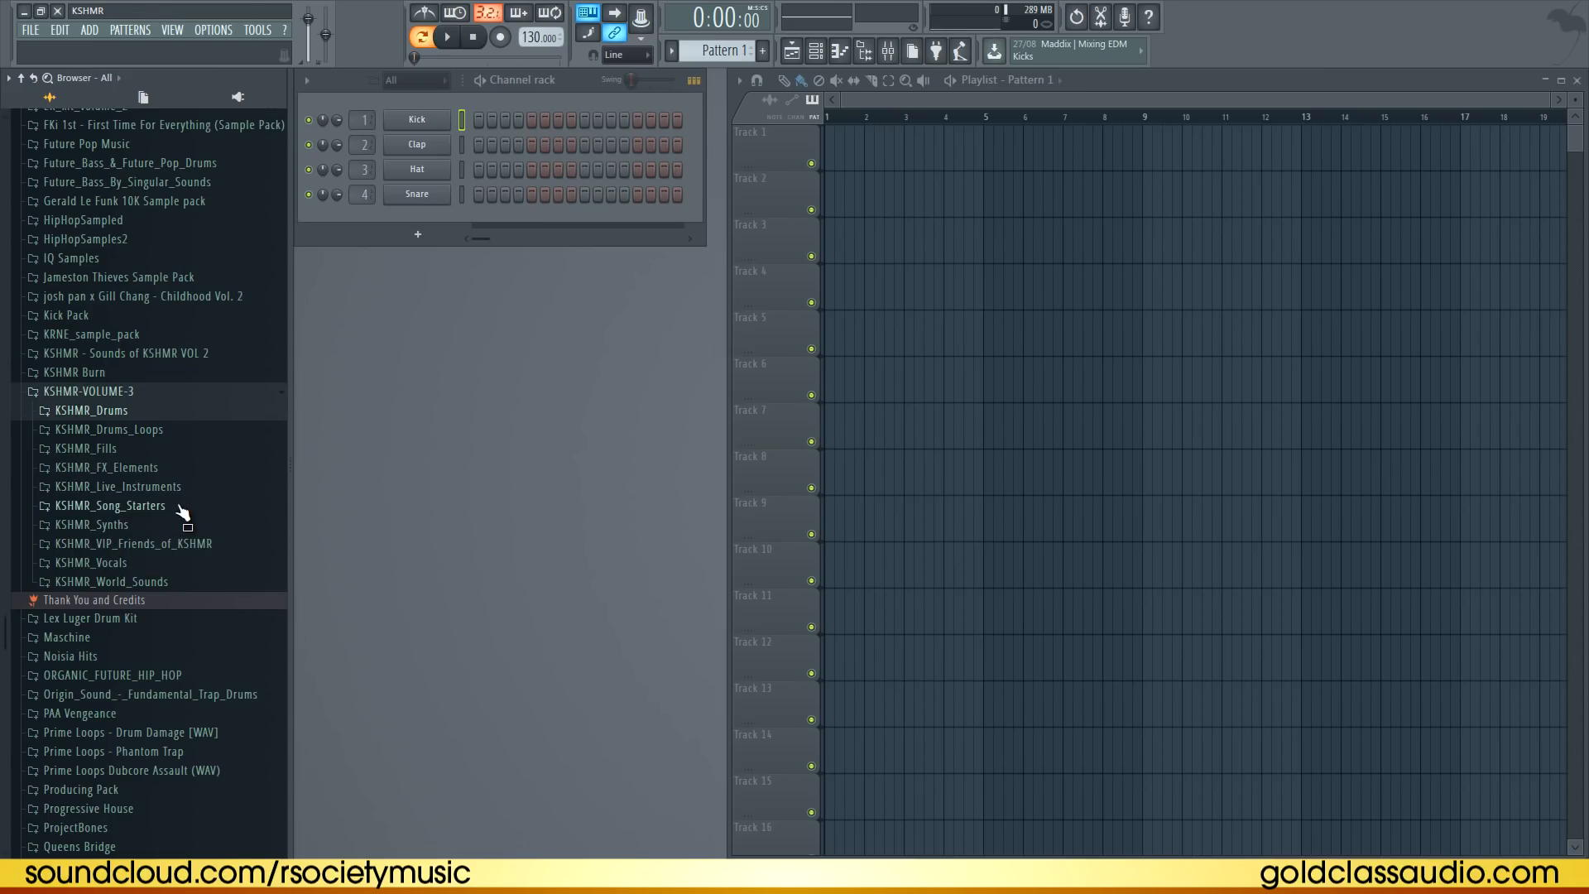
Open the KSHMR_Song_Starters folder and audition the first song starter loops
left_click(124, 509)
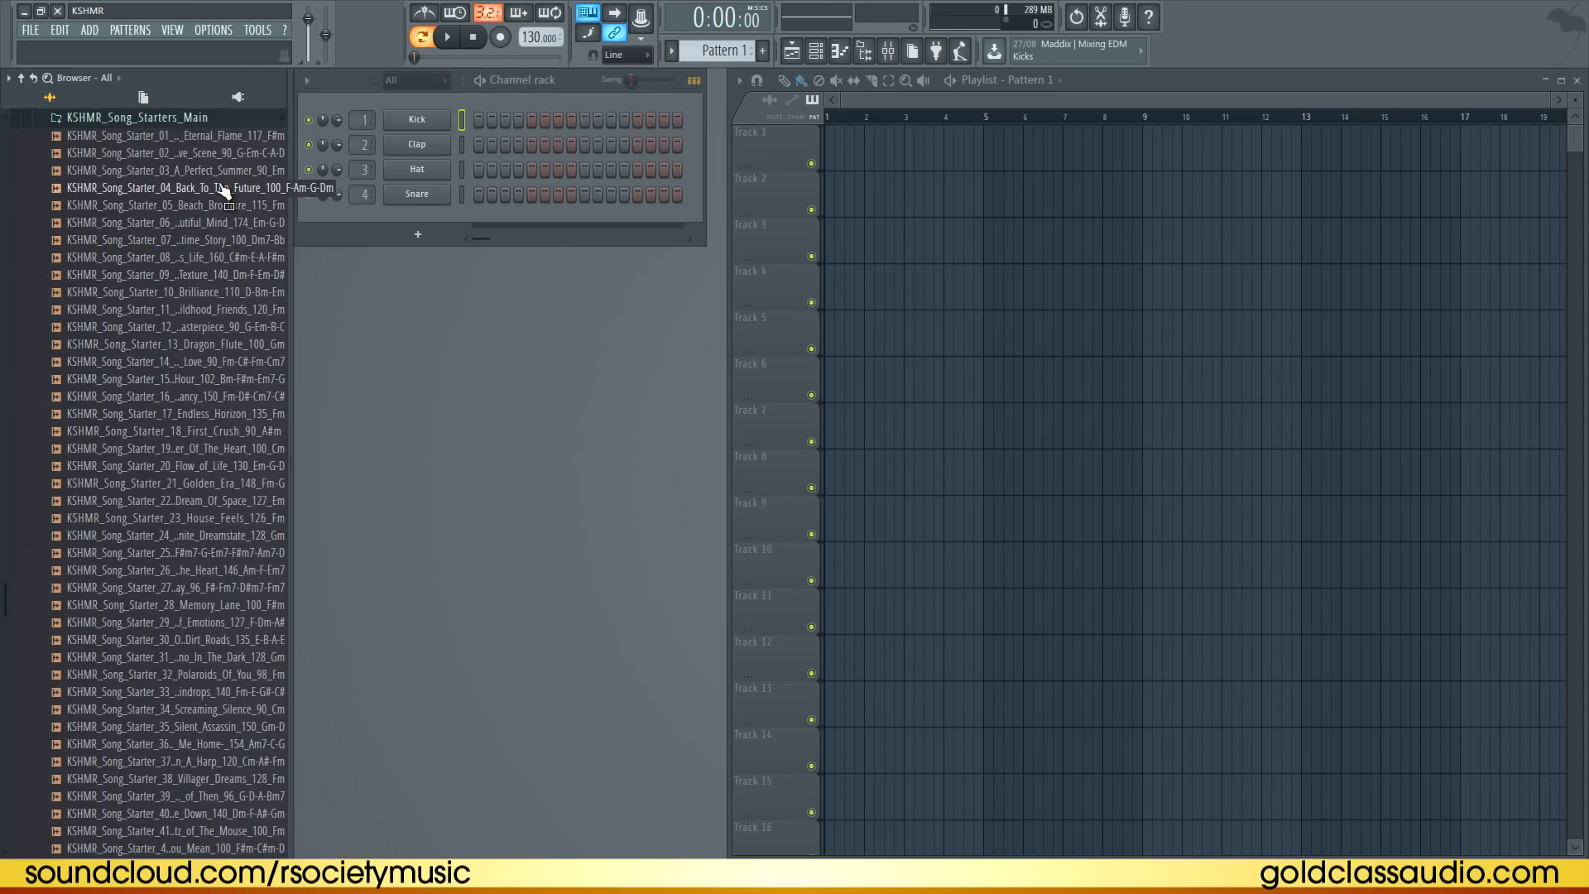
scroll(217, 205, "up", 4)
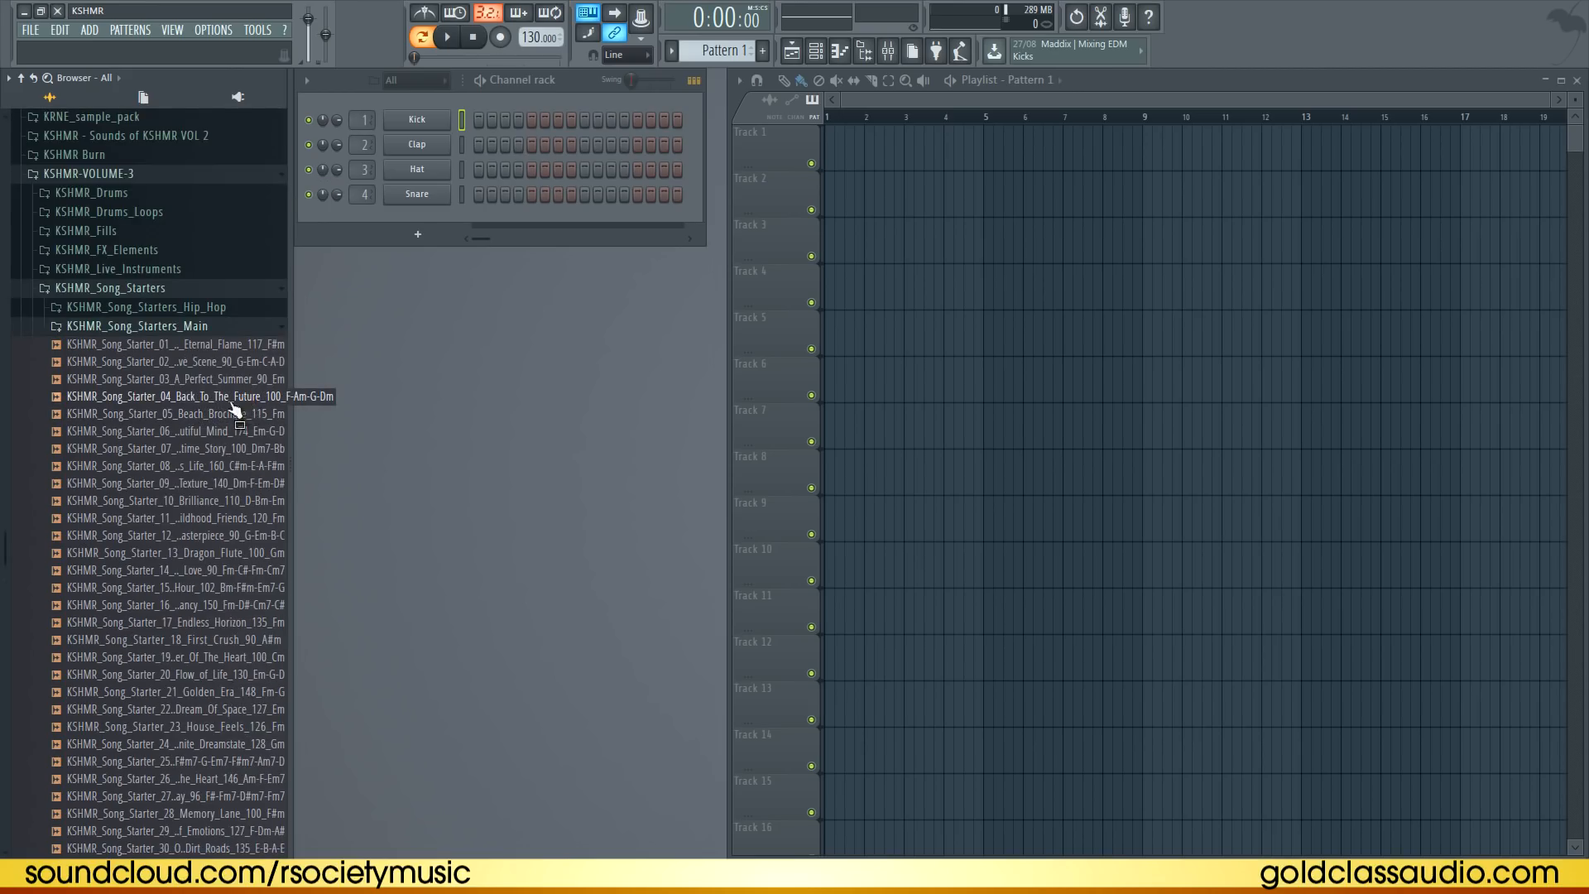
scroll(236, 410, "down", 4)
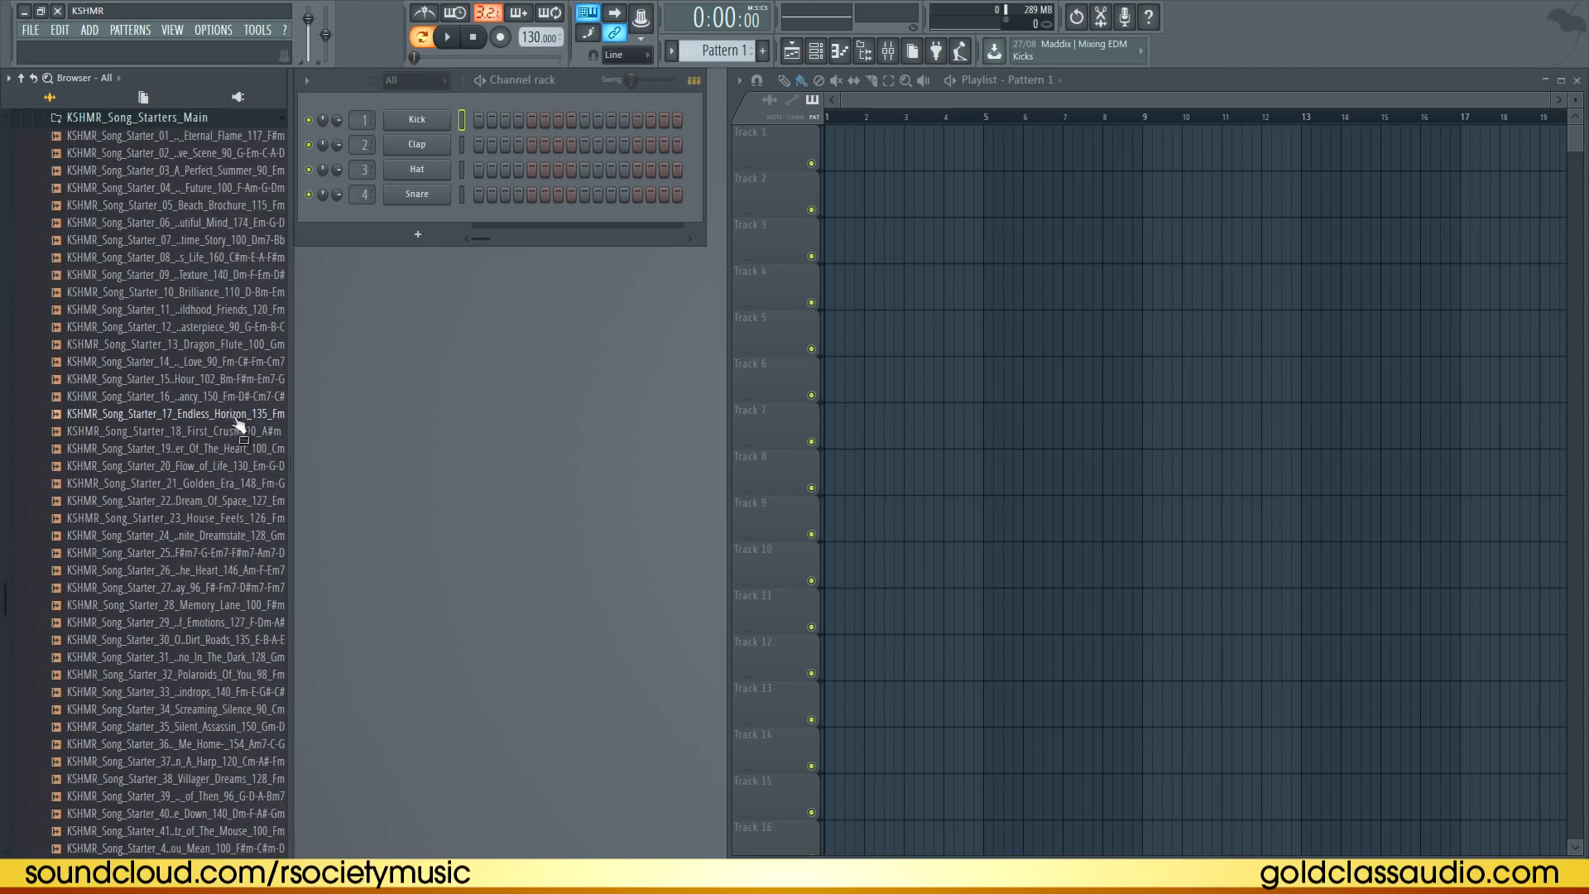
scroll(225, 426, "up", 4)
left_click(203, 345)
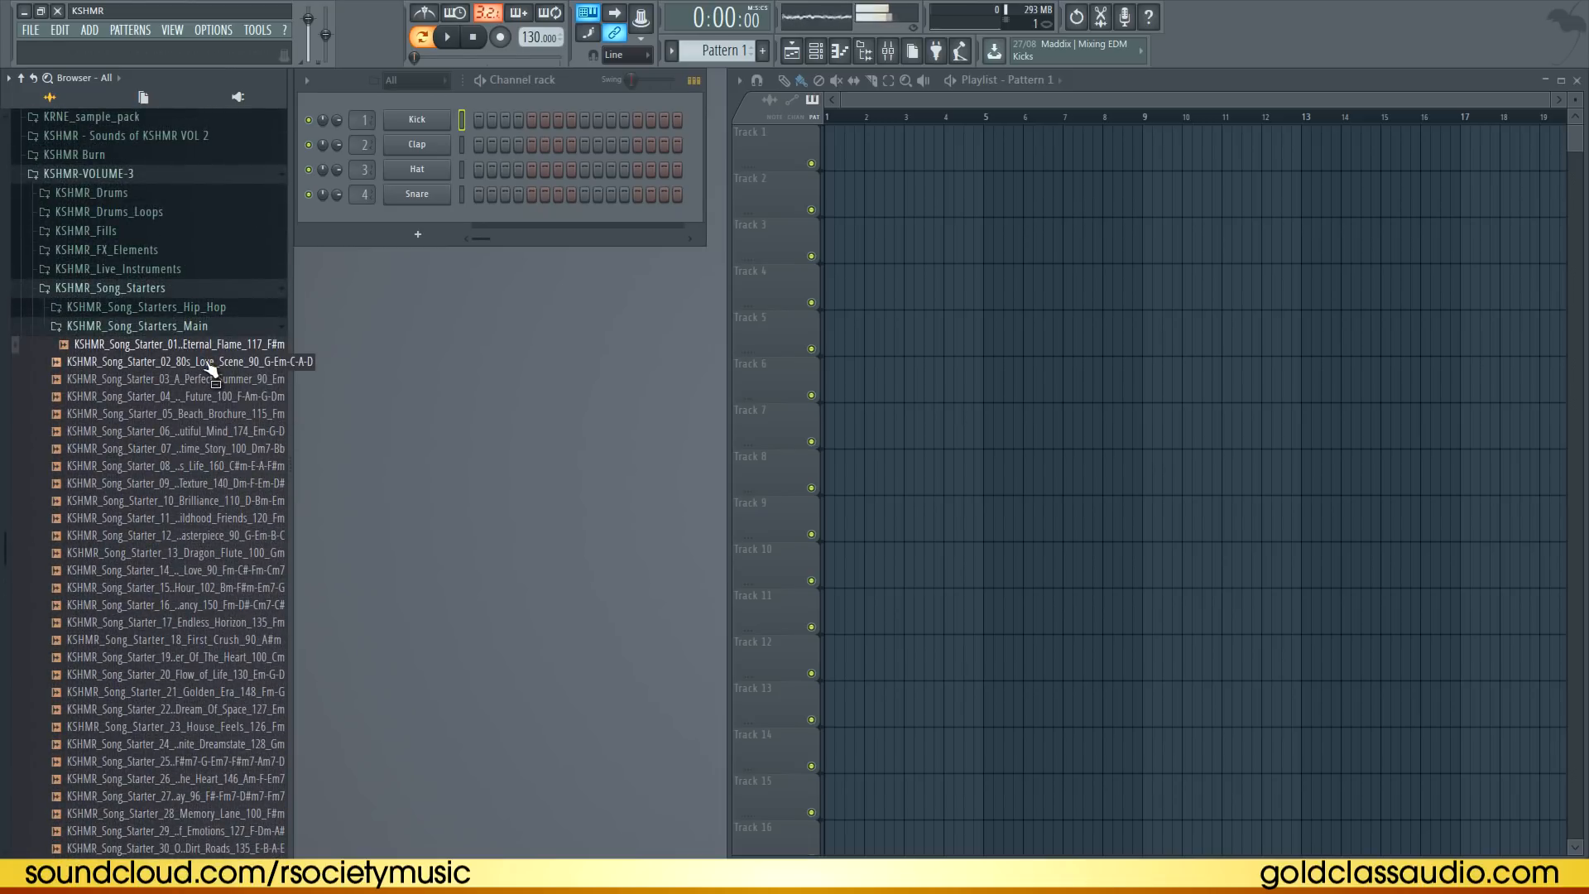
left_click(207, 364)
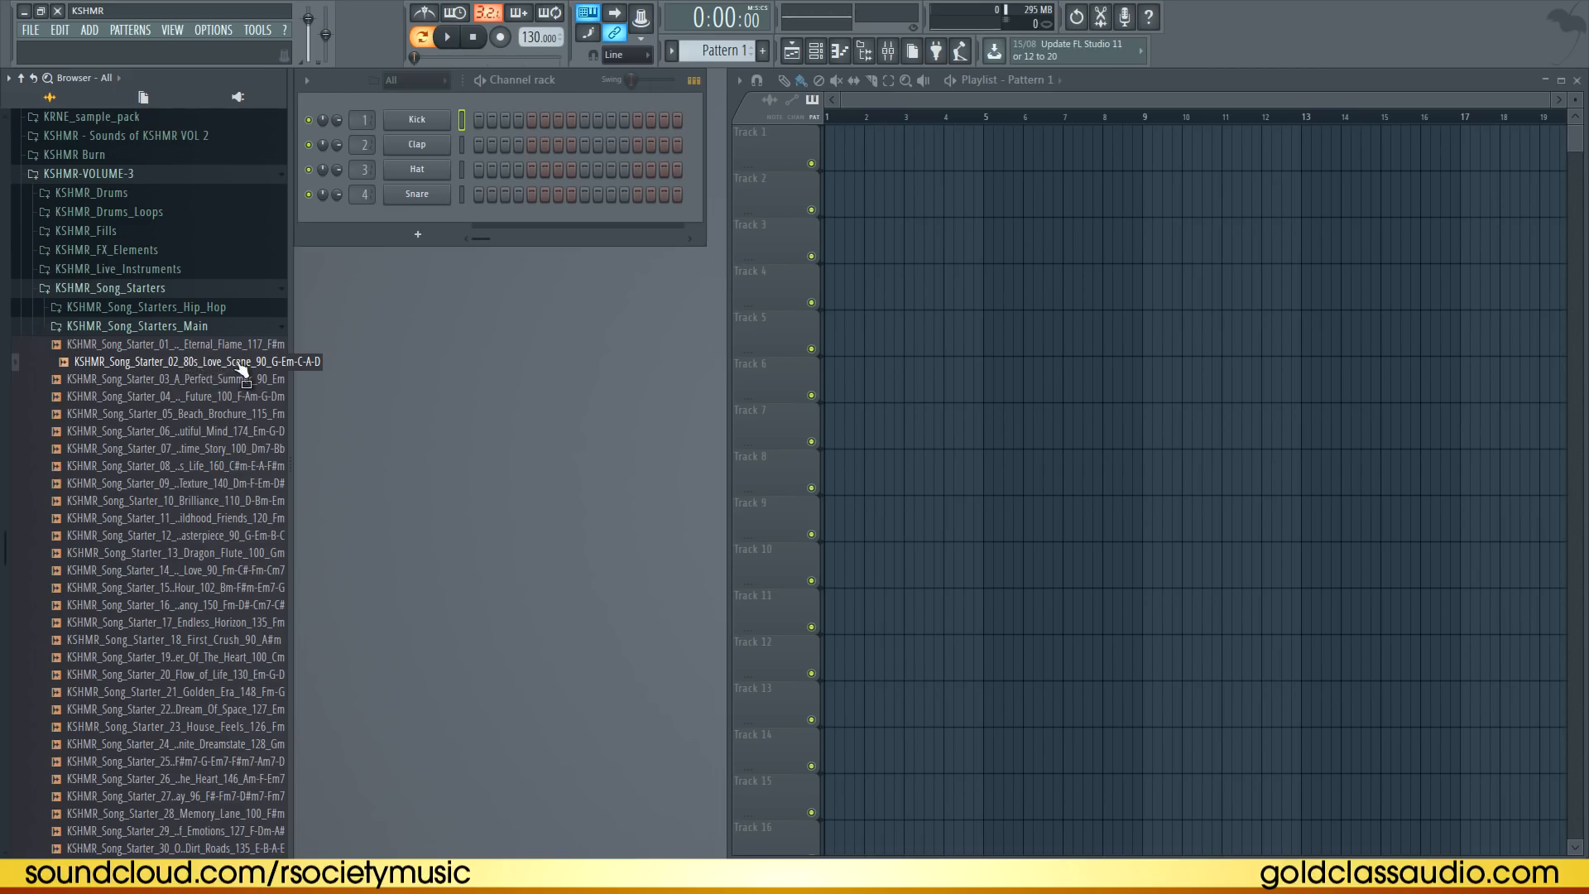
Place KSHMR_Song_Starter_02_80s_Love_Scene_90_G-Em-C-A-D on track 1 of the arrangement and play it back
left_click_drag(230, 369, 845, 145)
left_click(876, 120)
key("space")
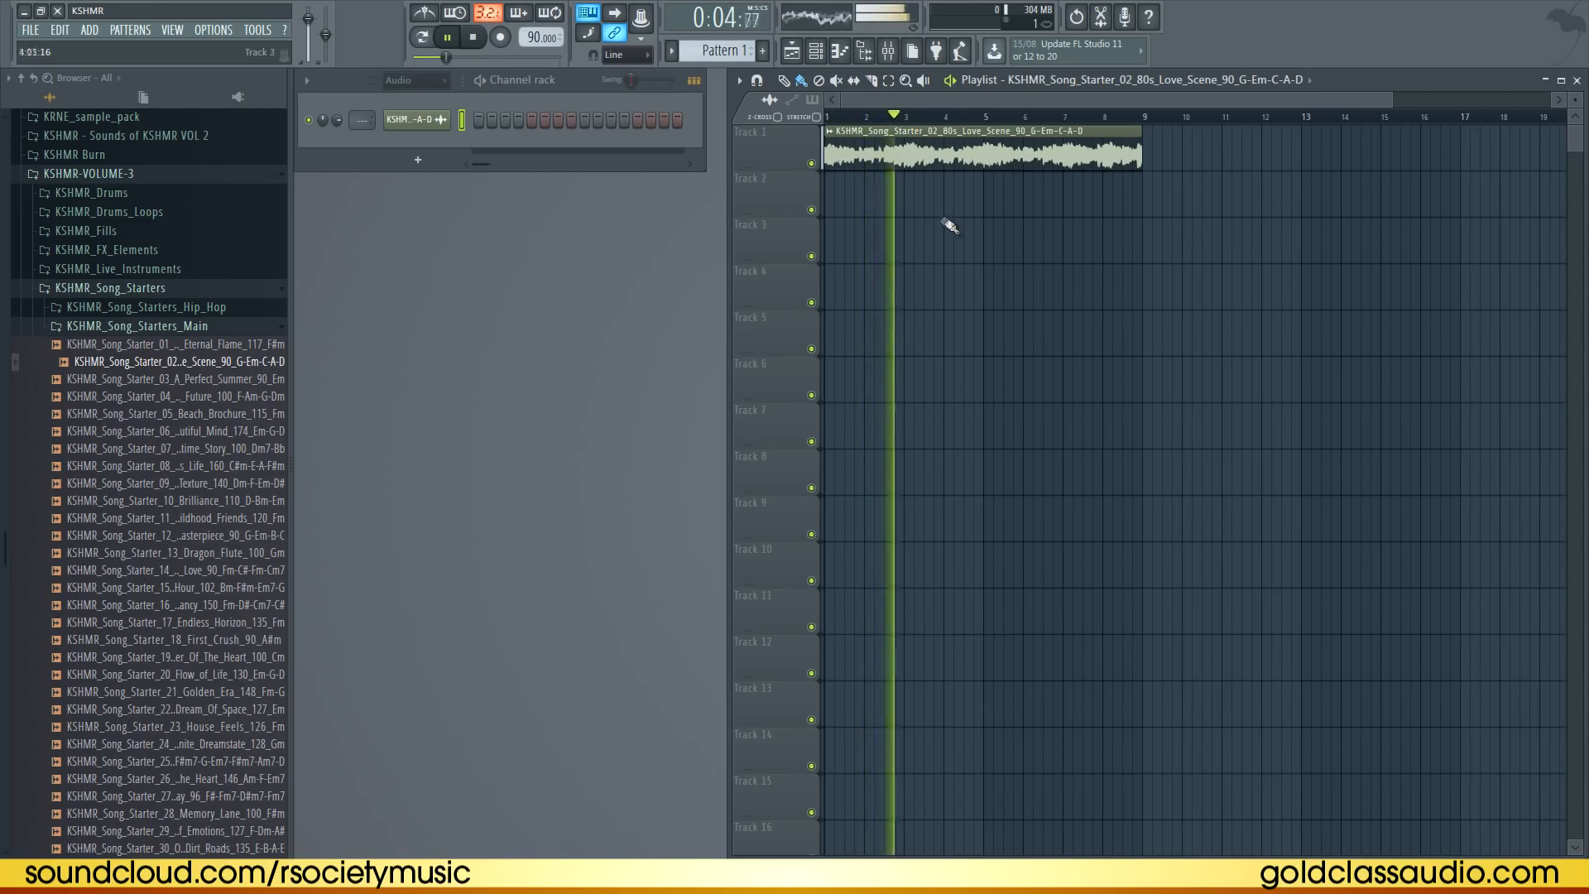
left_click(974, 118)
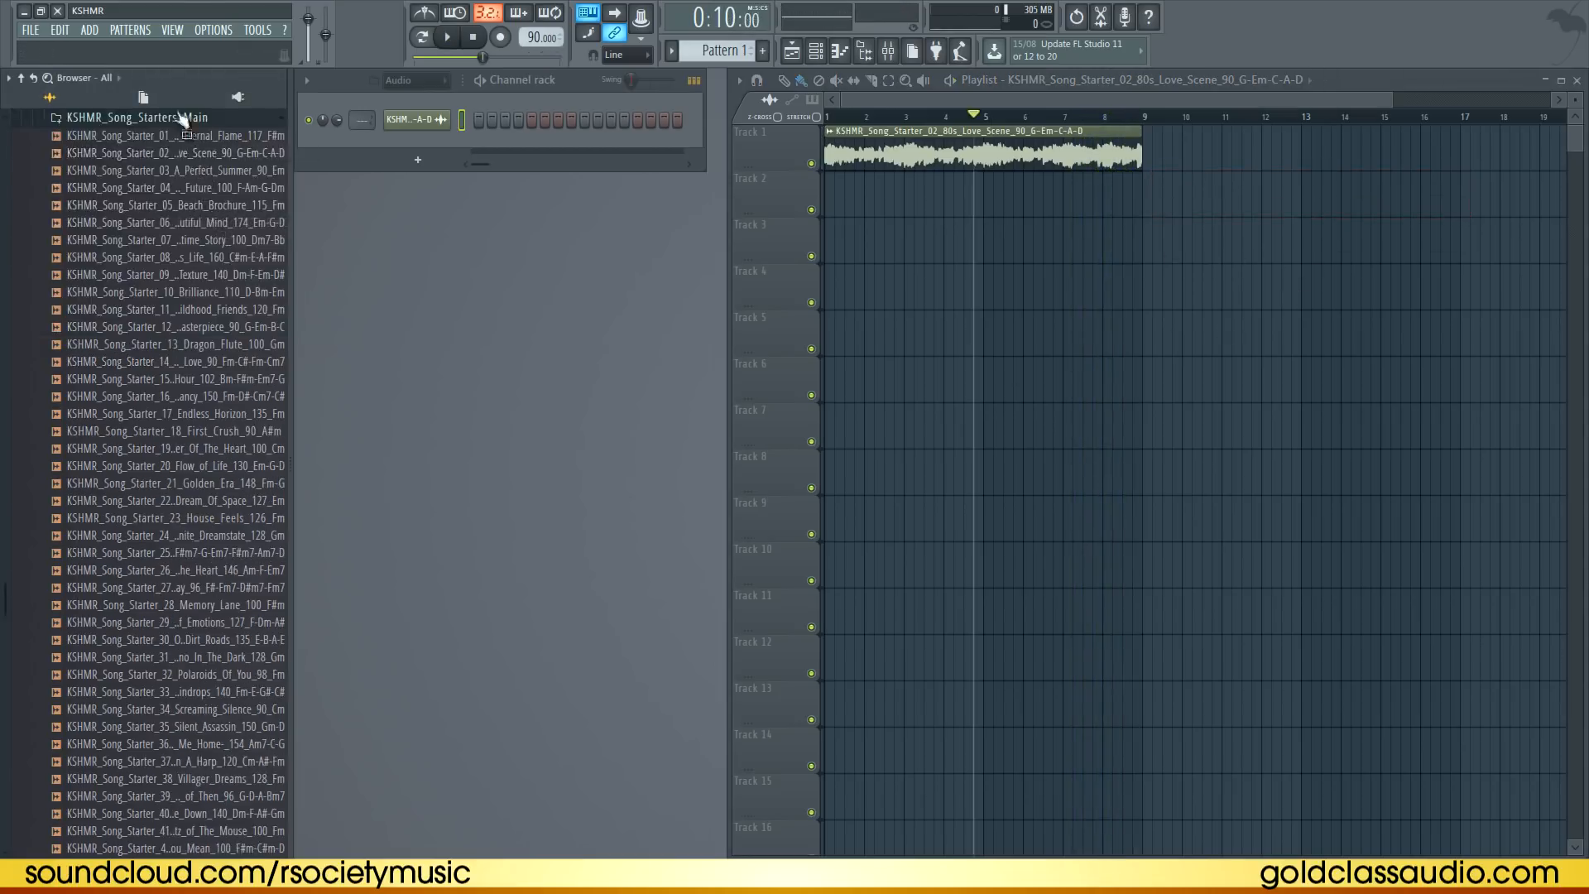
Open the KSHMR_Song_Starters_Hip_Hop folder and load Bollywood_After_Dark_141_F_Arabic into the arrangement clip
left_click(183, 120)
scroll(189, 157, "up", 2)
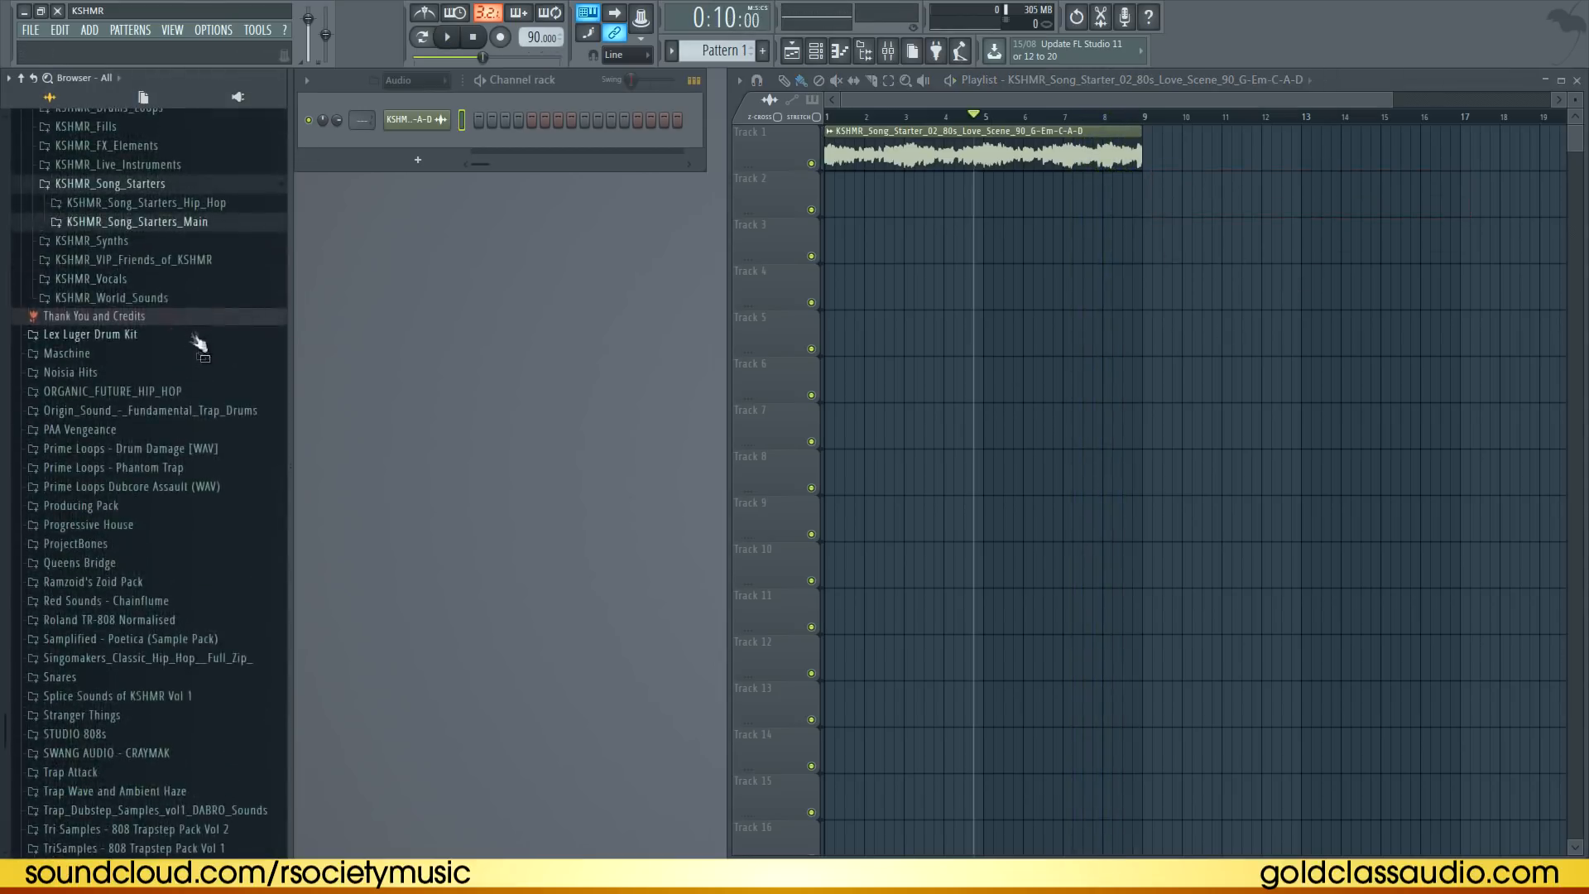
left_click(184, 204)
left_click(191, 242)
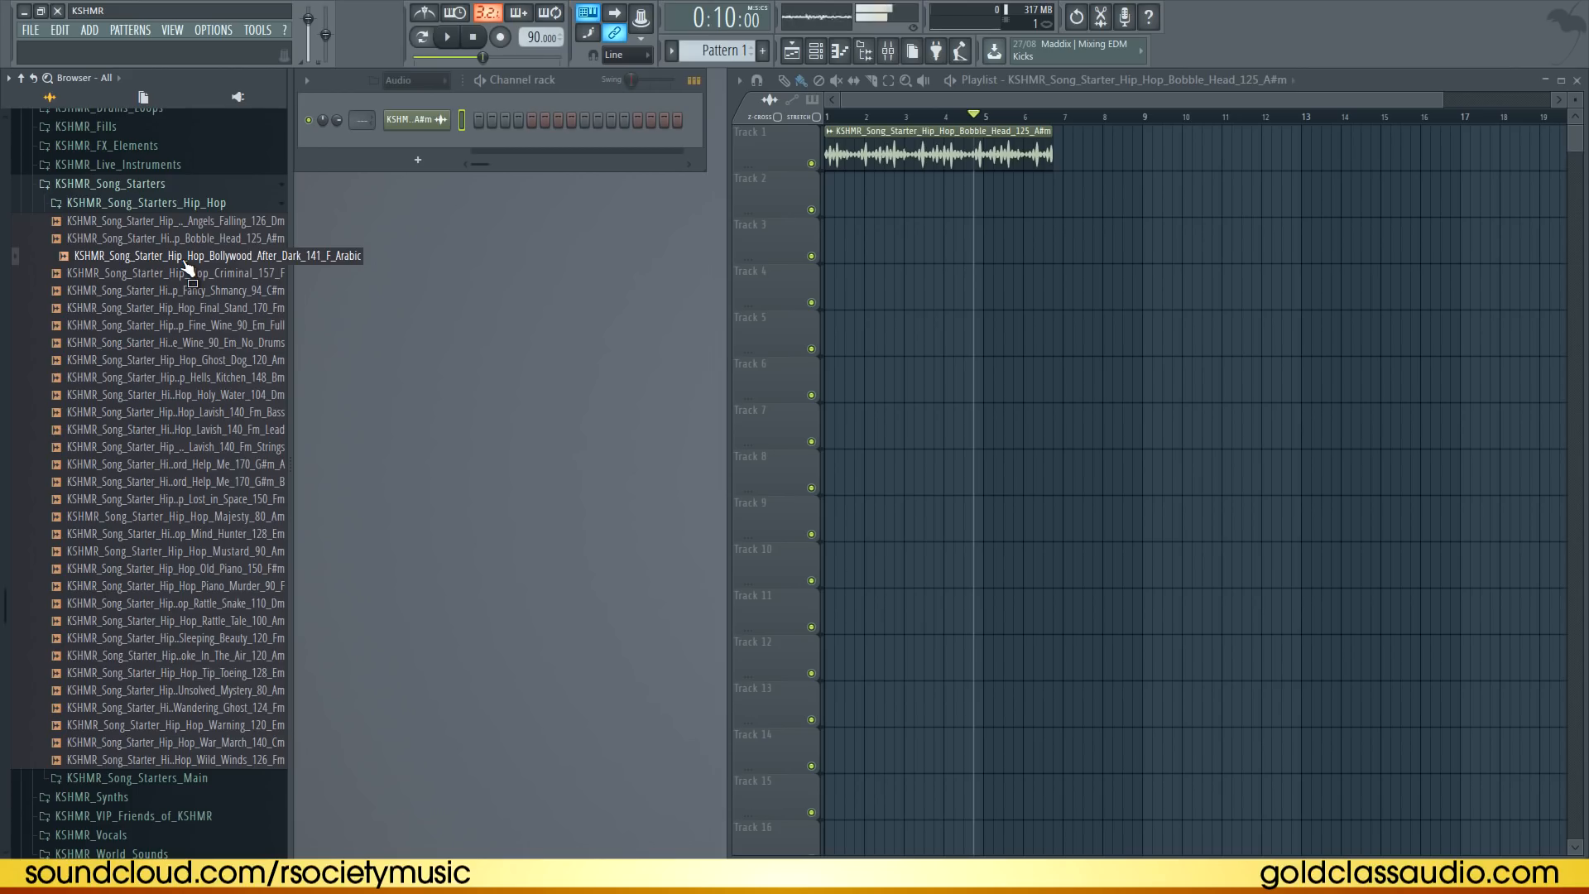
left_click(186, 260)
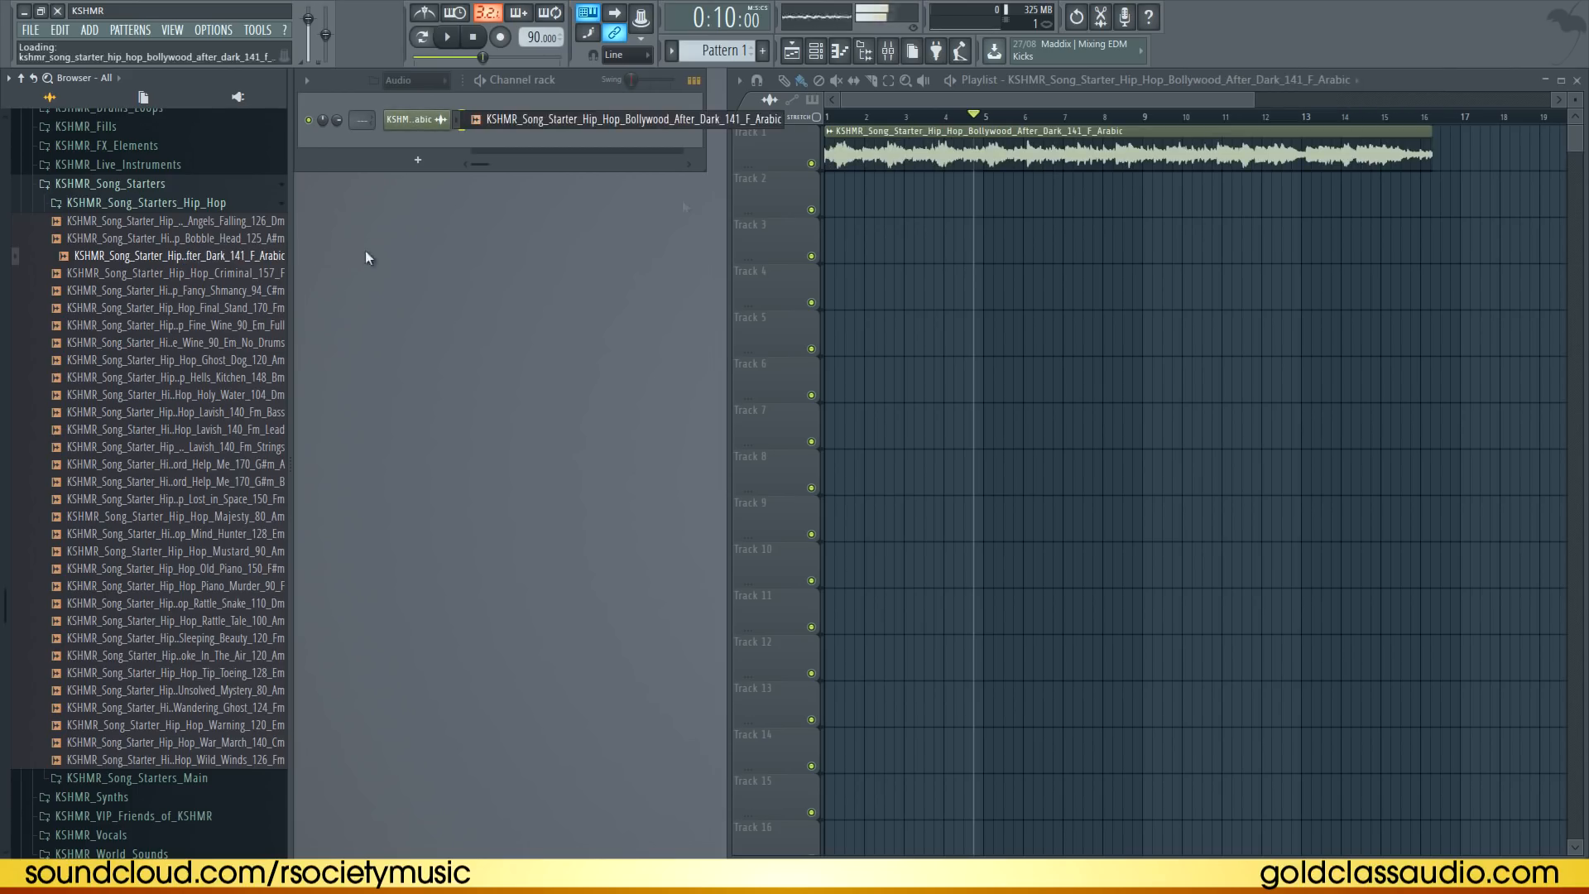
Play the Bollywood loop from several points along the timeline, then stop playback
left_click(900, 117)
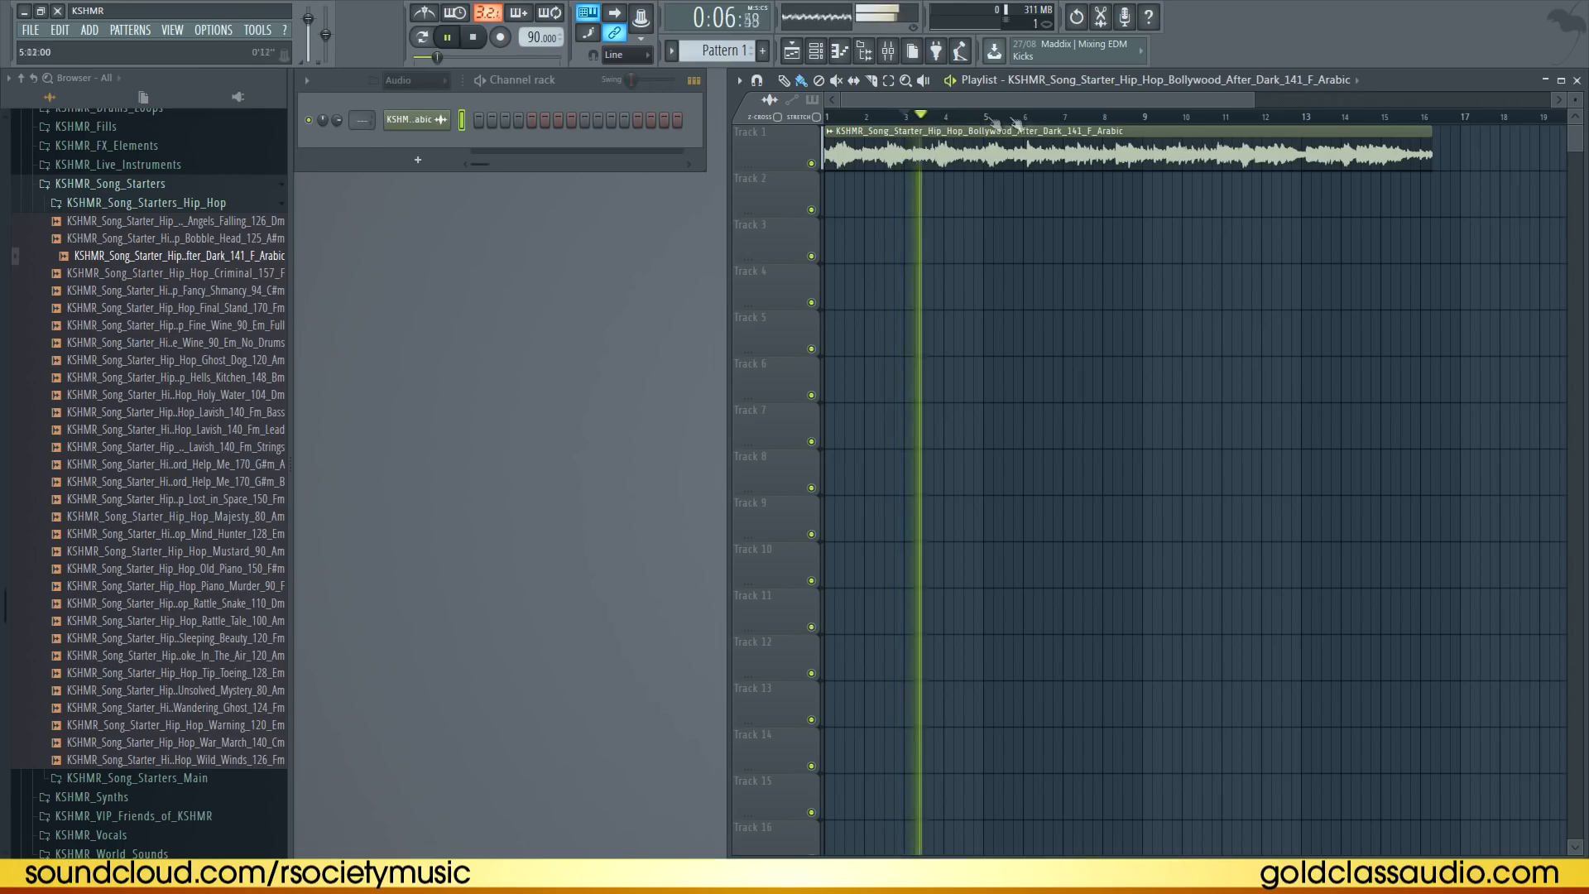
left_click(1051, 117)
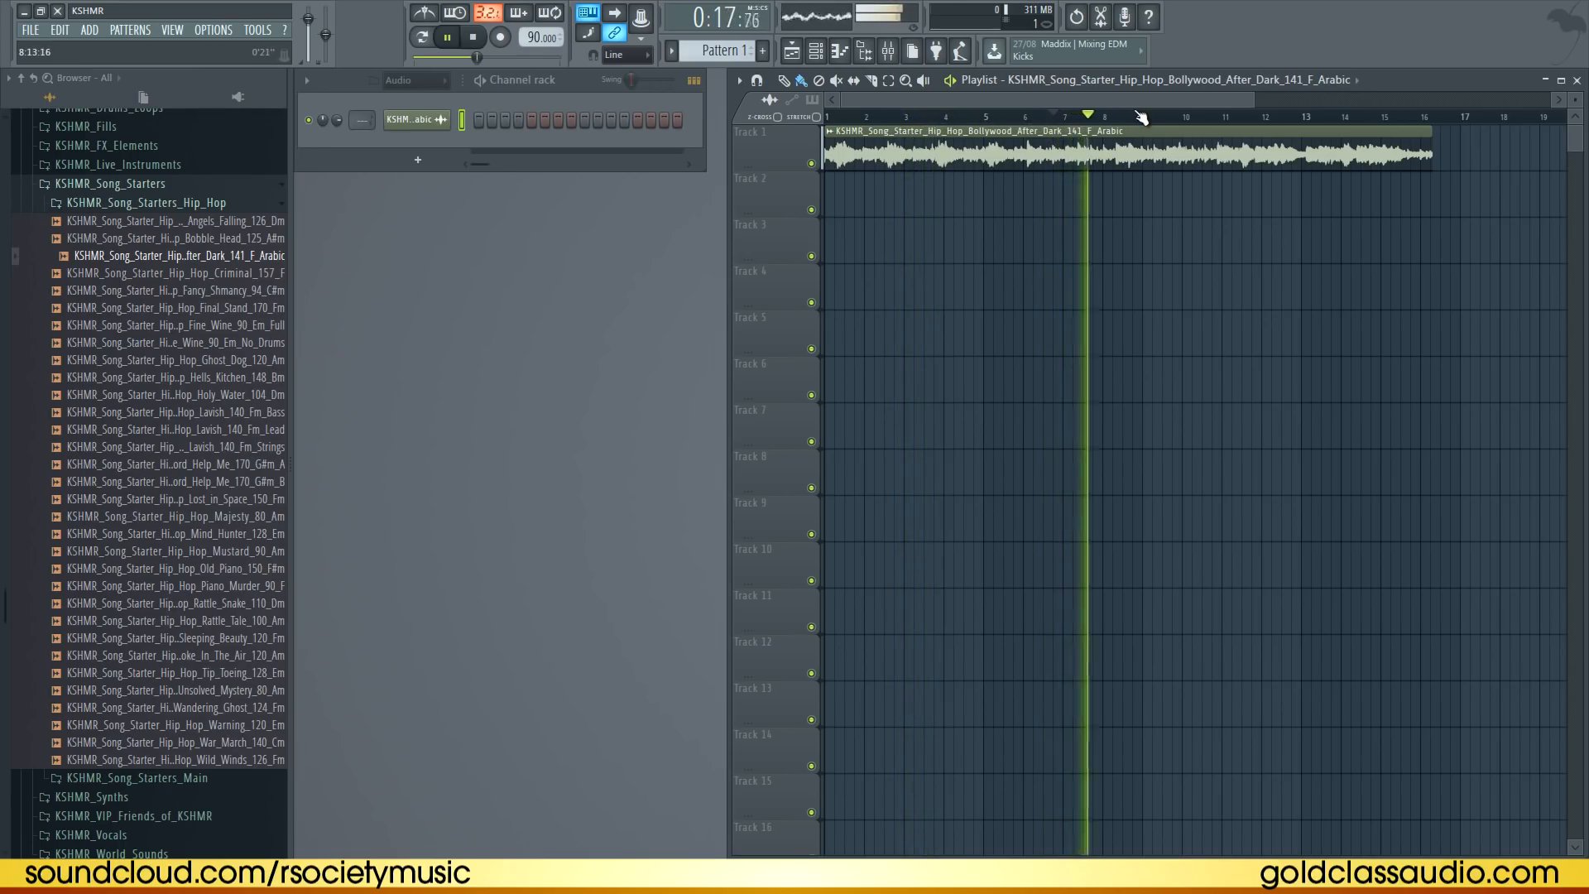
left_click(1188, 118)
left_click(1253, 117)
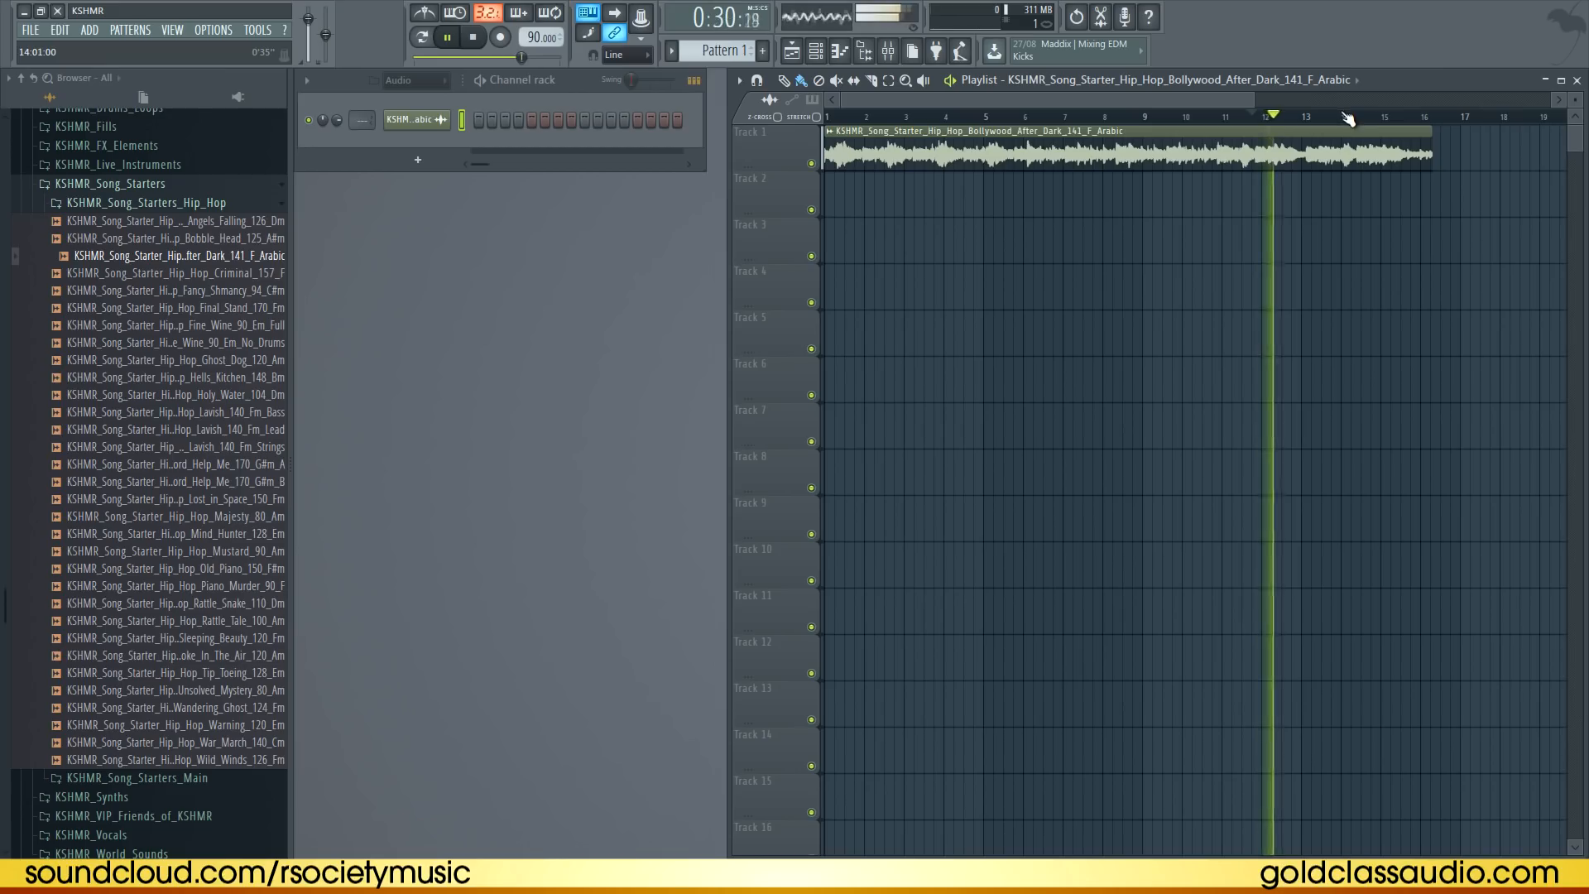
key("space")
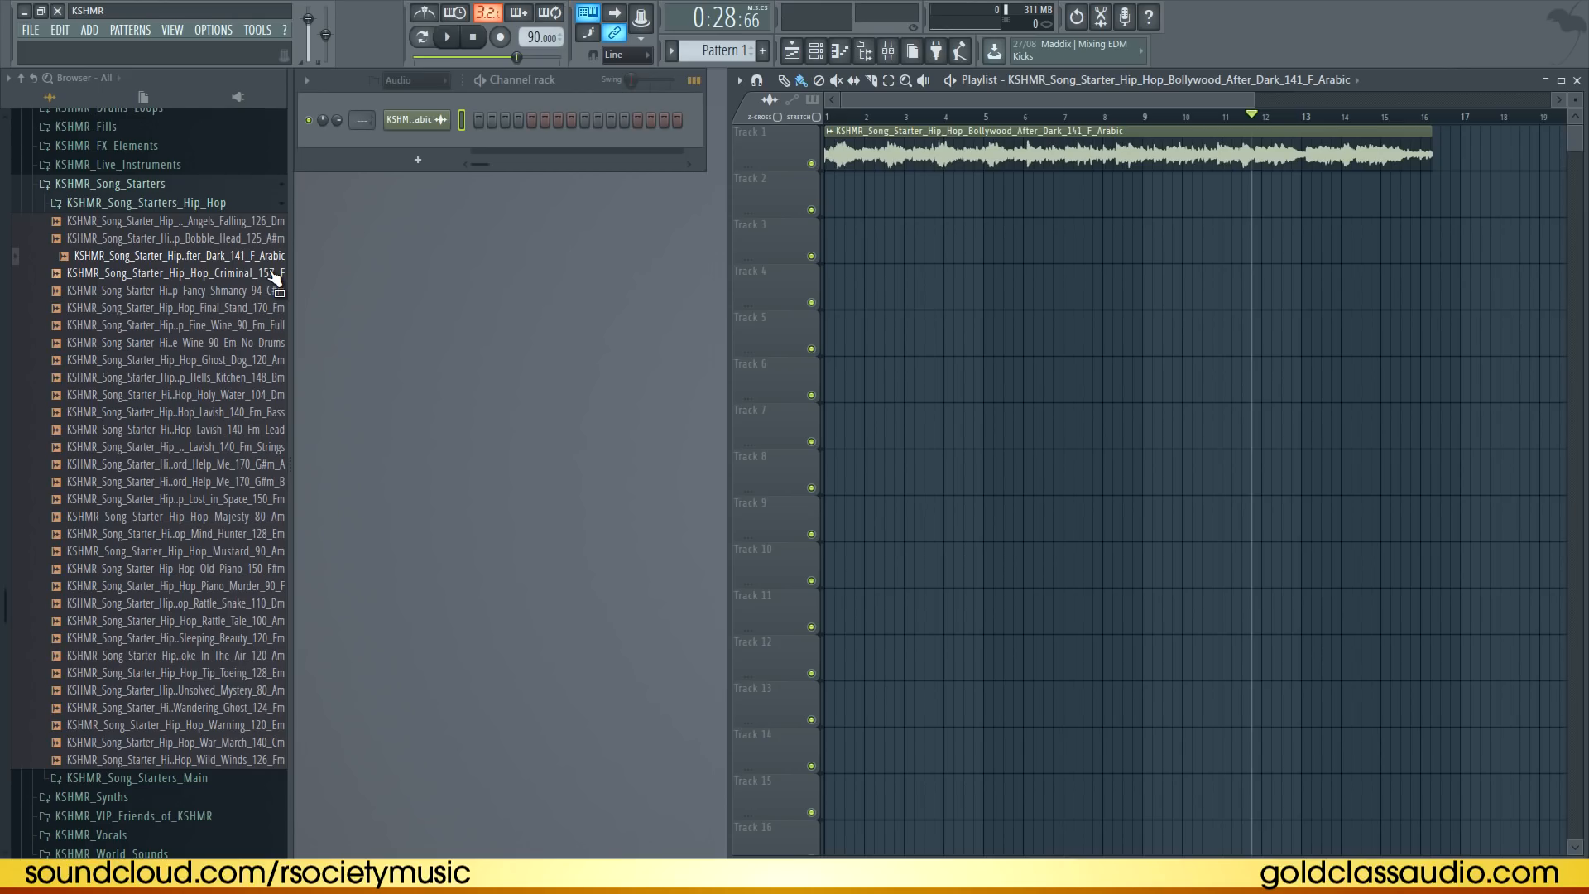
Audition other hip hop song starters such as Criminal_157, Hells_Kitchen_148 and Lord_Help_Me_170 in the clip
left_click(273, 277)
key("space")
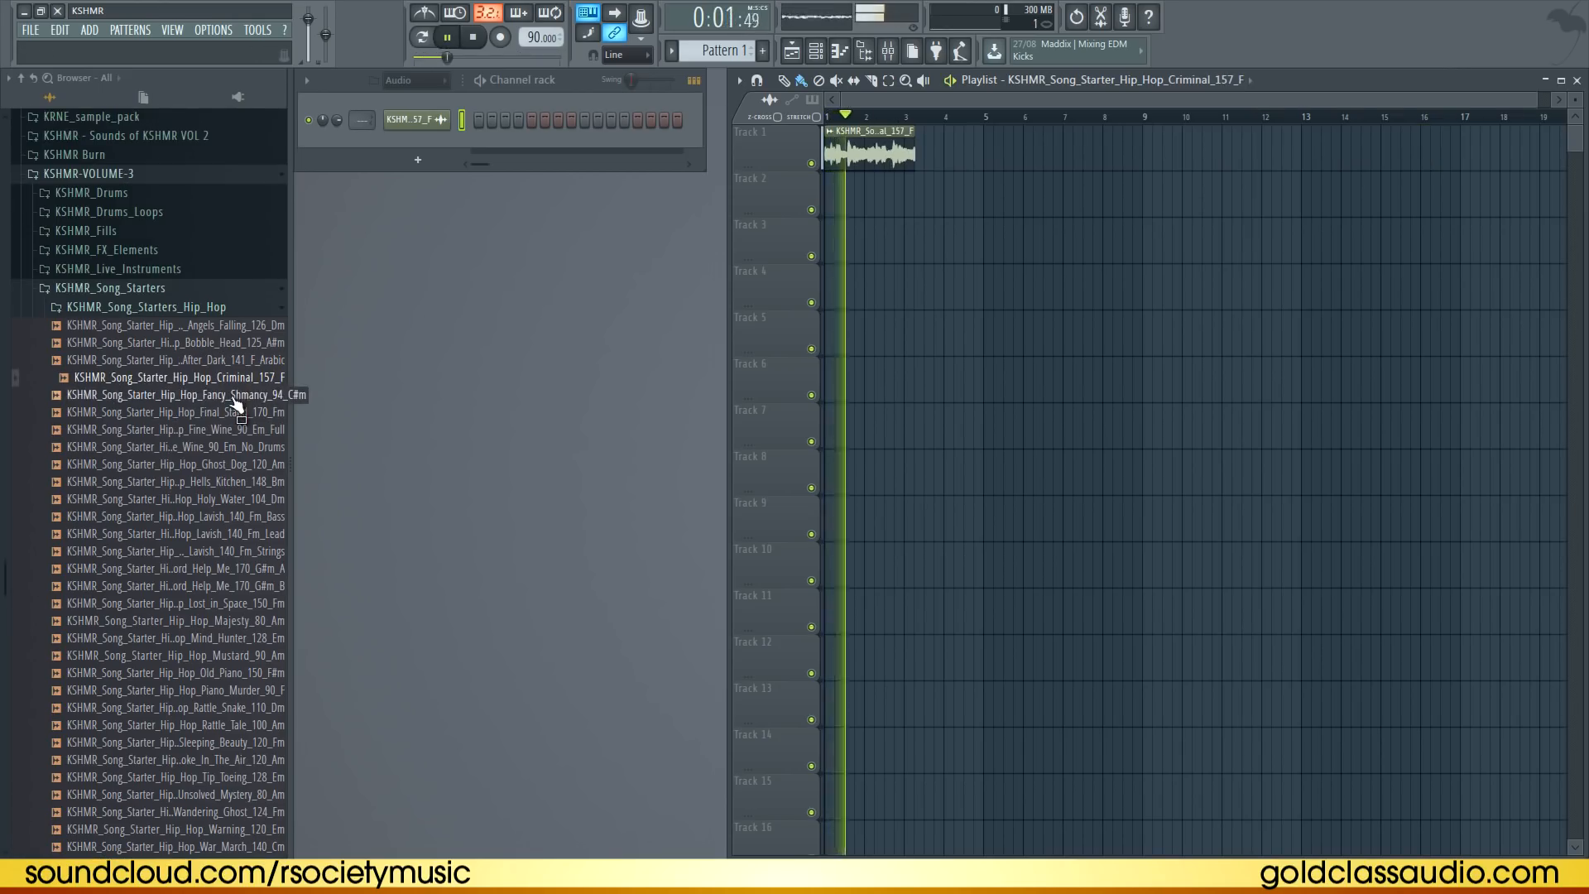
key("space")
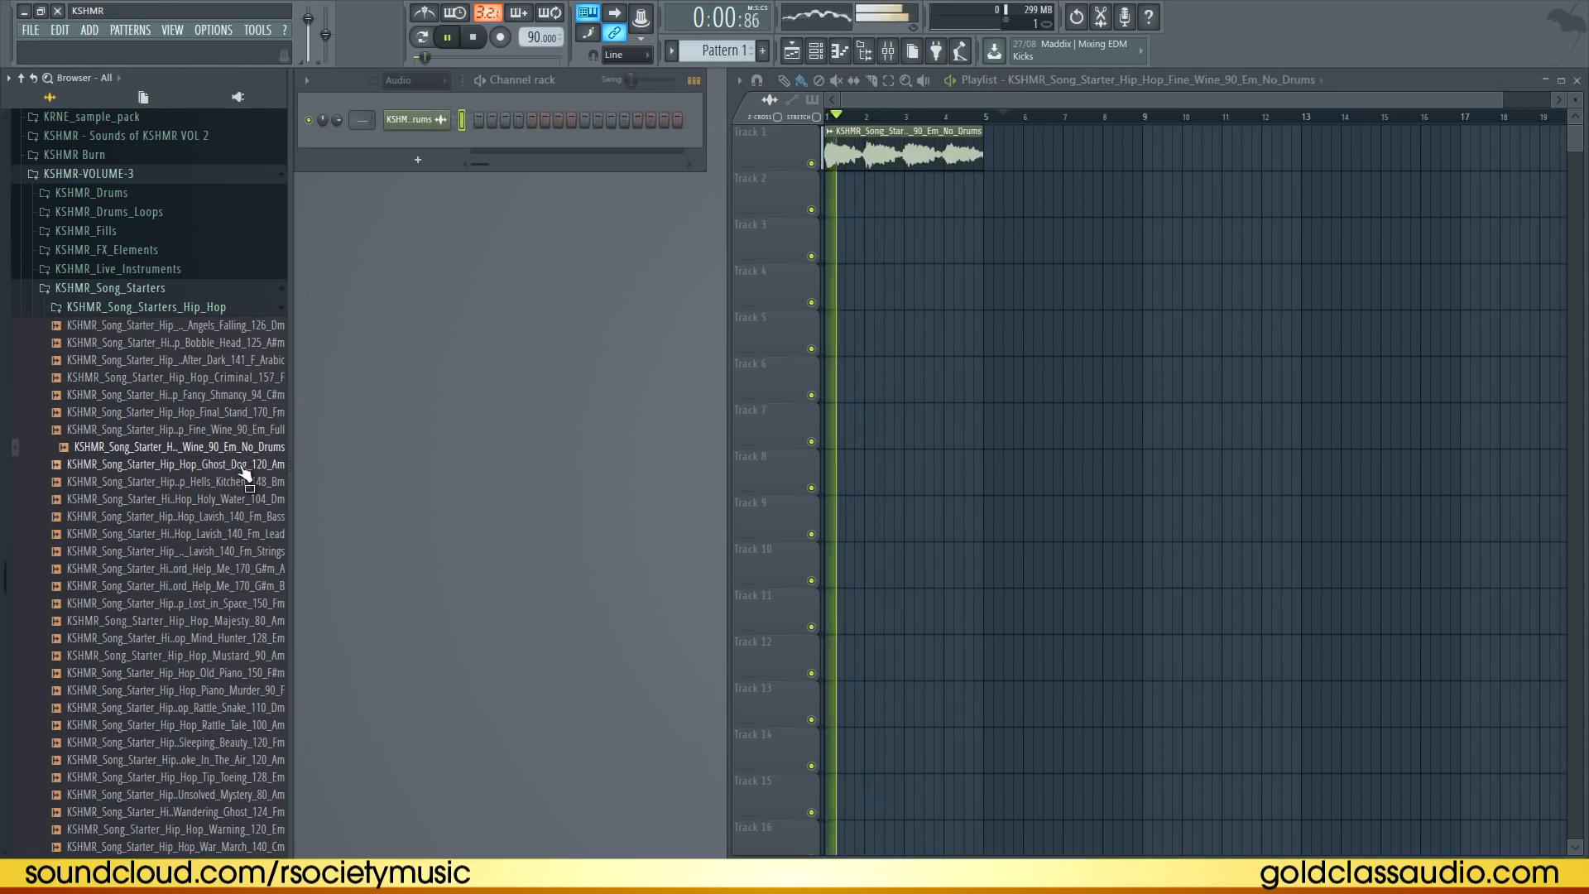
middle_click(242, 468)
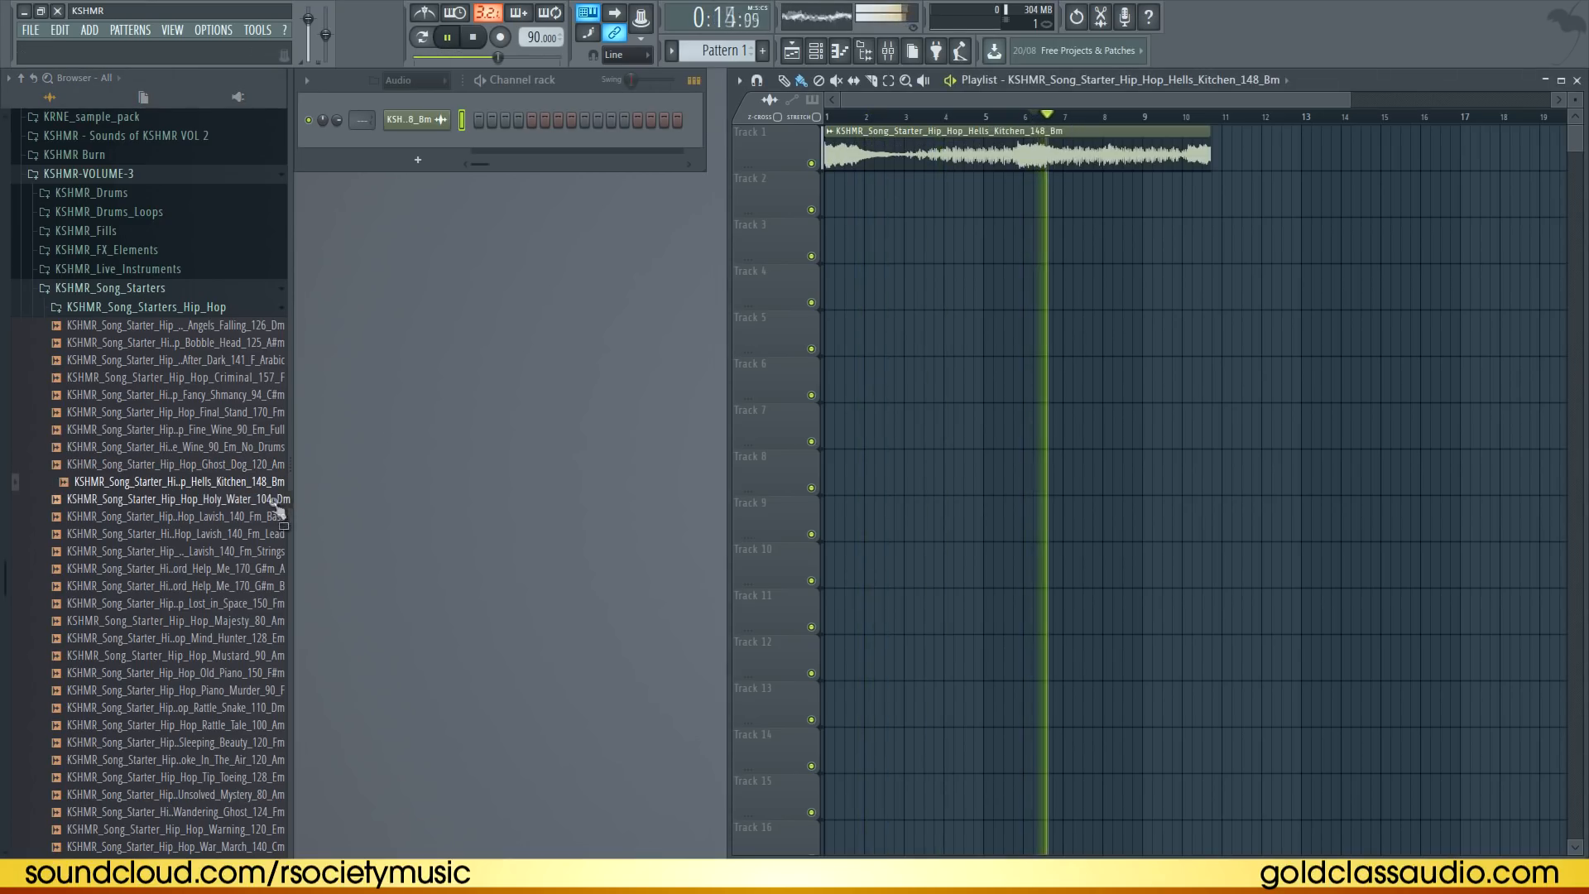
middle_click(276, 501)
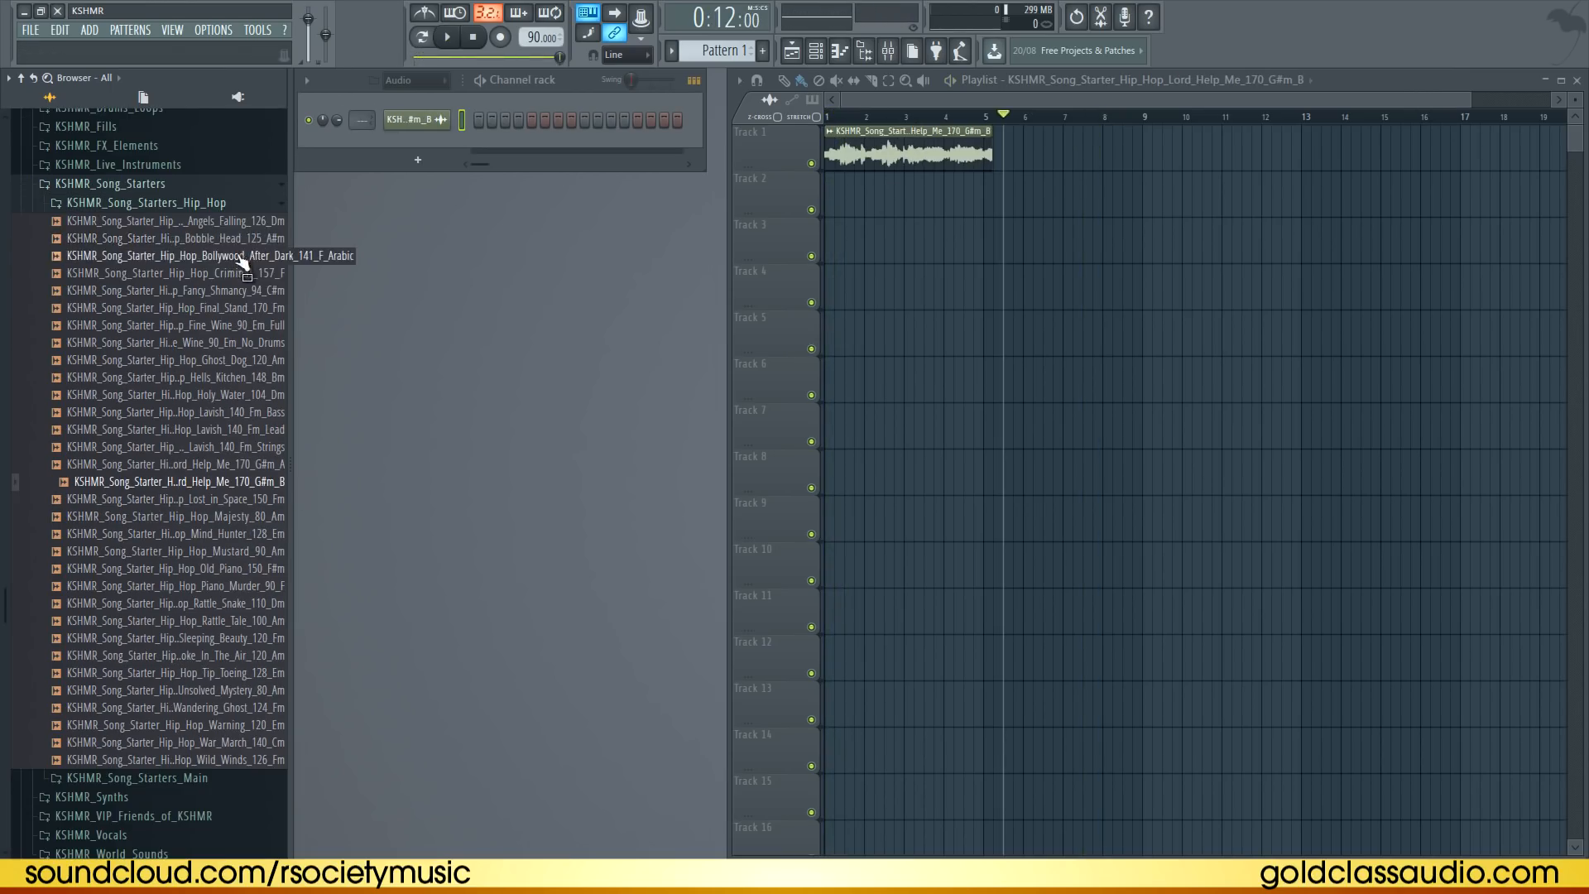
Reload Bollywood_After_Dark_141_F_Arabic into the clip, set the project tempo to 141 and play from the start
left_click(228, 257)
left_click(914, 118)
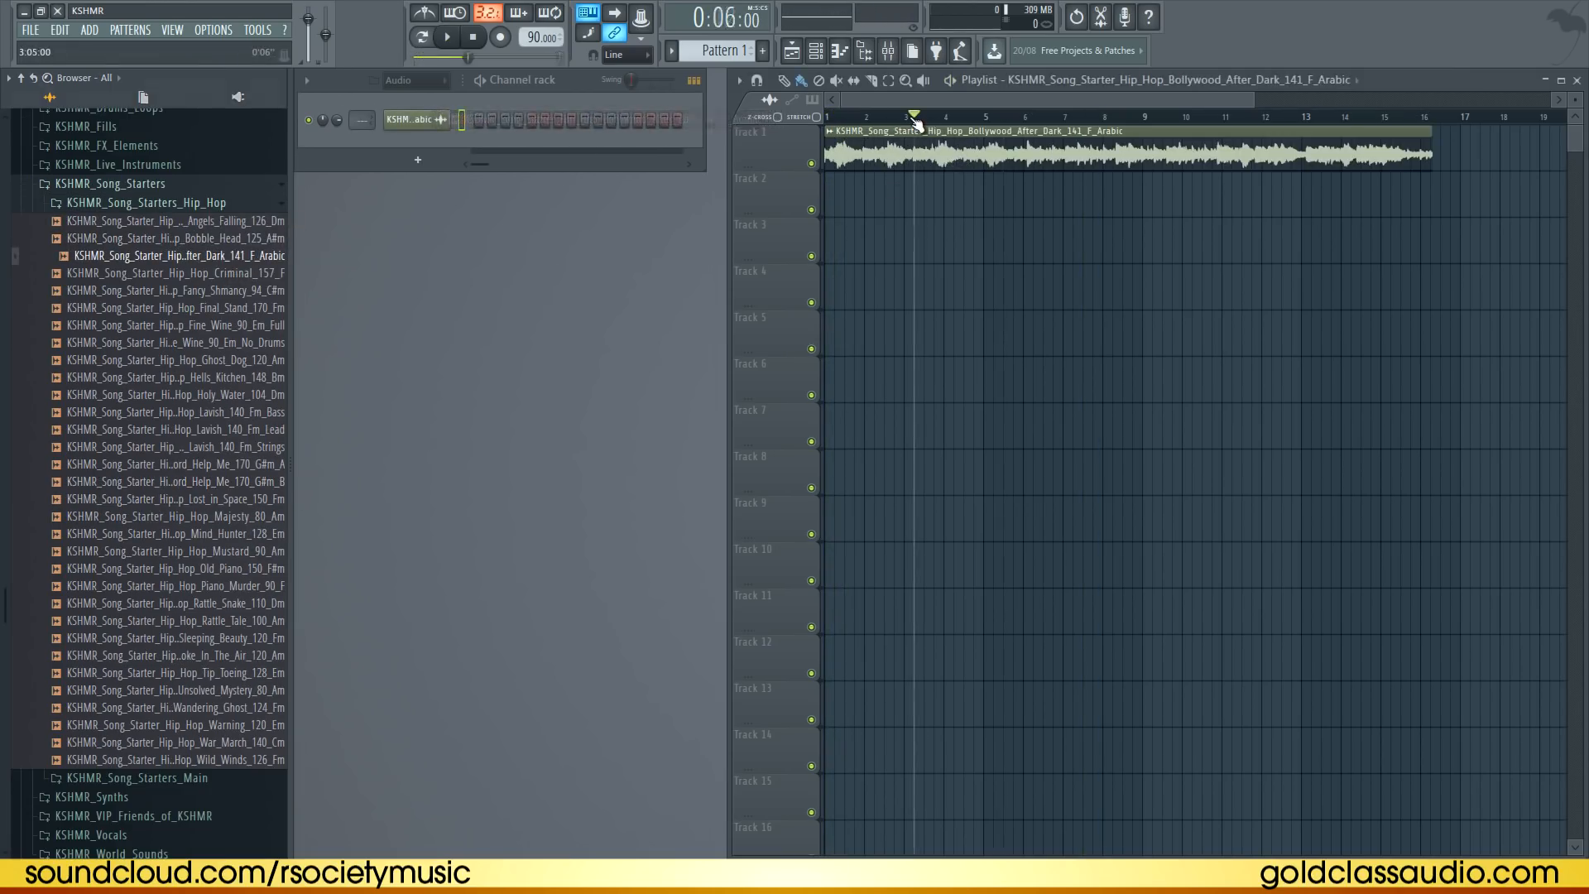
mouse_move(541, 37)
left_mouse_down()
mouse_move(562, 769)
mouse_move(568, 709)
left_mouse_up()
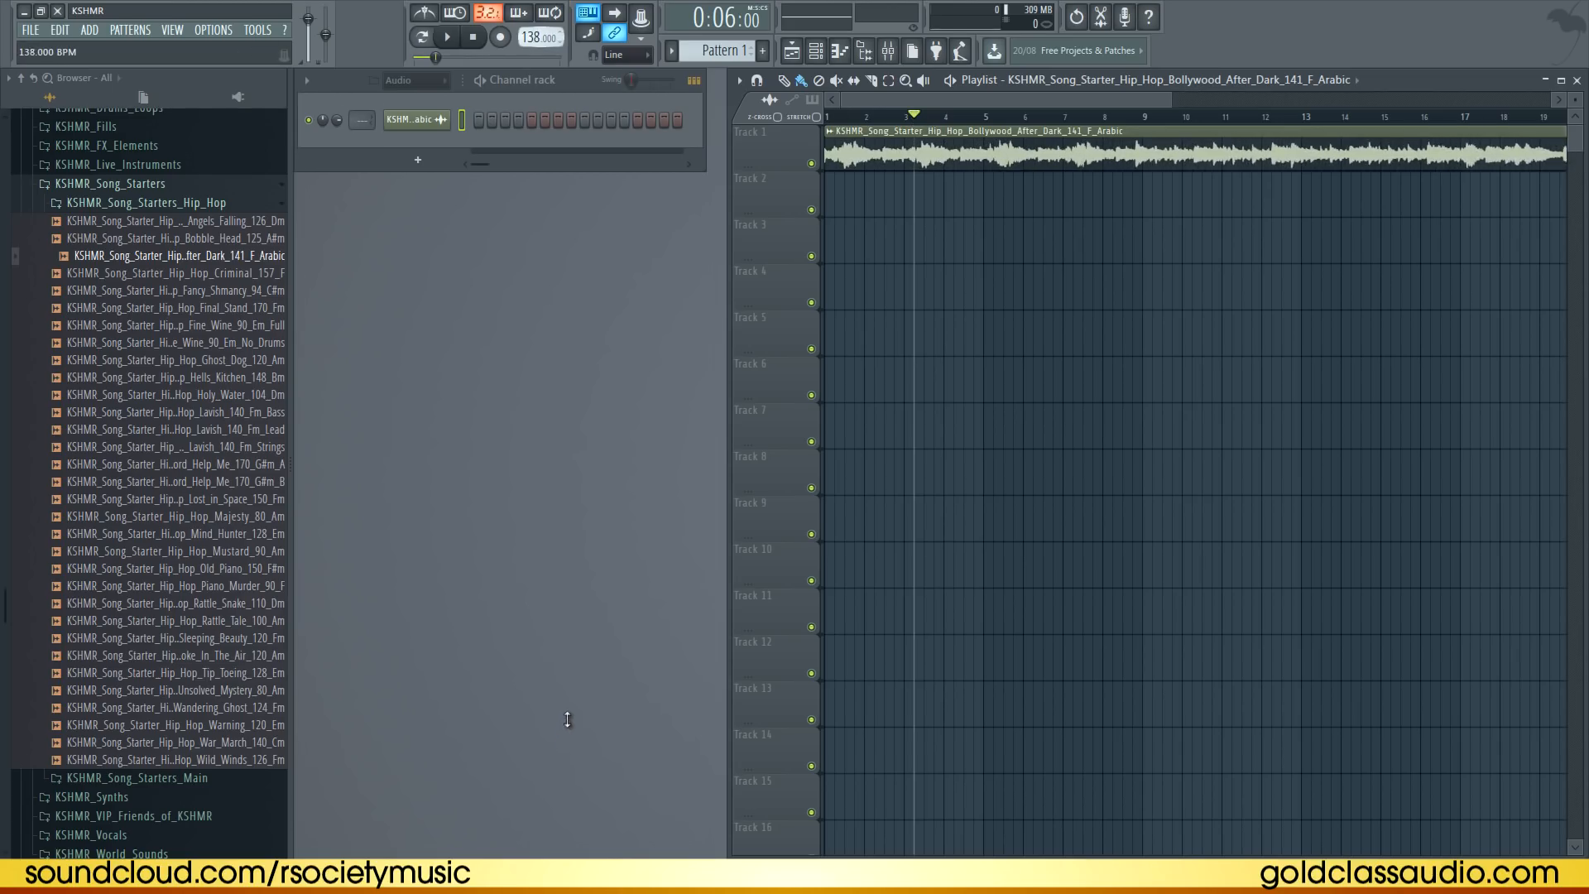
left_click_drag(913, 115, 702, 114)
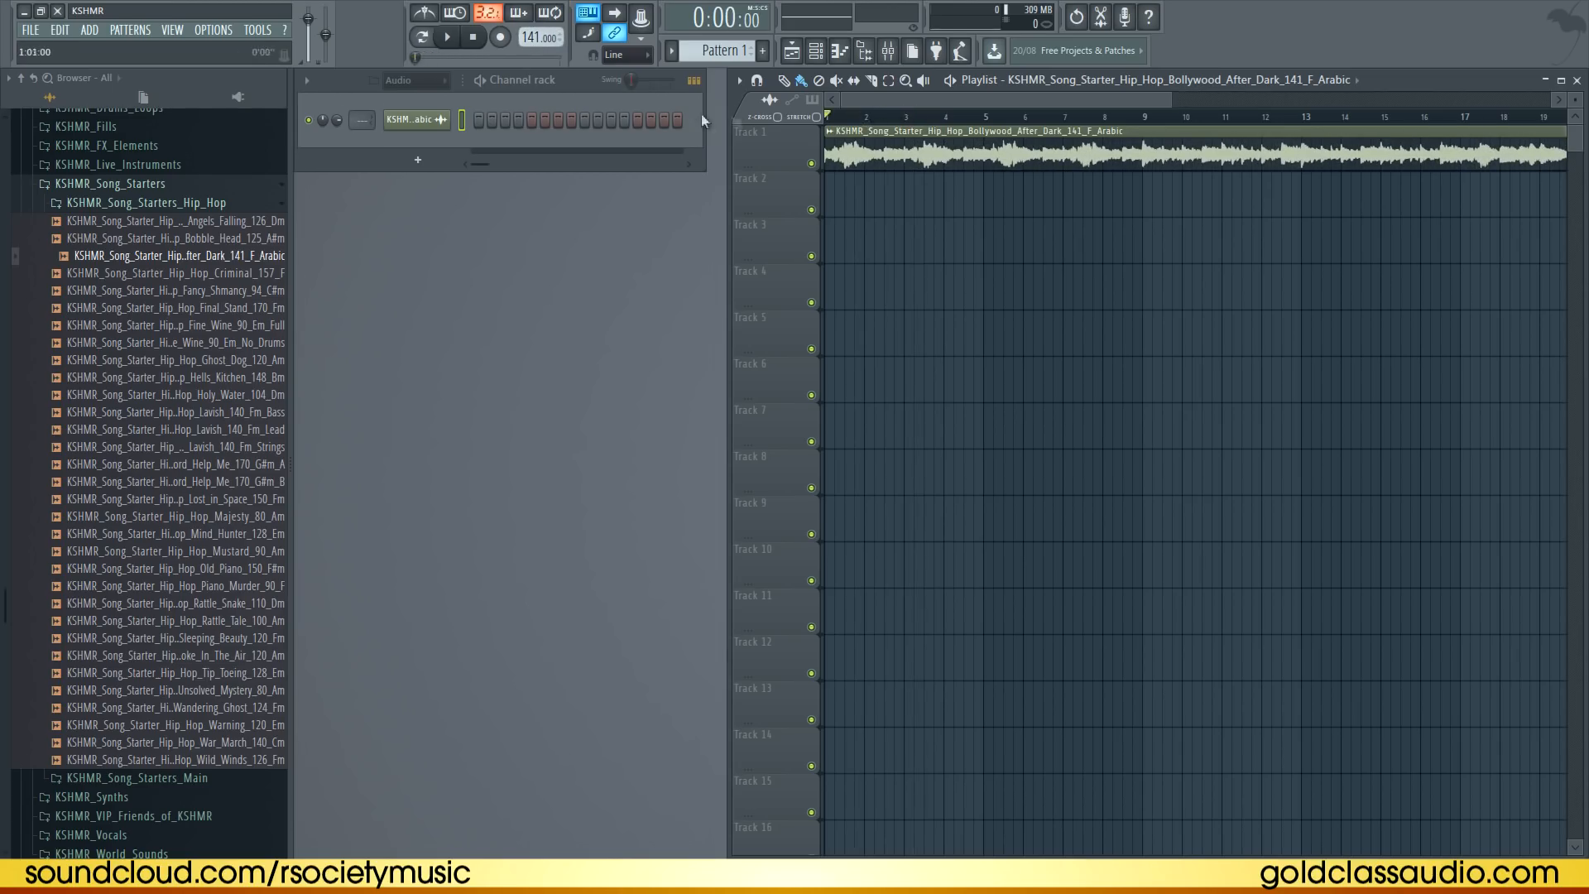
key("space")
Preview the loop from different points in the zoomed-out arrangement
scroll(975, 122, "down", 2)
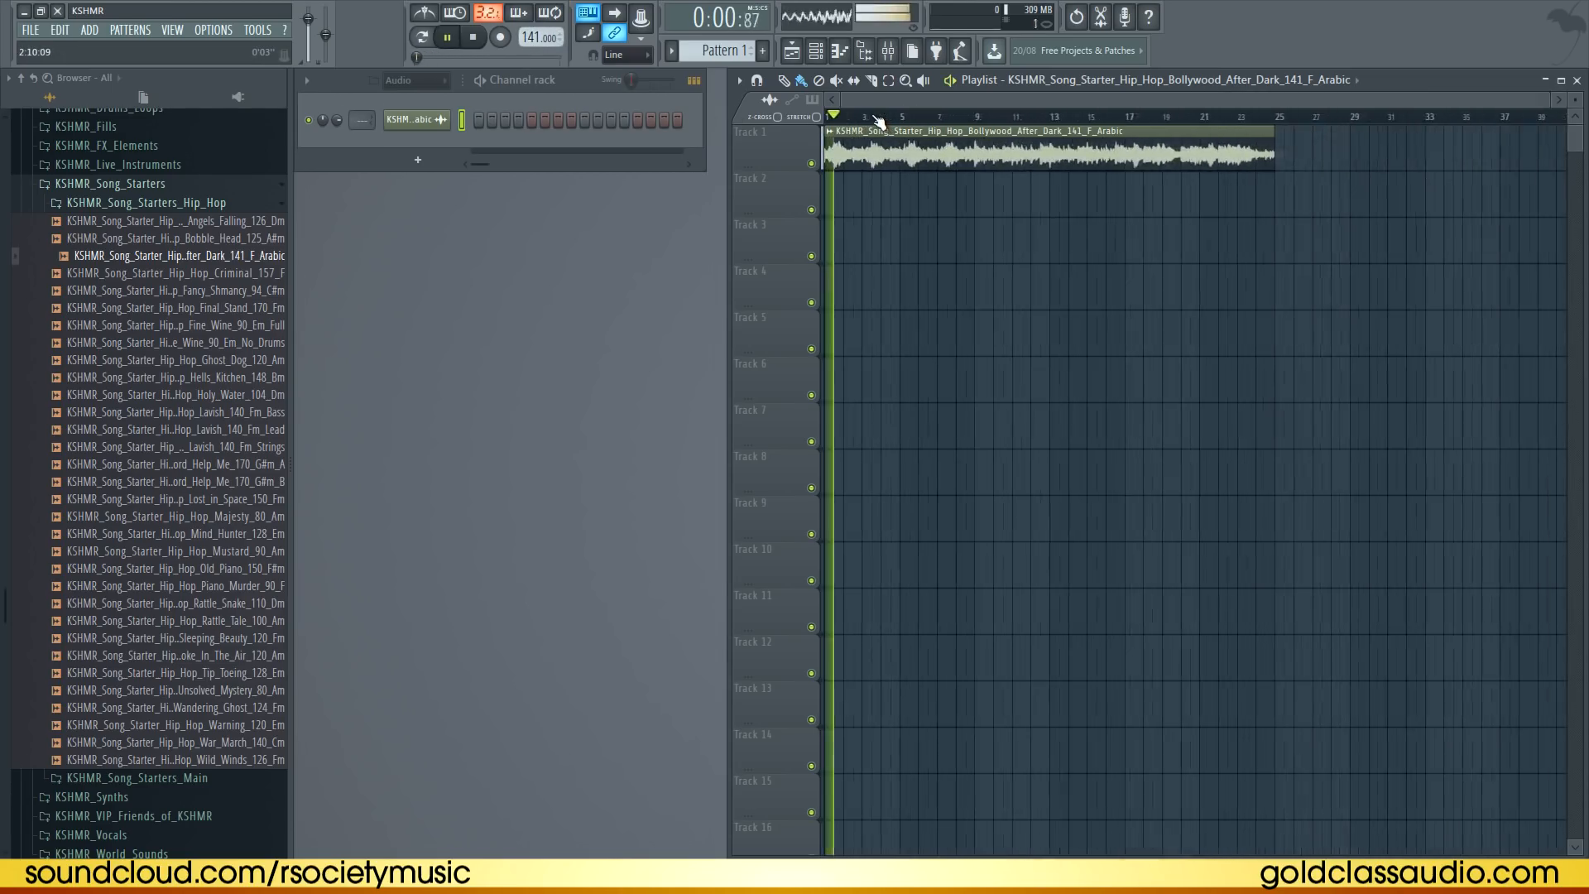
left_click(976, 118)
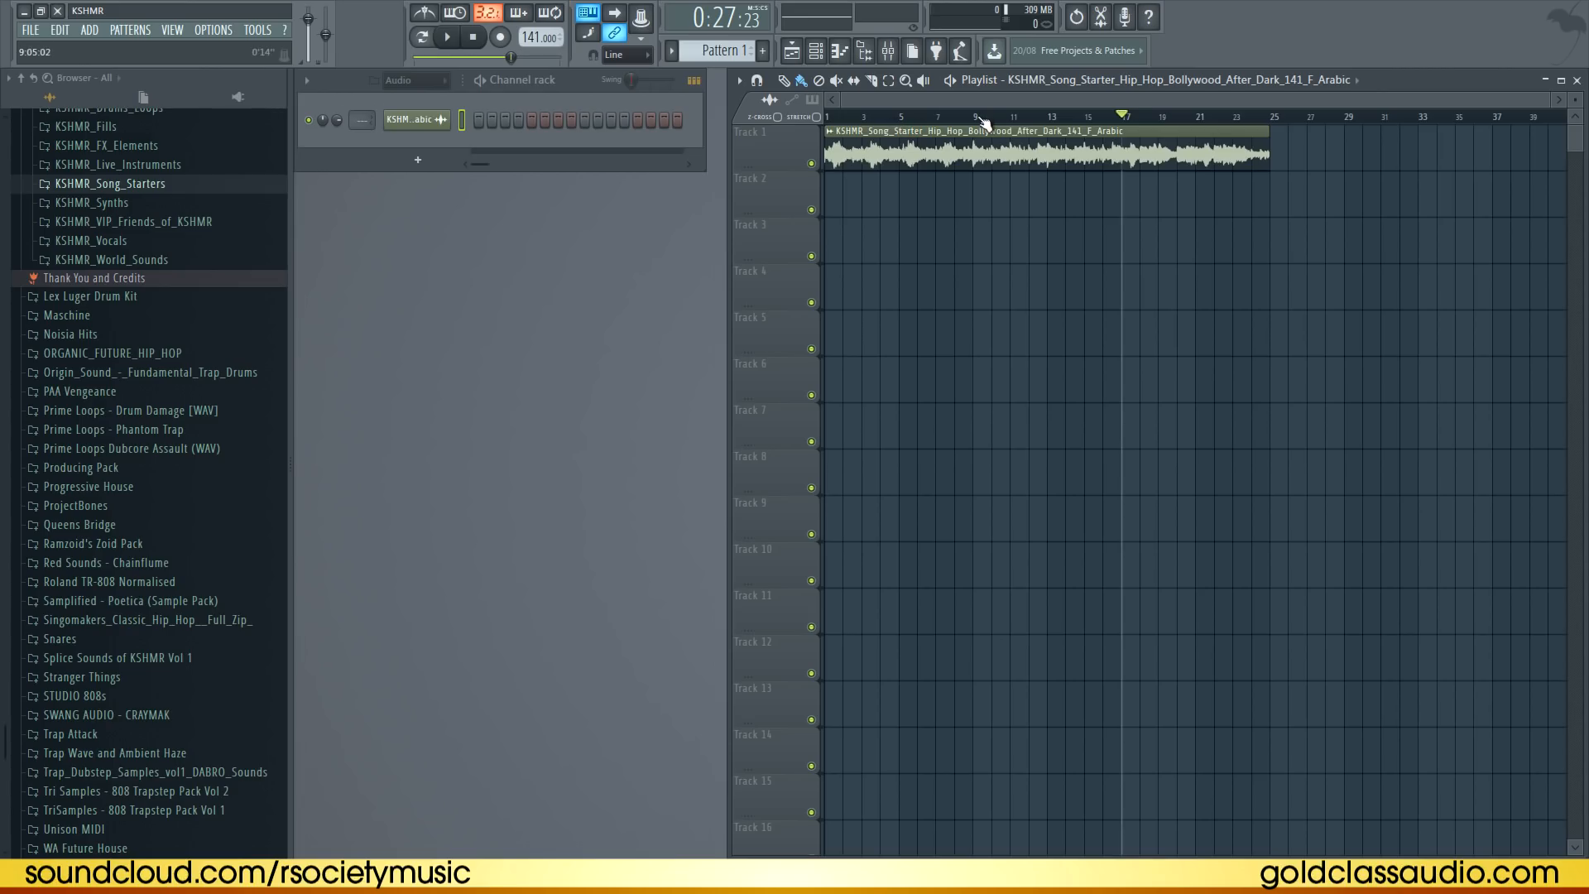
left_click_drag(881, 118, 726, 129)
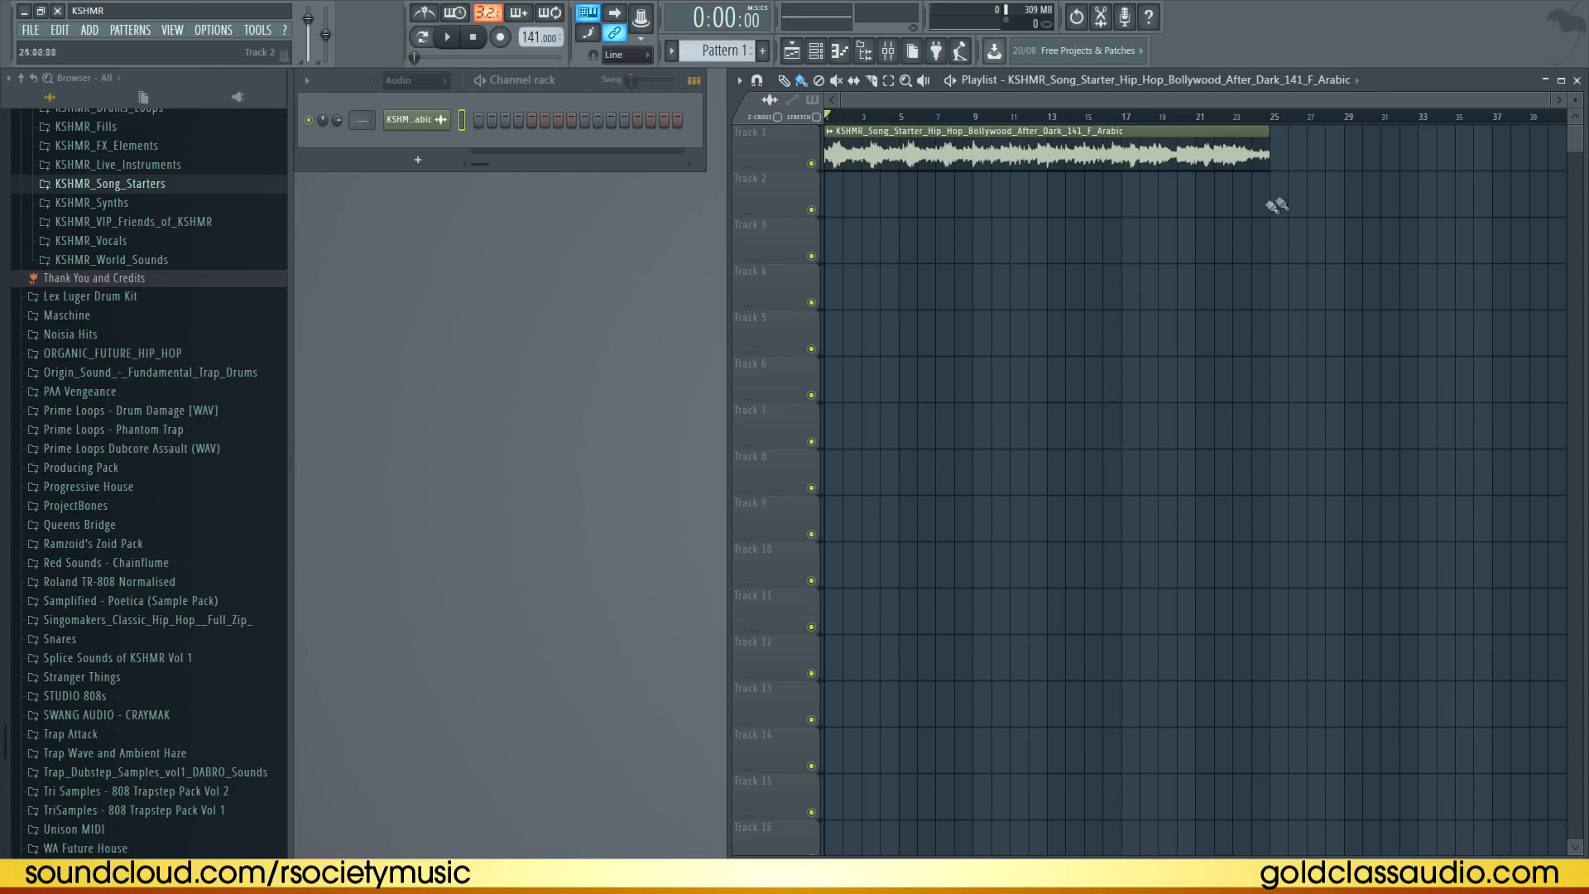
Browse KSHMR_Drums through Kicks and Hip_Hop_kicks into the 808s folder and audition several 808 samples
scroll(249, 265, "up", 5)
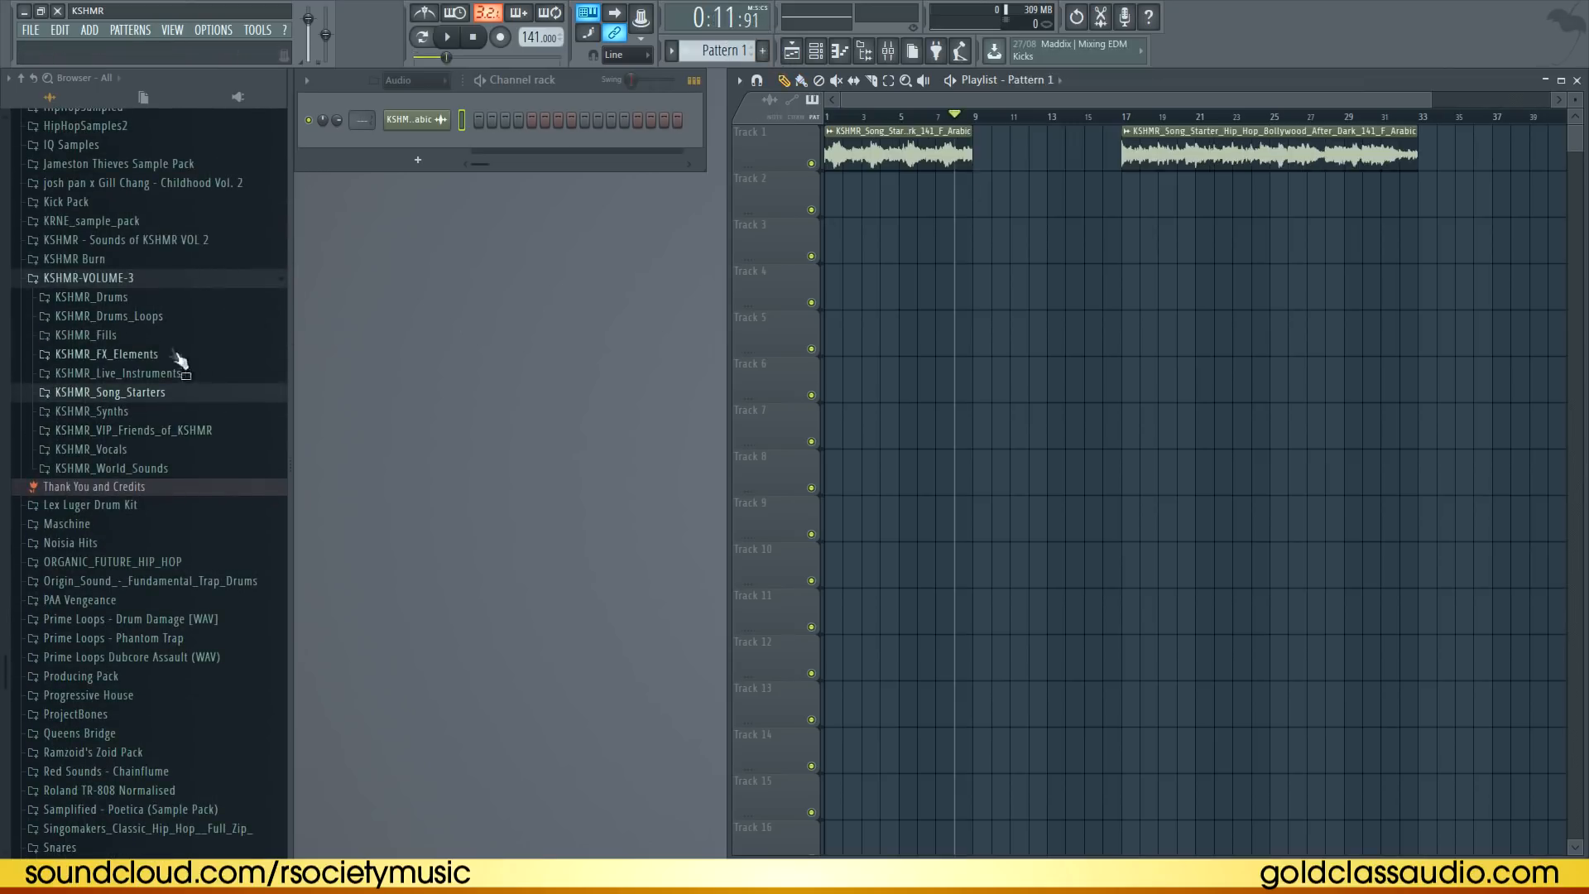
left_click(154, 299)
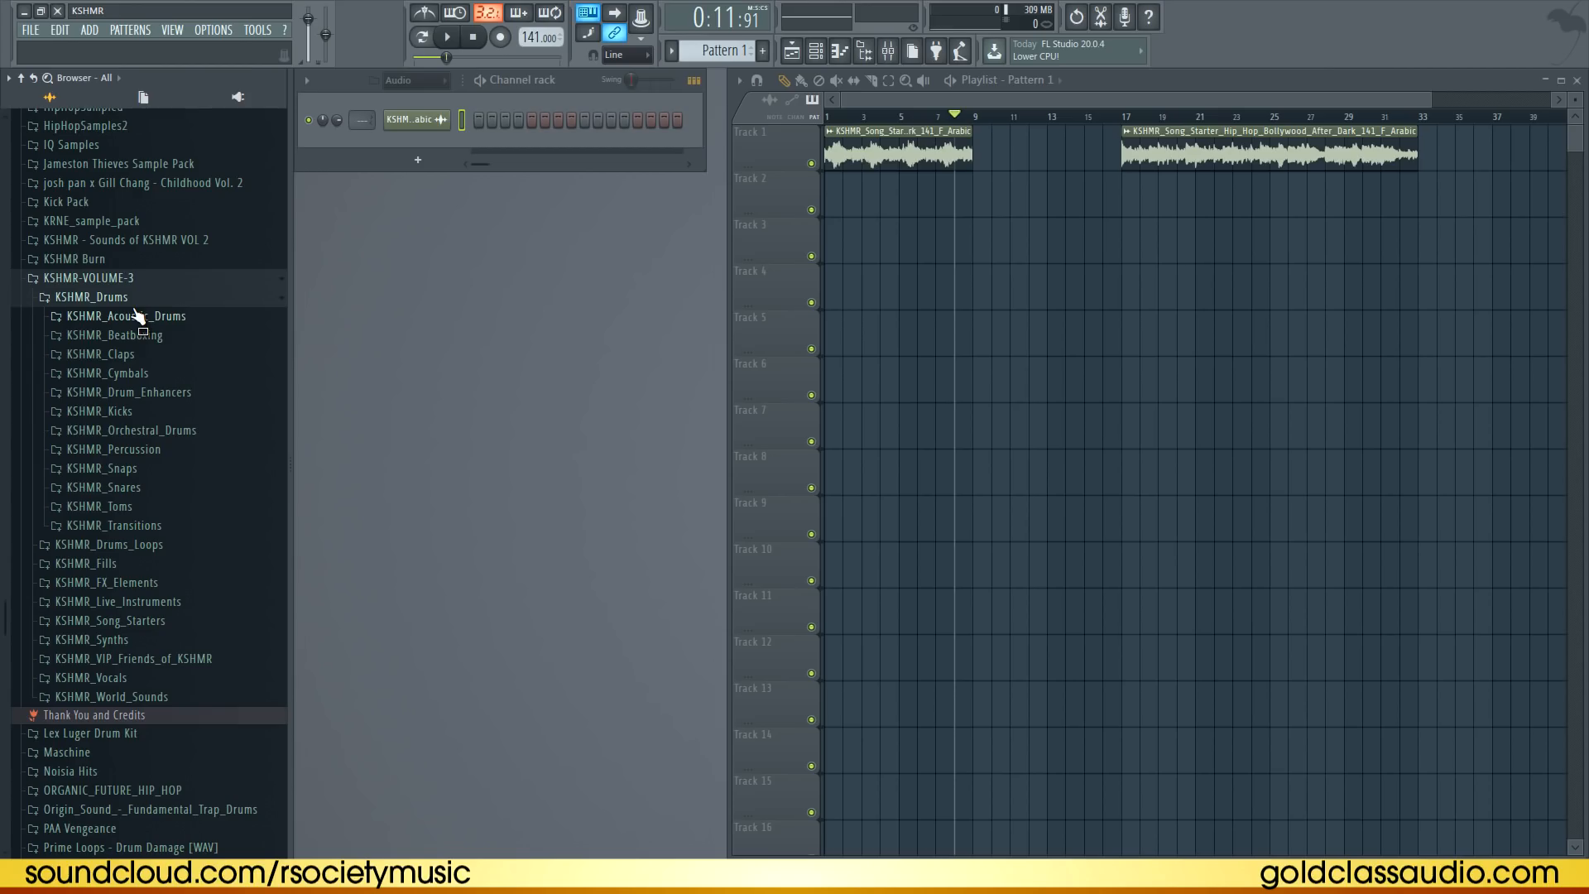
left_click(171, 413)
left_click(185, 470)
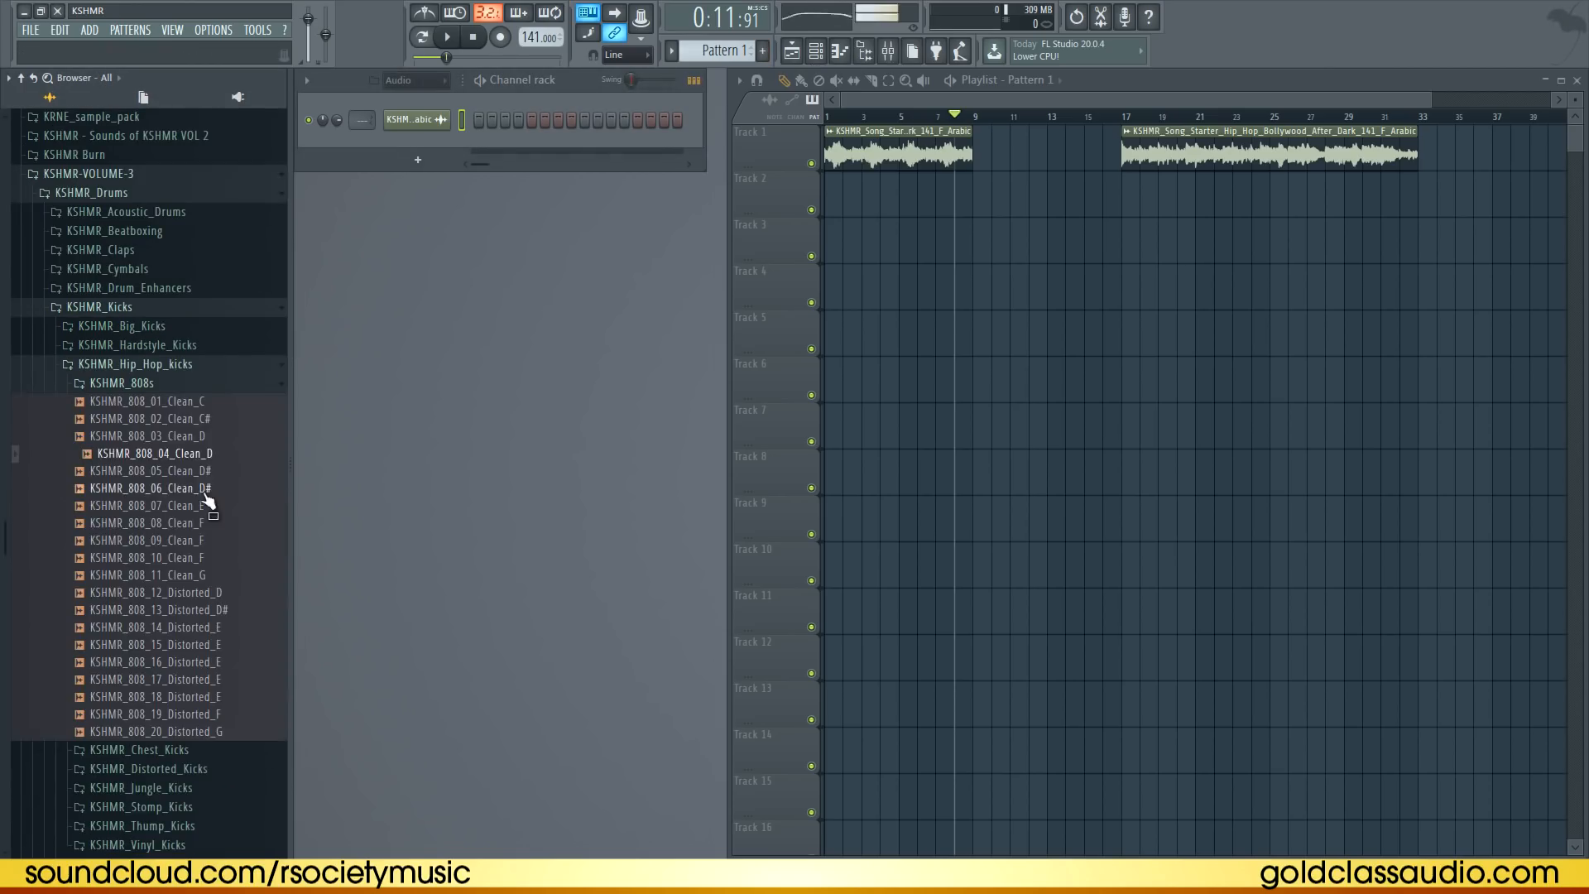
left_click(201, 490)
left_click(194, 559)
left_click(195, 592)
left_click(207, 644)
left_click(212, 696)
left_click(210, 542)
left_click(212, 559)
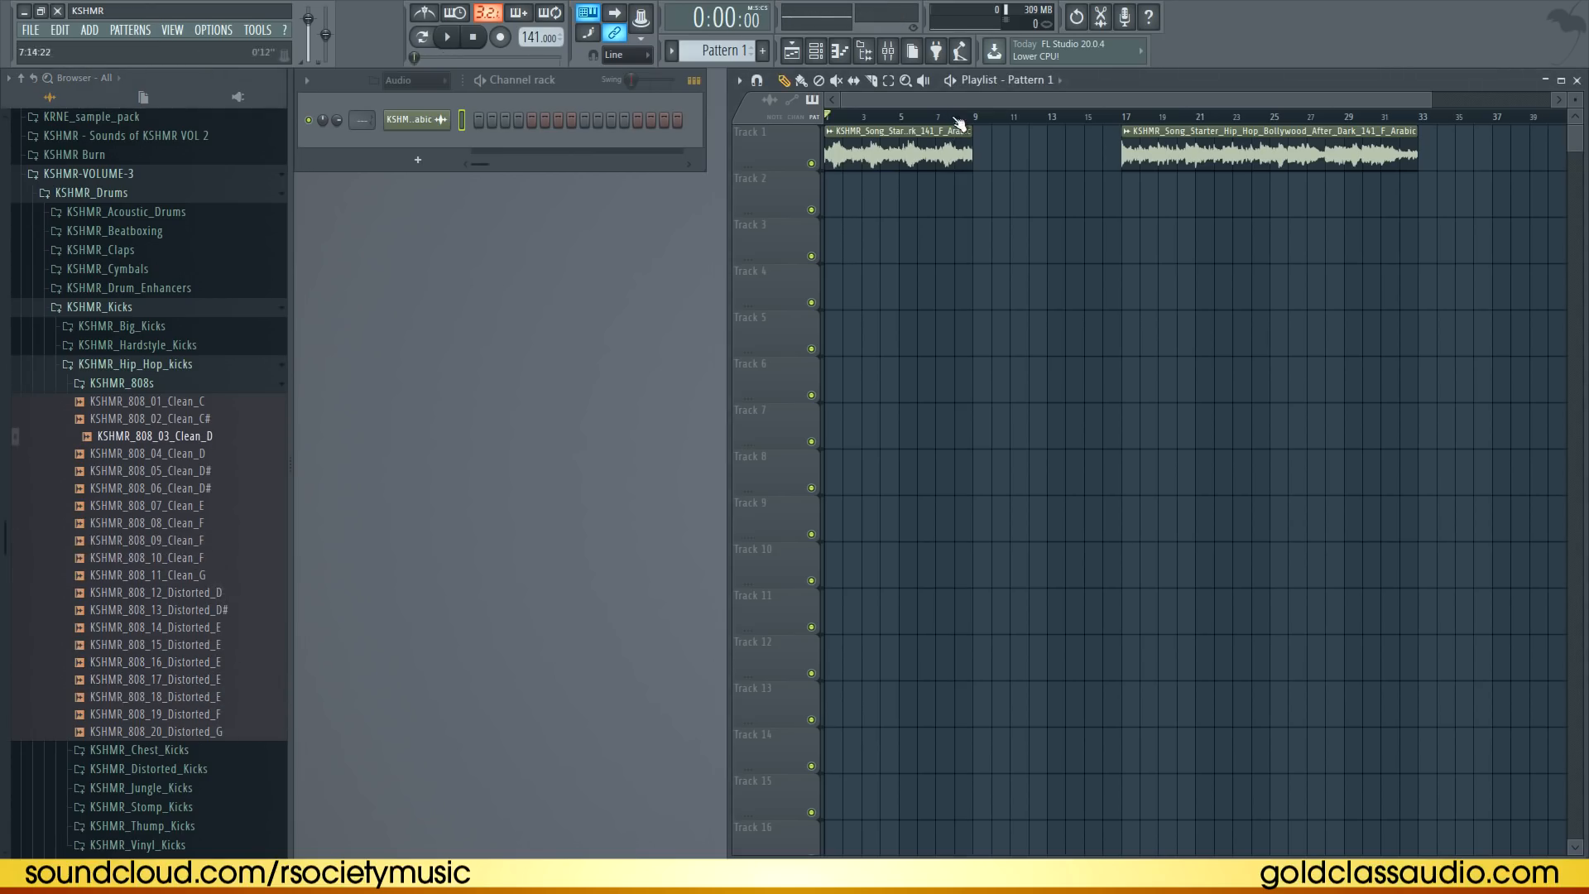
scroll(957, 130, "up", 3)
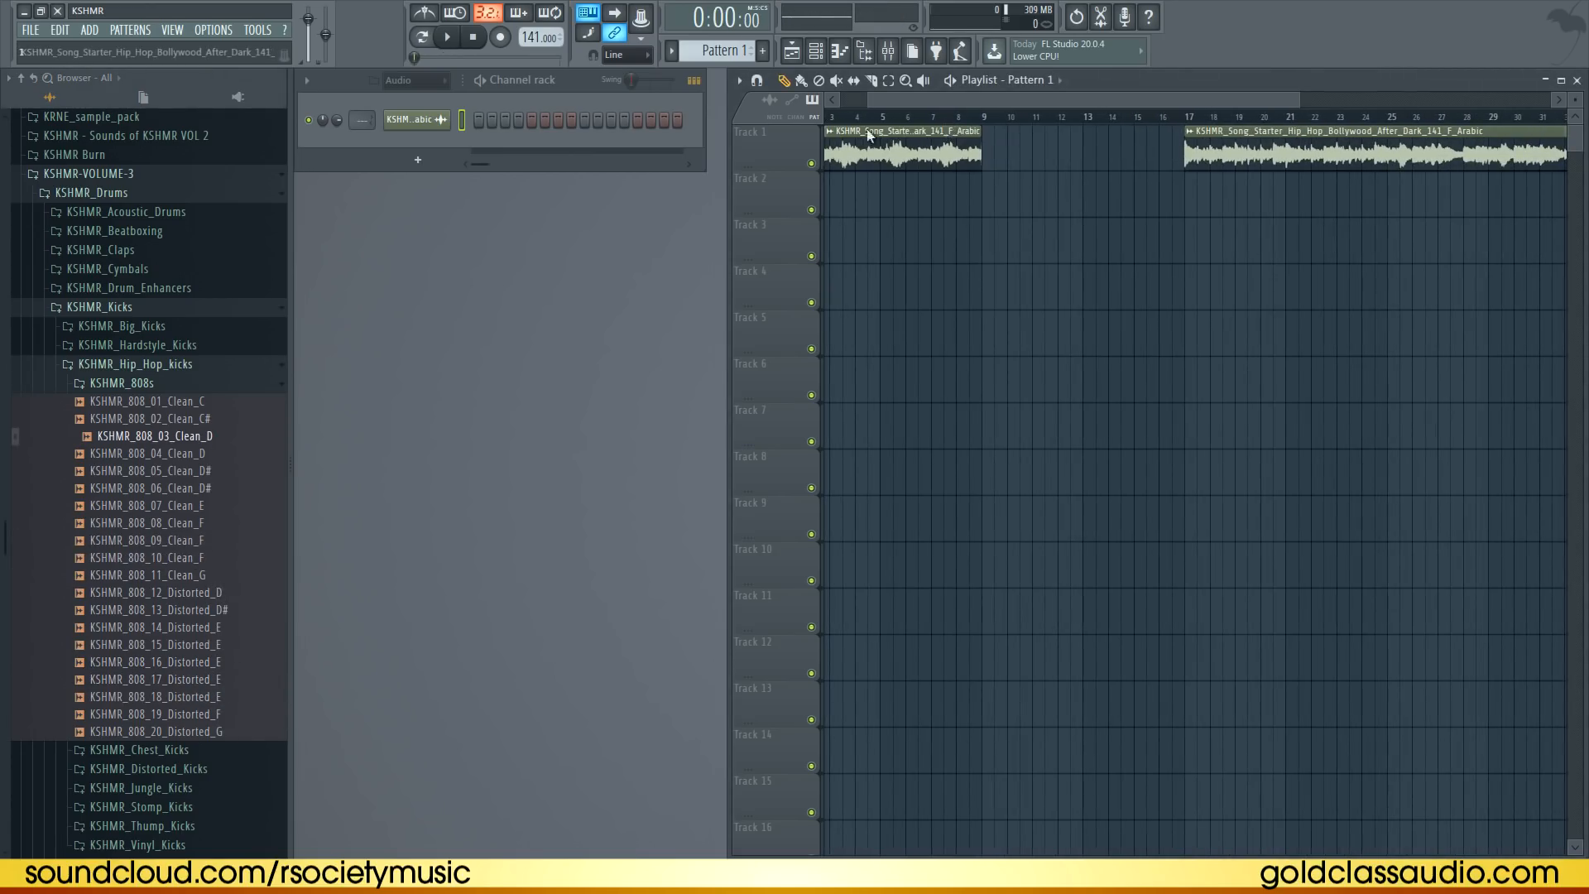
Add KSHMR_808_08_Clean_F as a new channel and open its miscellaneous channel settings
left_click(199, 524)
left_click_drag(199, 524, 397, 170)
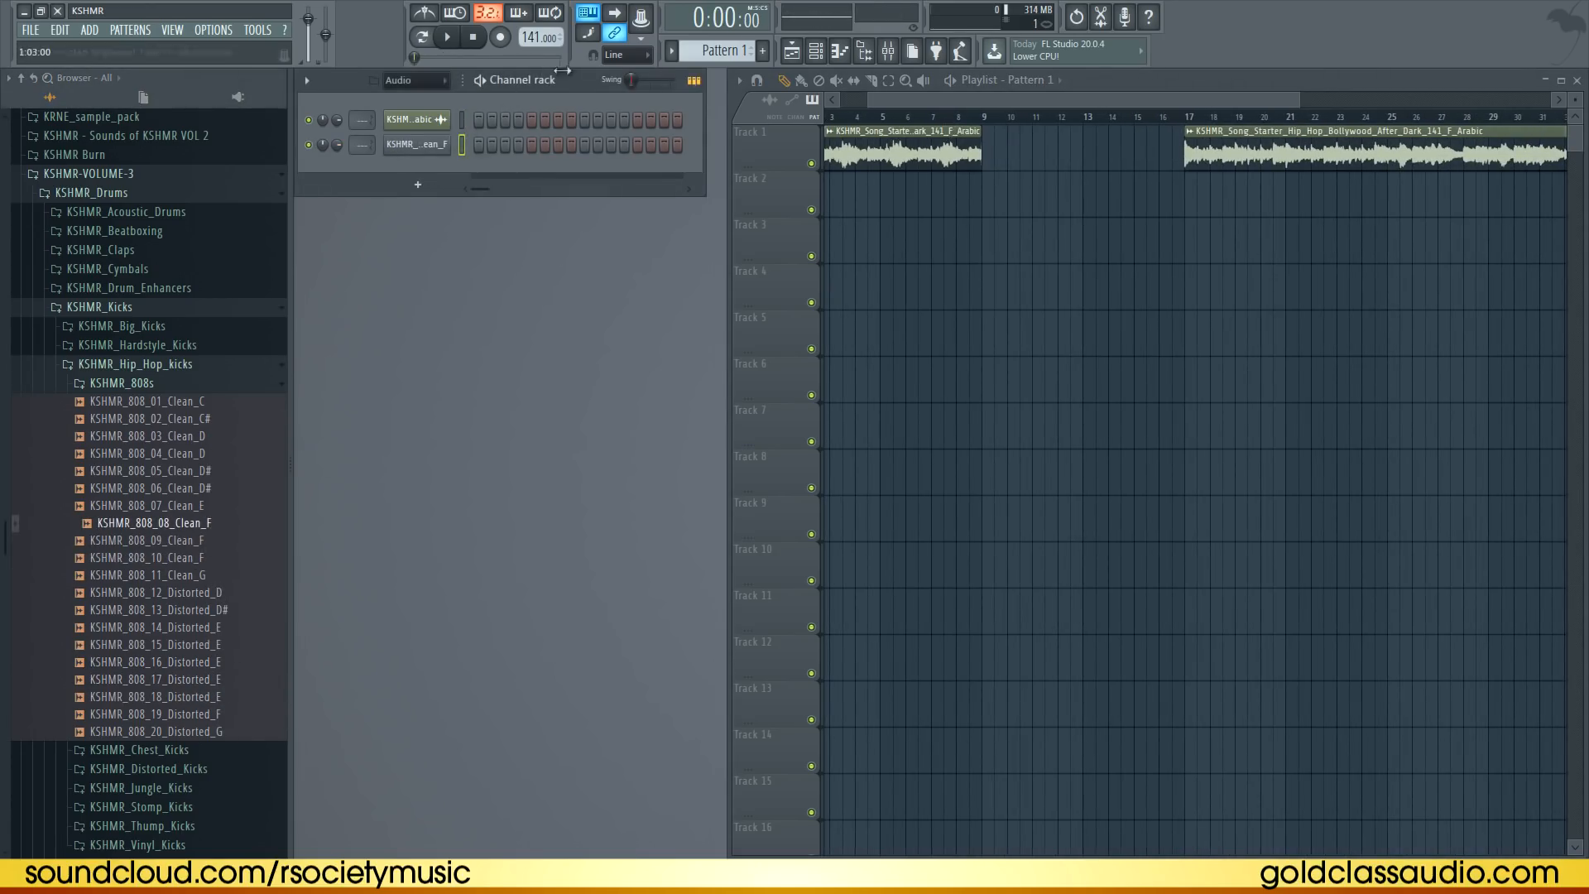
left_click(417, 144)
left_click(464, 249)
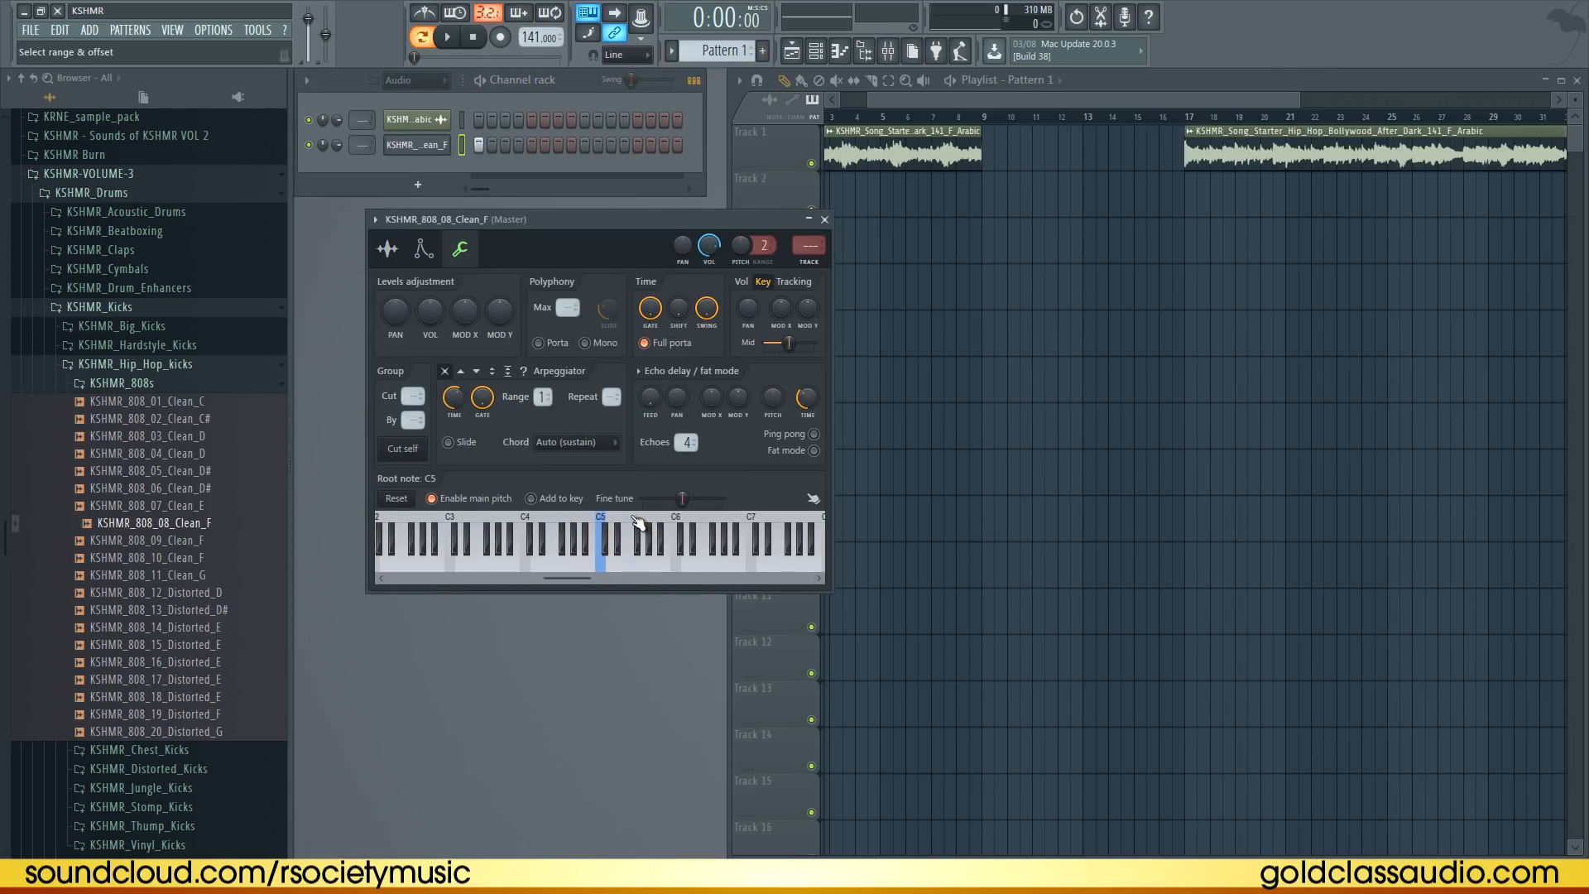
Open the 808's note editor and write repeated F5 notes across the first bar, previewing playback
left_click(454, 41)
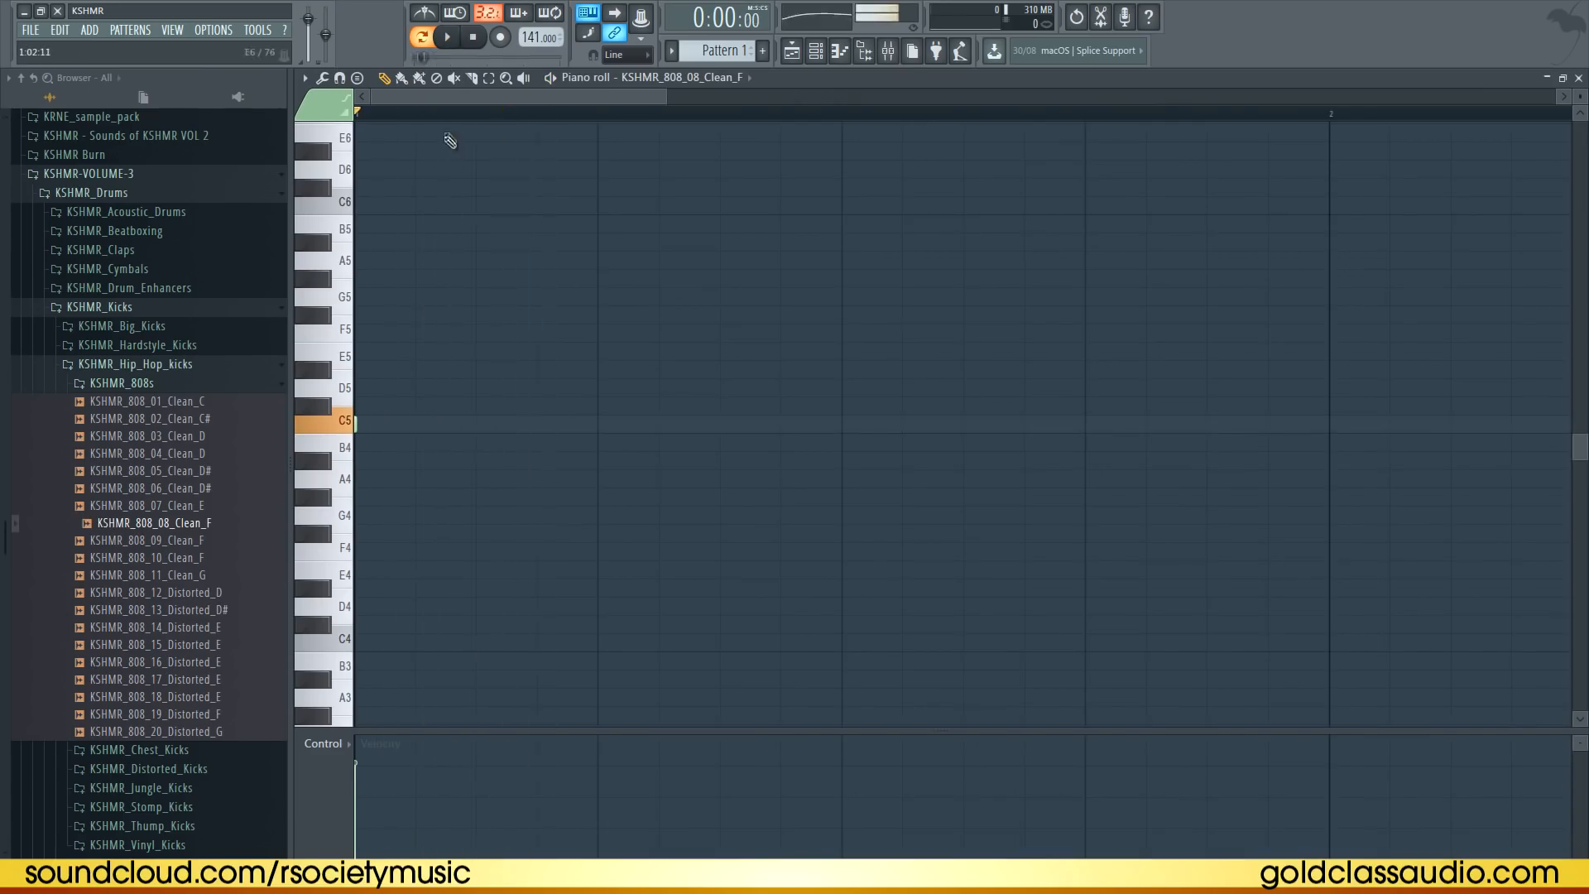
scroll(445, 139, "down", 4)
right_click(356, 427)
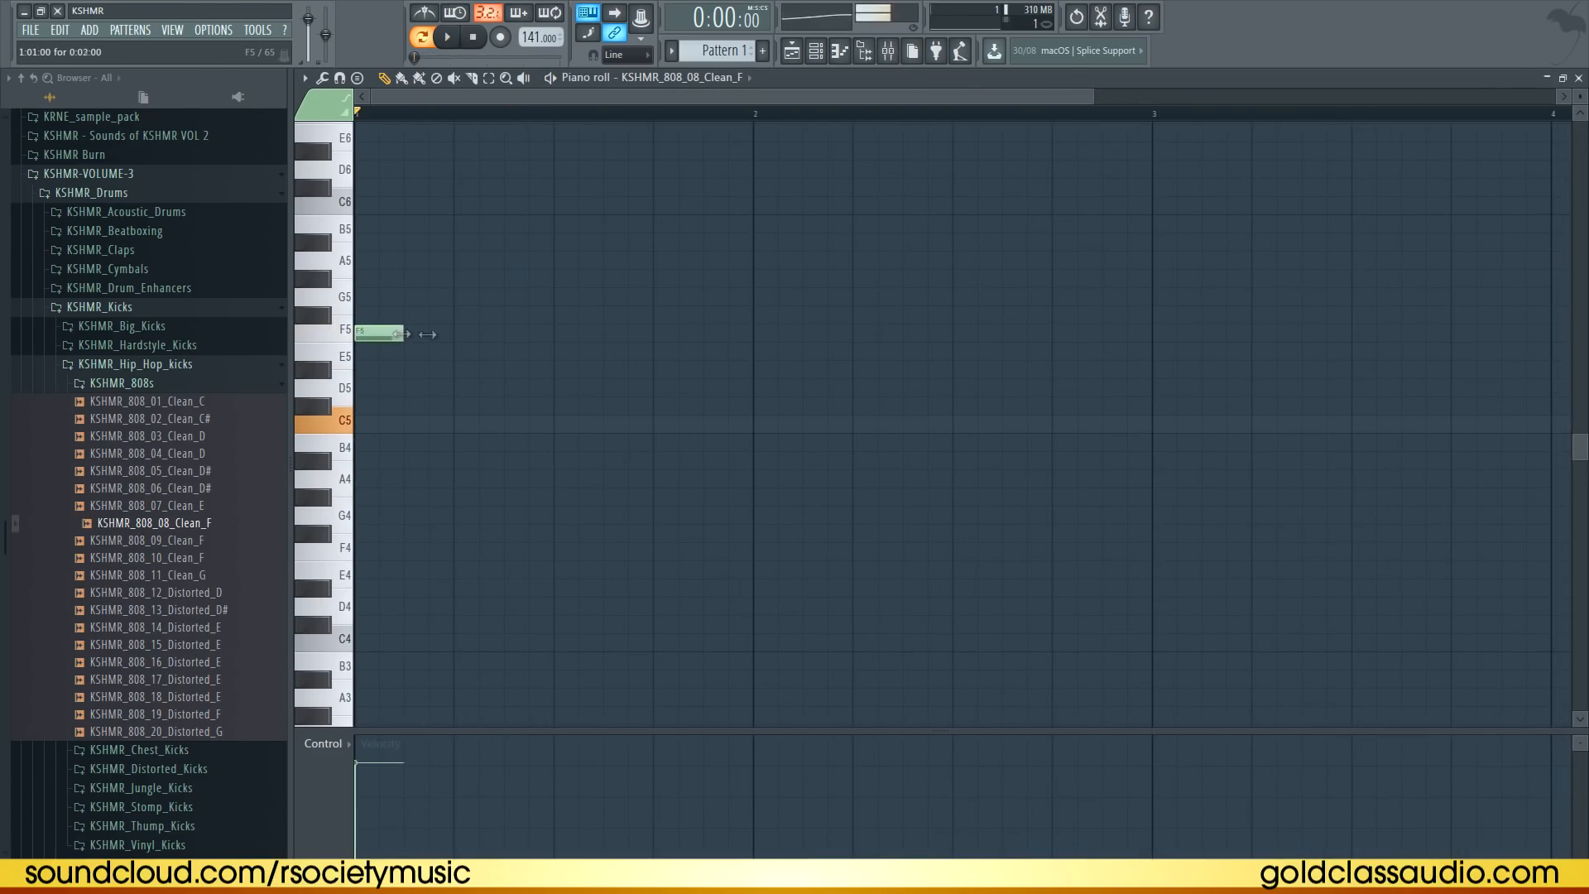
key("space")
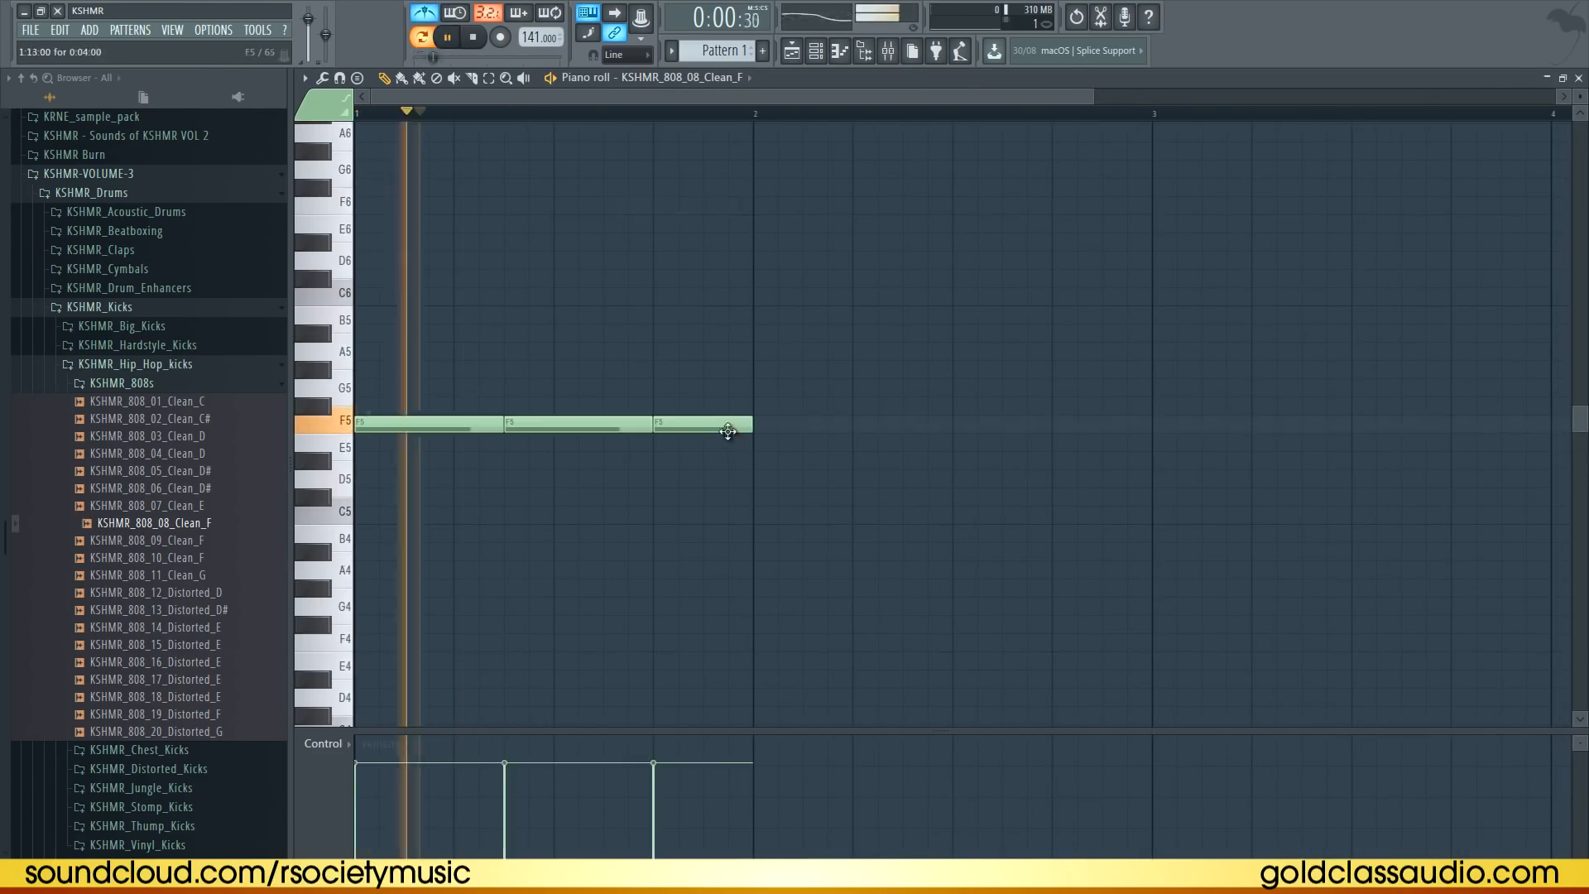
key("space")
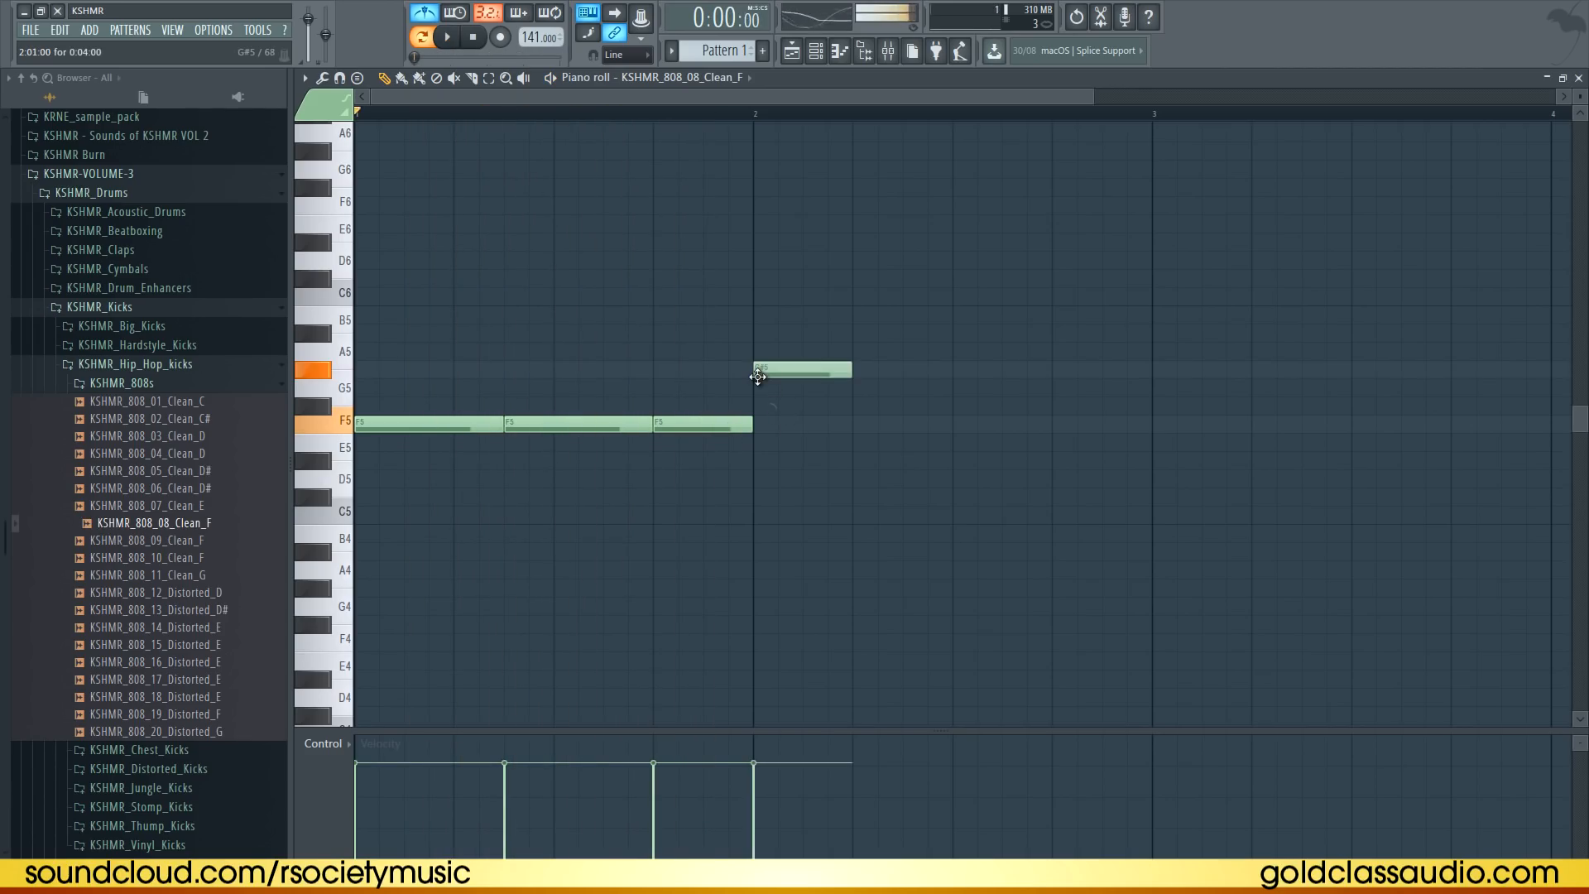
Add a note in the second bar and move it to F#5, previewing playback
key("space")
right_click(833, 407)
key("space")
left_click_drag(817, 381, 795, 408)
key("space")
Delete one F#5 note, lengthen the last F5 note, play it back and close the note editor
left_click(845, 301, "ctrl")
scroll(794, 115, "down", 2)
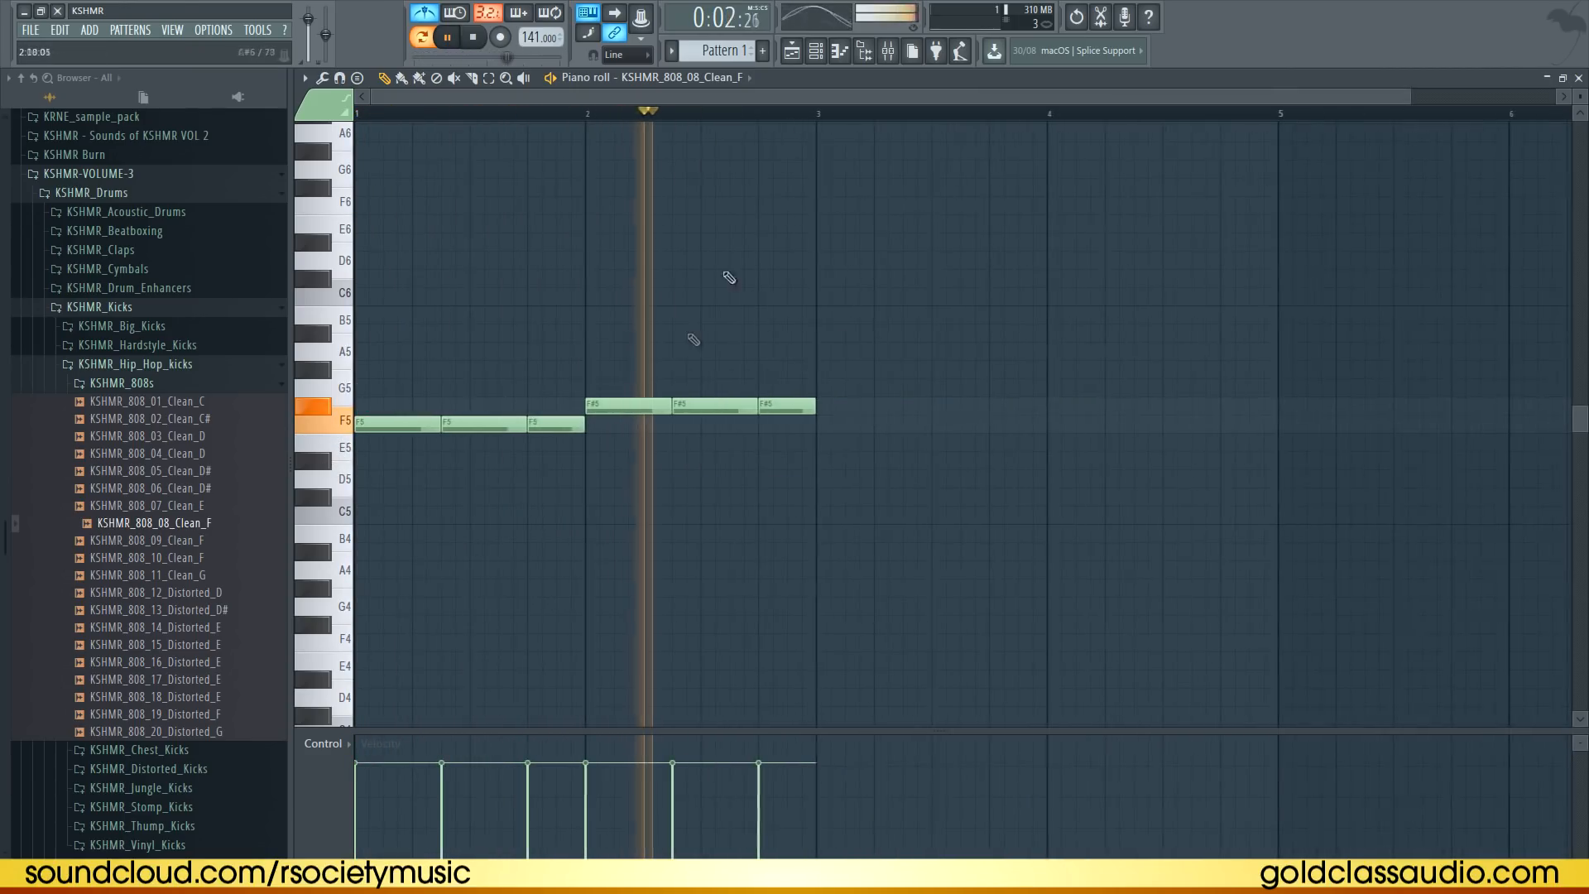
right_click(616, 405)
left_click_drag(586, 425, 611, 424)
key("space")
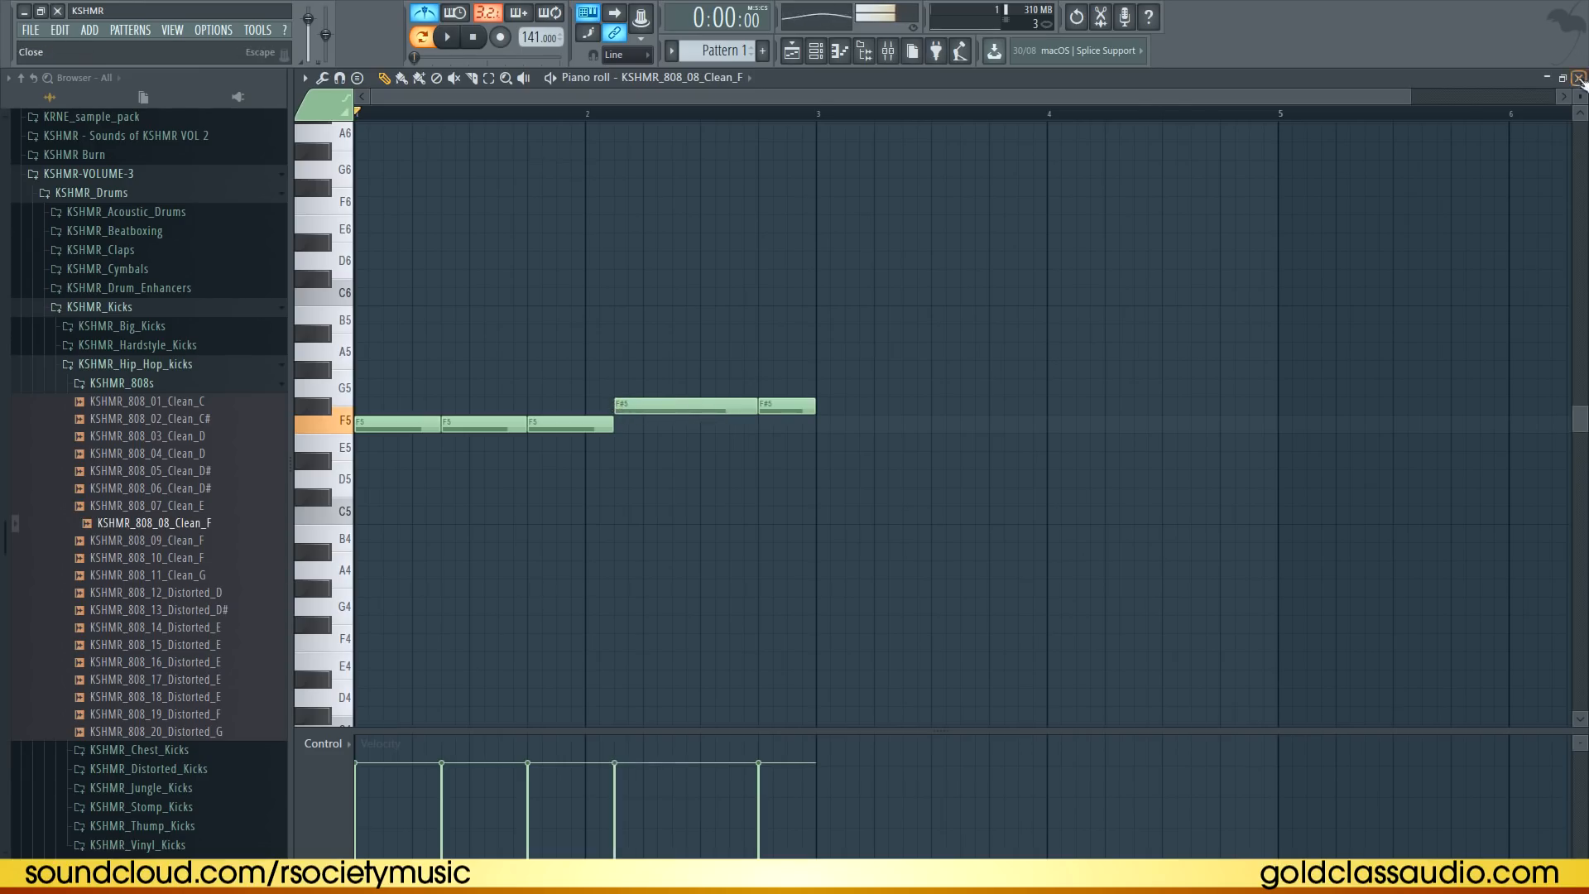
left_click(1579, 78)
Reopen the 808 notes, reposition and shorten the F#5 notes, and add a C5 note at bar 3
left_click(418, 145)
left_click(423, 248)
left_click(464, 250)
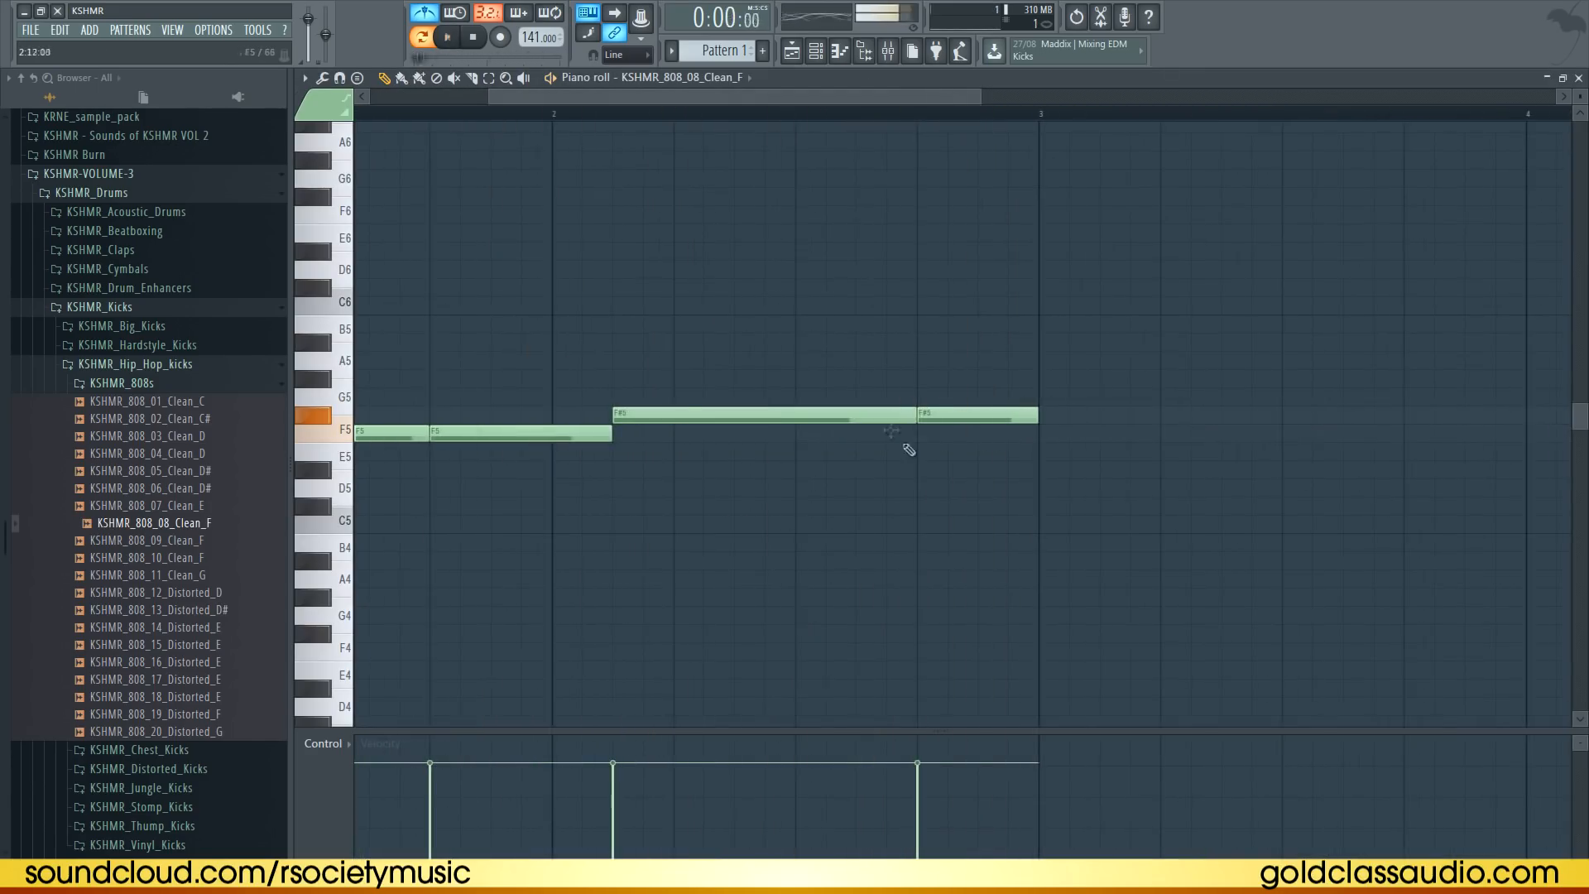
left_click(861, 415)
left_click_drag(861, 415, 800, 415)
left_click_drag(1036, 414, 916, 415)
left_click(931, 415)
left_click_drag(1041, 351, 1031, 454)
Transpose the last F#5 note up an octave to F#6 and preview the bassline
key("ctrl+Up")
scroll(929, 236, "up", 2)
key("space")
scroll(930, 236, "down", 3)
left_click(1050, 235)
right_click(1060, 235)
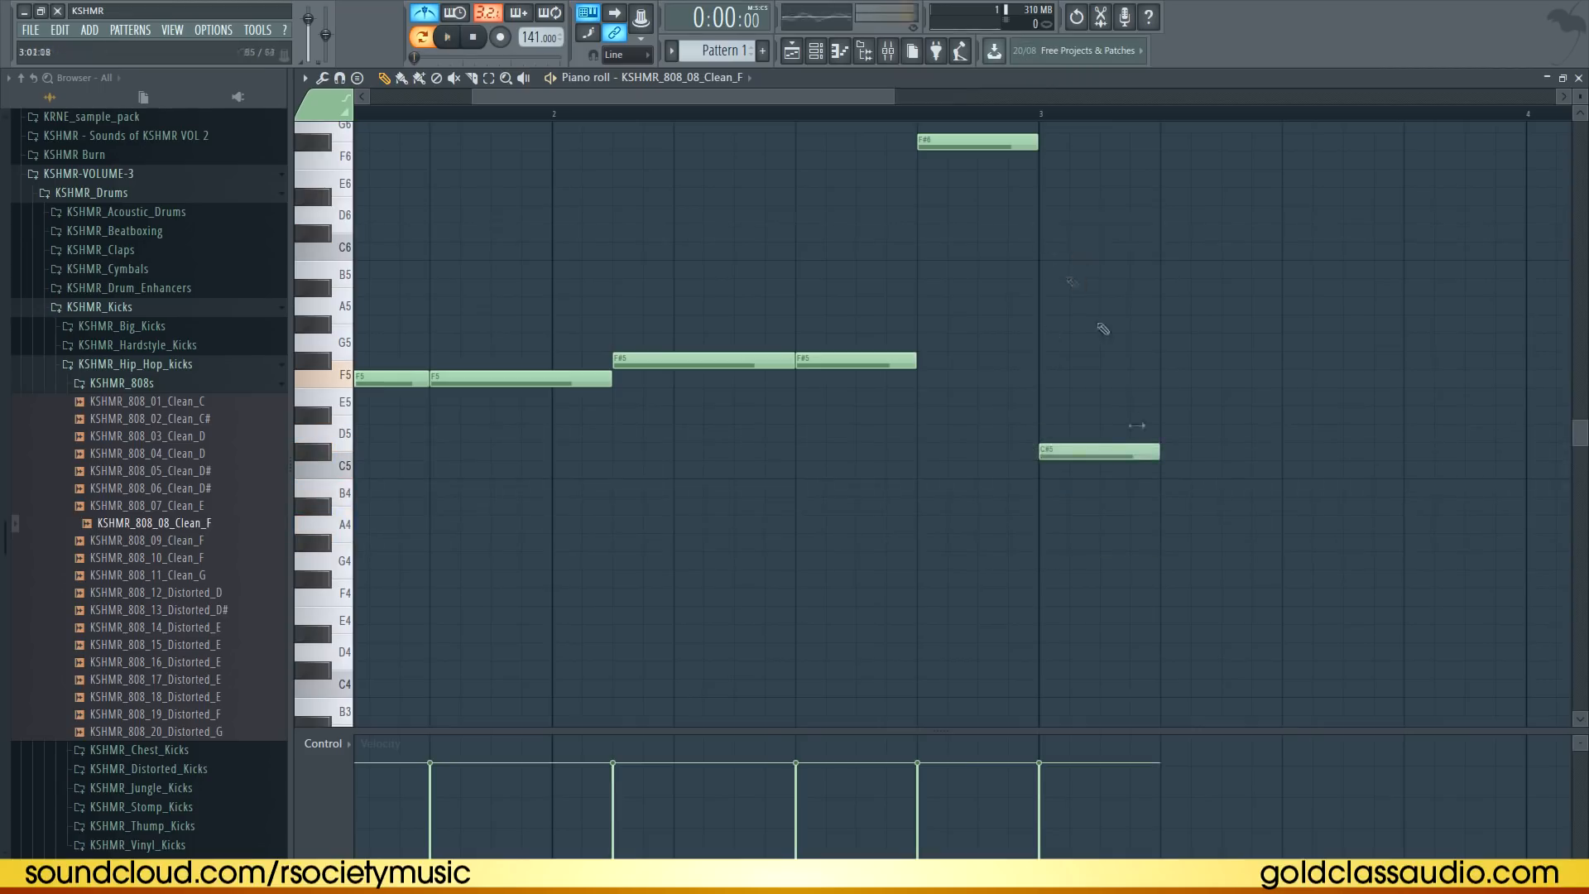
Reposition an F#5 note, select the three C5 notes at bar 3, and close the note editor
scroll(1071, 280, "down", 2)
left_click_drag(572, 356, 521, 372)
left_click_drag(361, 422, 842, 454)
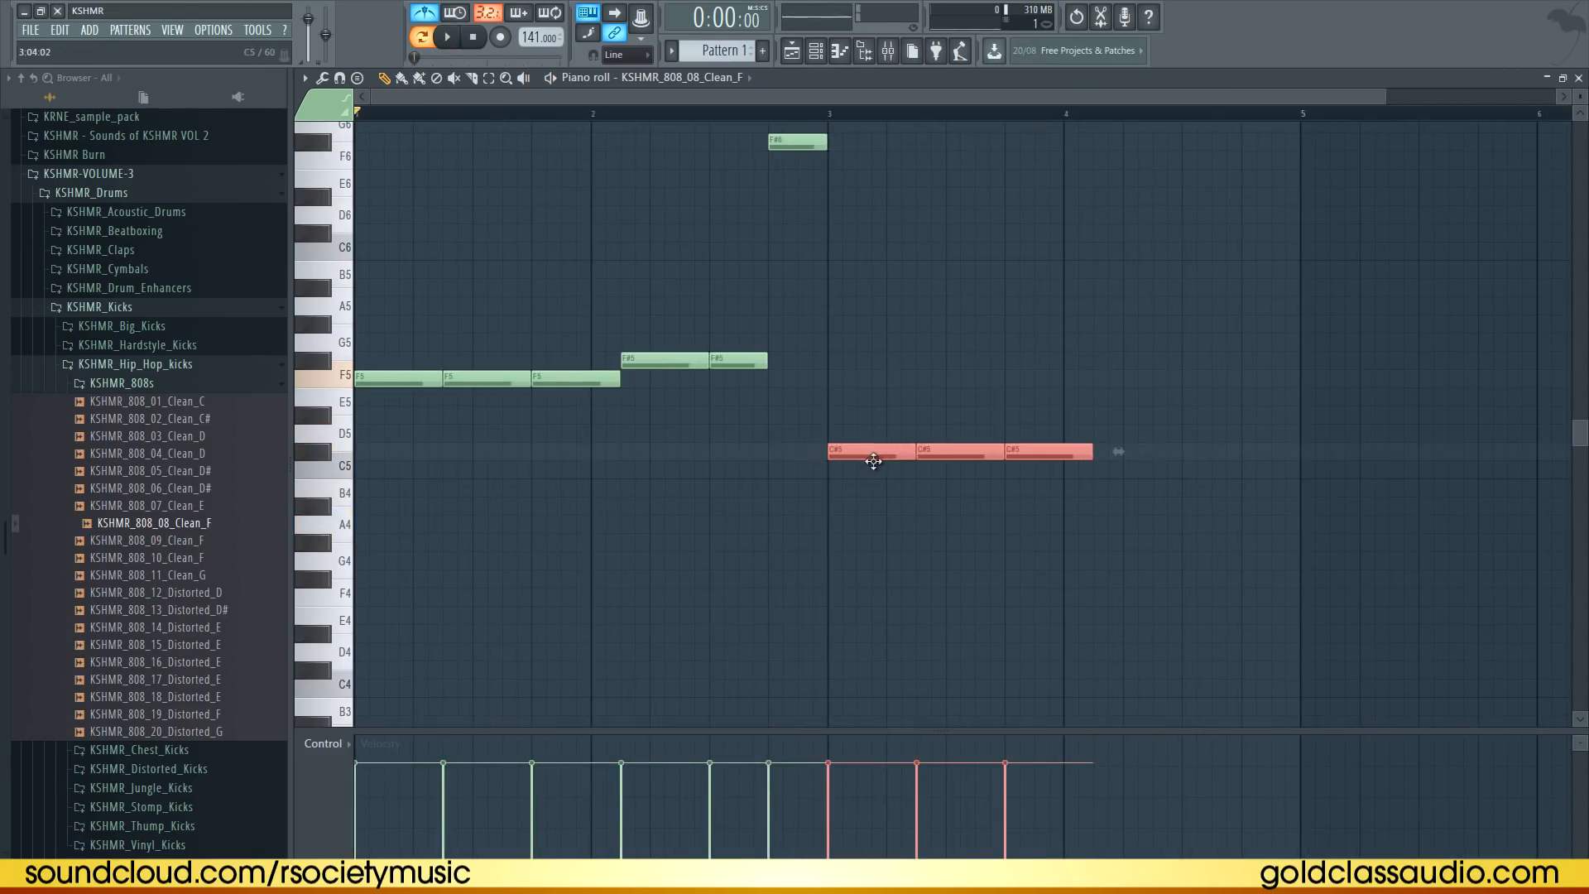
left_click(1579, 77)
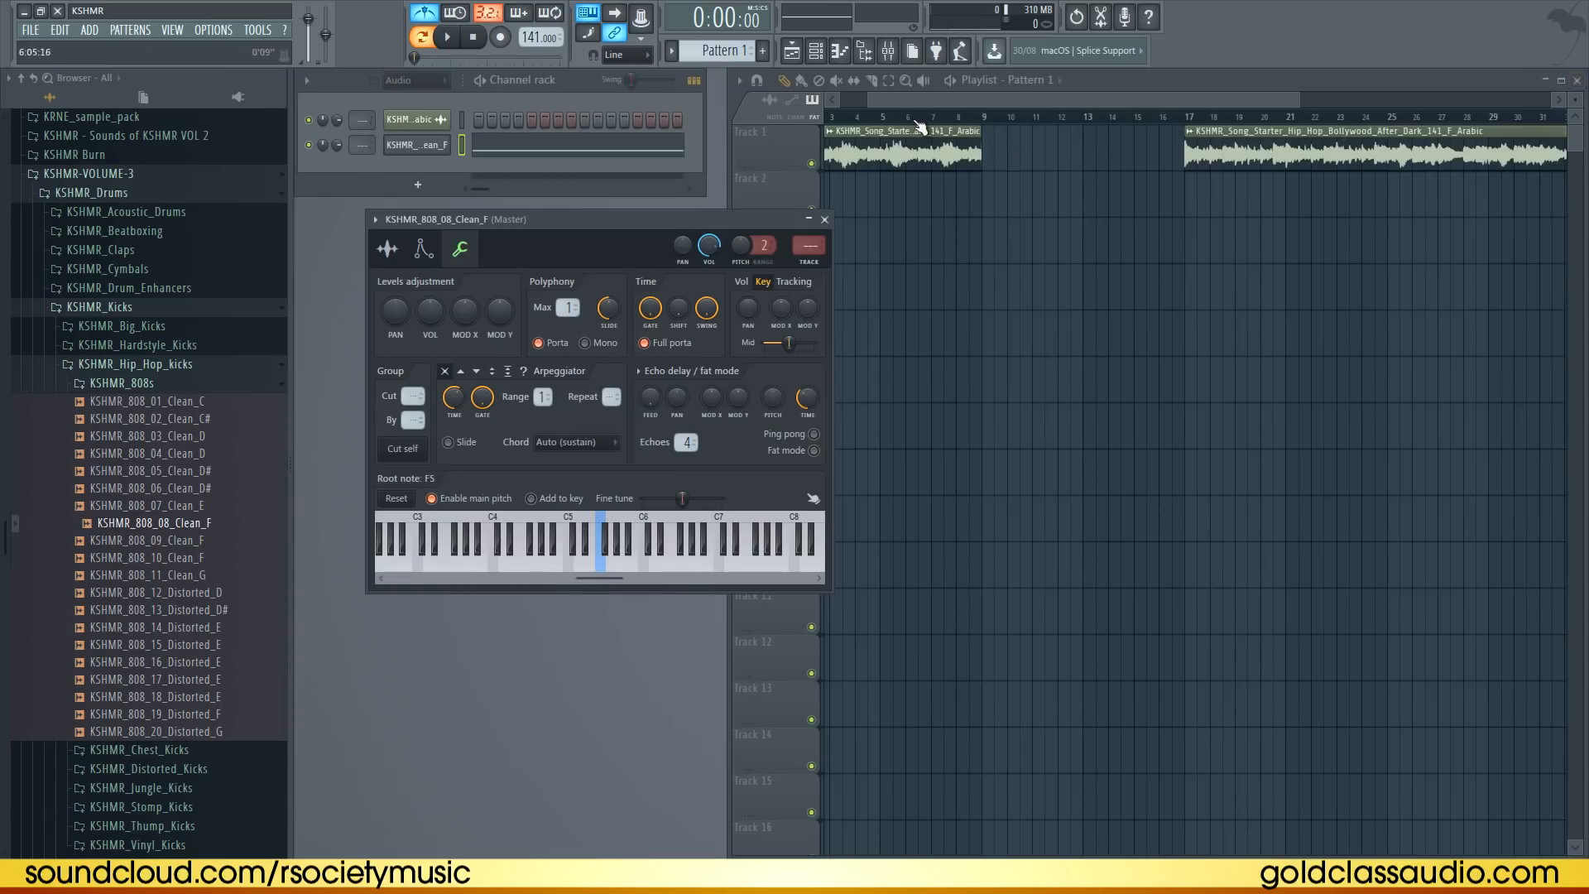
Place the 808 pattern clips on track 2 of the playlist at bars 1 and 5
left_click_drag(916, 100, 865, 100)
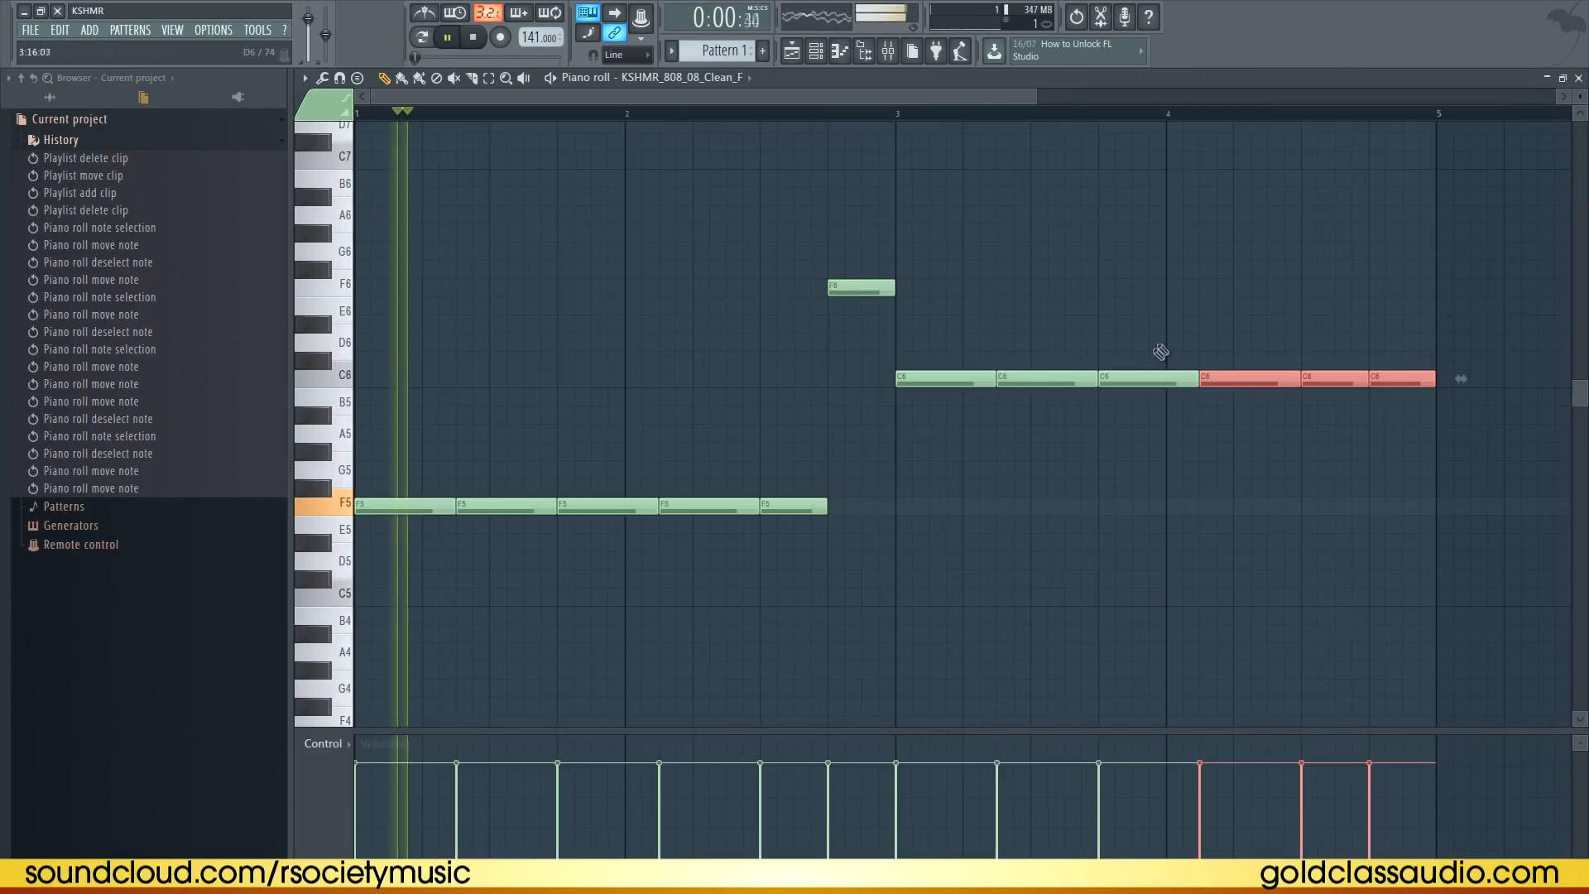
left_click_drag(919, 381, 932, 507)
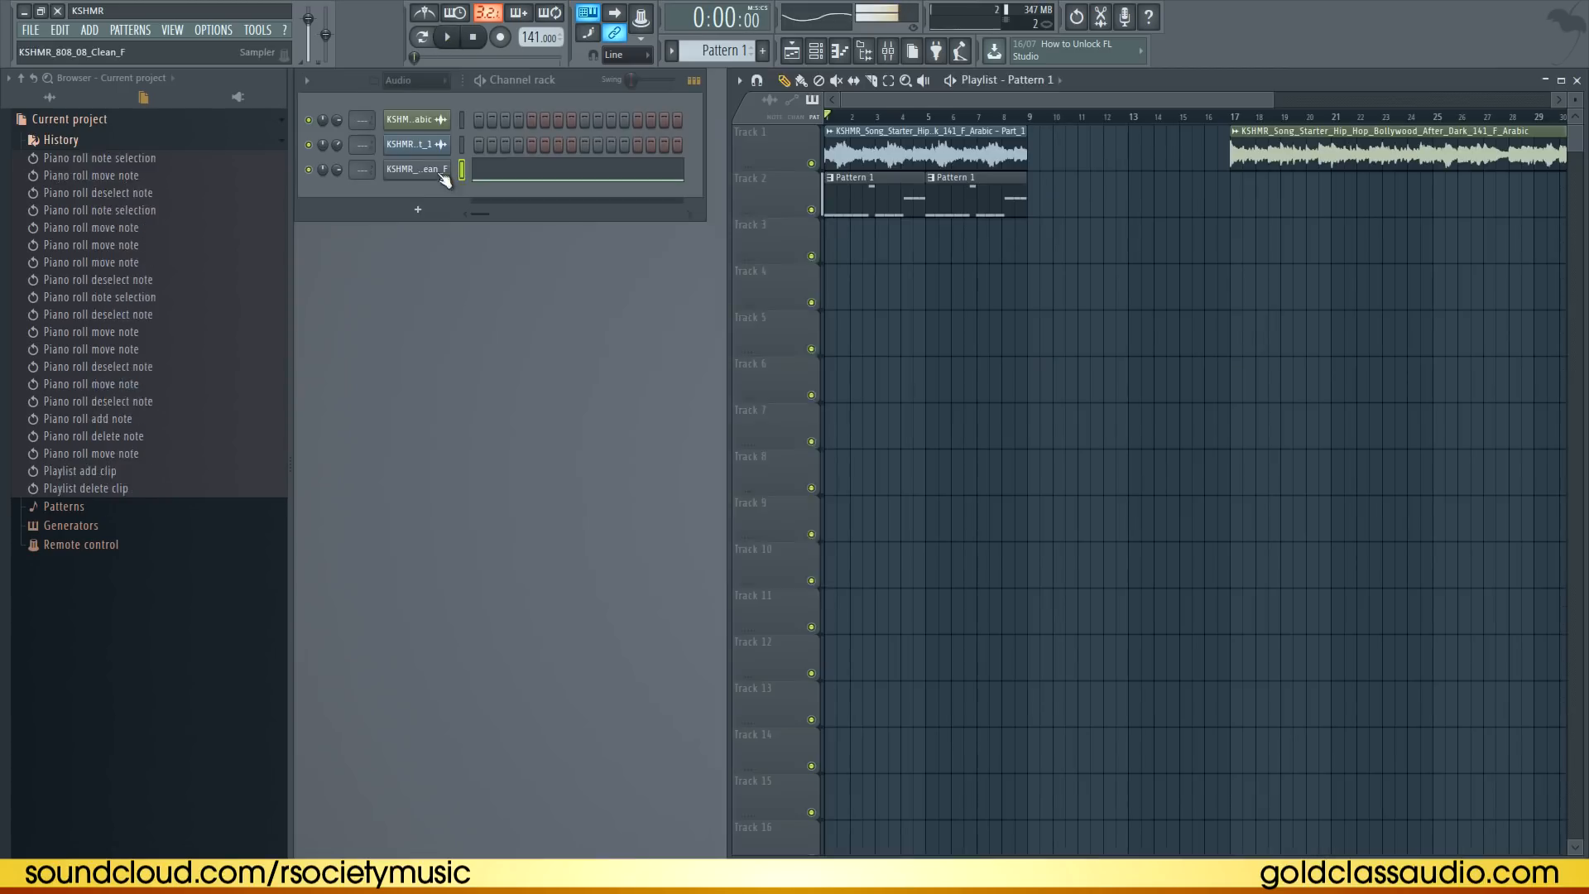
left_click(441, 172)
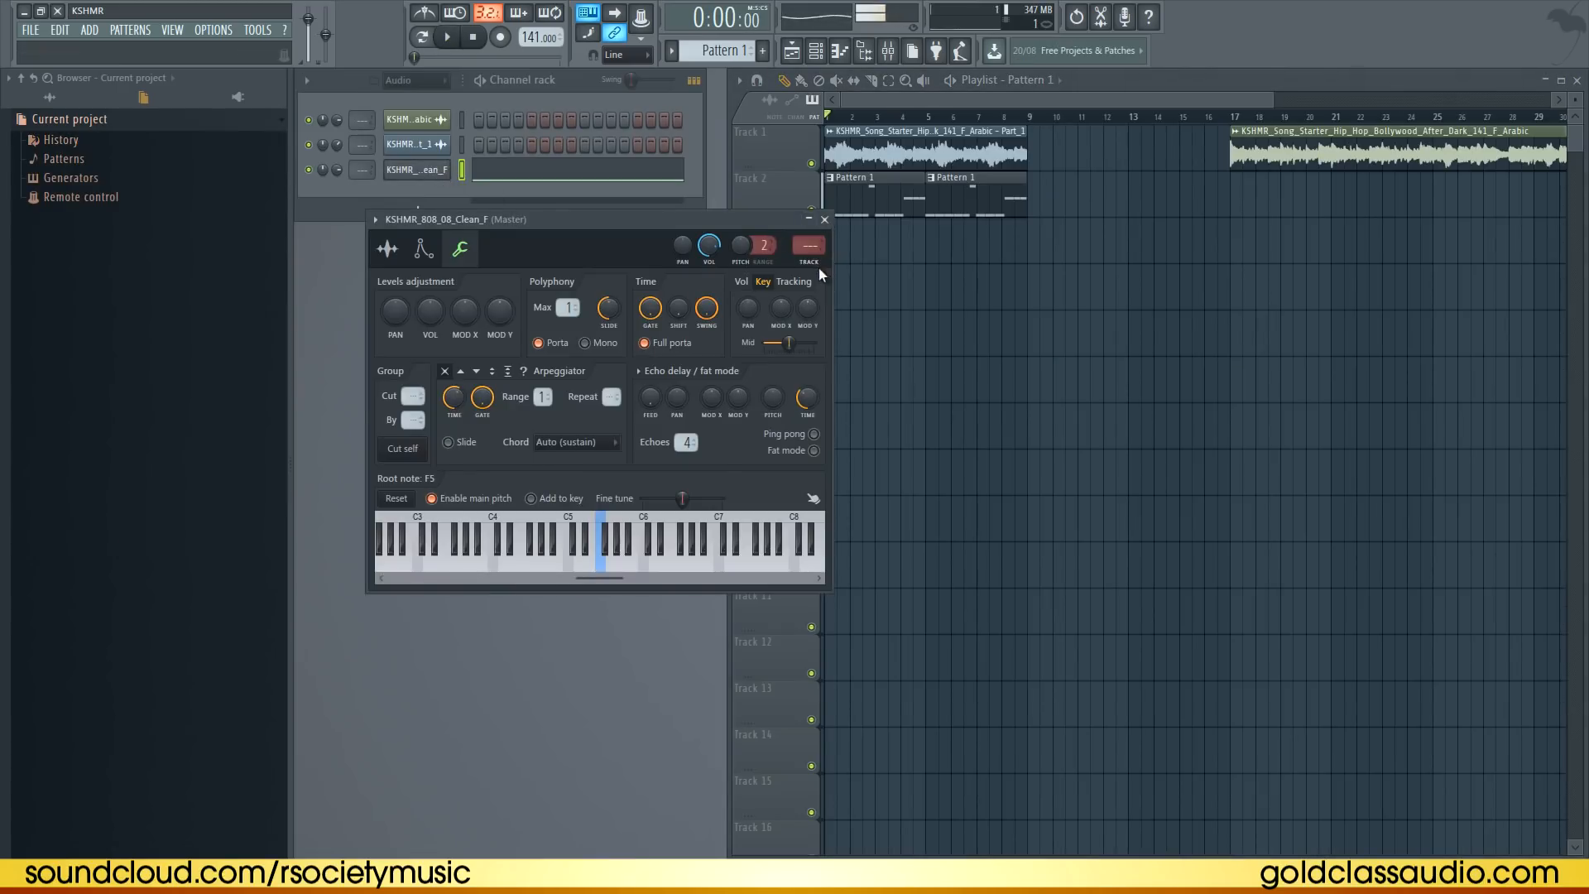
Route the 808 channel to a free mixer track, load Soundgoodizer into its first effect slot, and preview
key("ctrl+l")
left_click(1397, 253)
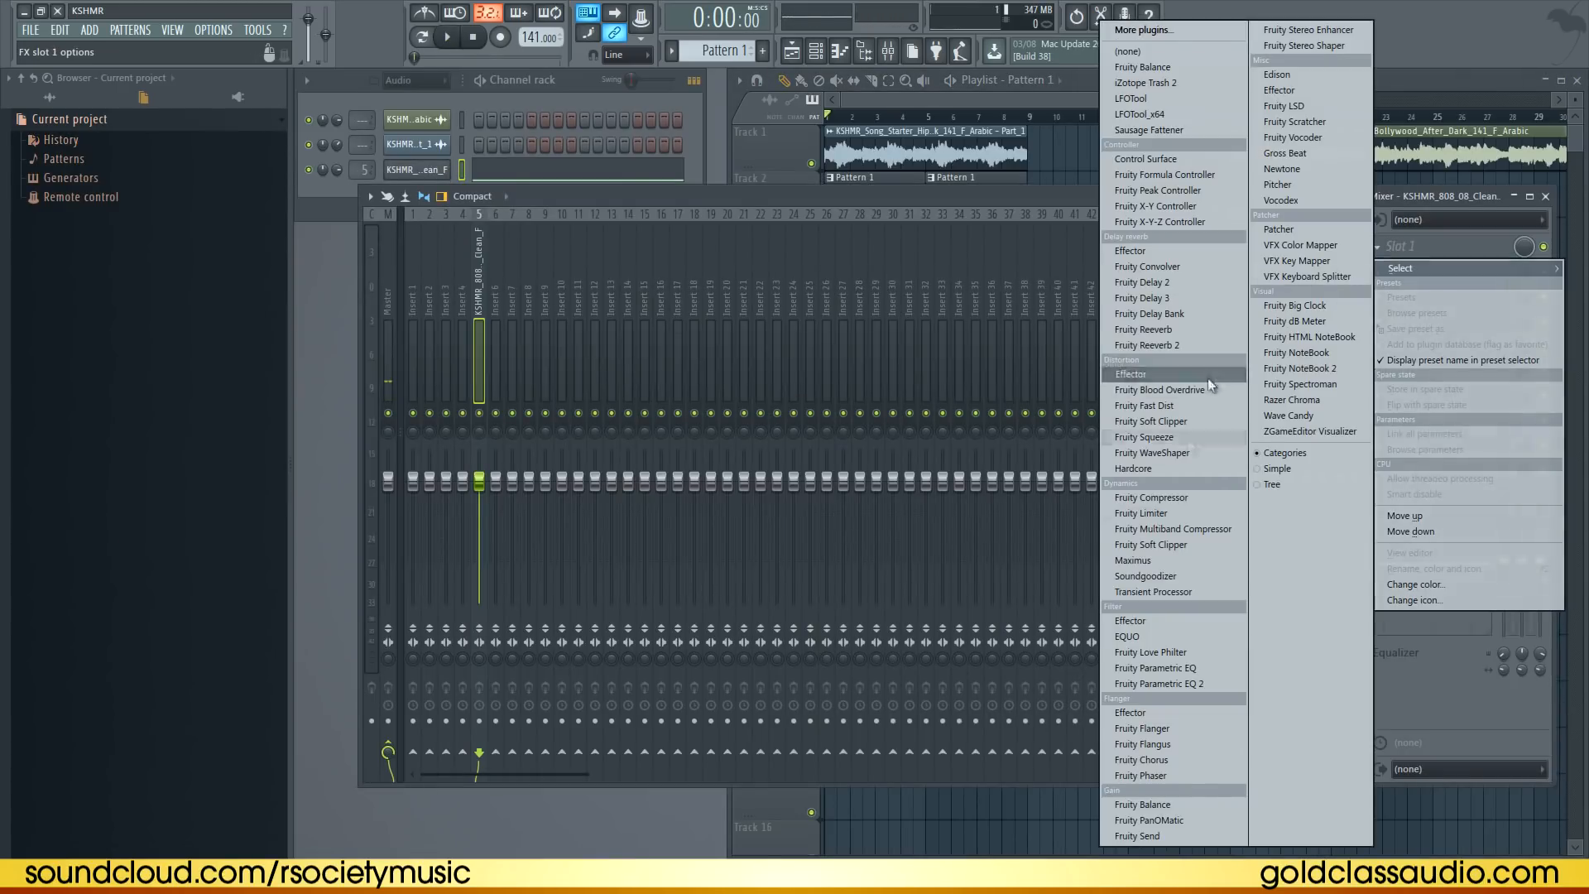
left_click(1194, 576)
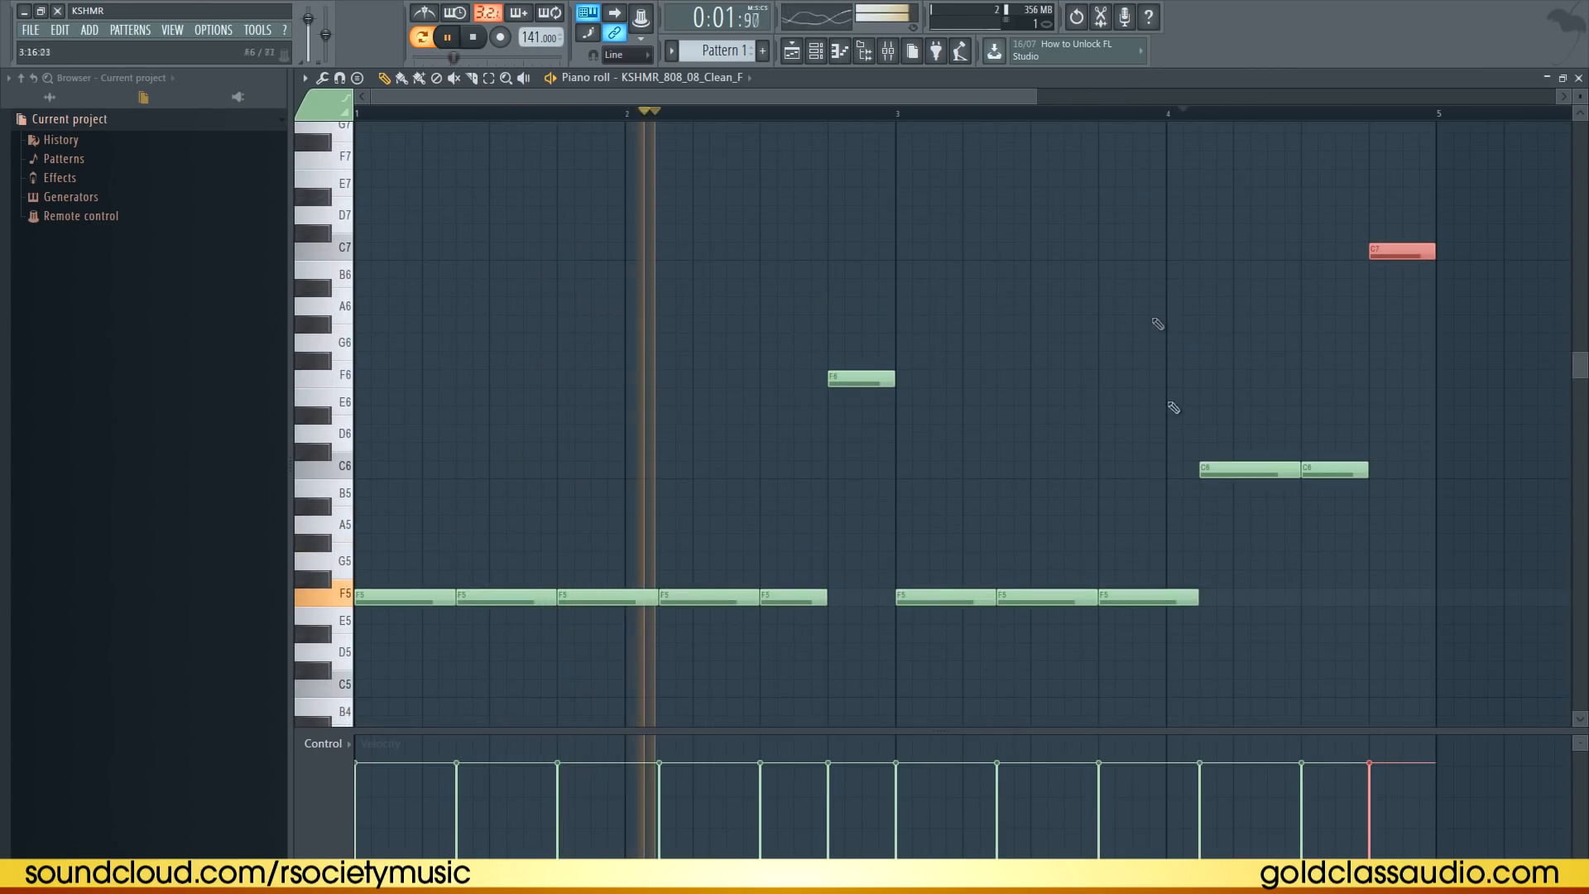
left_click(1169, 309, "ctrl")
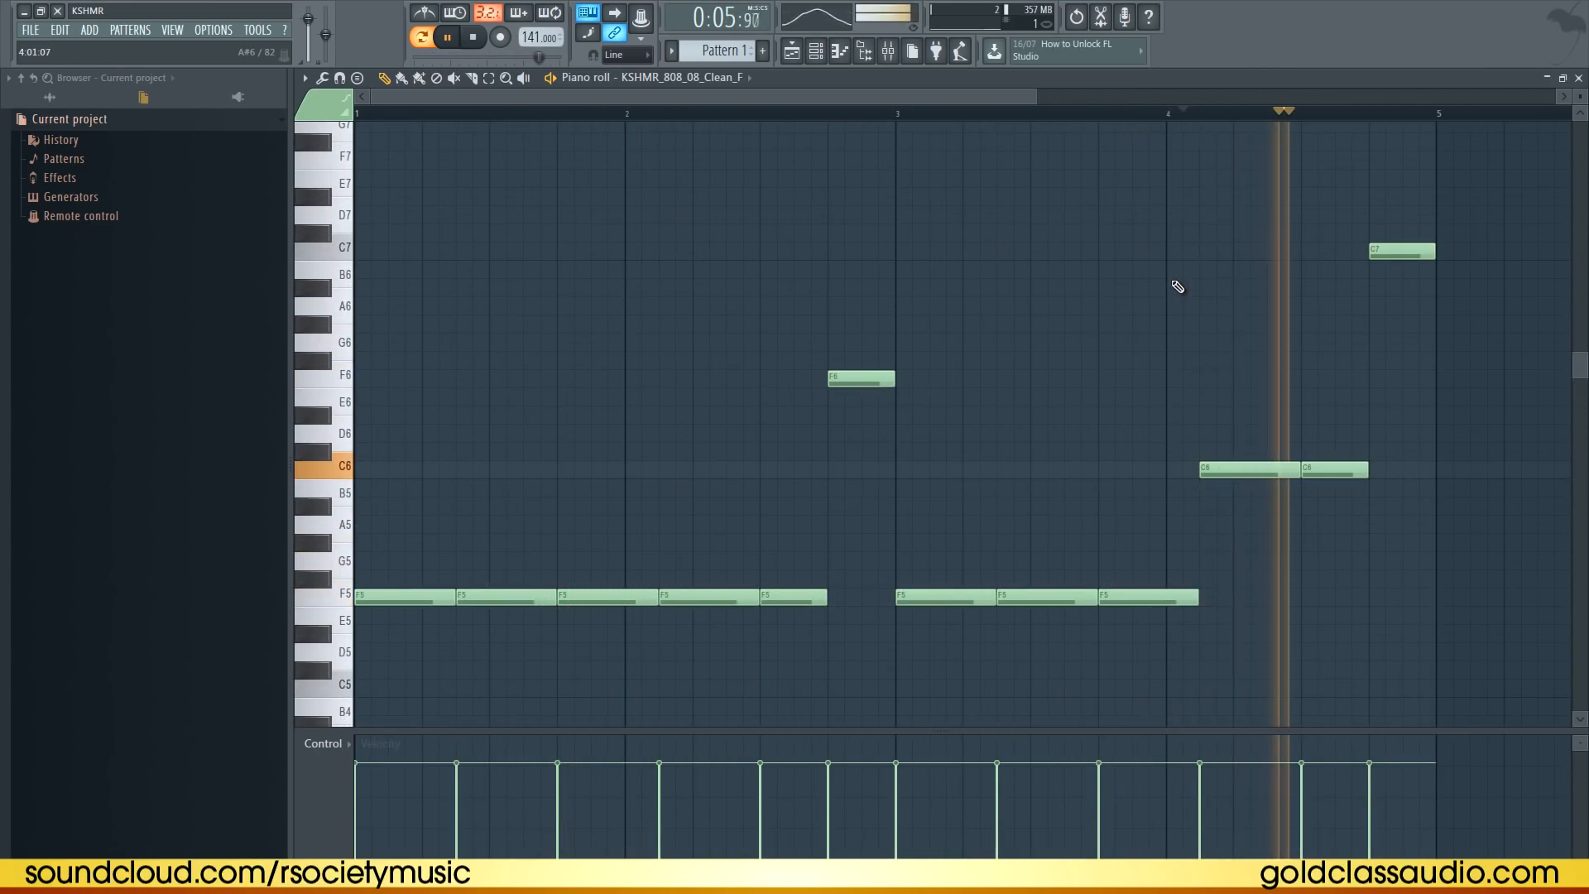
key("space")
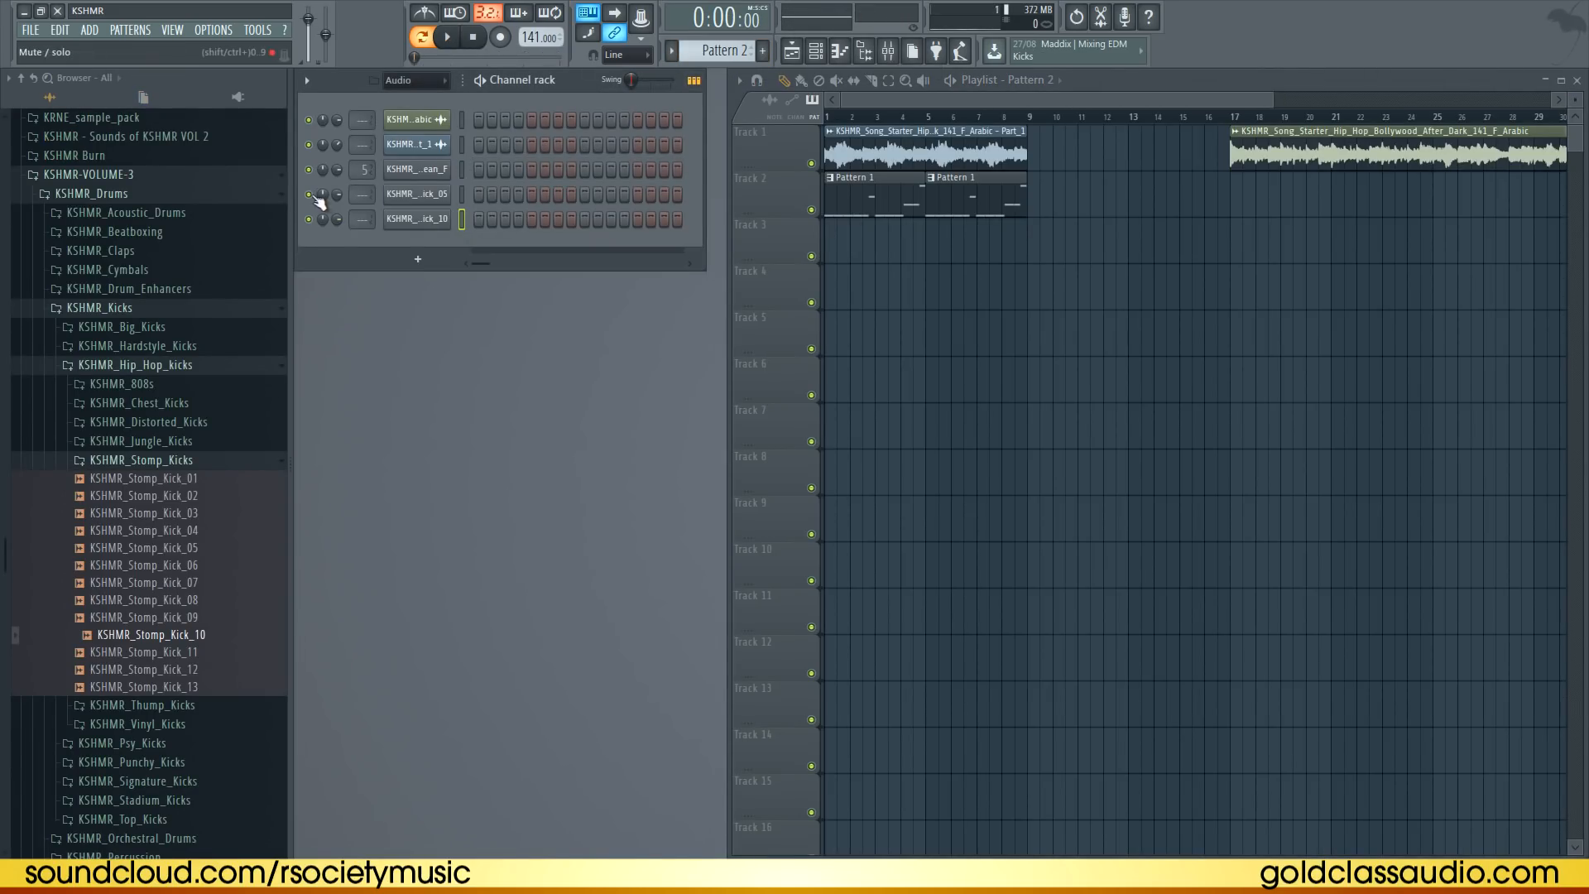
Program kick hits in the two new kick channels' step sequencer and adjust a kick channel's level
left_click(531, 219)
left_click(558, 193)
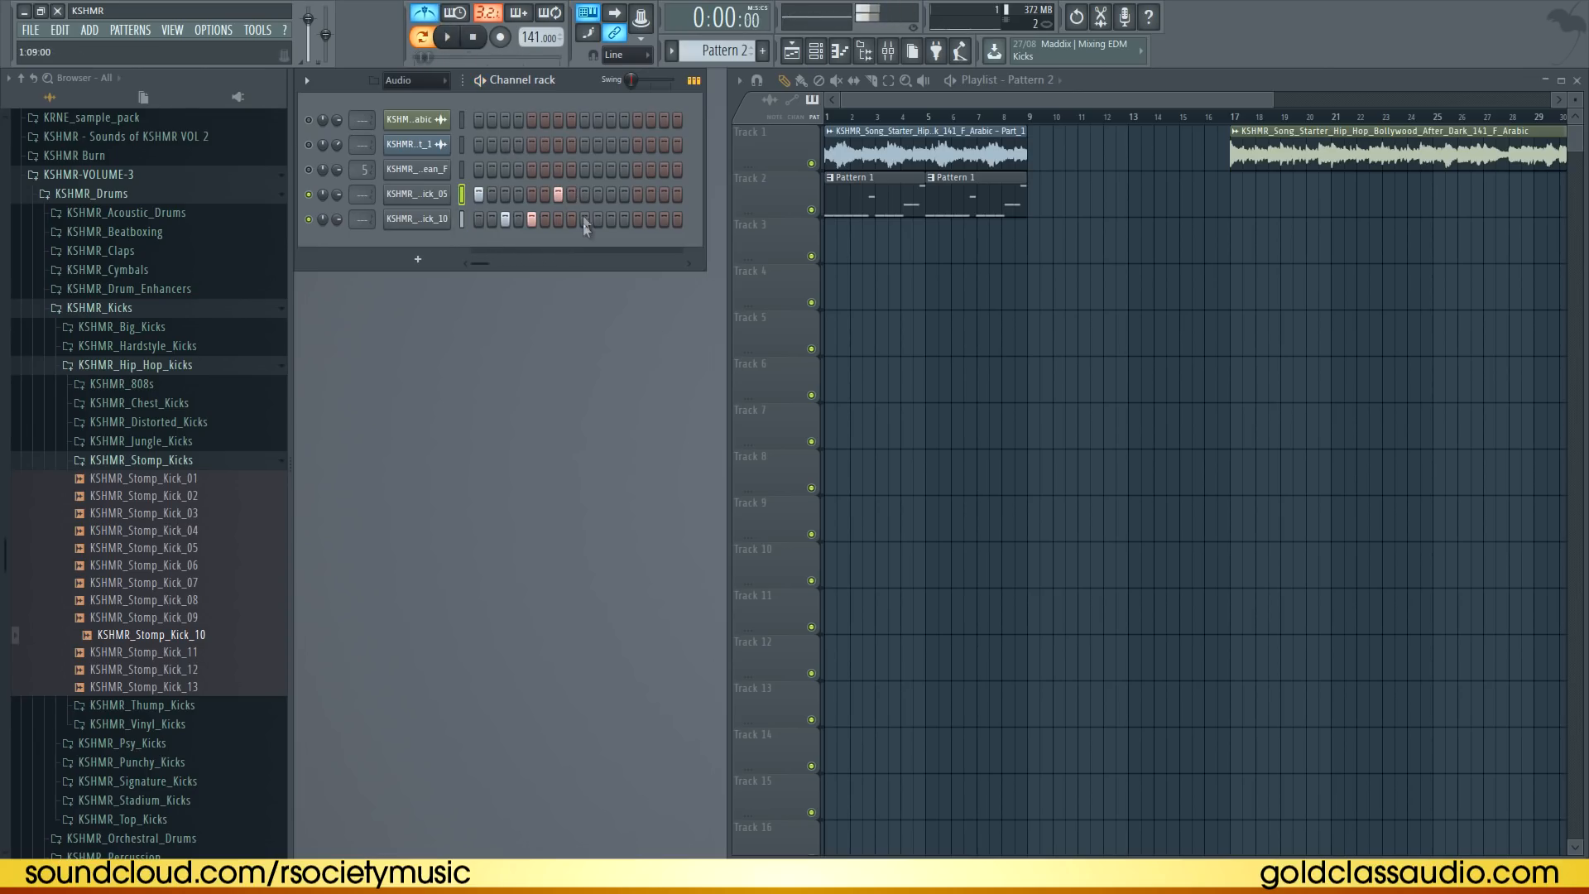
left_click(639, 195)
left_click(662, 218)
left_click_drag(337, 219, 339, 238)
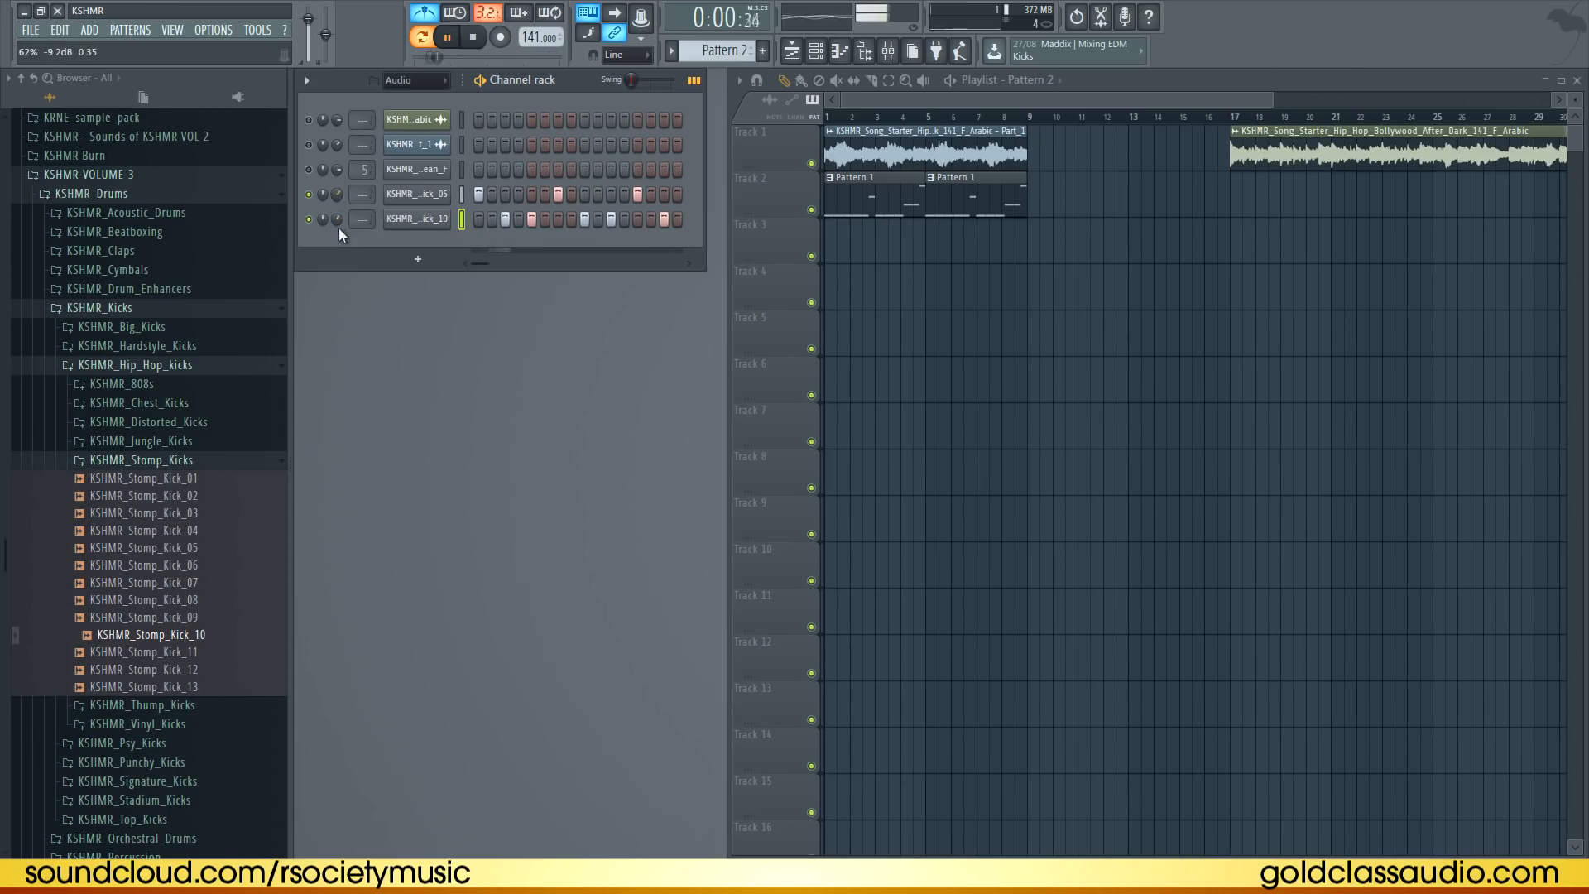
left_click_drag(337, 247, 338, 247)
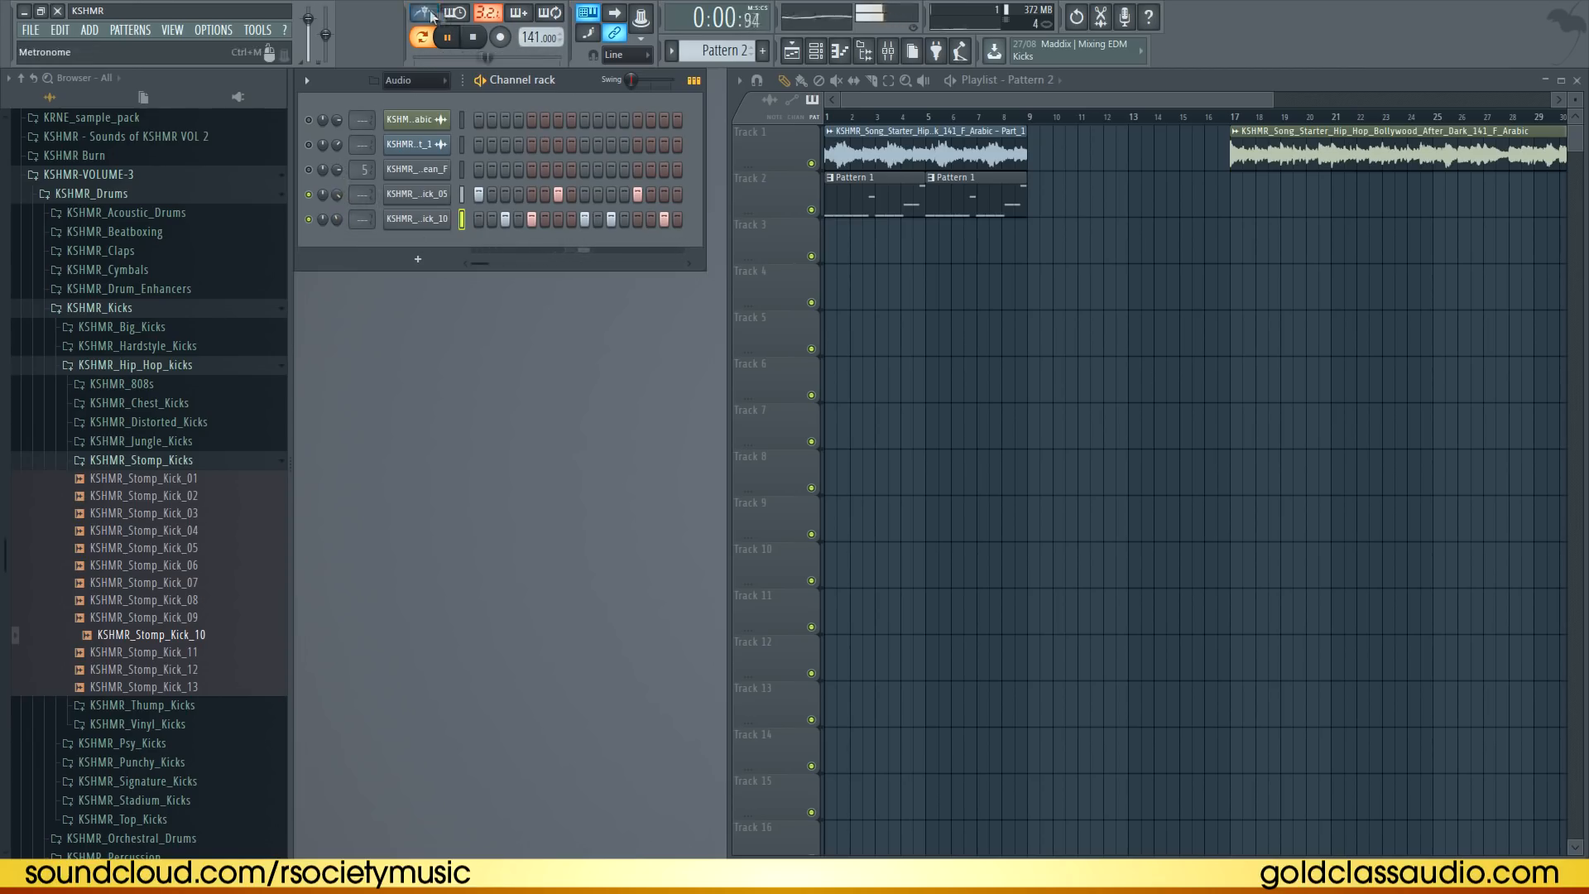
Realign the F5 808 notes in bar 2 with the kick by moving, deleting and duplicating notes
left_click_drag(859, 246, 1018, 280)
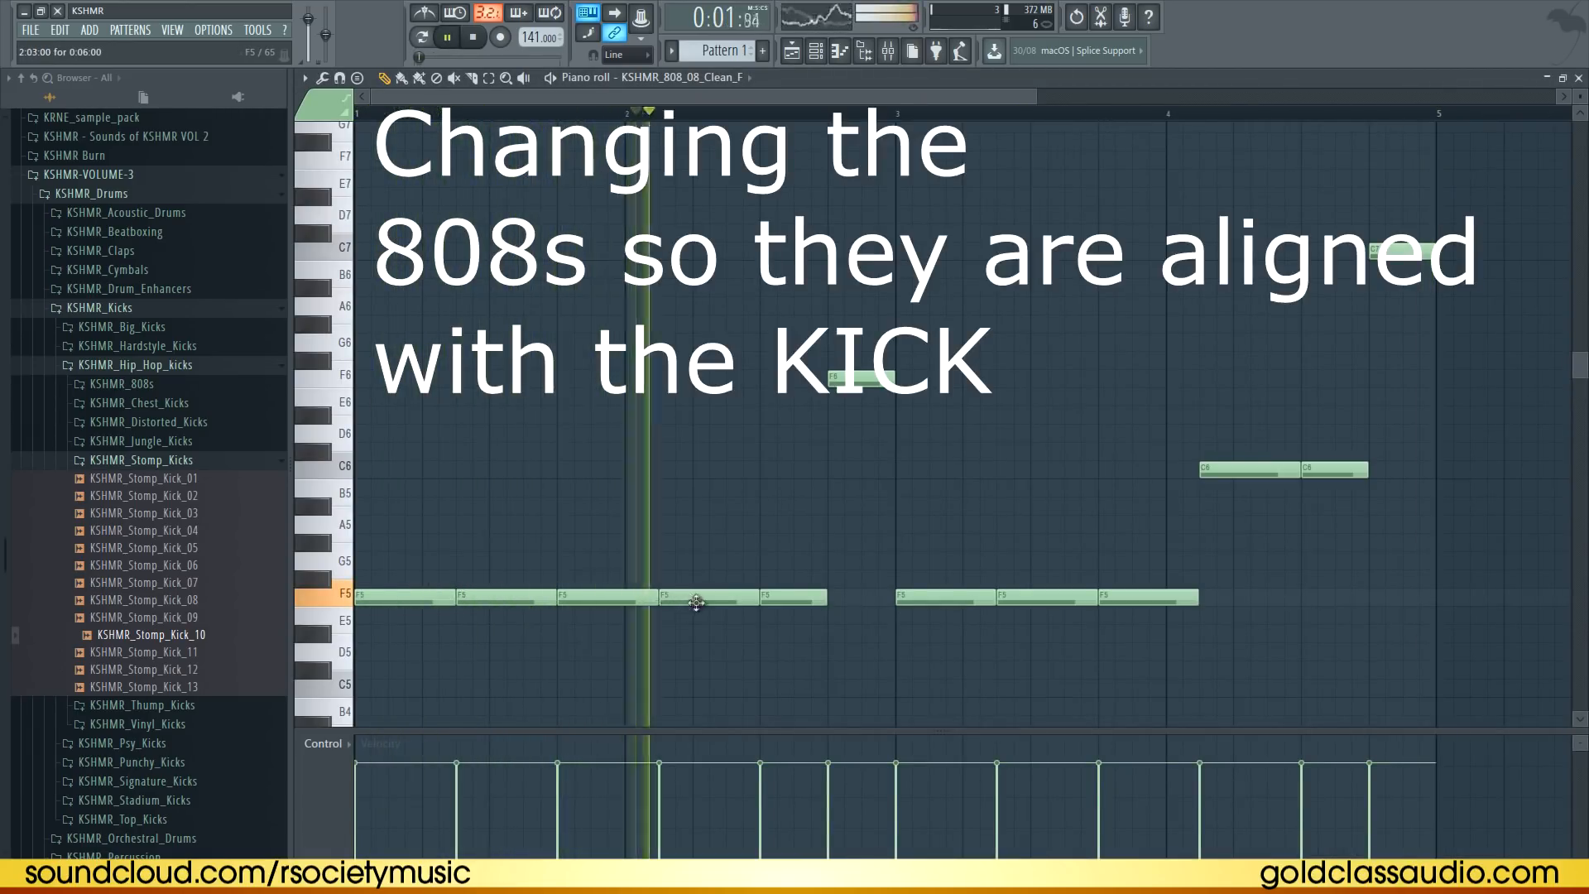
left_click_drag(656, 598, 623, 602)
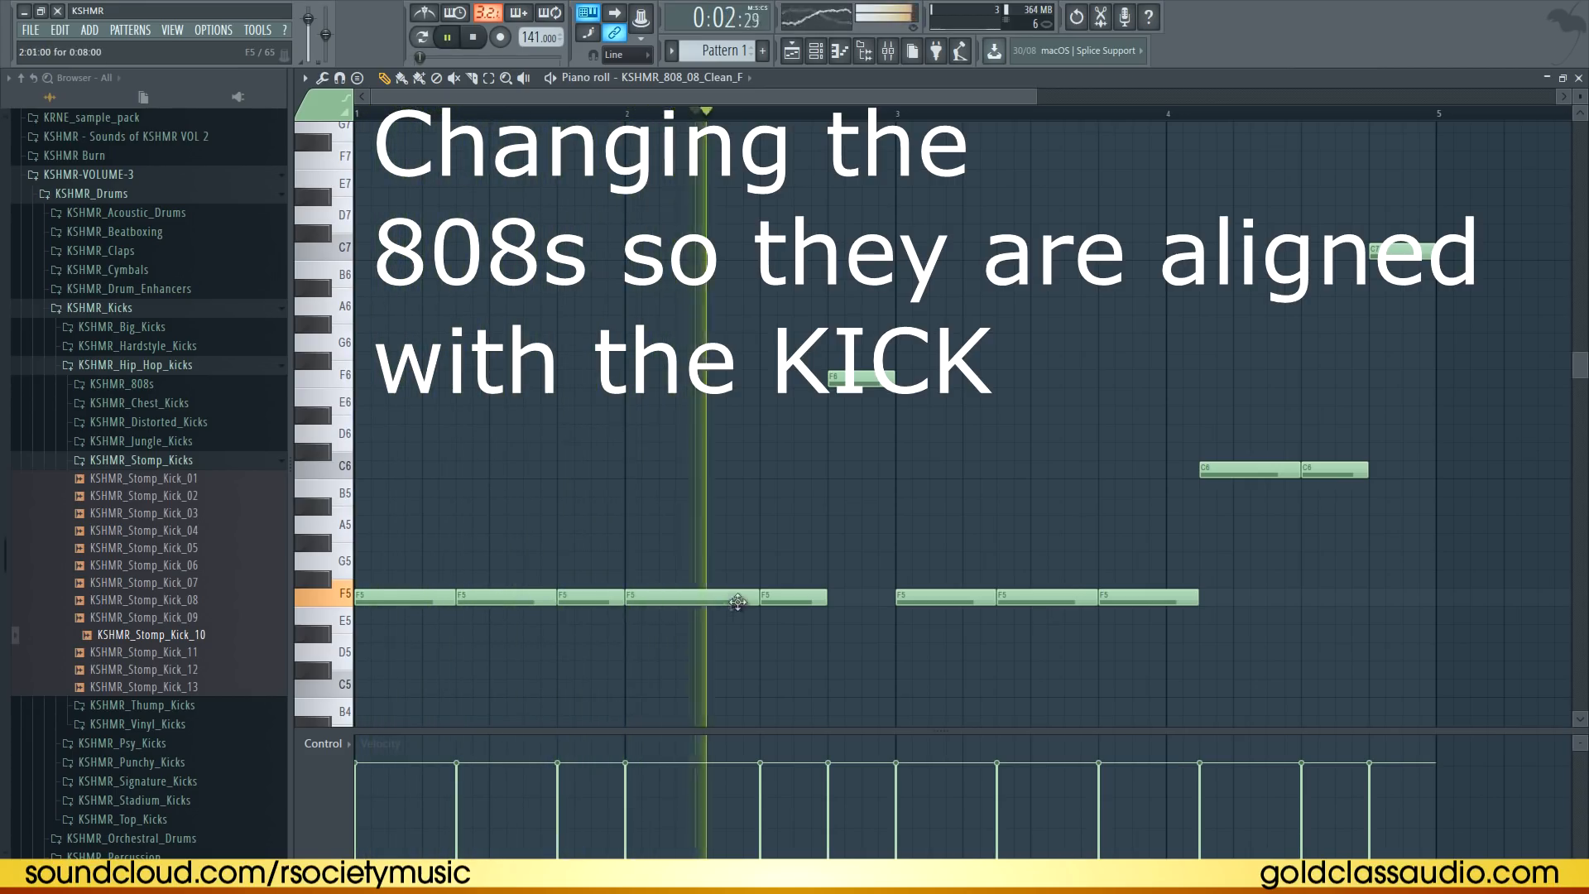
right_click(769, 603)
right_click(712, 602)
left_click_drag(663, 612, 285, 601)
key("ctrl+b")
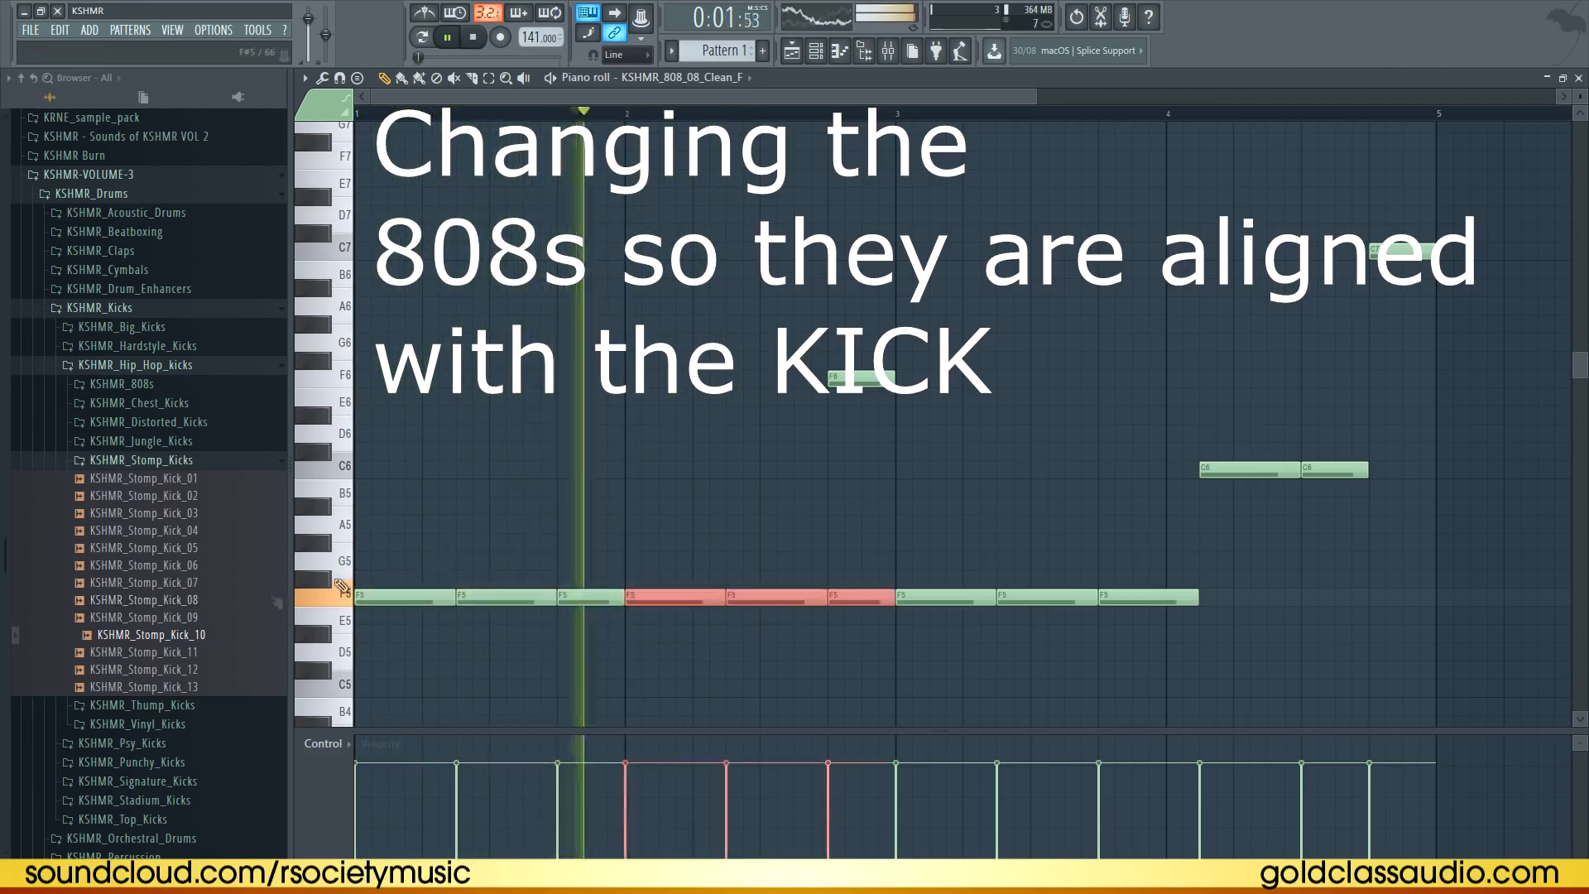
left_click(884, 513, "ctrl")
right_click(861, 598)
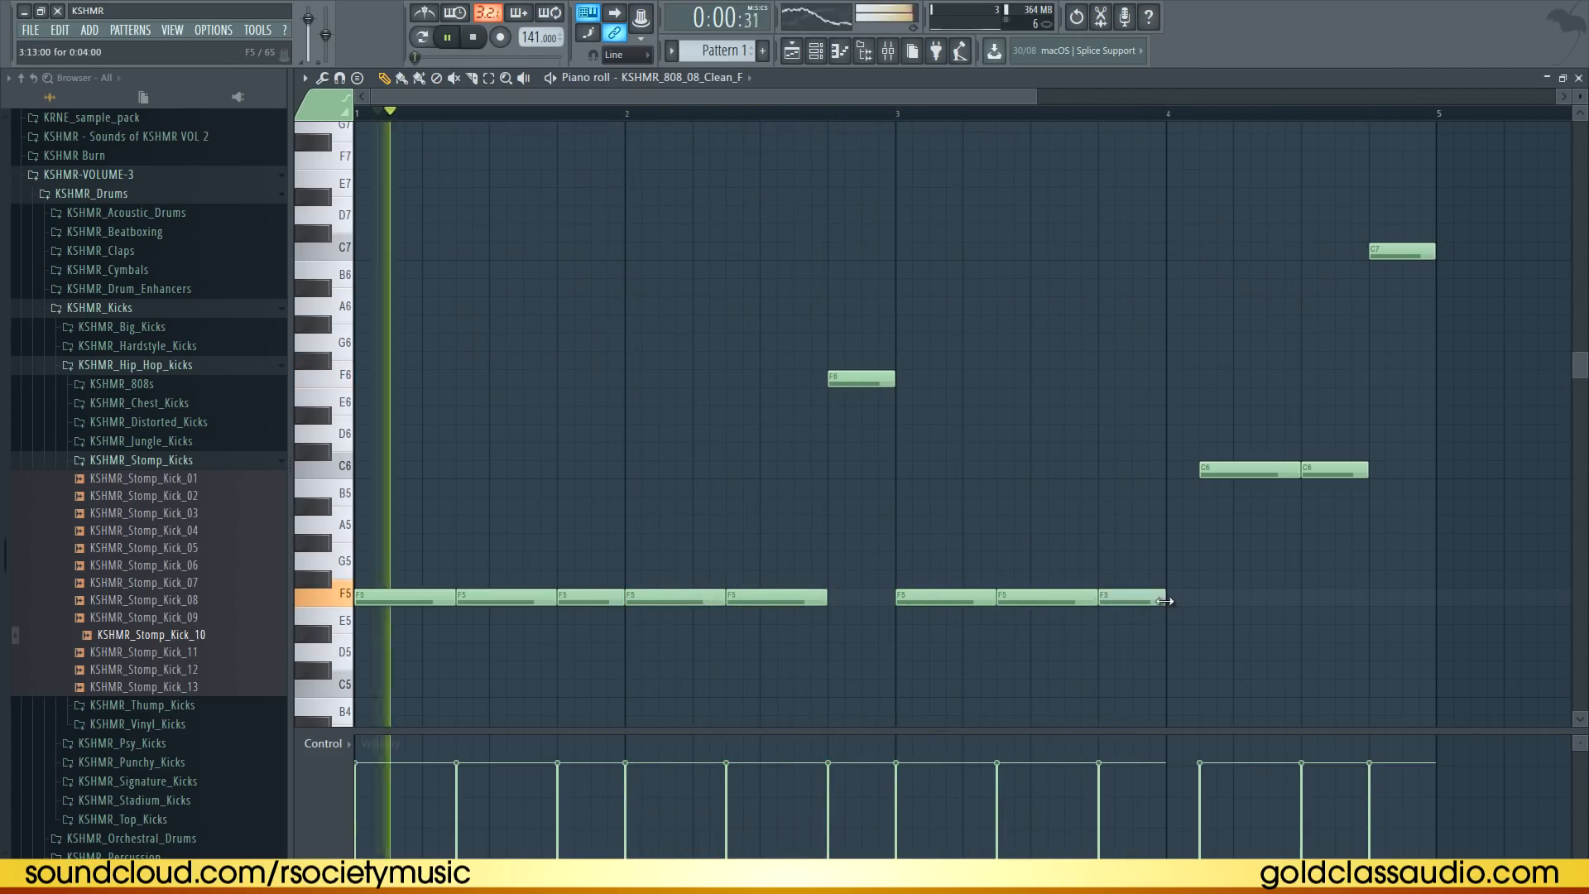
Move the first C6 note to the start of bar 4 and shorten it
left_click_drag(1253, 473, 1220, 473)
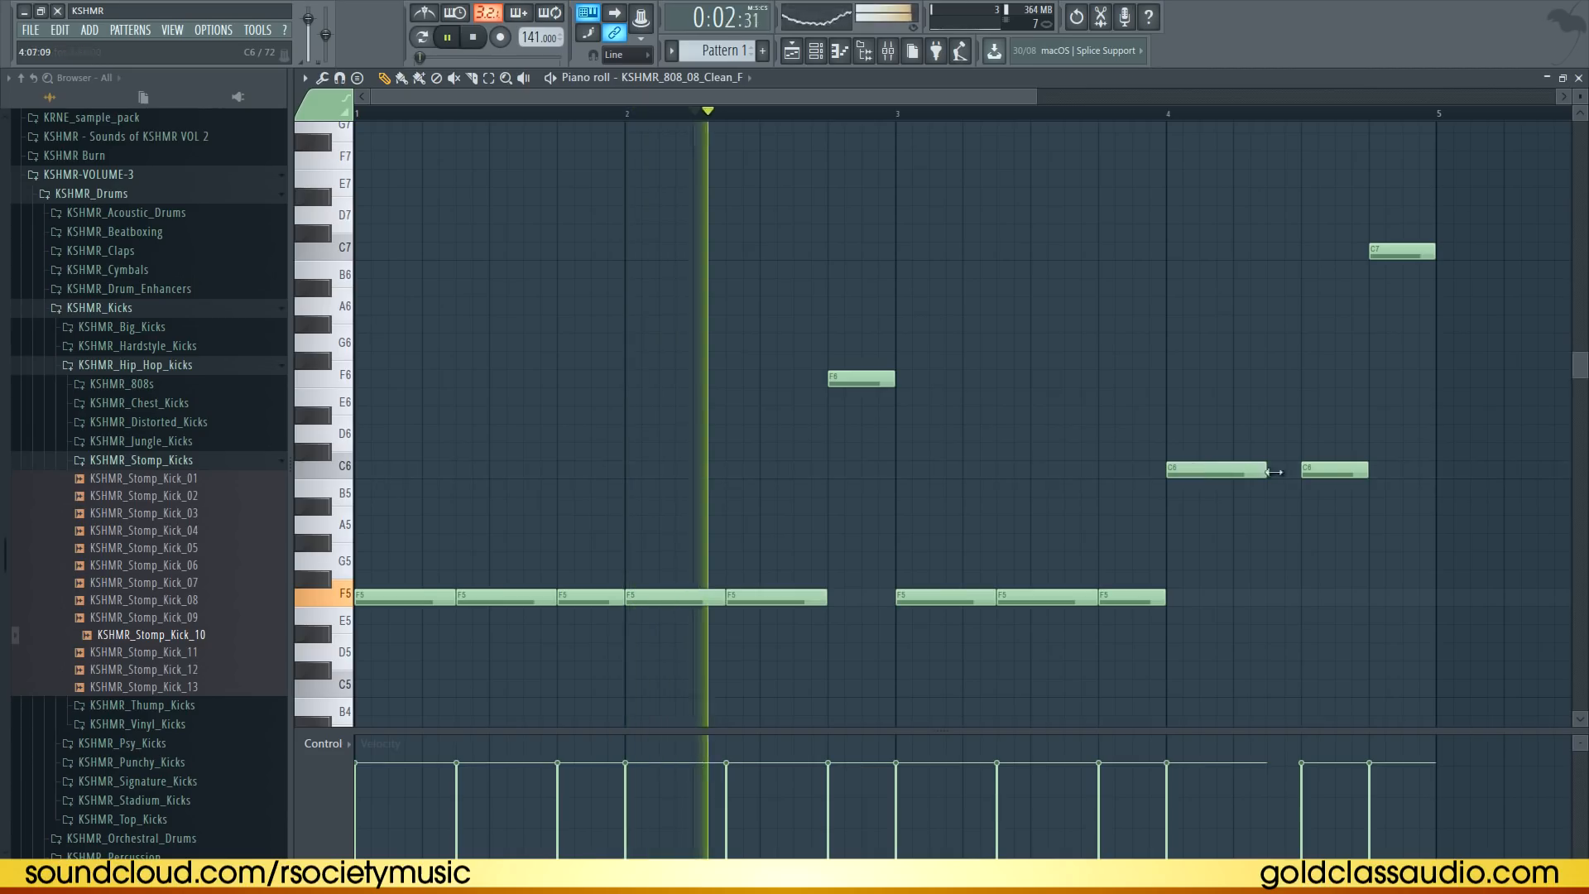
left_click_drag(1332, 471, 1308, 470)
left_click(1347, 471)
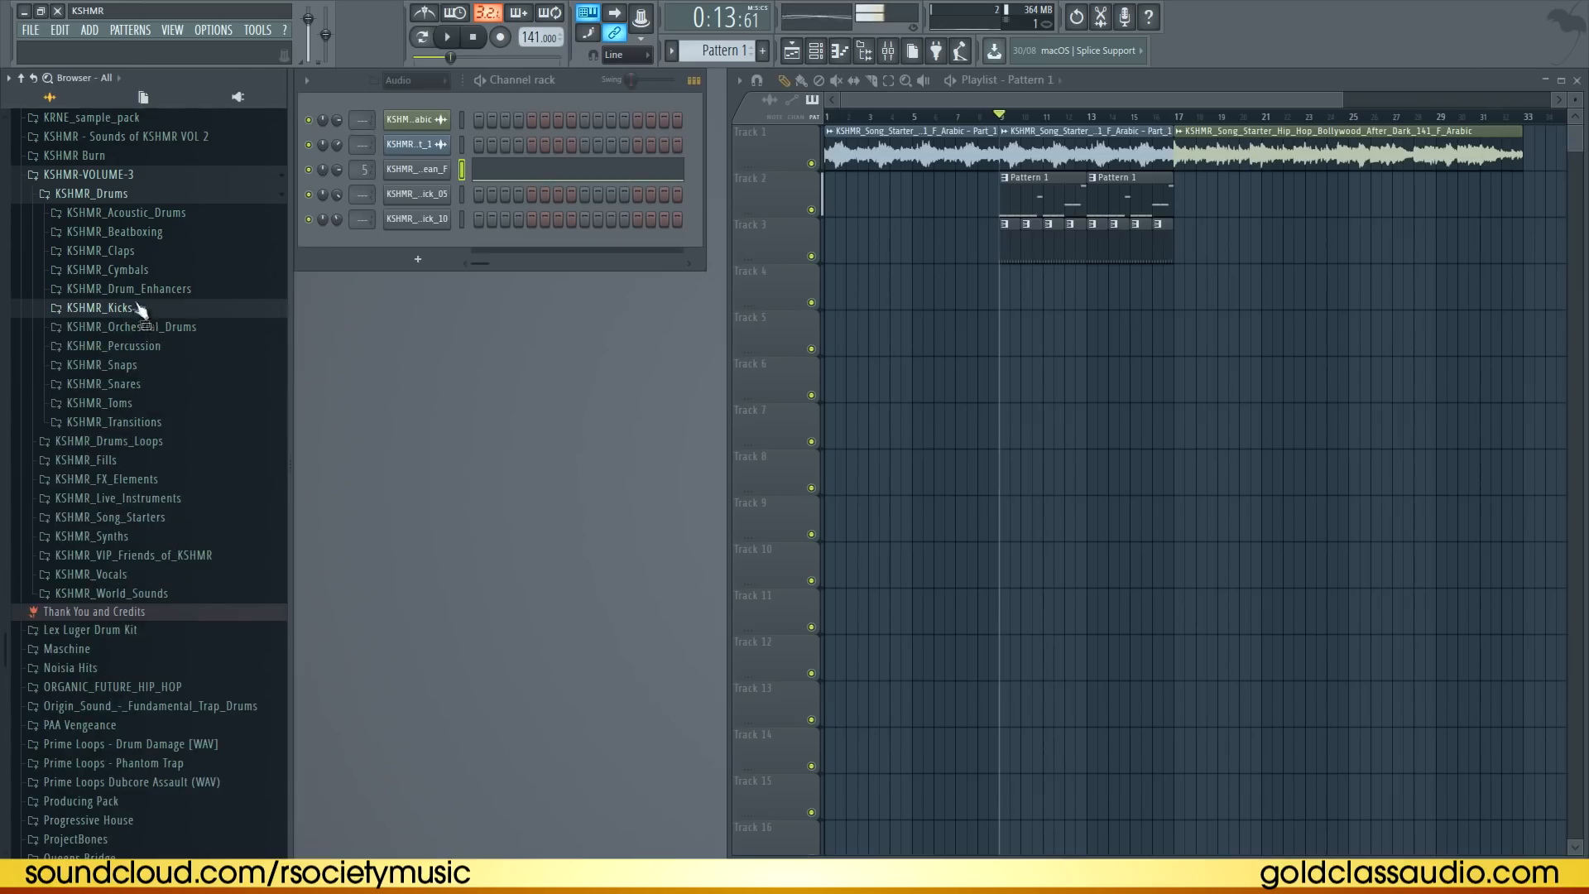
Browse to the KSHMR hip hop full drum loops and add a loop to the project
left_click(116, 193)
left_click(116, 213)
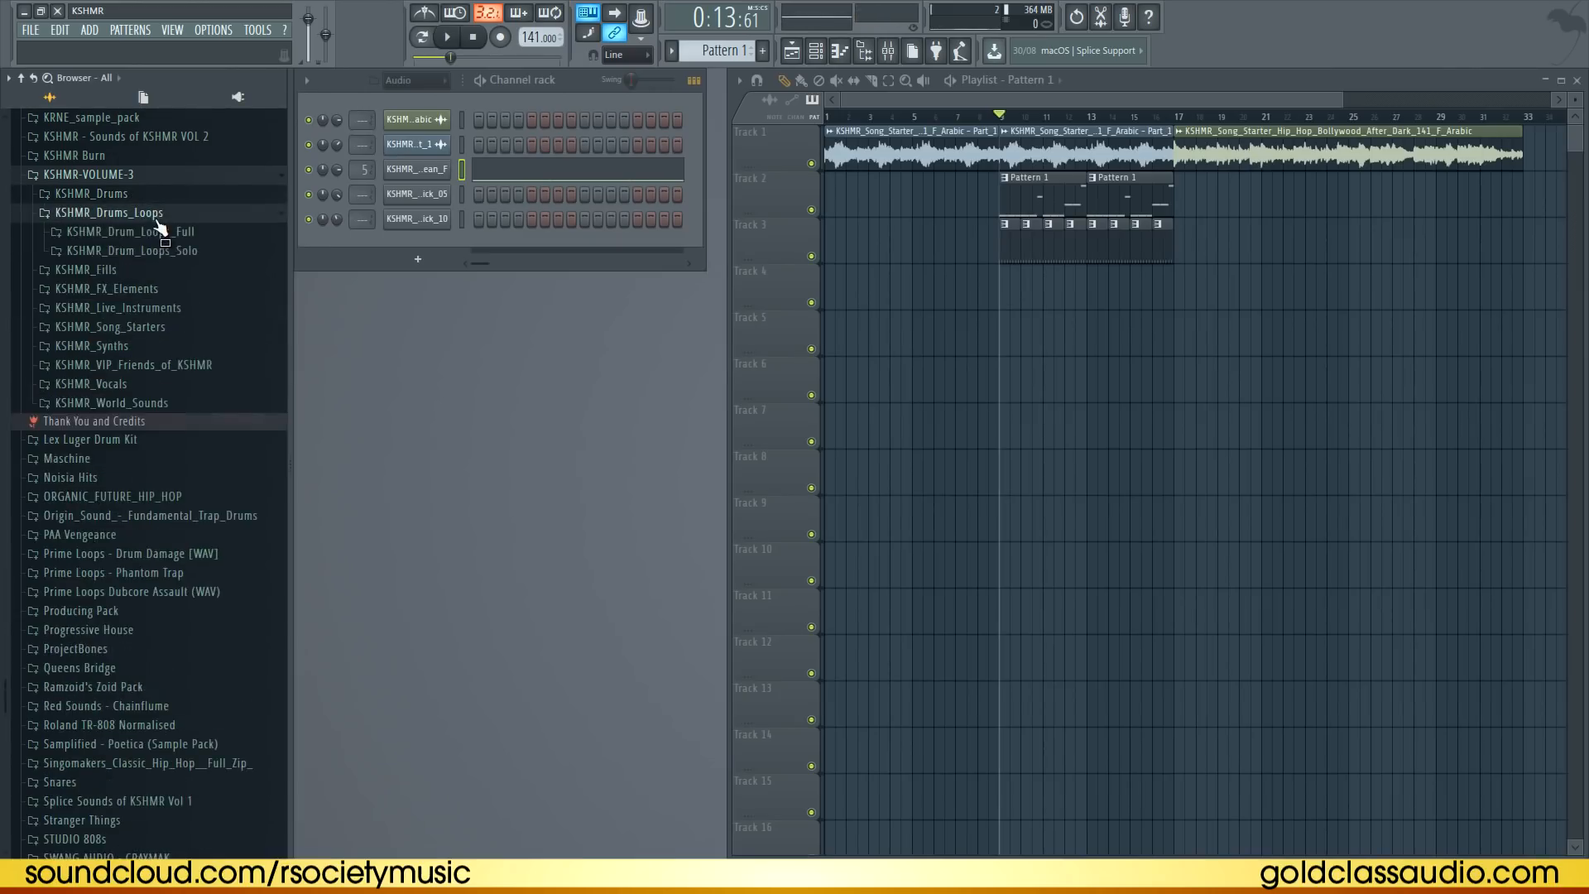
left_click(190, 327)
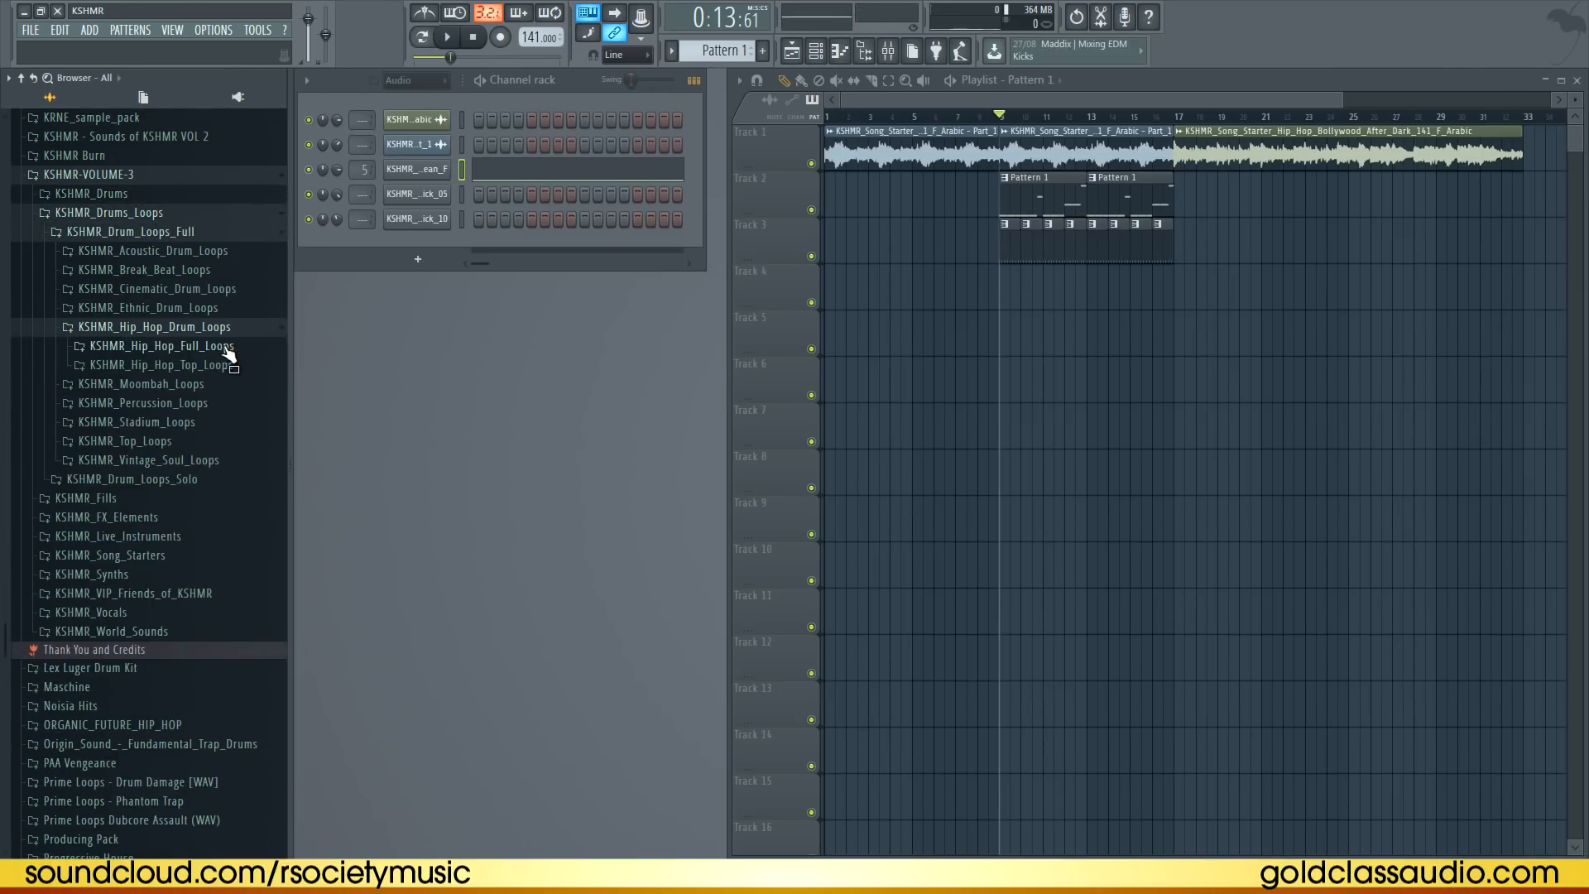
left_click(227, 347)
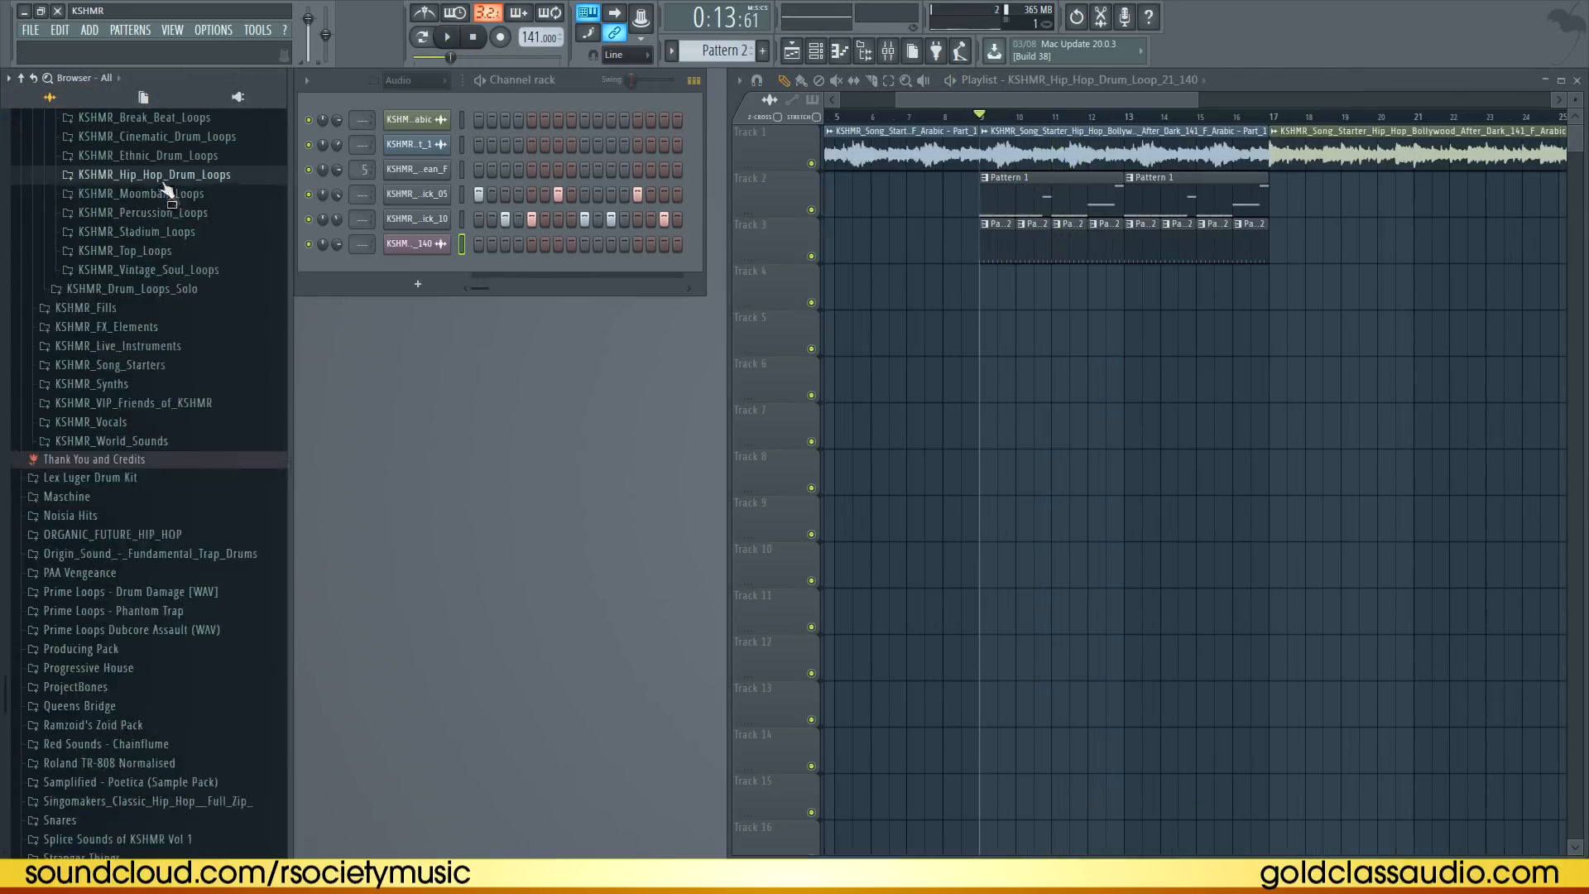
Navigate the browser back to the KSHMR drums kicks folder
scroll(165, 189, "up", 4)
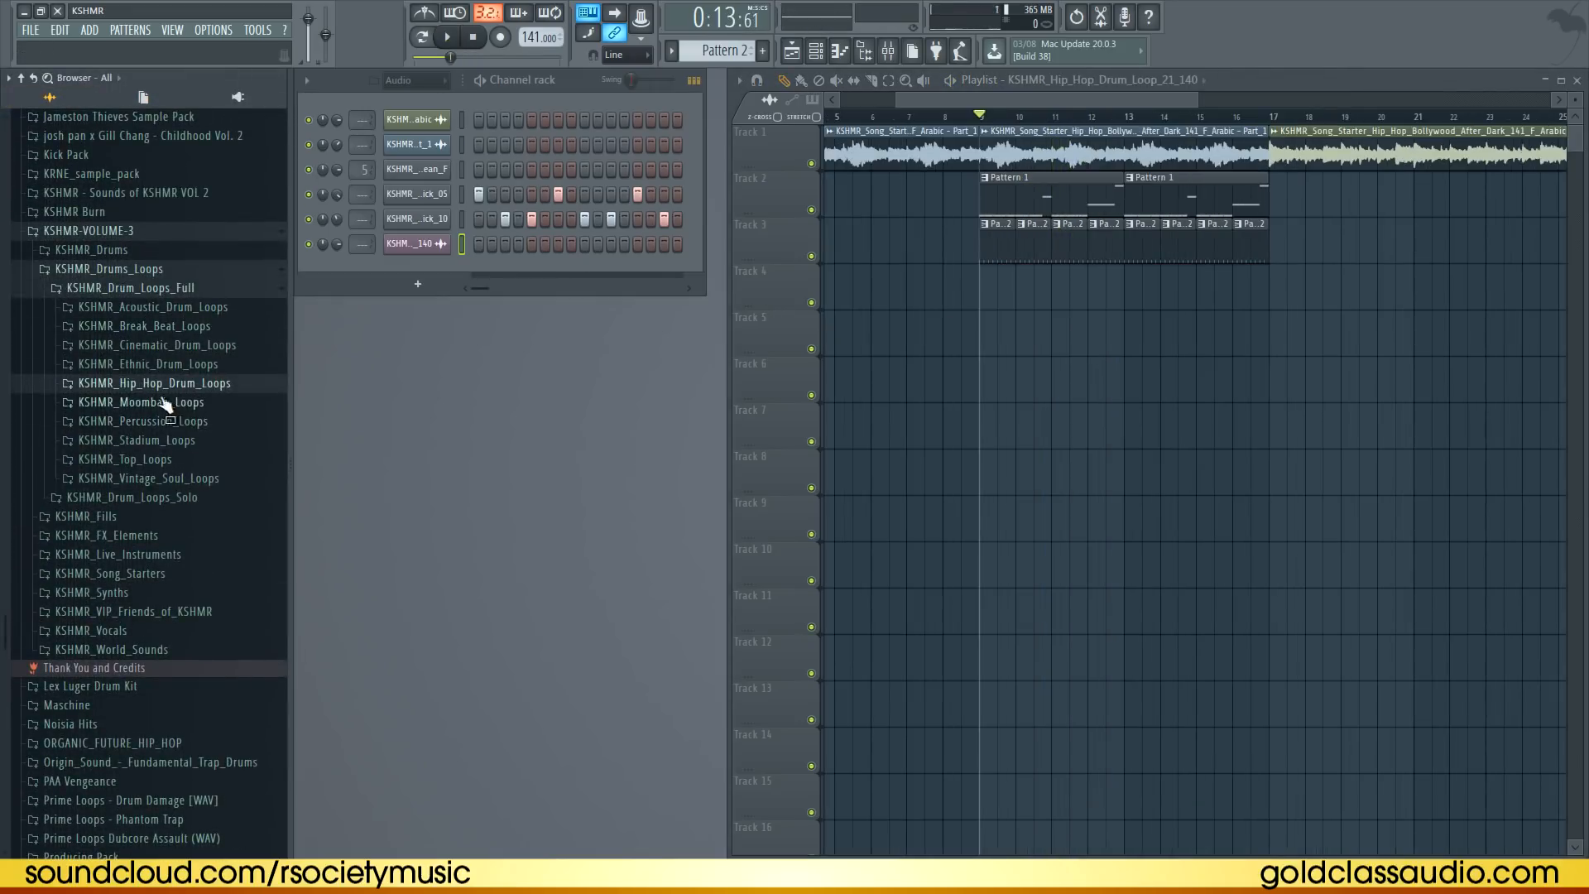
left_click(128, 289)
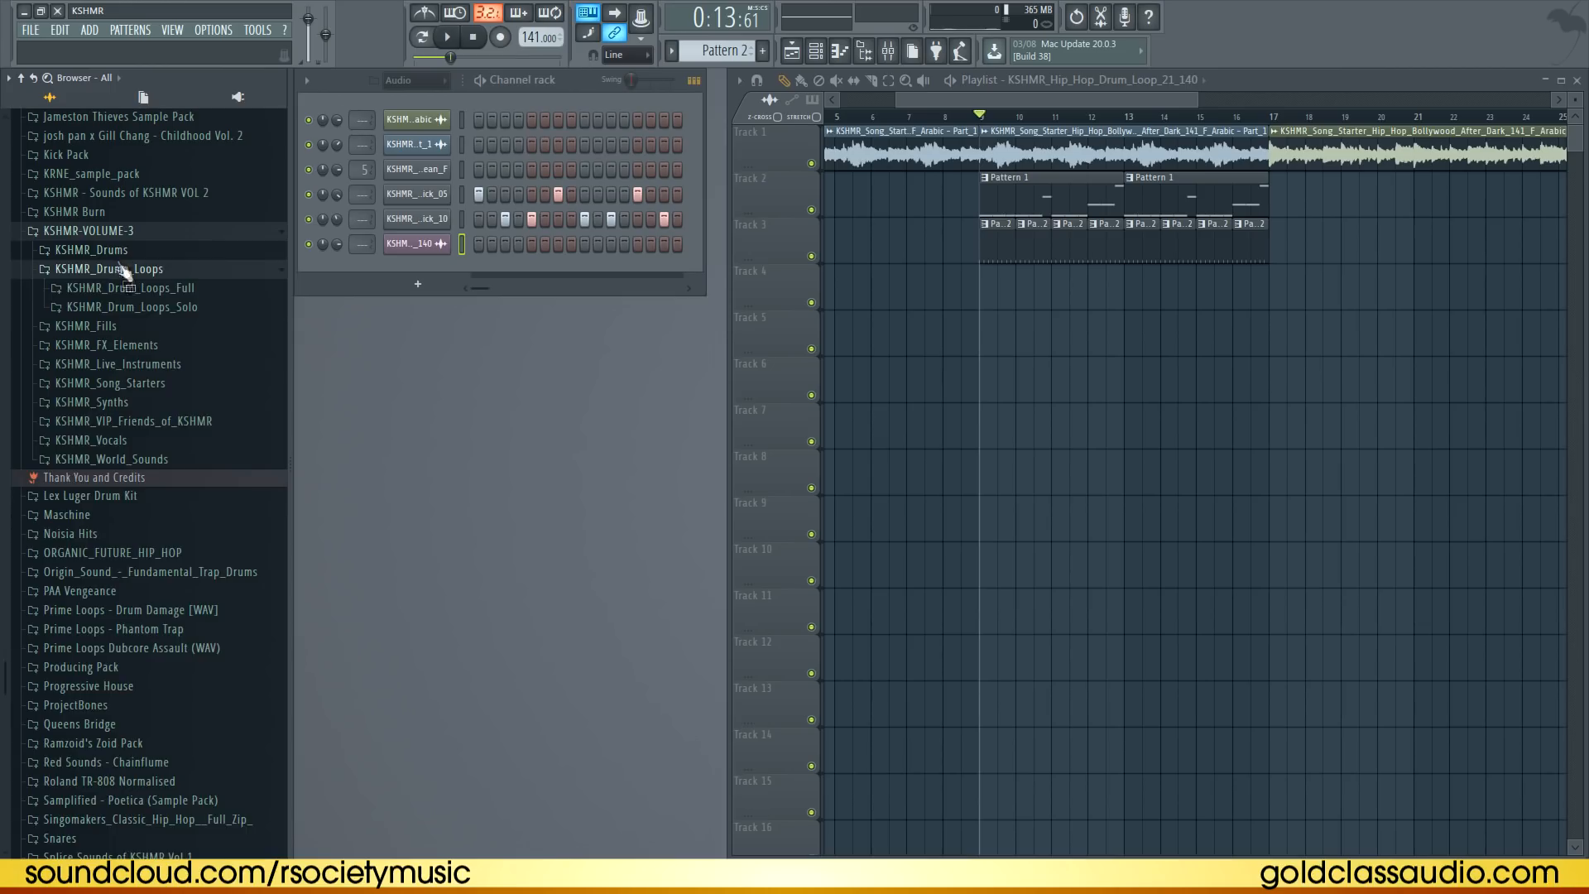
left_click(120, 265)
left_click(121, 251)
left_click(178, 430)
Move the drum loop clips on track 3 to start at bar 1 and preview the arrangement
left_click_drag(985, 248, 1254, 248)
left_click_drag(1242, 246, 529, 247)
key("space")
left_click(929, 356)
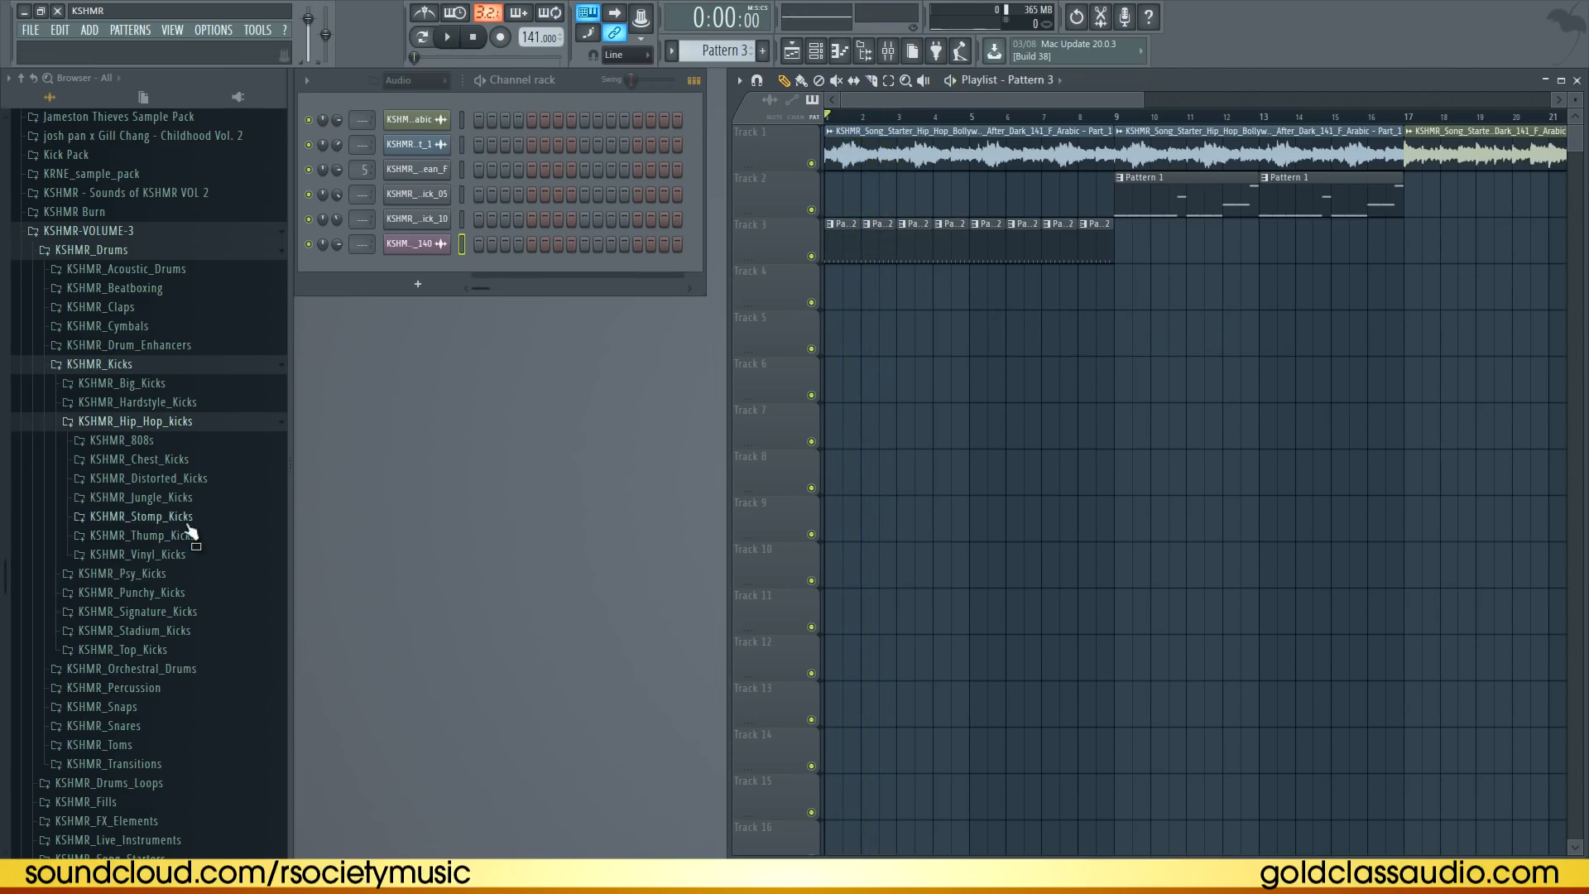
Add KSHMR_Vinyl_Kick_09 as a new channel in the channel rack
left_click(183, 554)
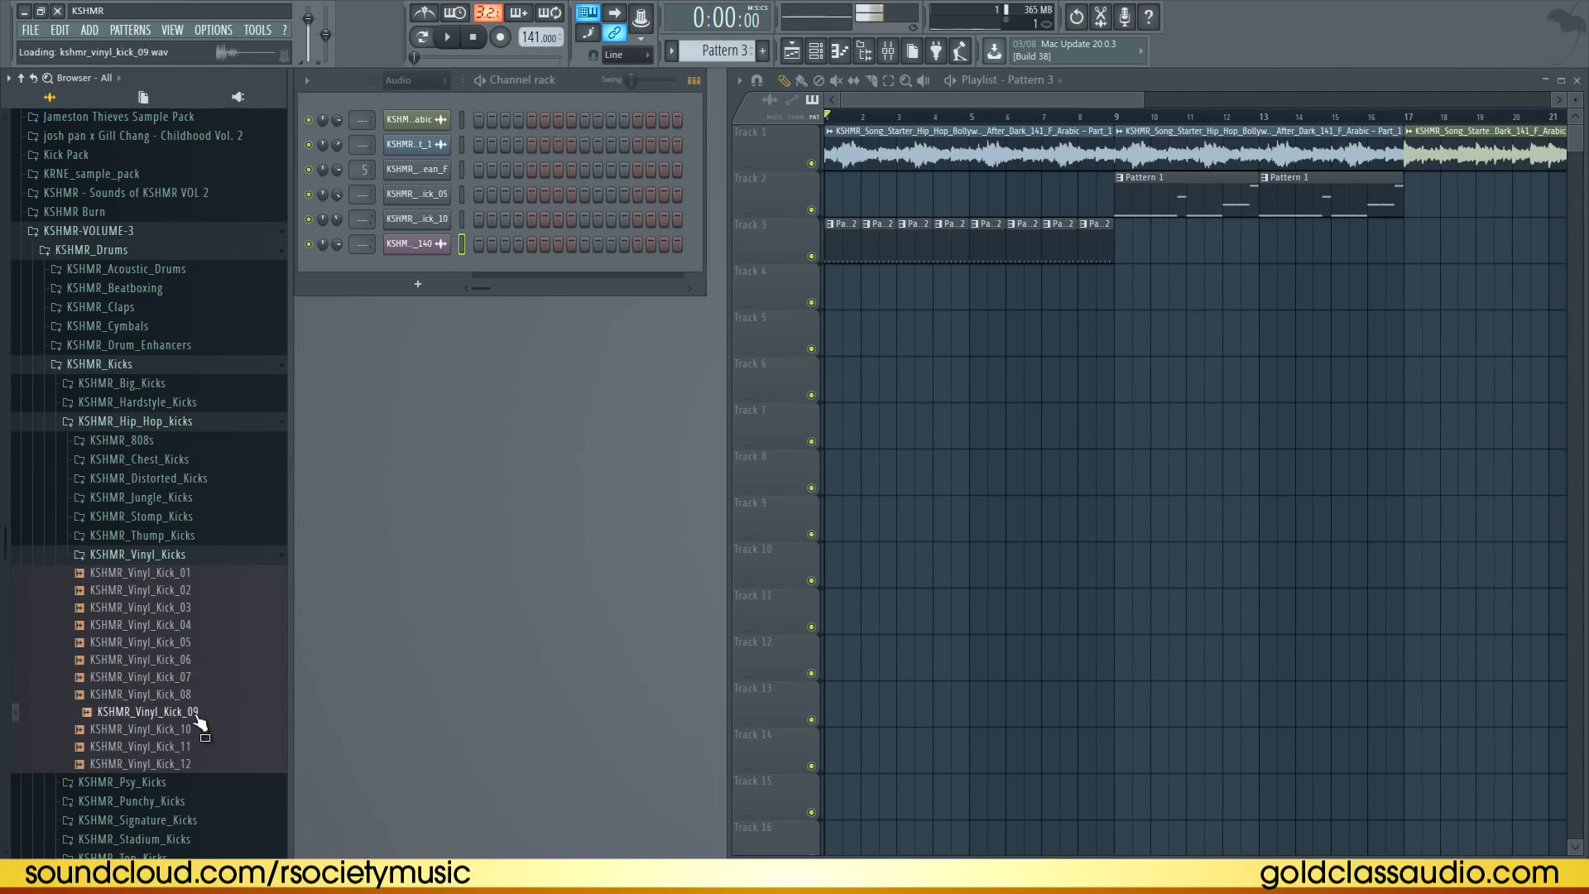
left_click_drag(429, 268, 430, 270)
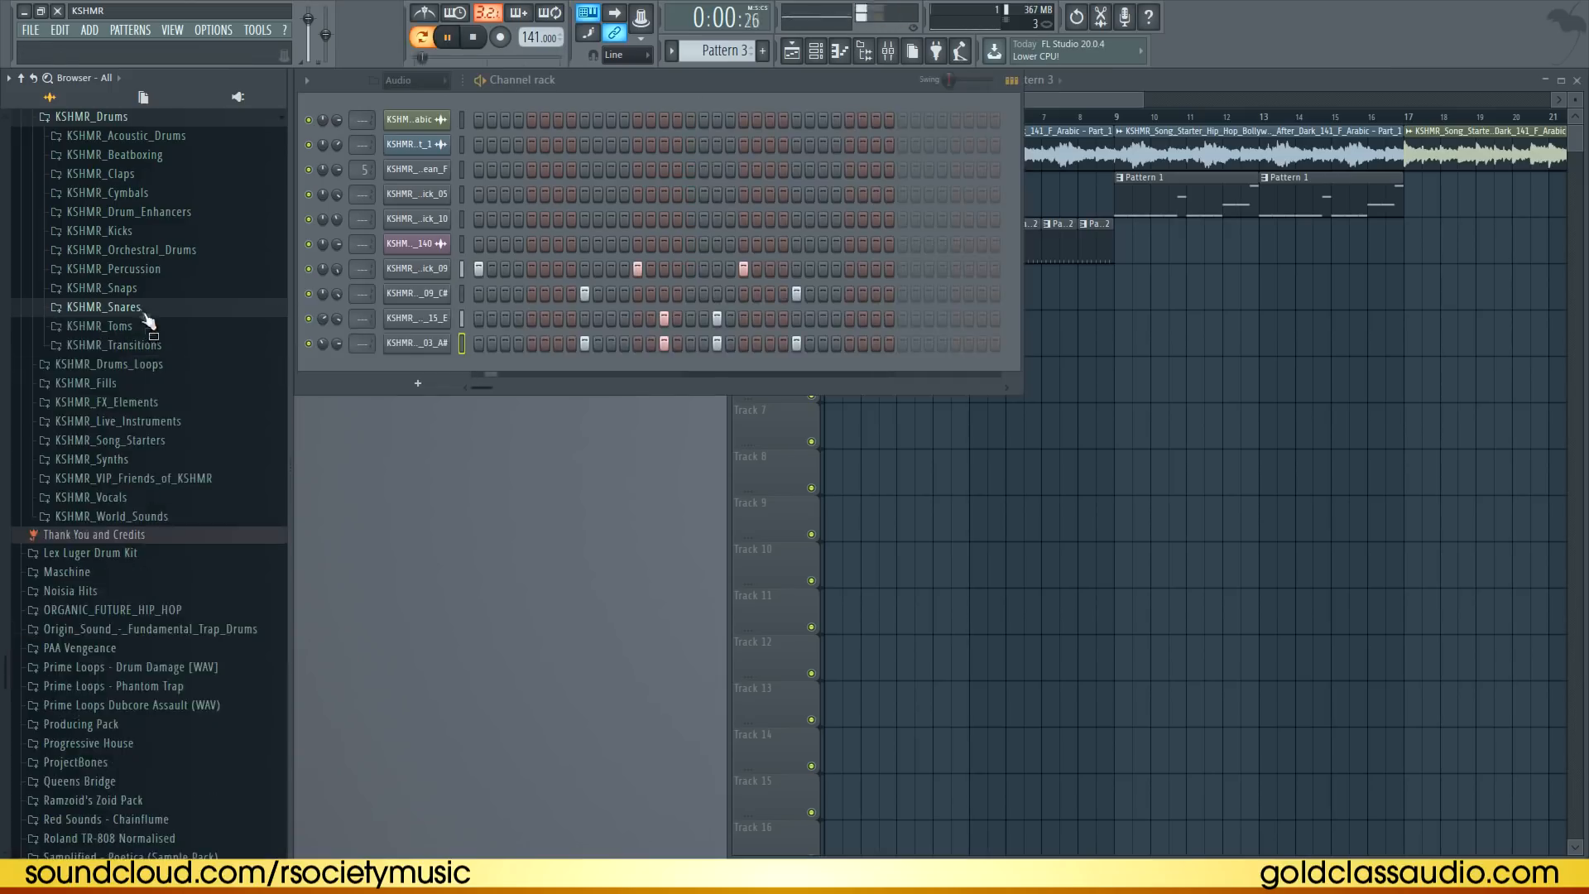
Add KSHMR_Closed_Hat_04_Clean as a channel and fill its steps every two steps
scroll(146, 327, "up", 2)
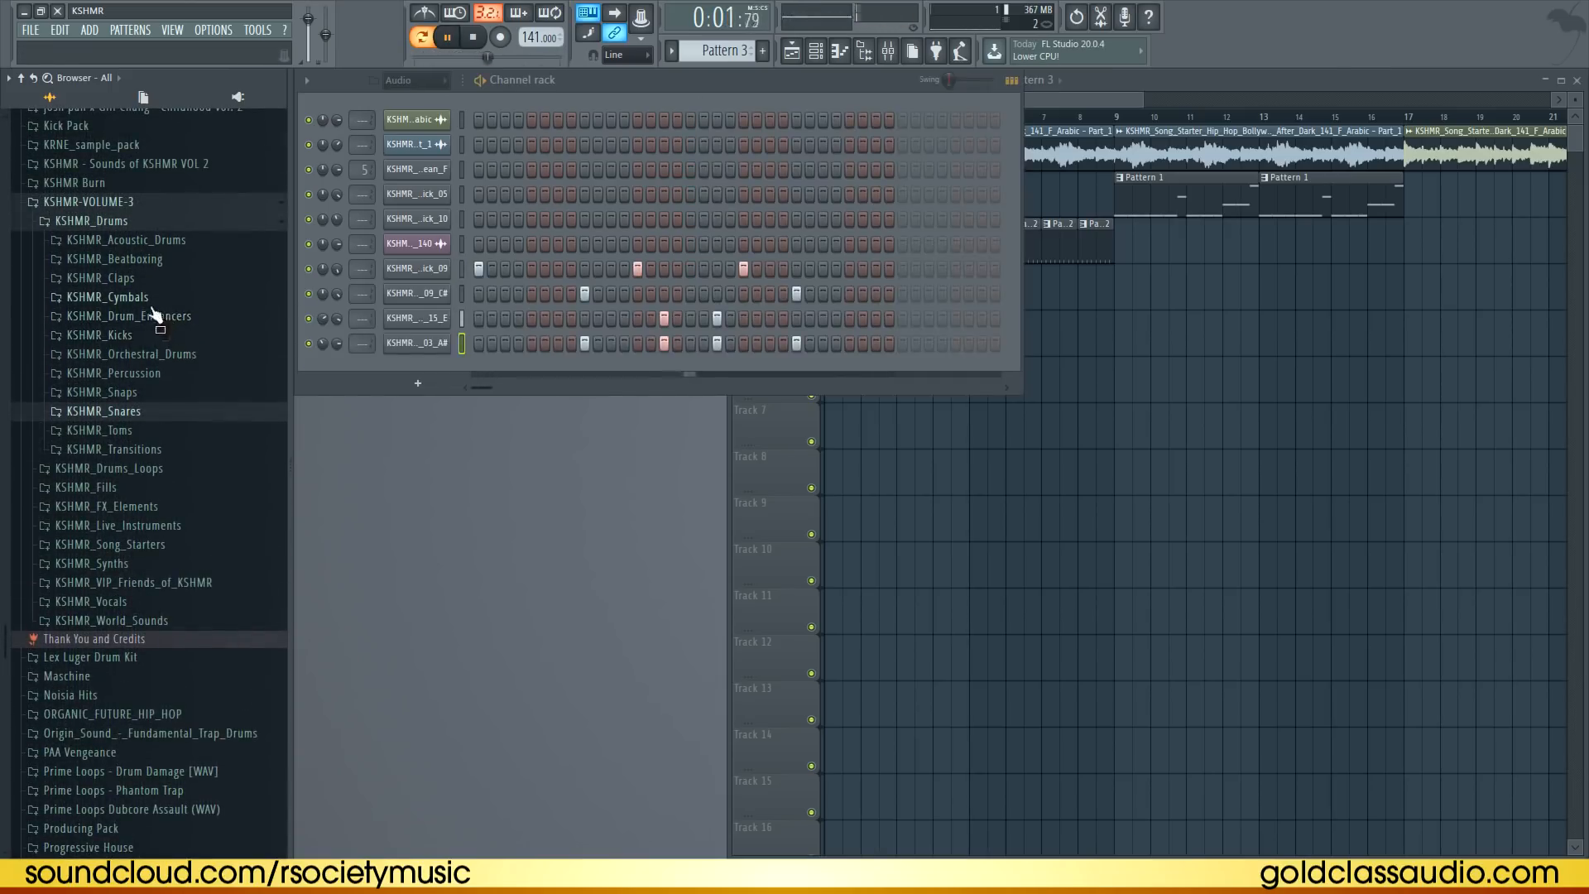
left_click(151, 303)
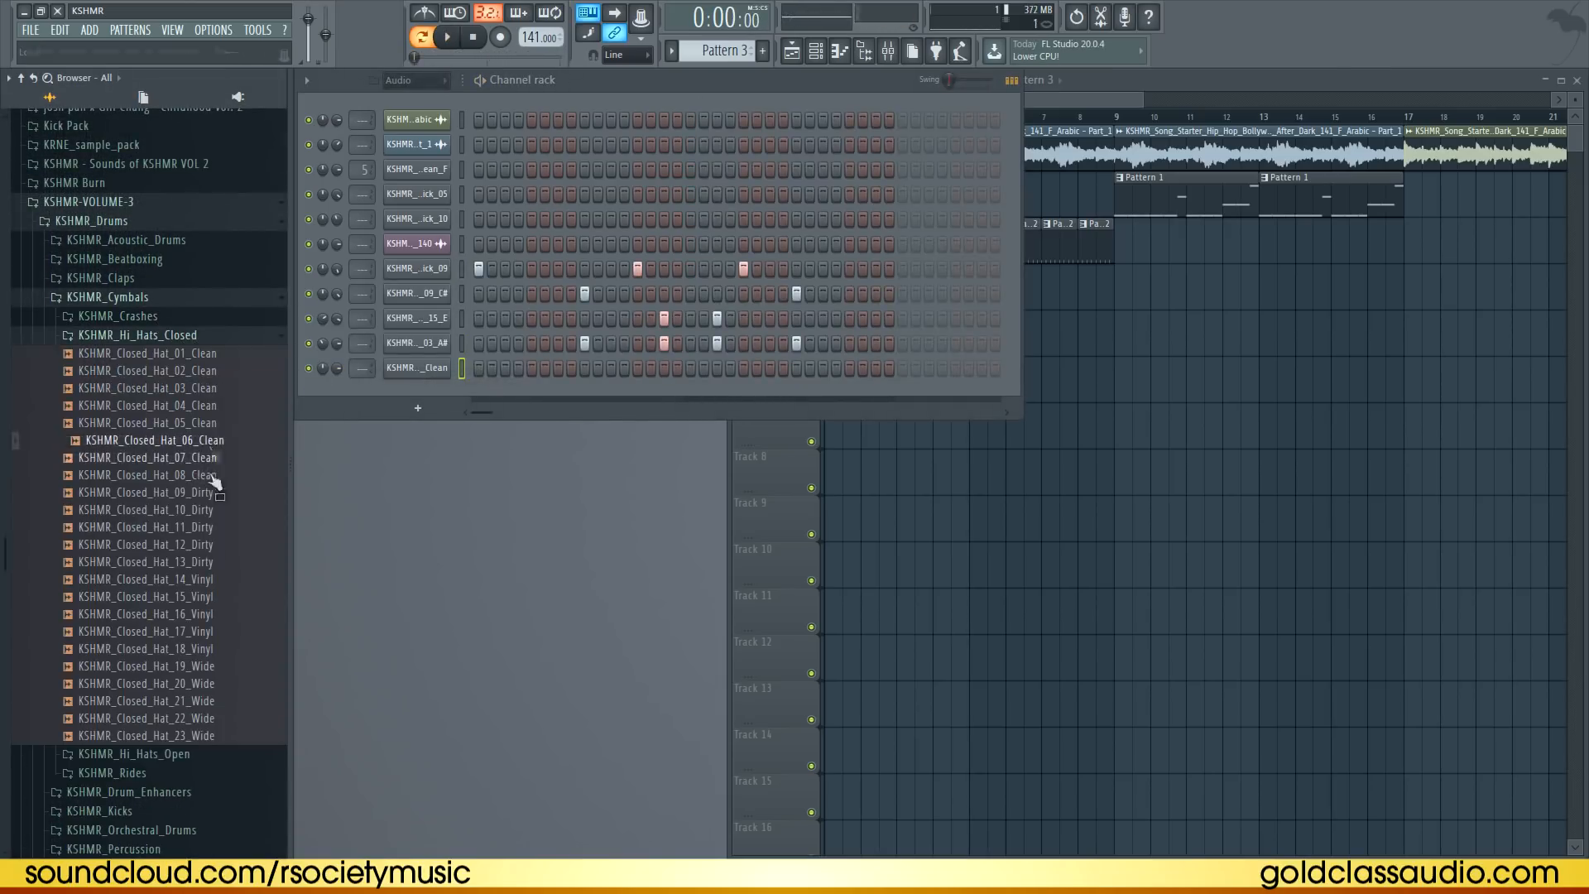
right_click(432, 369)
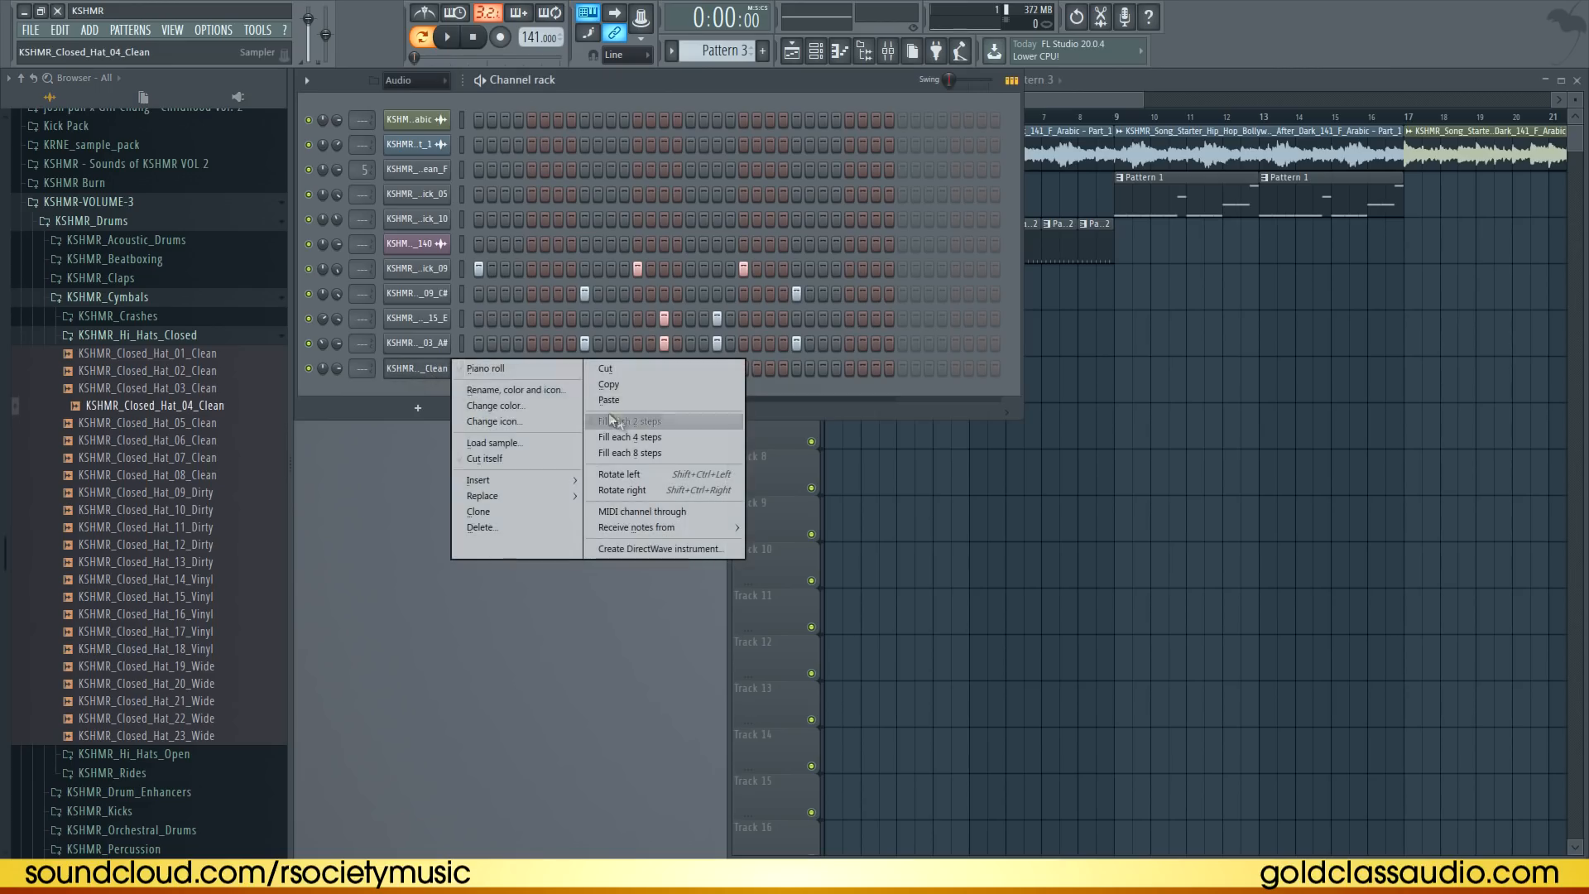
left_click(617, 418)
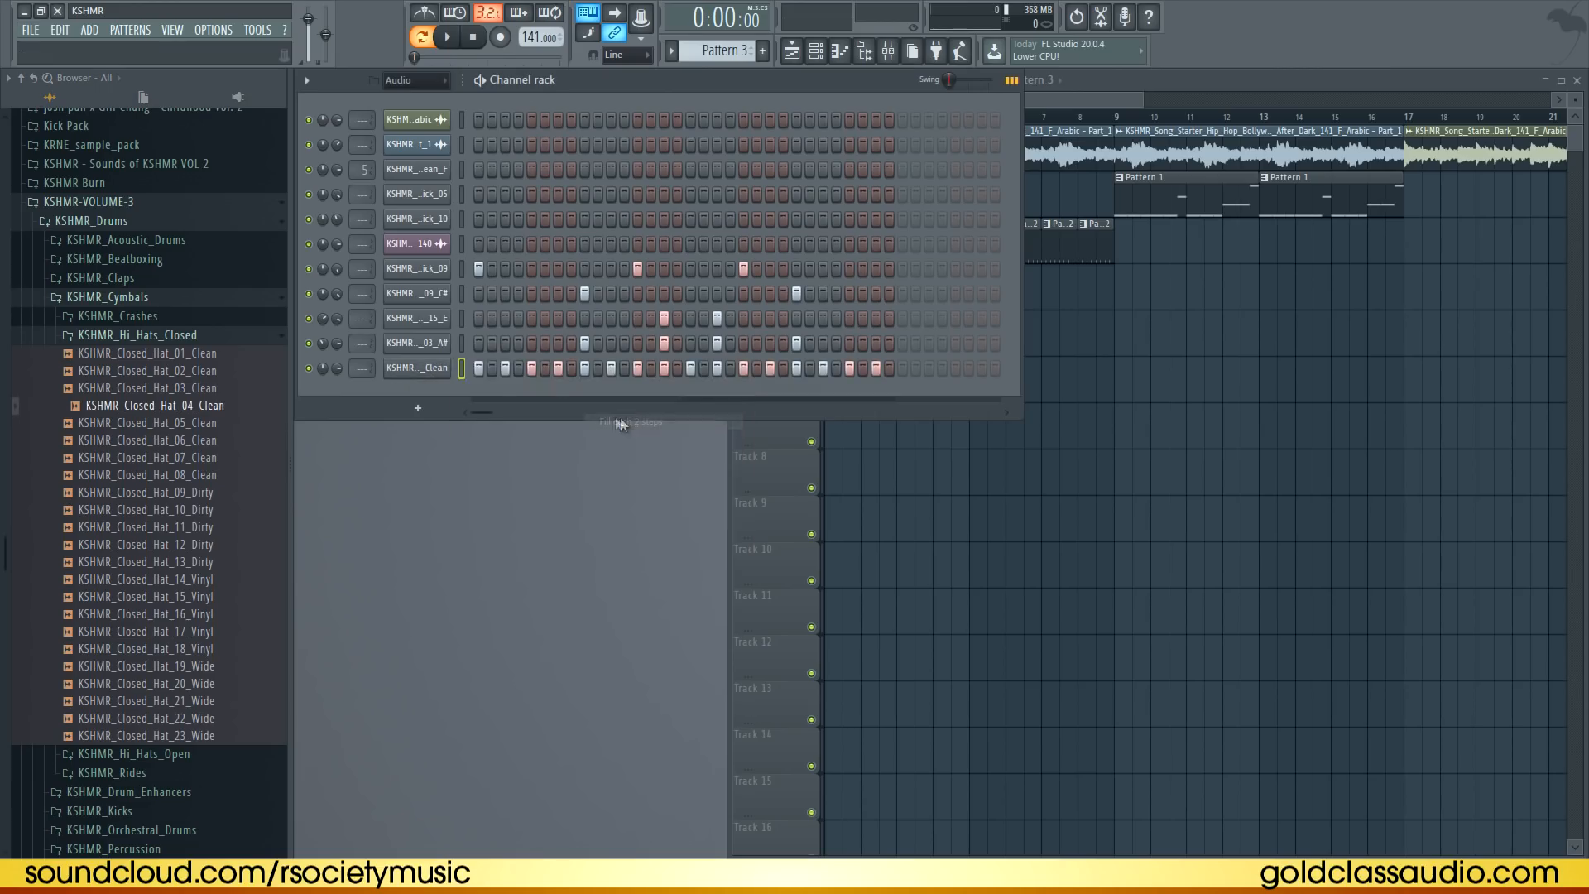
Open the closed hi-hat in the note editor and add a fast hi-hat roll before bar 2, previewing it
right_click(435, 371)
left_click(519, 370)
key("space")
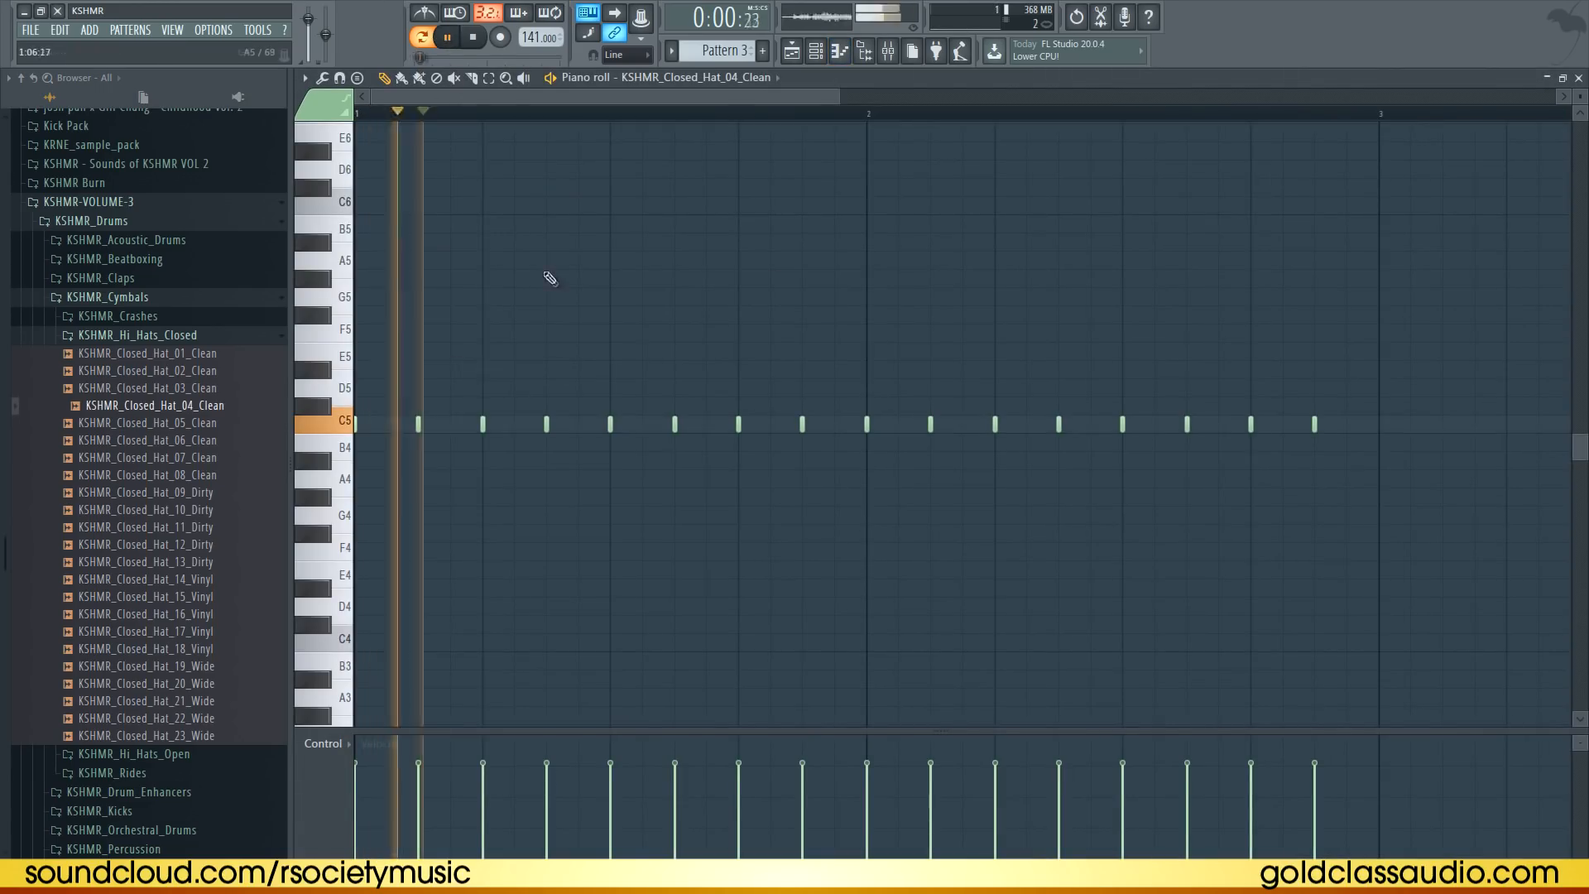
key("space")
left_click(769, 425)
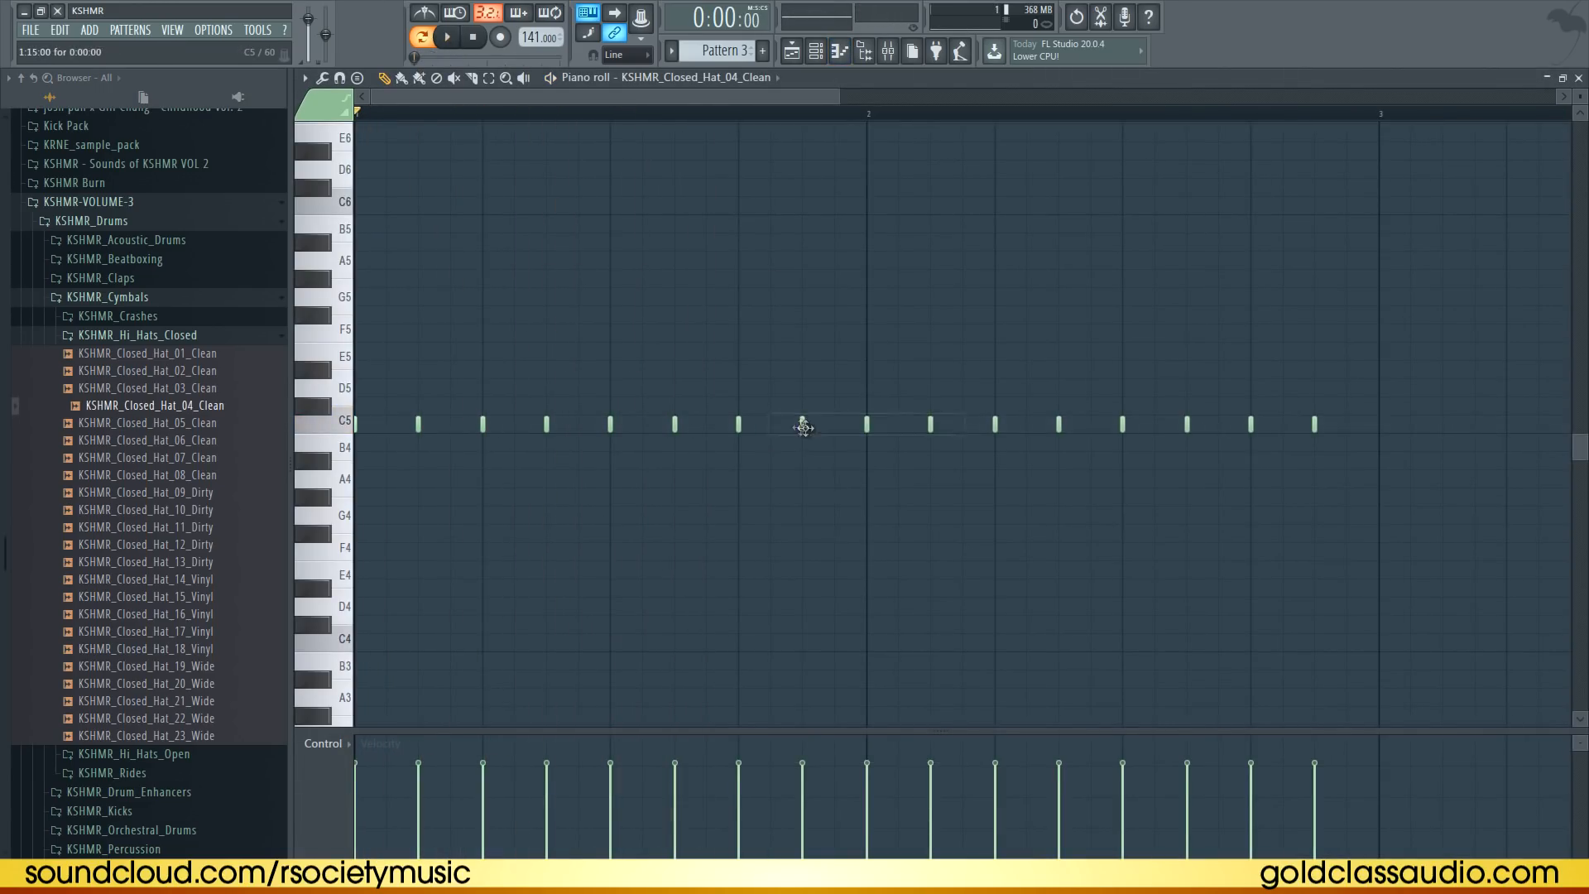
key("space")
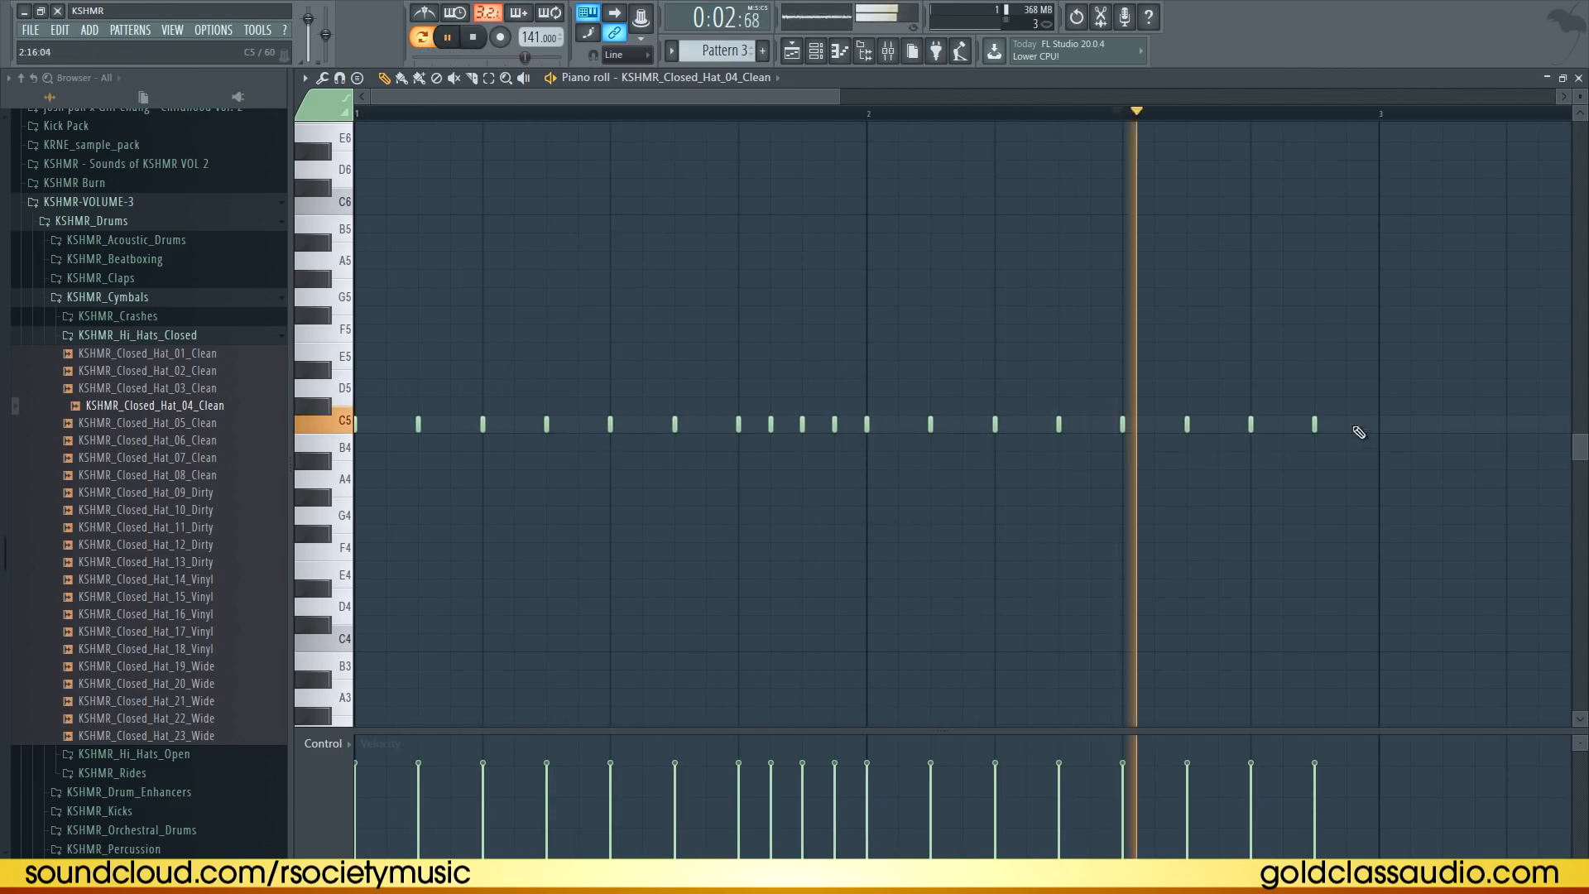
Vary the hi-hat note velocities, preview, close the note editor and collapse the cymbals folder
left_click(418, 780)
key("space")
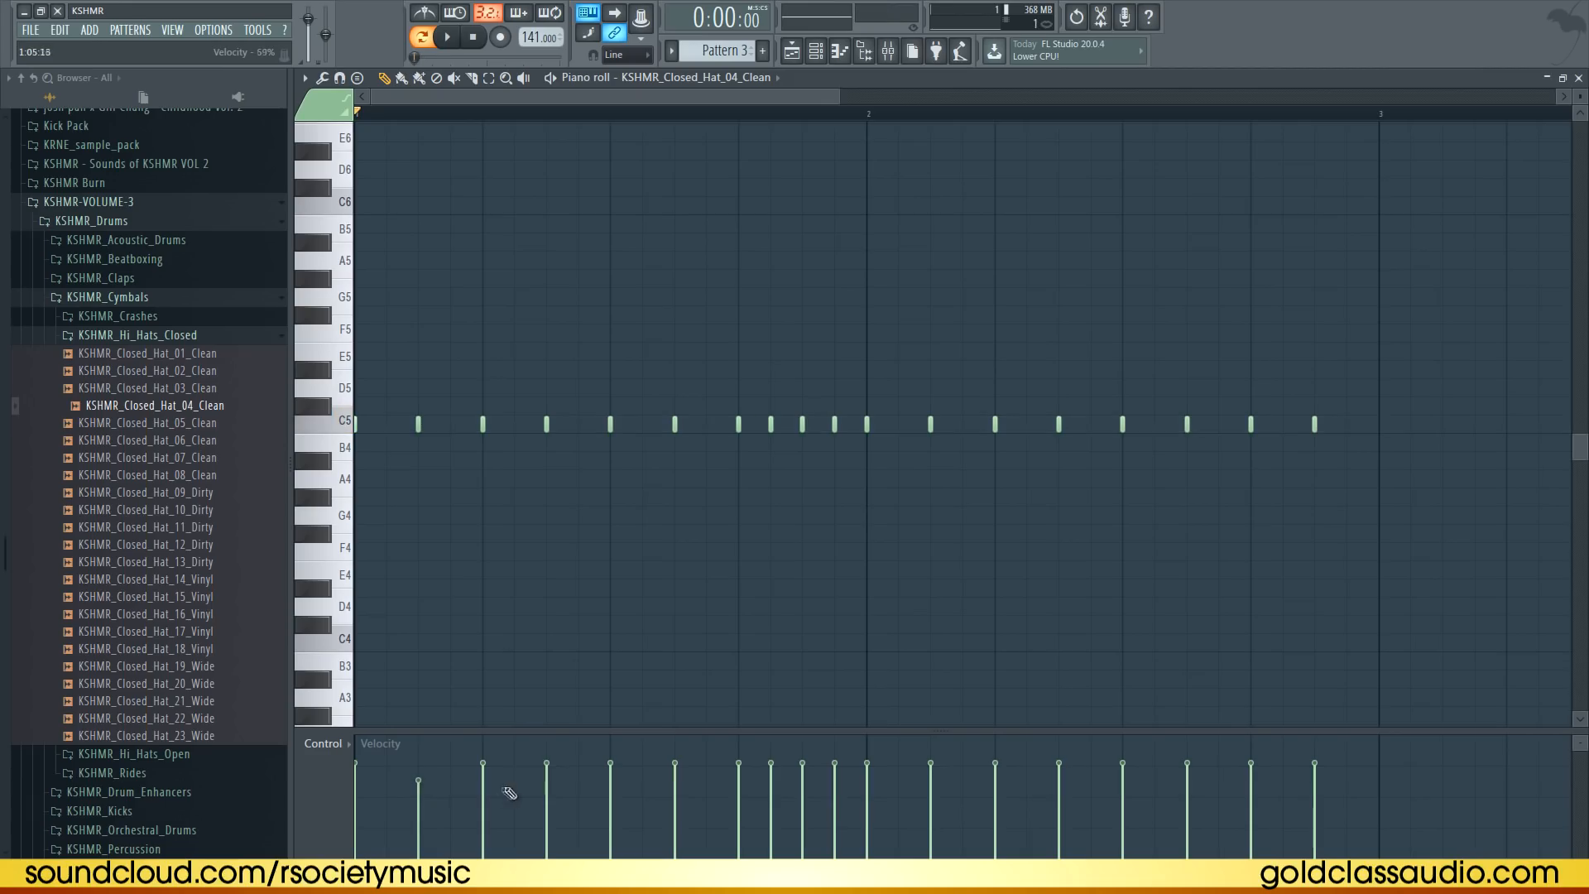
left_click(1579, 79)
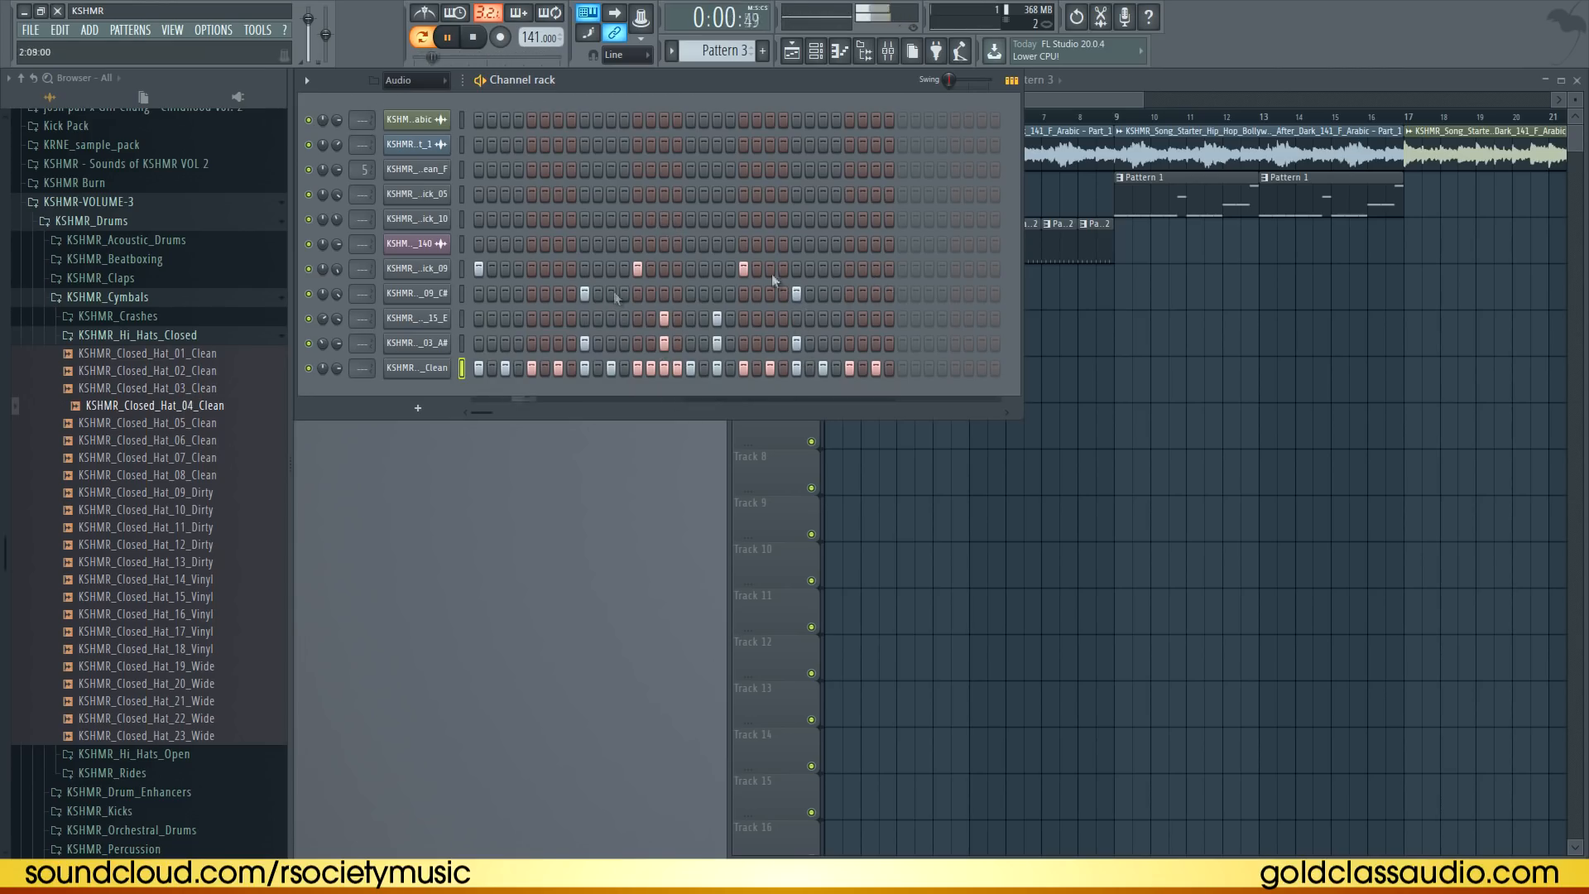
left_click(163, 335)
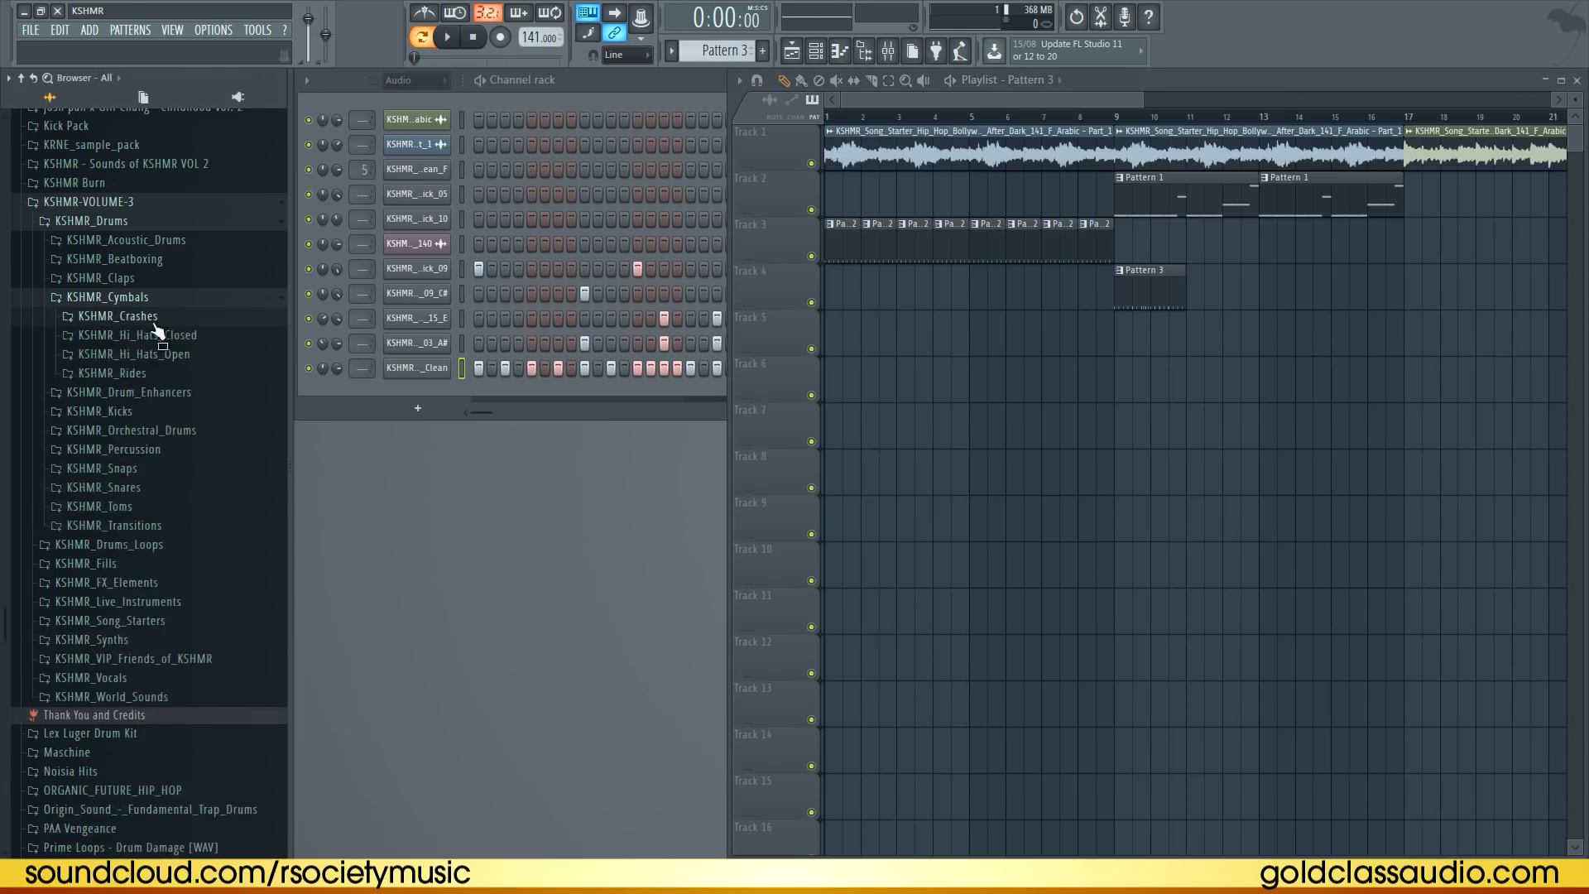
Rearrange the first 808 F5 notes in the piano roll, deleting and lengthening them to line up with the new kick while previewing
left_click(154, 321)
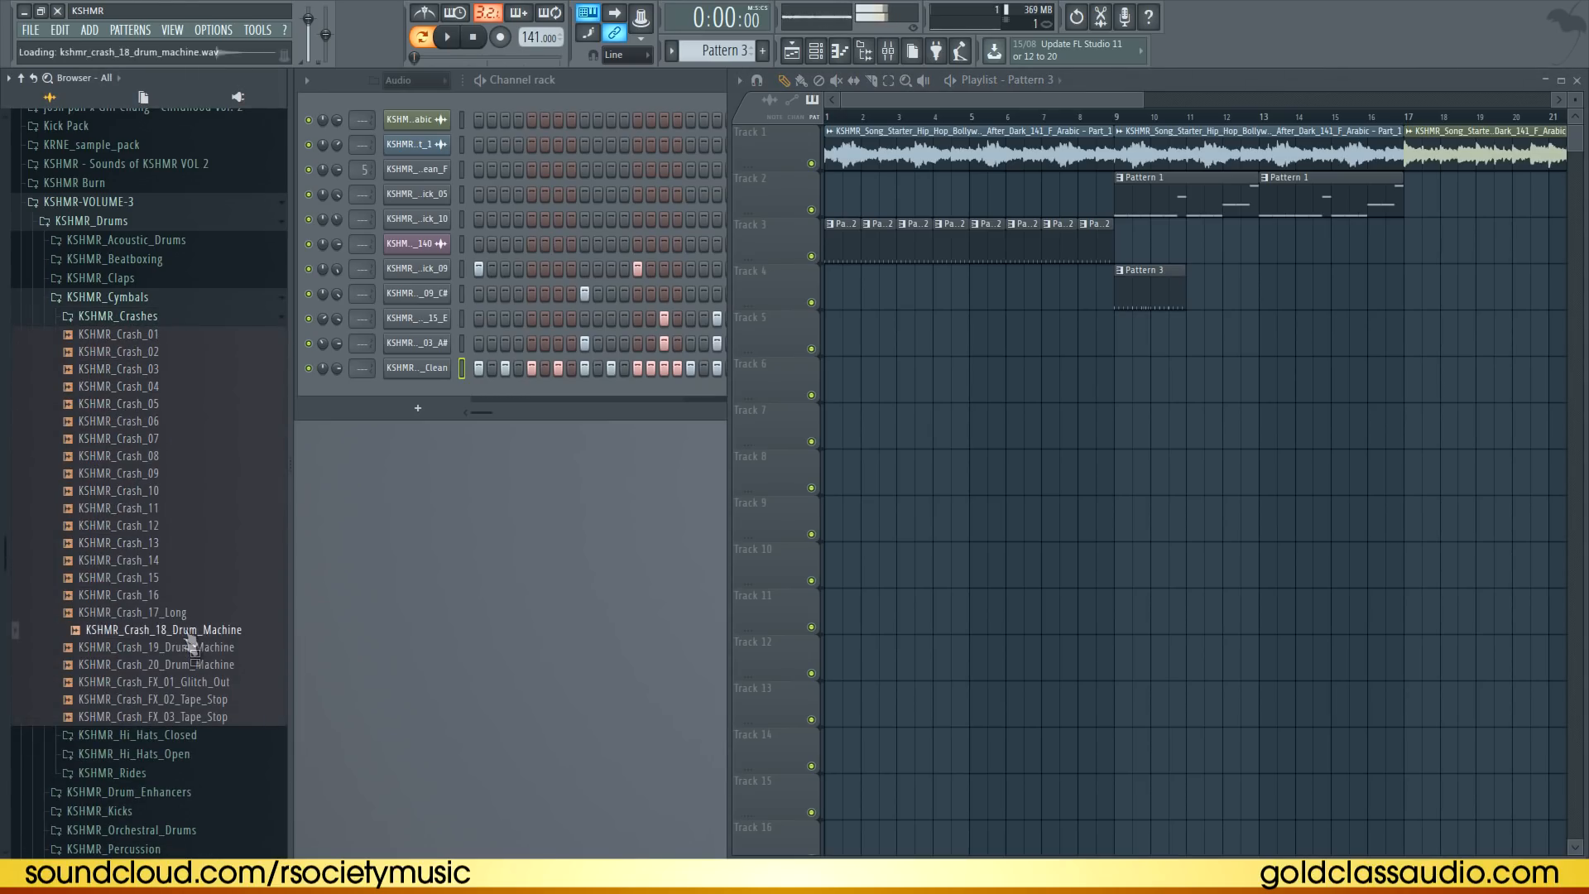
left_click_drag(1040, 354, 1117, 331)
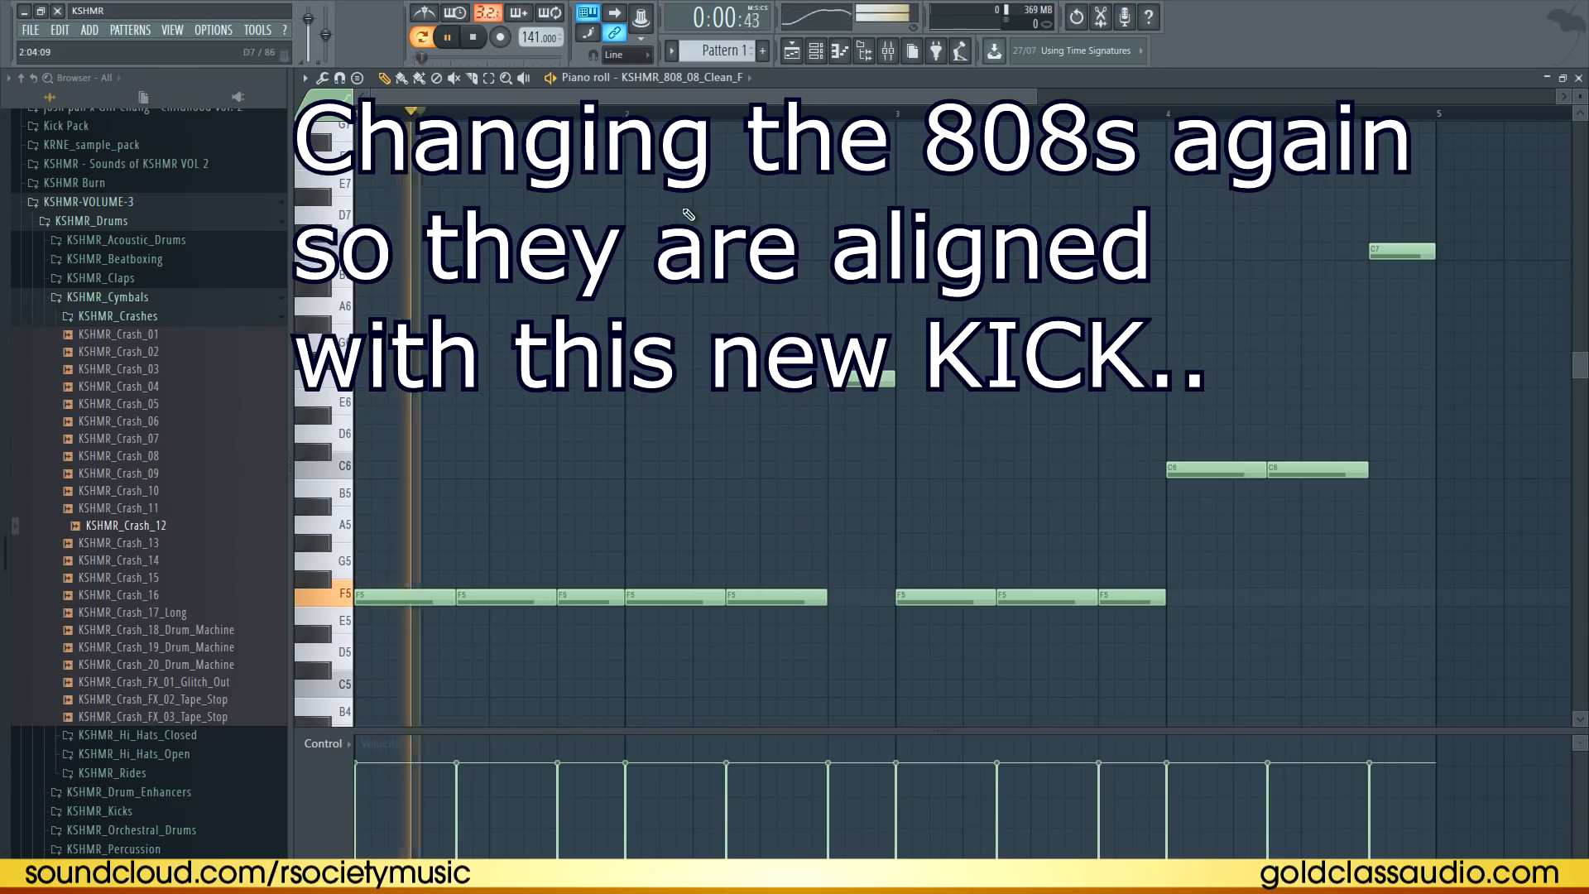
key("space")
right_click(489, 600)
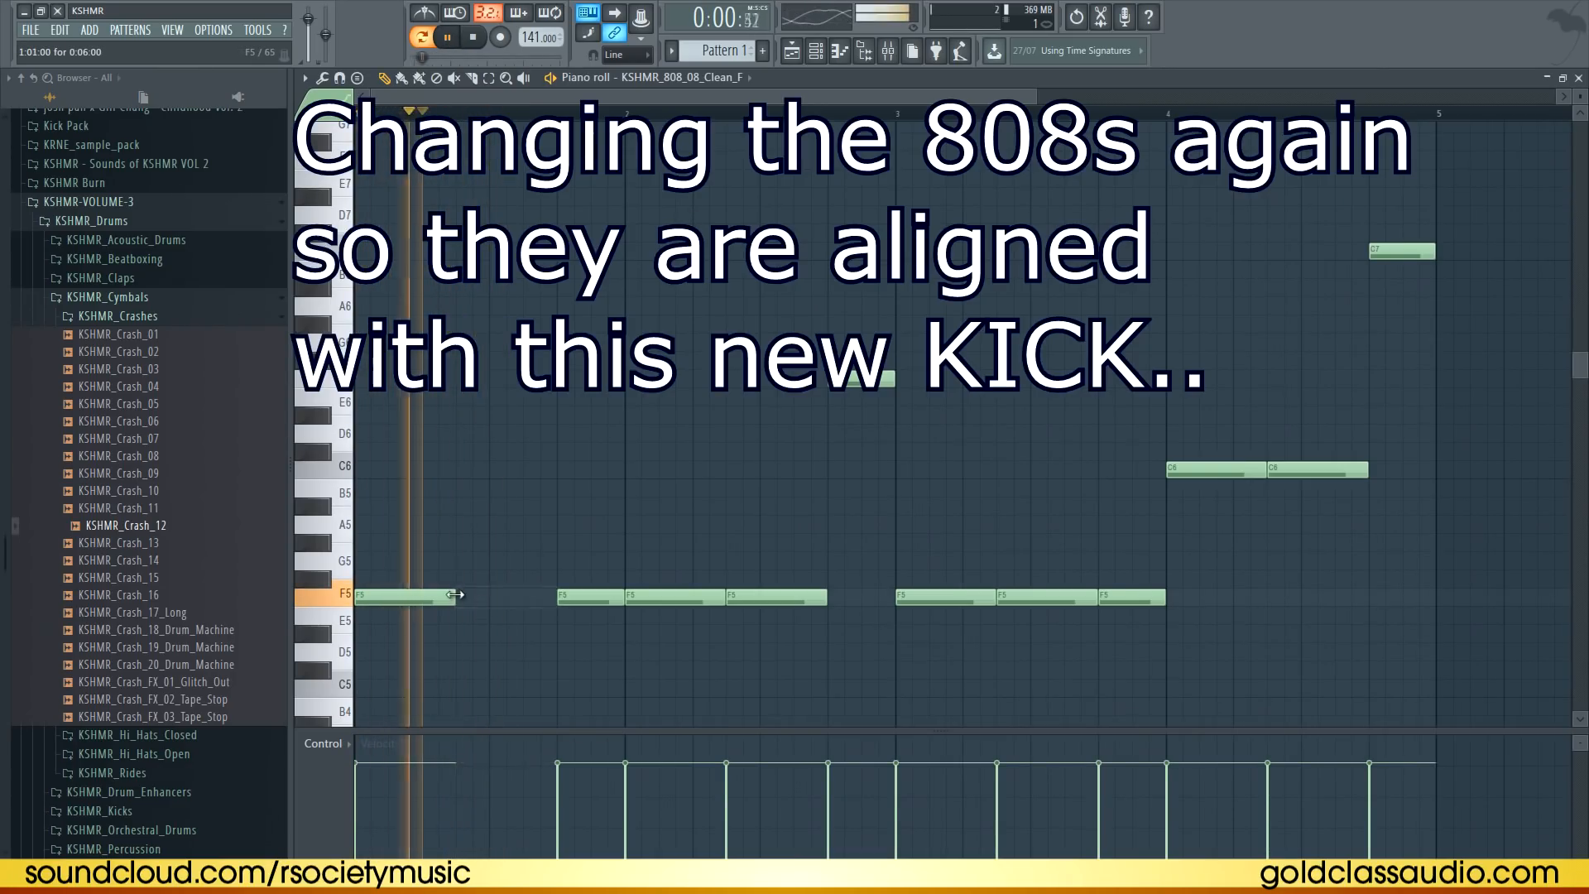
key("space")
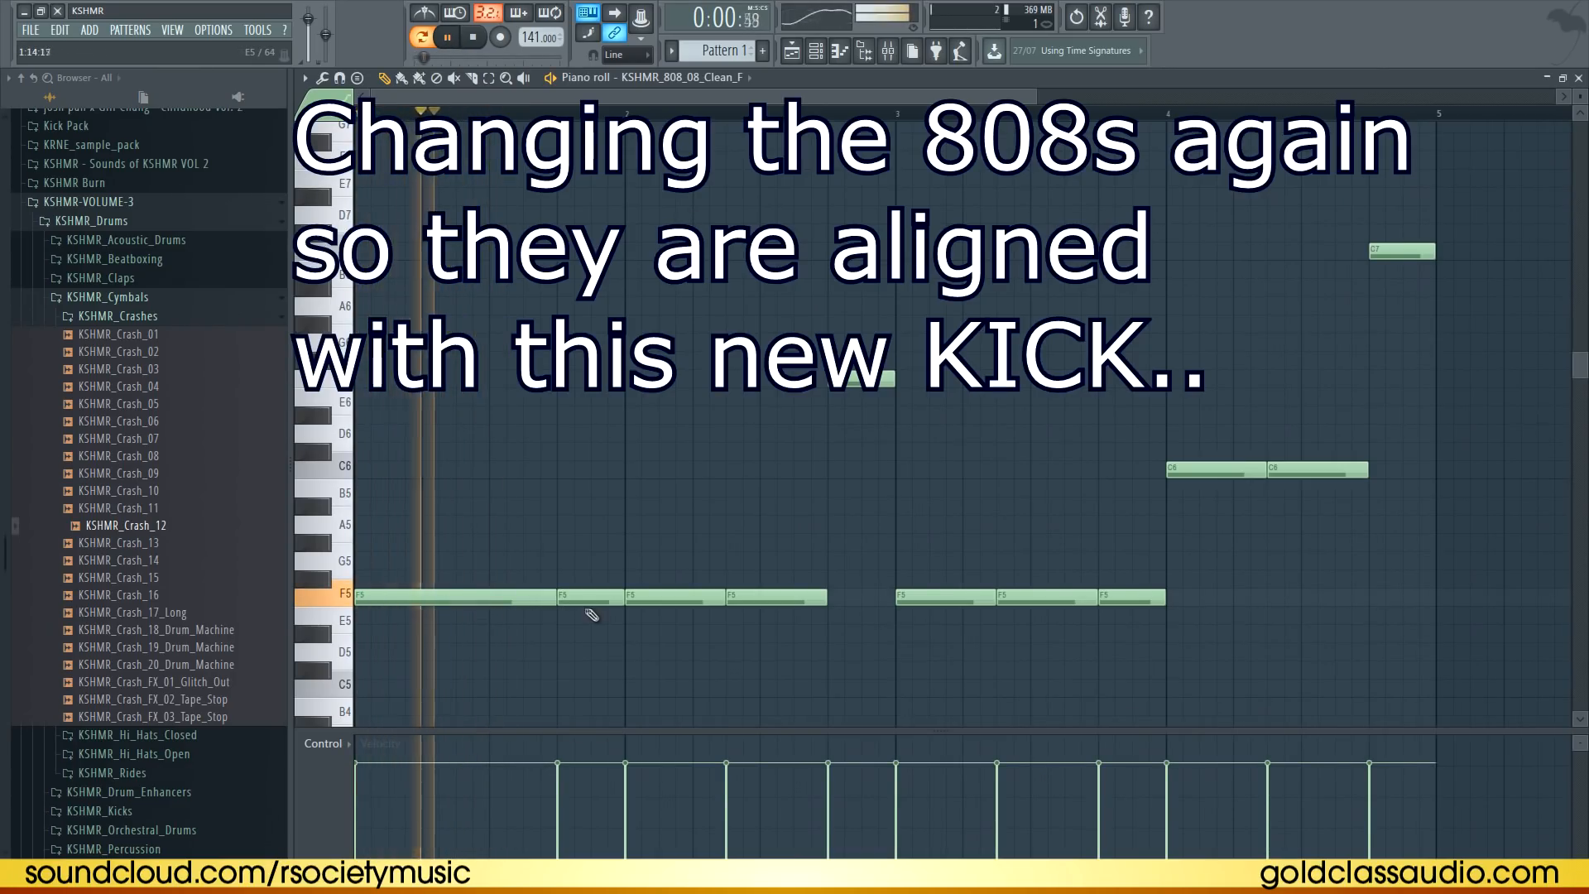
right_click(639, 601)
key("space")
key("space")
left_click_drag(621, 598, 653, 598)
key("space")
key("space")
mouse_move(766, 598)
left_mouse_down()
mouse_move(699, 598)
mouse_move(825, 597)
mouse_move(765, 597)
left_mouse_up()
key("space")
key("space")
left_click_drag(655, 598, 688, 597)
left_click_drag(858, 599, 824, 598)
Rework the later 808 notes, deleting and lengthening F5 notes and trimming the C6 notes to match the kick pattern
key("space")
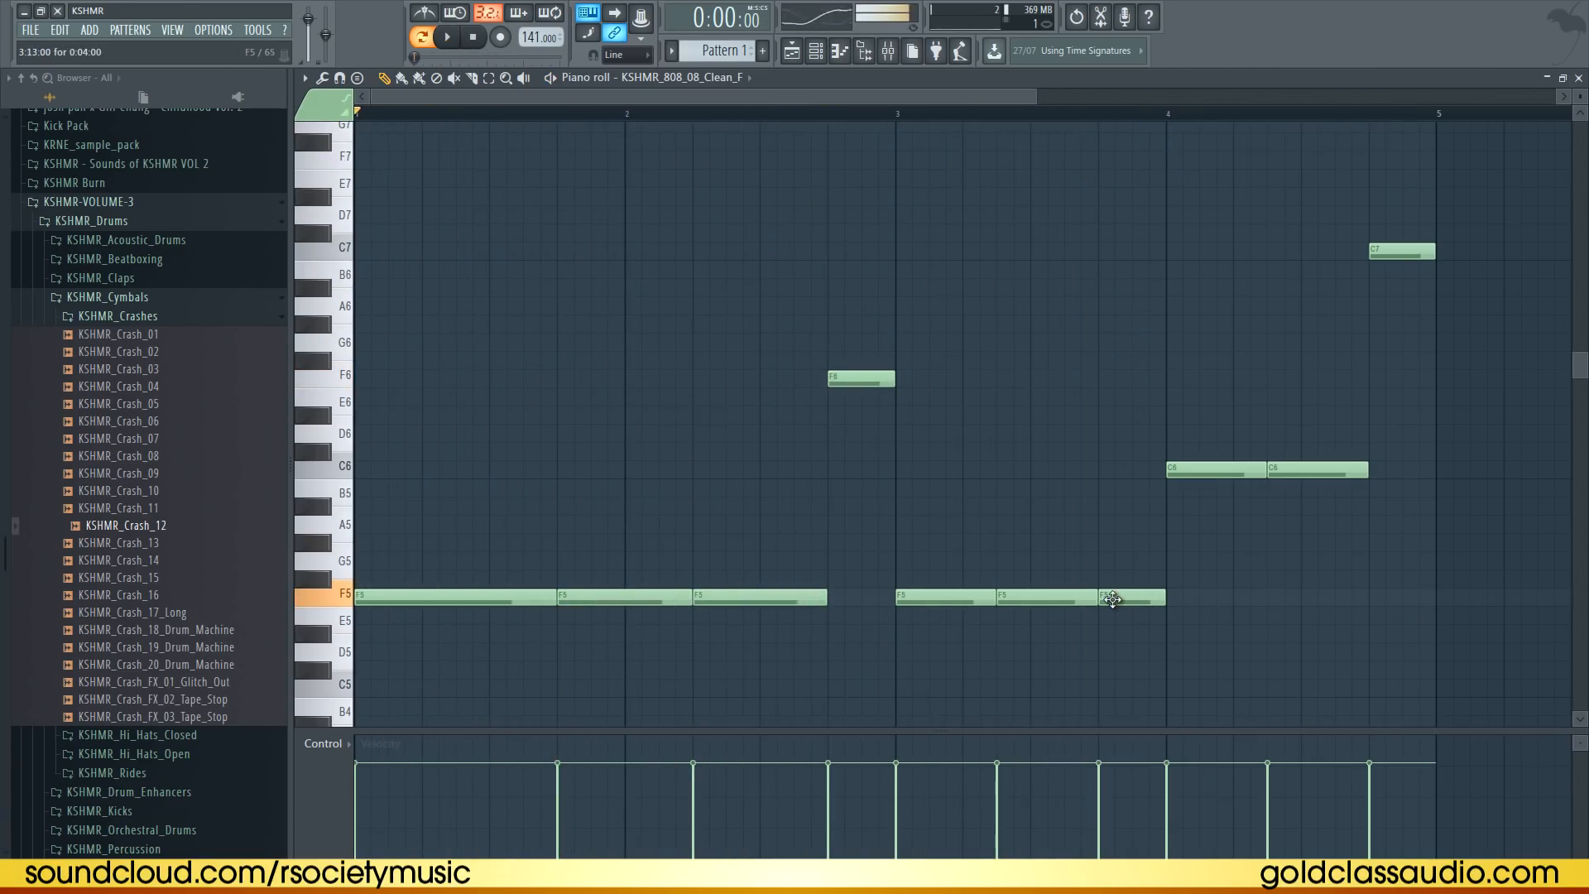
key("space")
right_click(1047, 597)
left_click_drag(990, 598, 1169, 598)
left_click(1075, 598)
key("space")
key("space")
left_click_drag(1060, 598, 1094, 598)
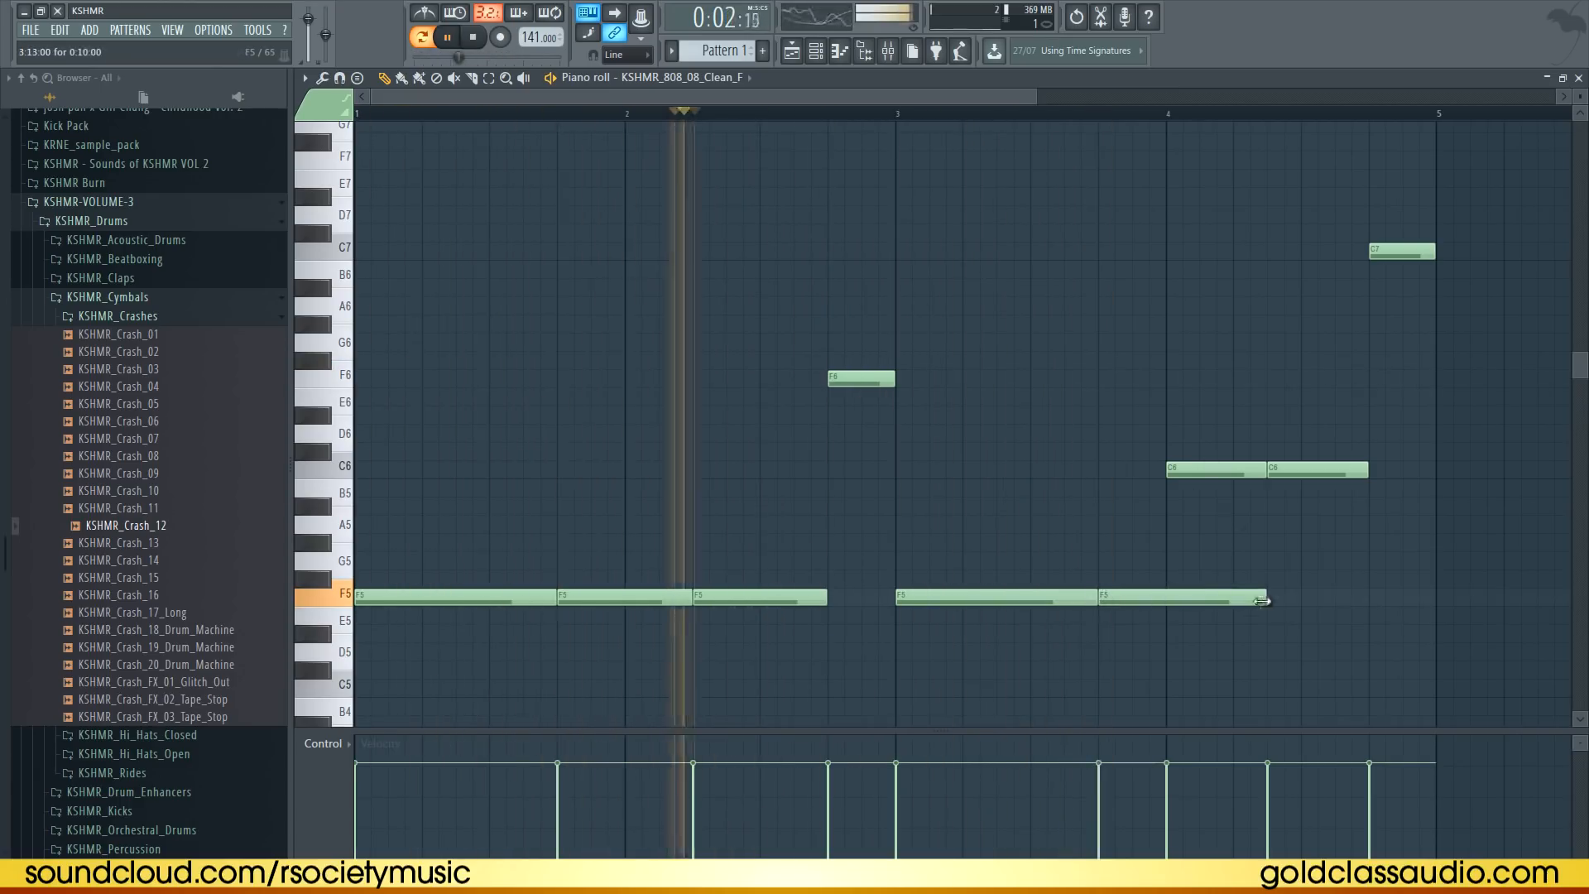
right_click(1217, 470)
left_click_drag(1268, 470, 1234, 469)
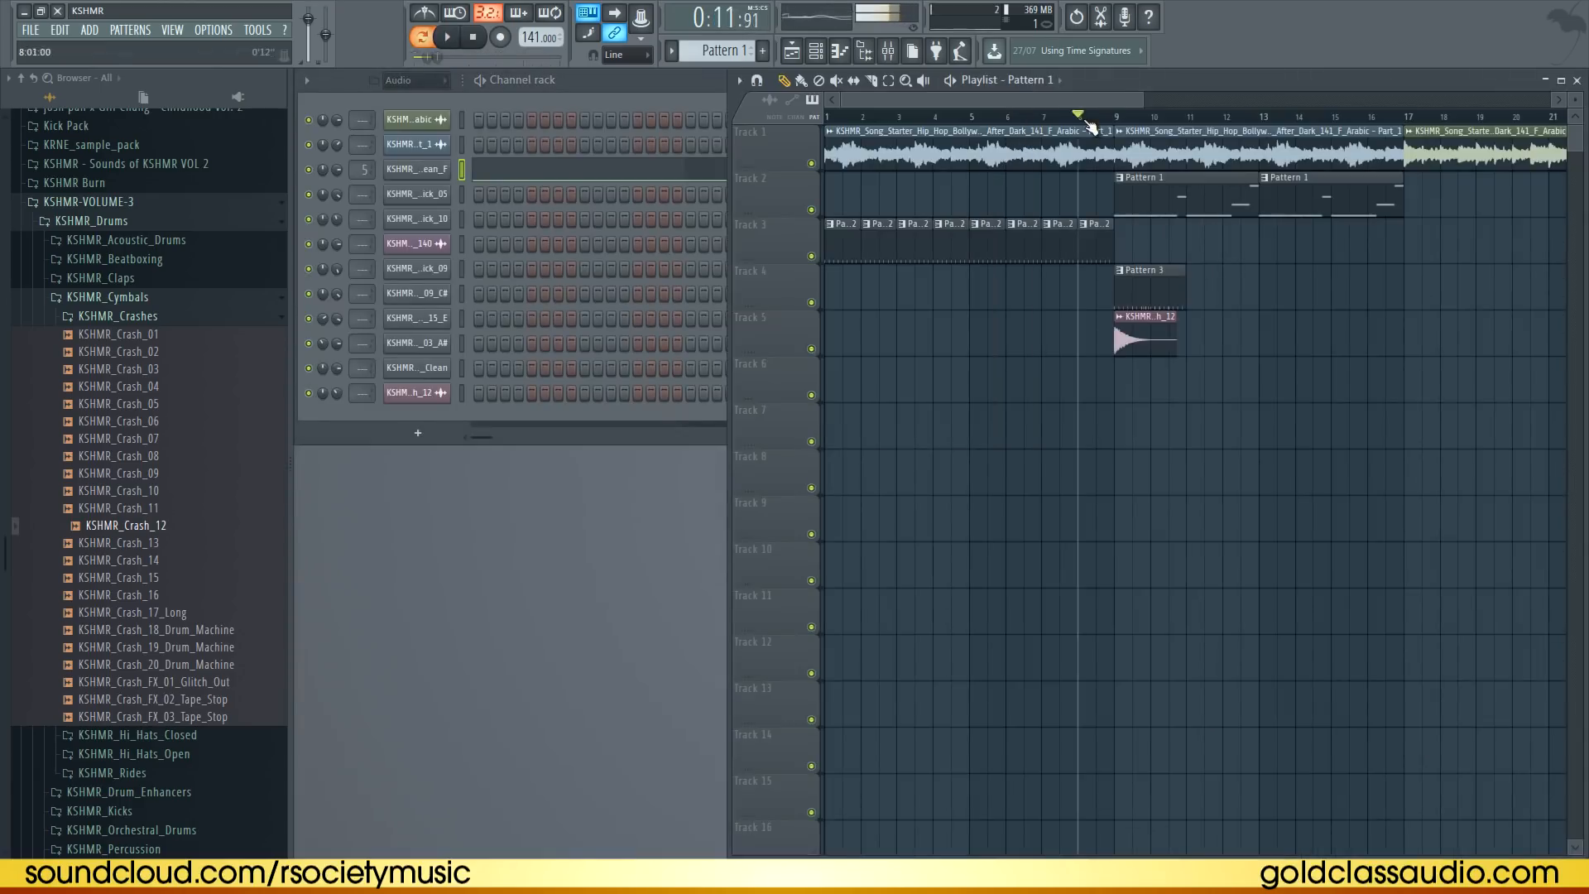
Extend Pattern 3 on track 4 so it repeats four times from bar 9 in the playlist
key("space")
left_click(1358, 321)
right_click(1405, 325)
left_click_drag(1210, 298, 1322, 313)
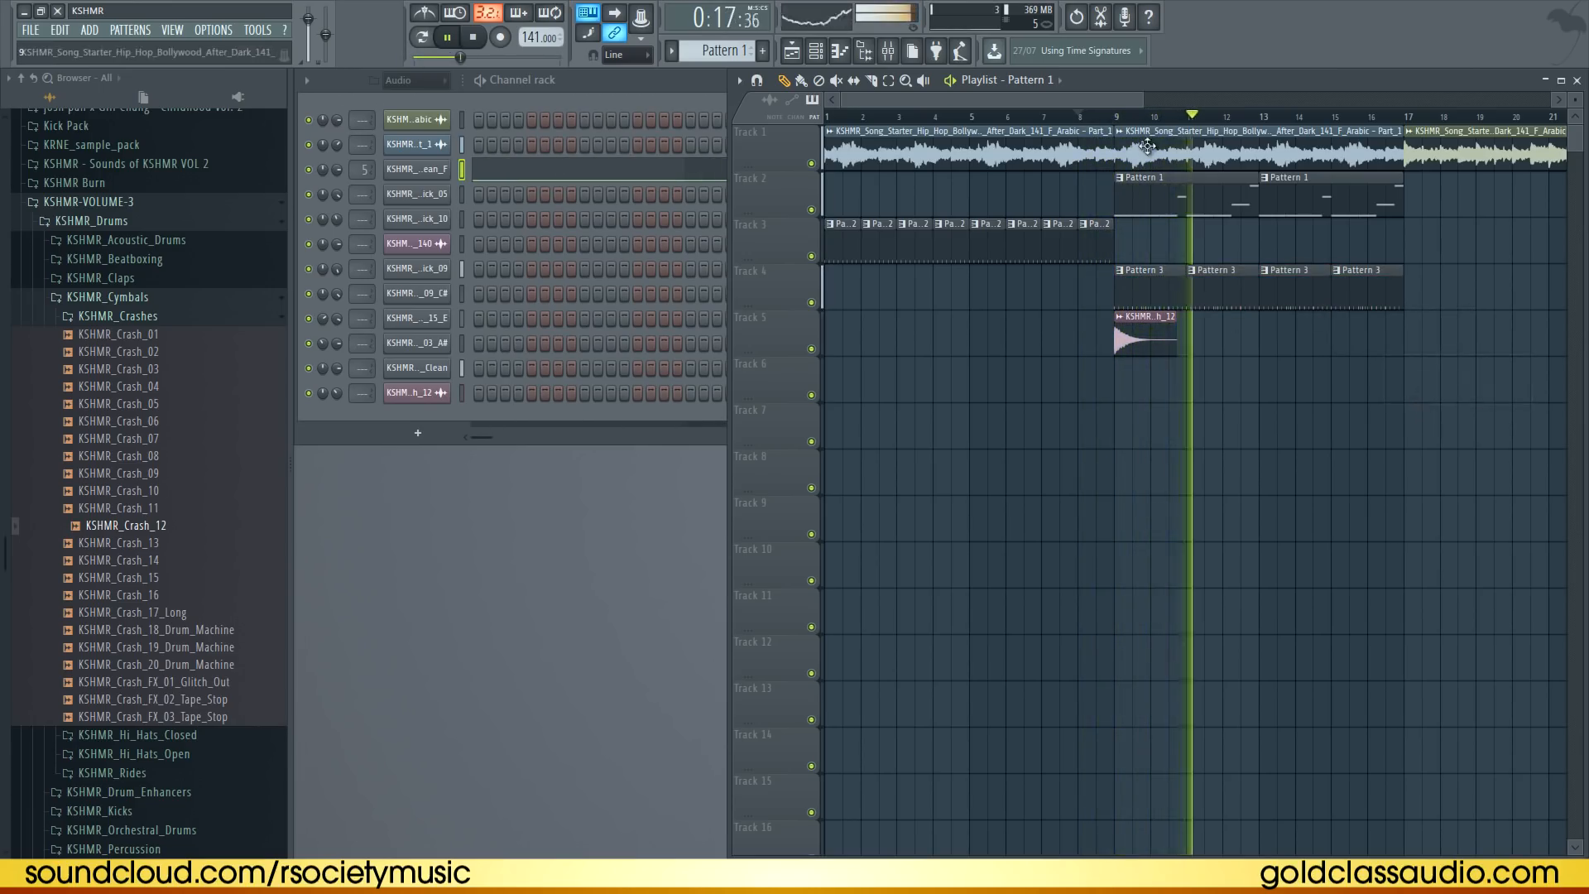
Select the arrangement from bar 9 onward, including the crash, and duplicate it to extend the beat
left_click_drag(1109, 103, 1205, 106)
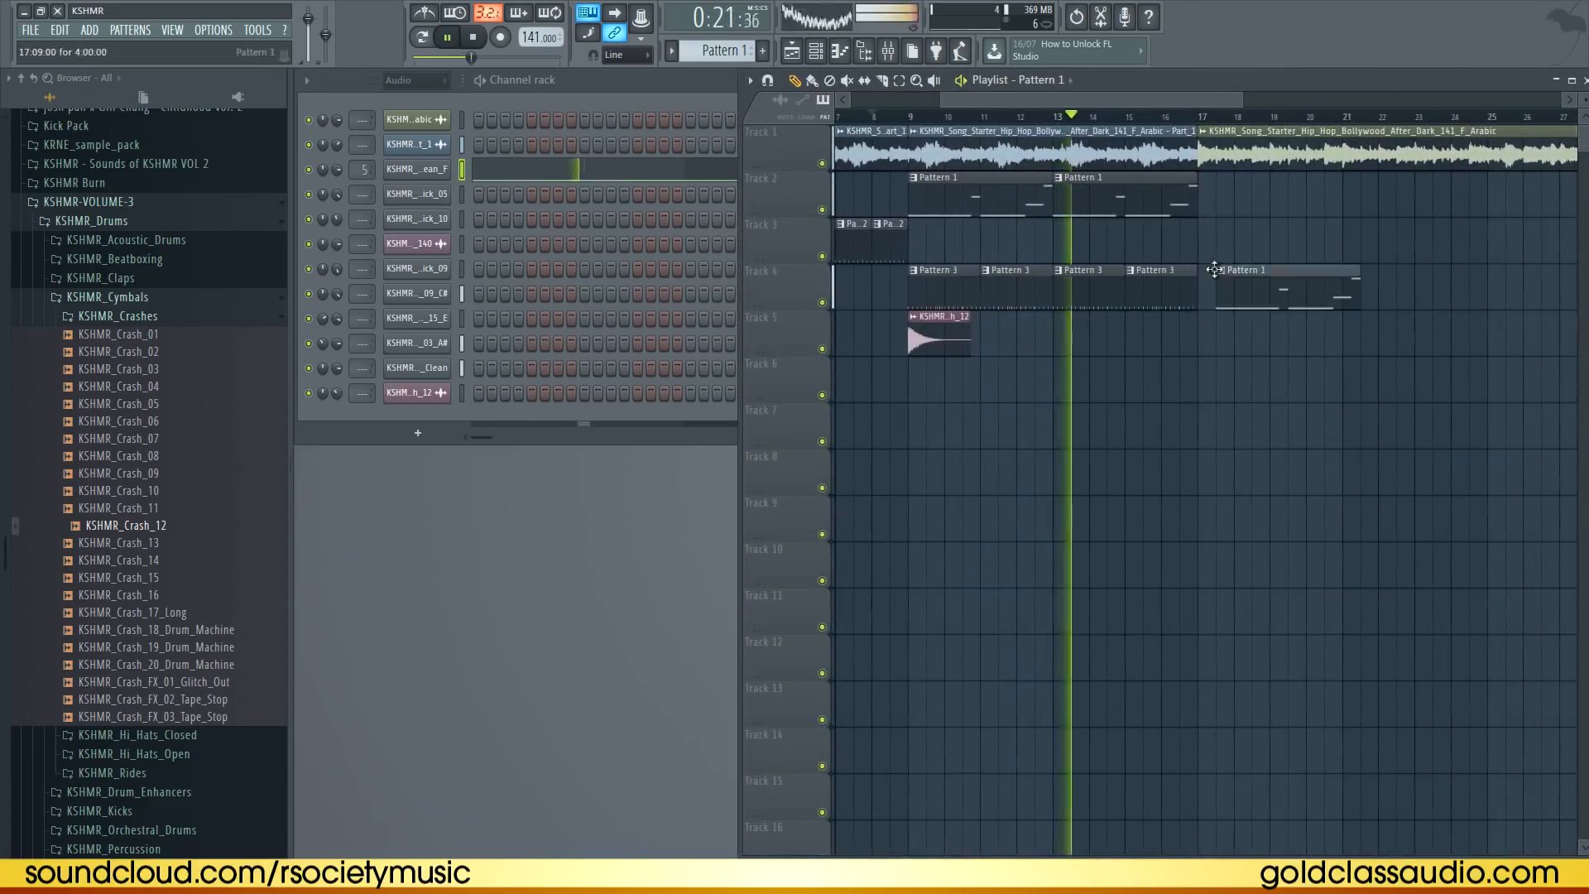
scroll(1176, 124, "down", 2)
left_click_drag(1213, 200, 995, 282)
key("ctrl+b")
left_click(1165, 398)
left_click(1201, 339)
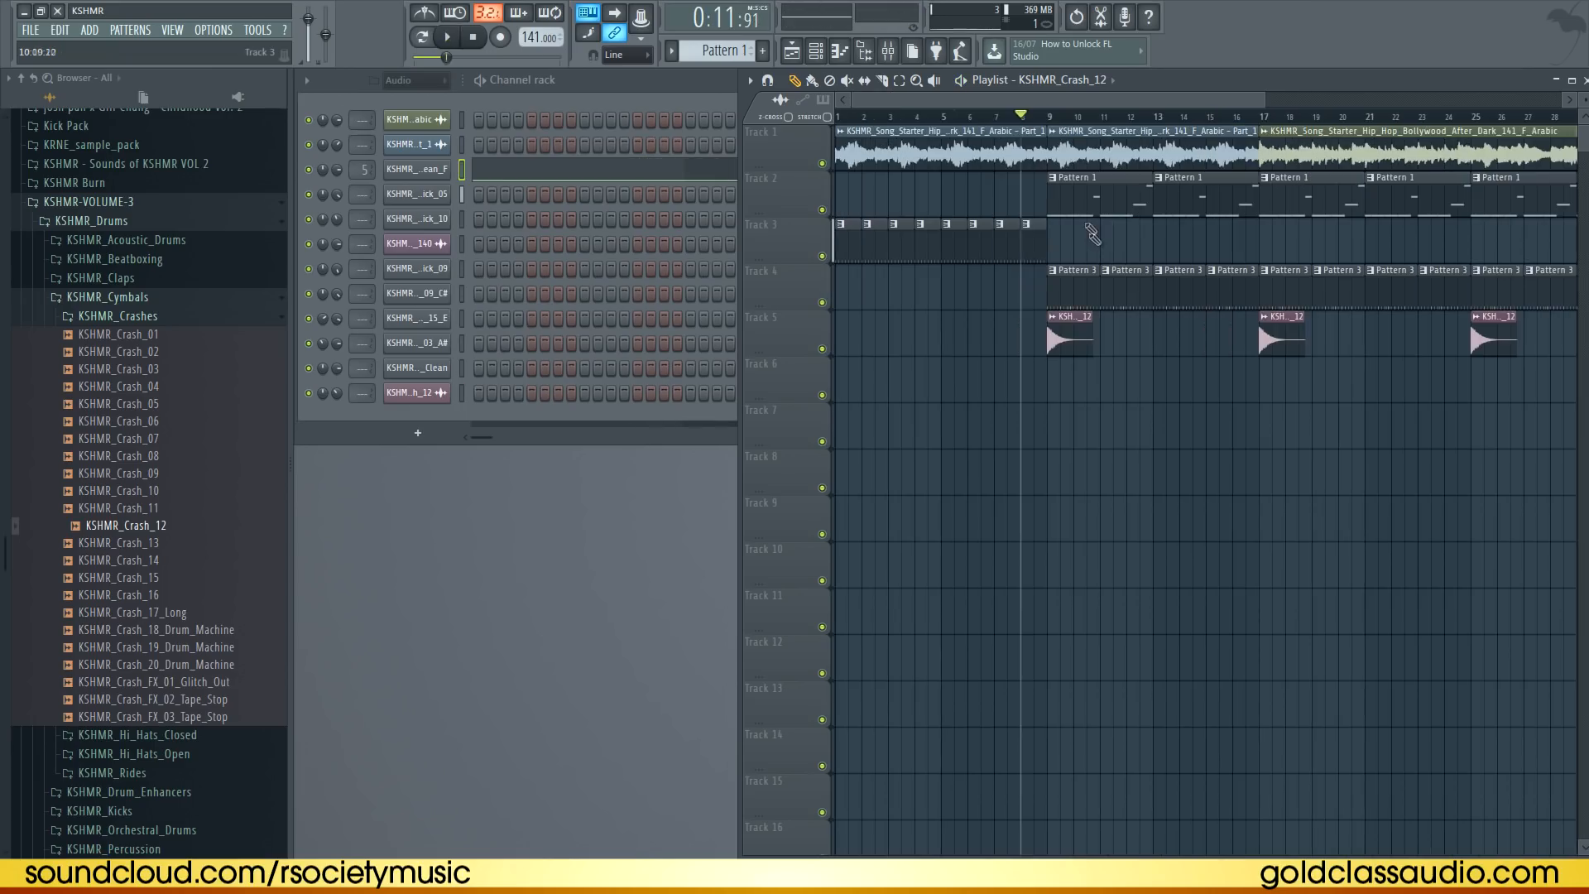
Switch to pattern mode and open the KSHMR_Vinyl_Kick_09 channel settings to preview the kick
left_click(1051, 120)
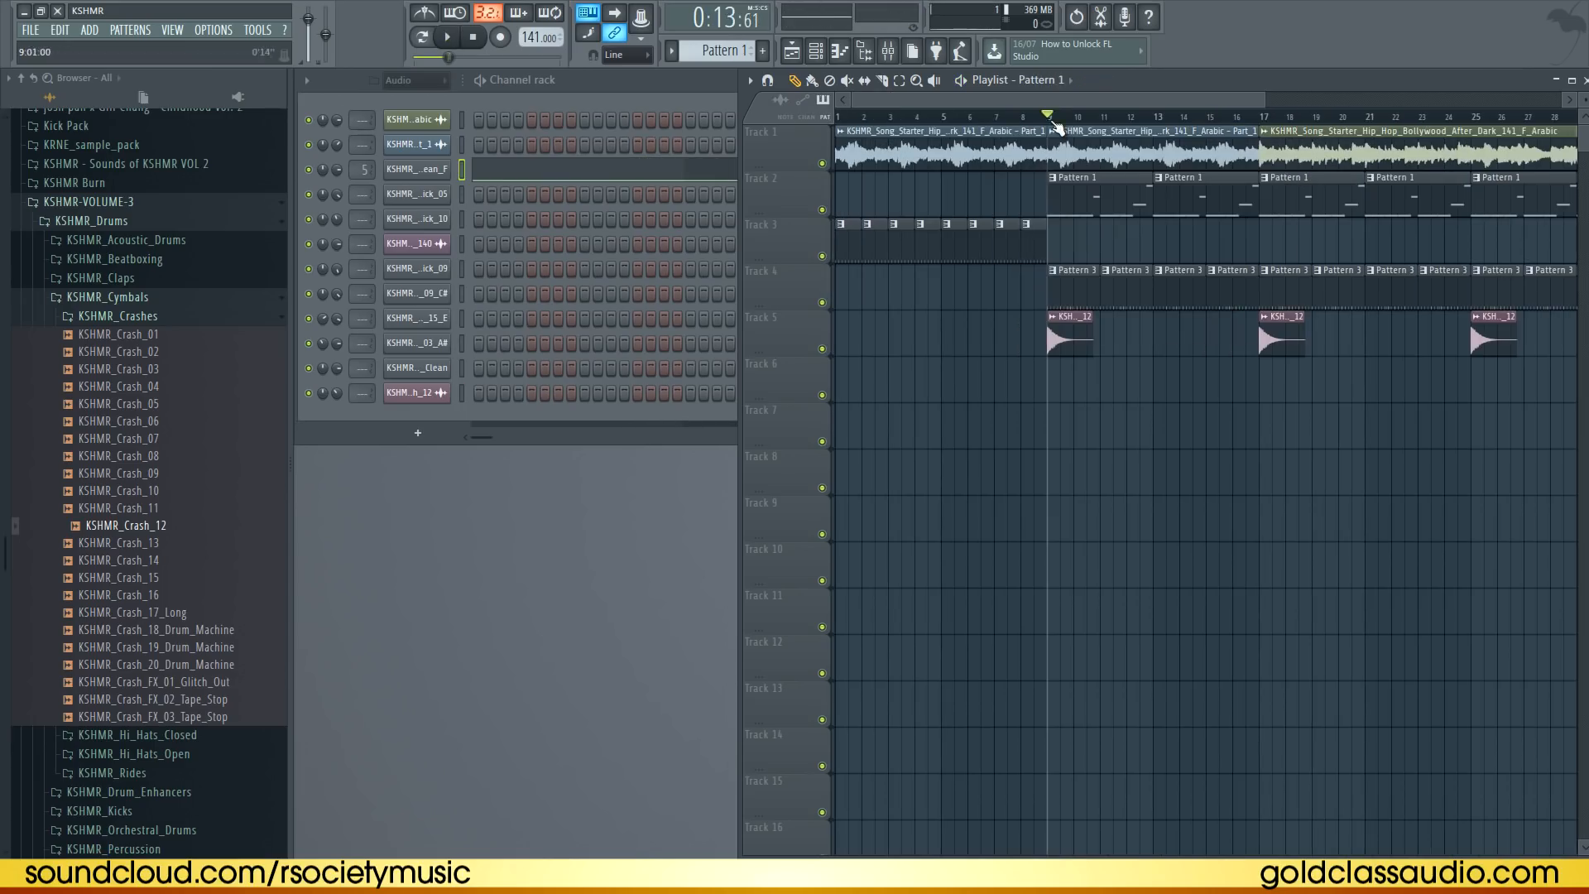
left_click(1076, 276)
left_click(422, 37)
left_click(334, 270)
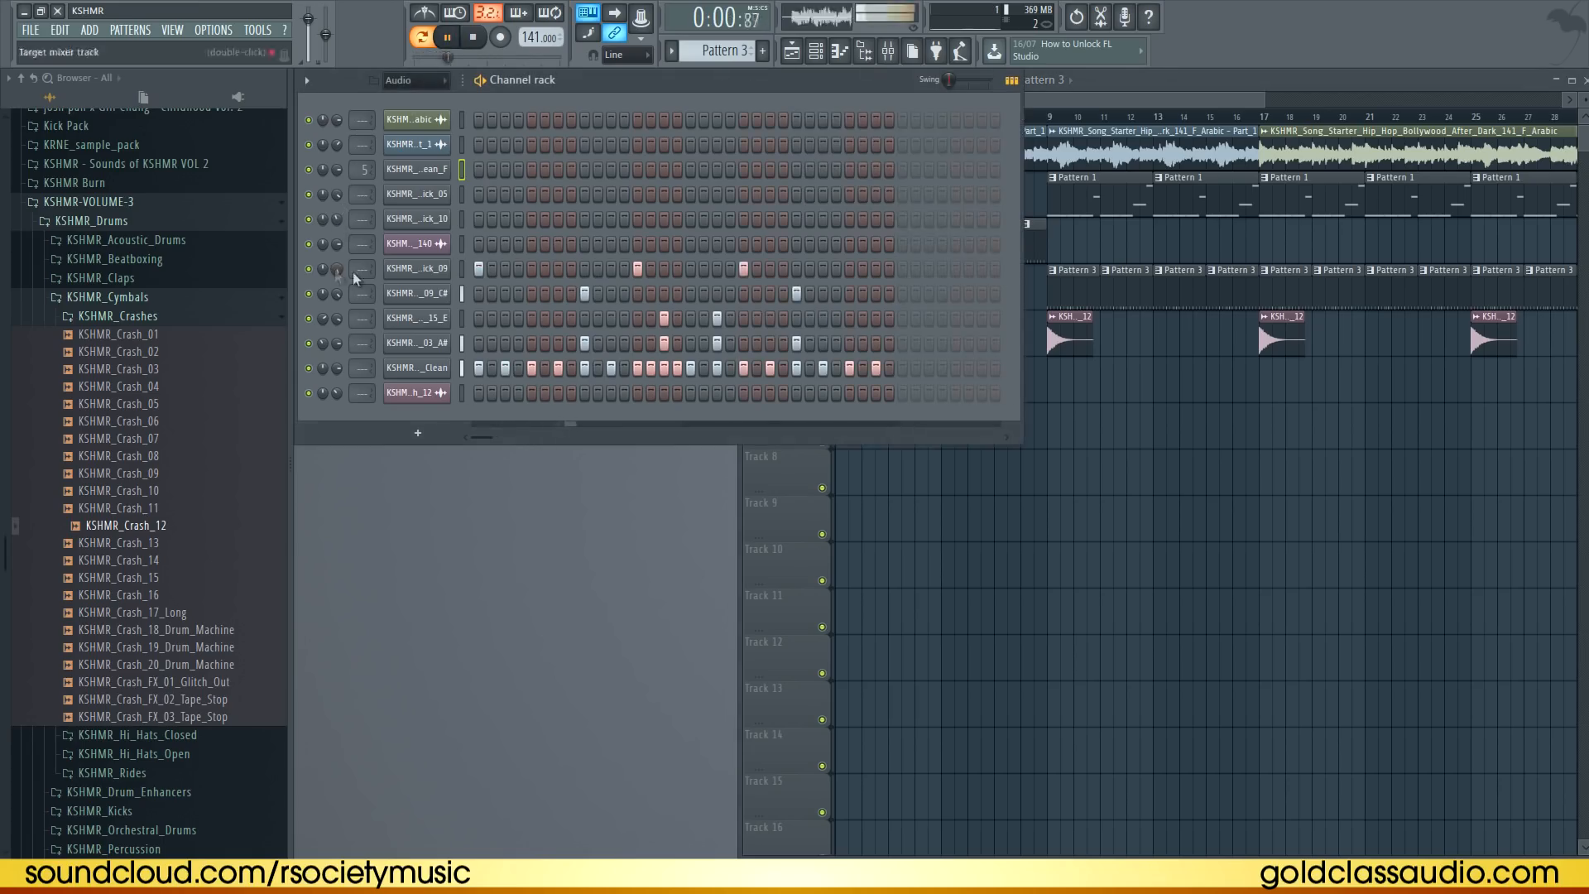
left_click(418, 271)
left_click(358, 184)
key("space")
left_click(396, 185)
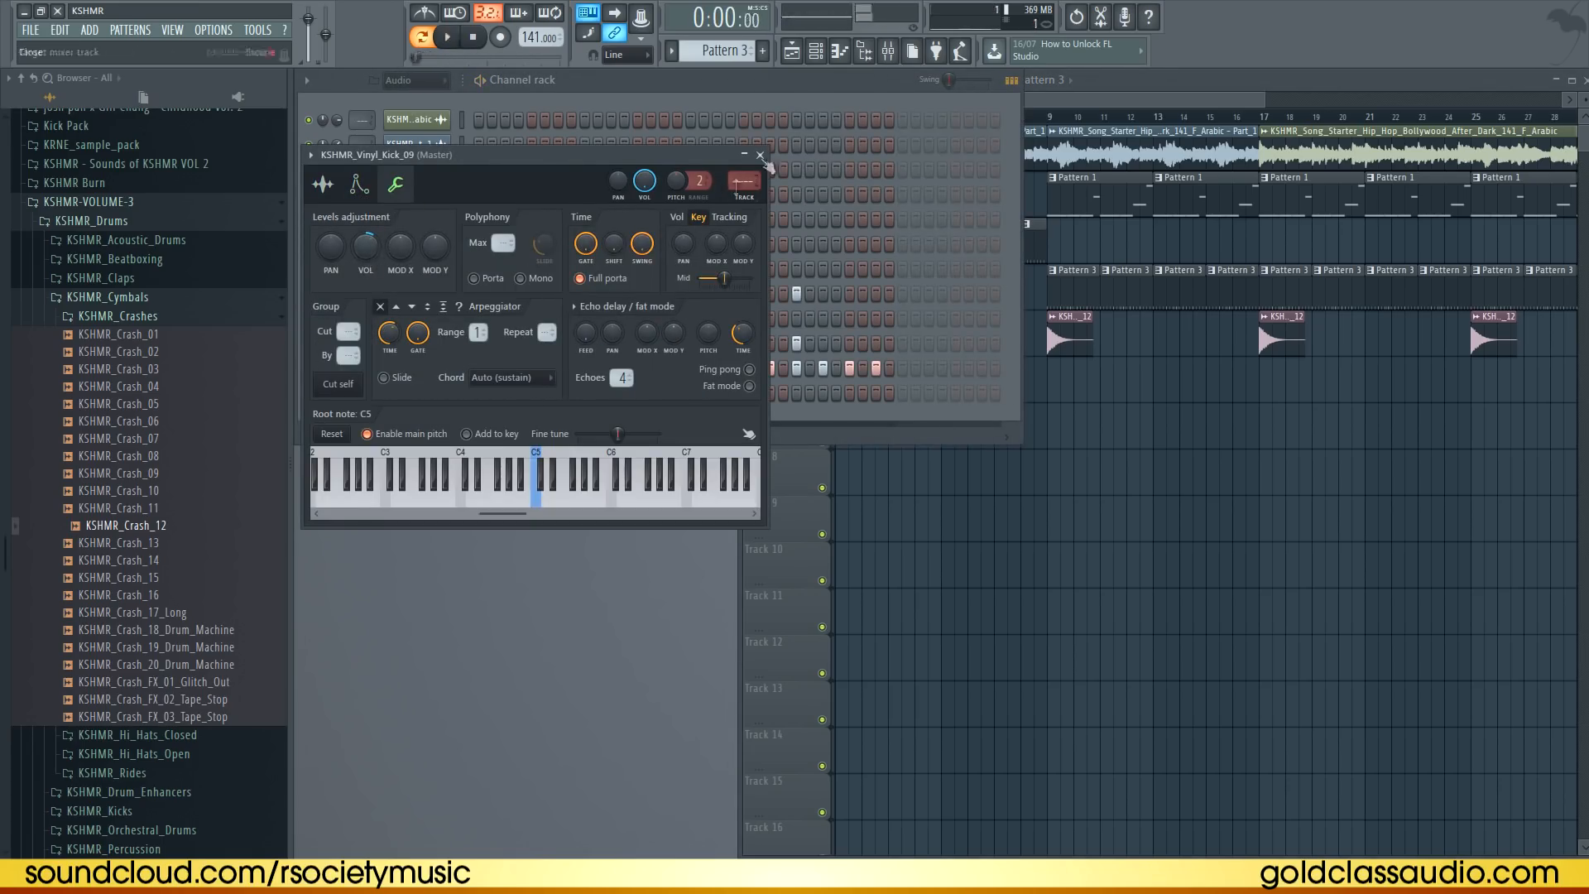
key("Escape")
Swap the snare channel to KSHMR_Hip_Hop_Snare_08_C# and adjust its fade-out and time-stretch pitch
right_click(312, 293)
left_click(318, 301)
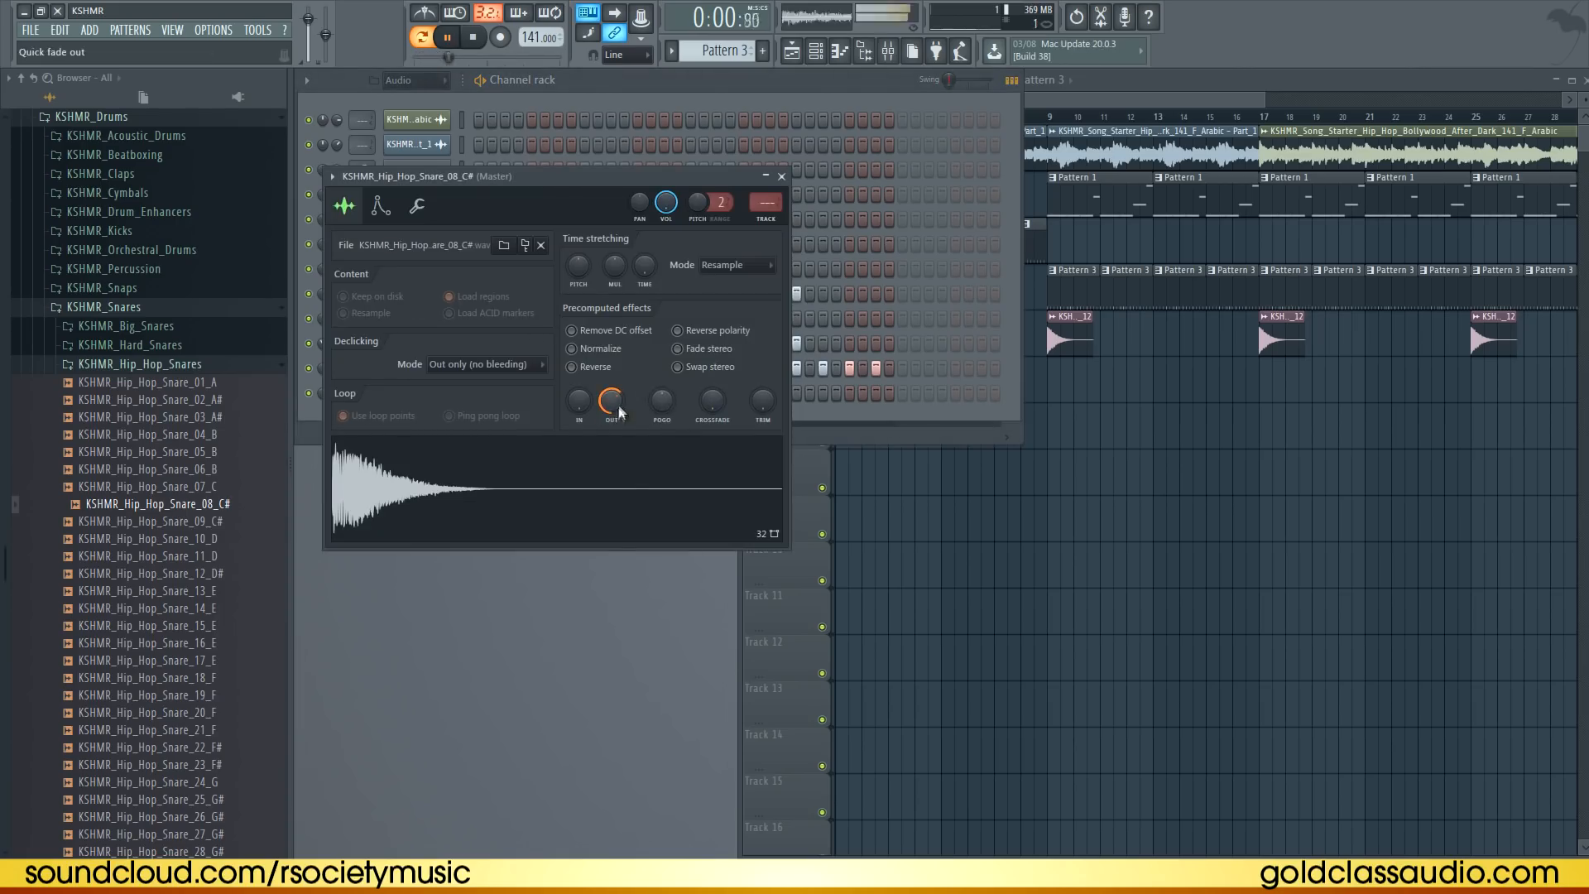
left_click_drag(619, 414, 631, 502)
mouse_move(571, 276)
left_mouse_down()
mouse_move(577, 321)
mouse_move(579, 270)
left_mouse_up()
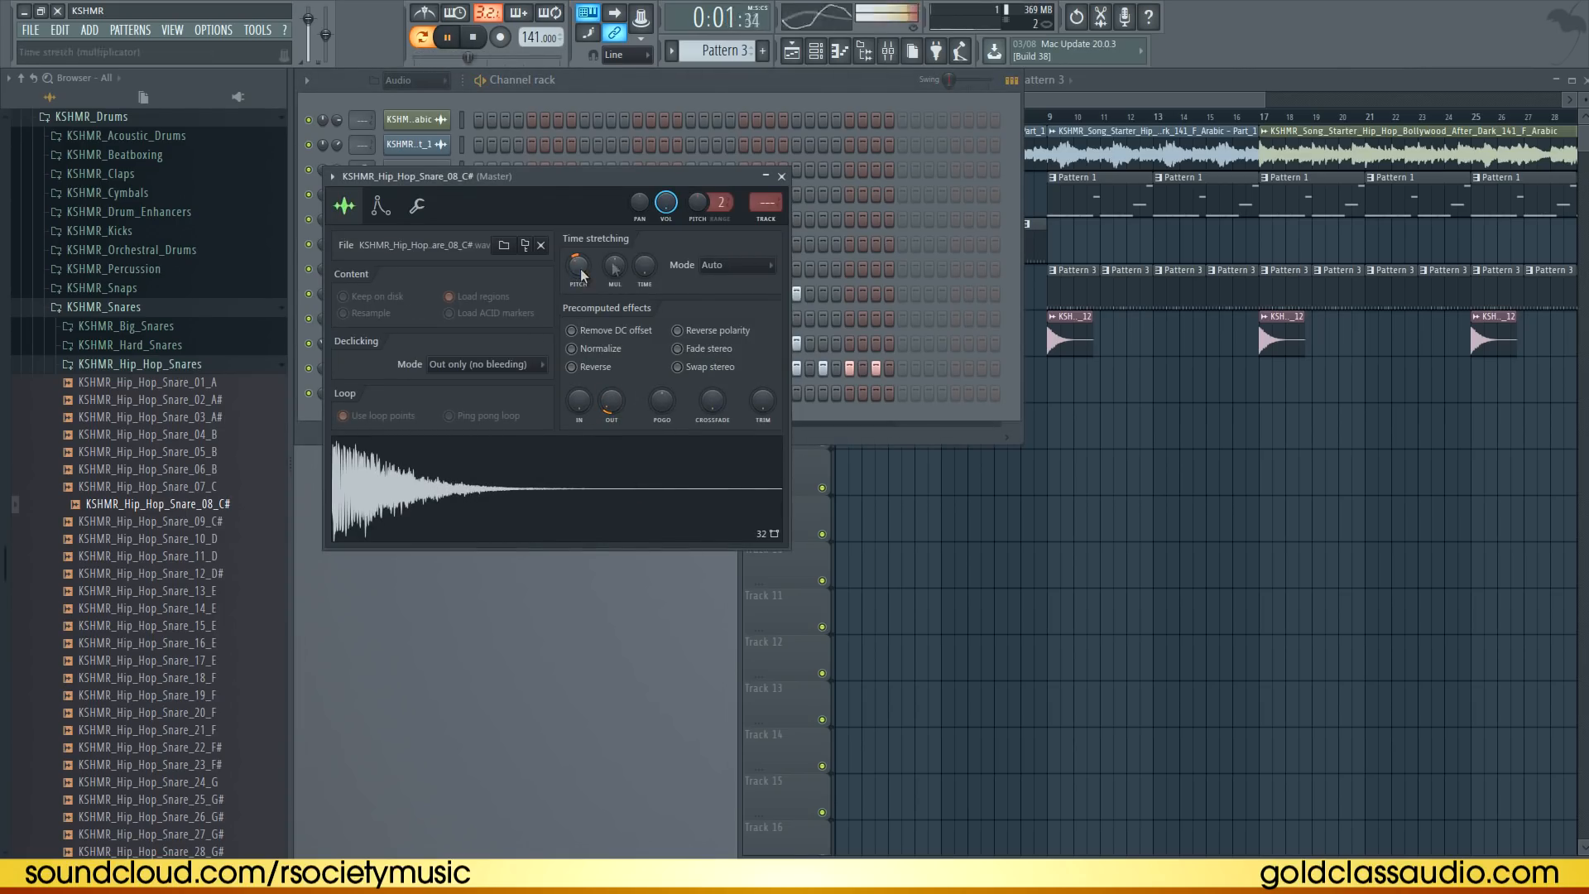
Assign the snare channel to mixer insert 6 and preview it
left_click(765, 220)
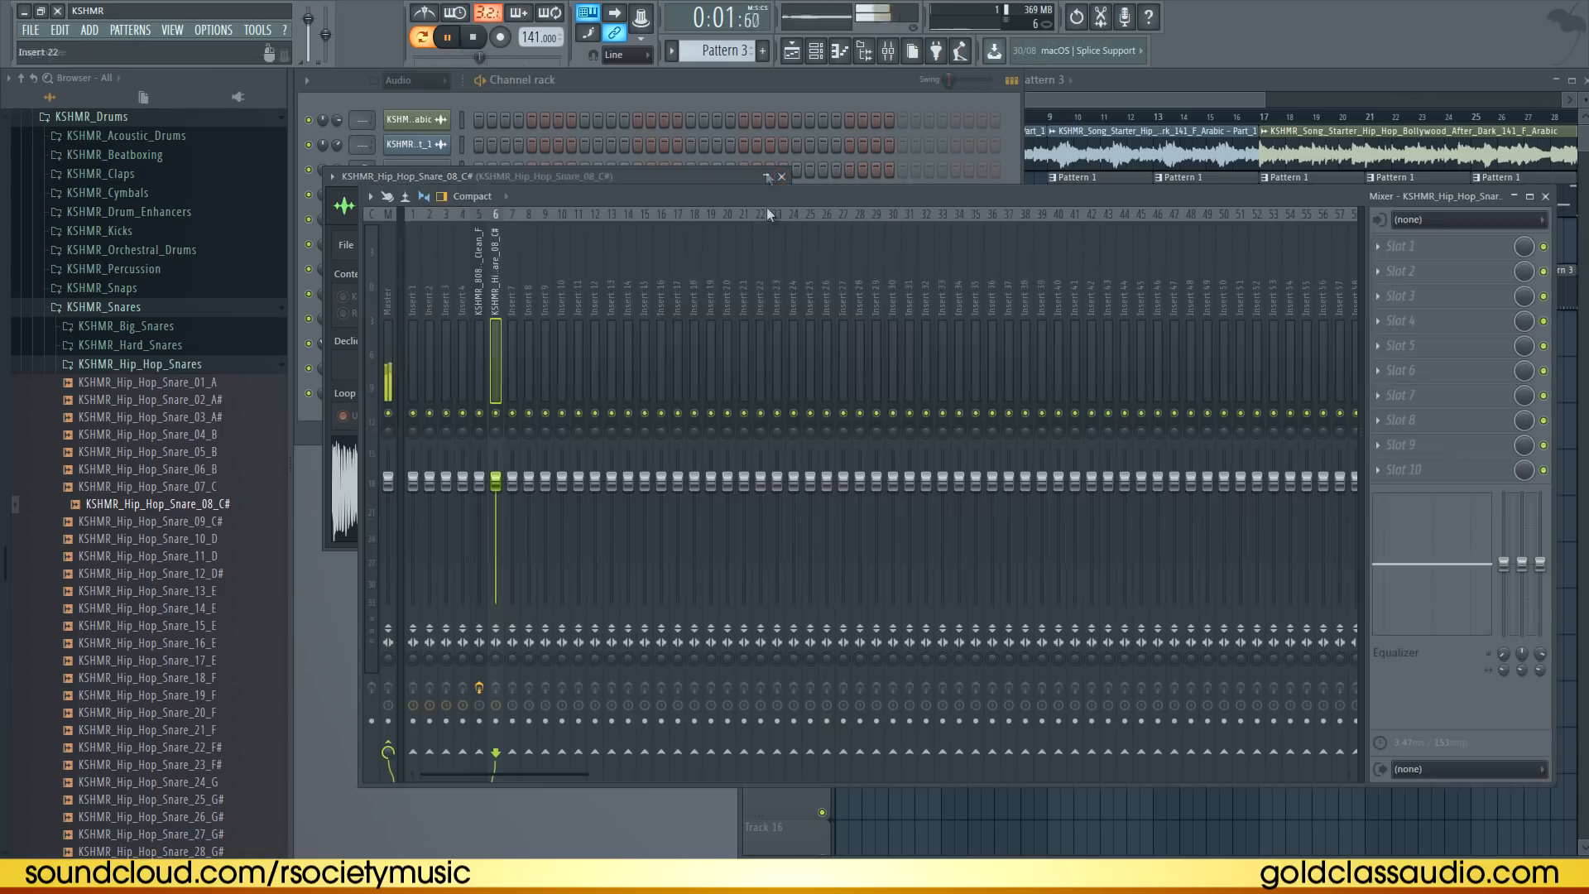
left_click(710, 84)
key("space")
left_click(417, 294)
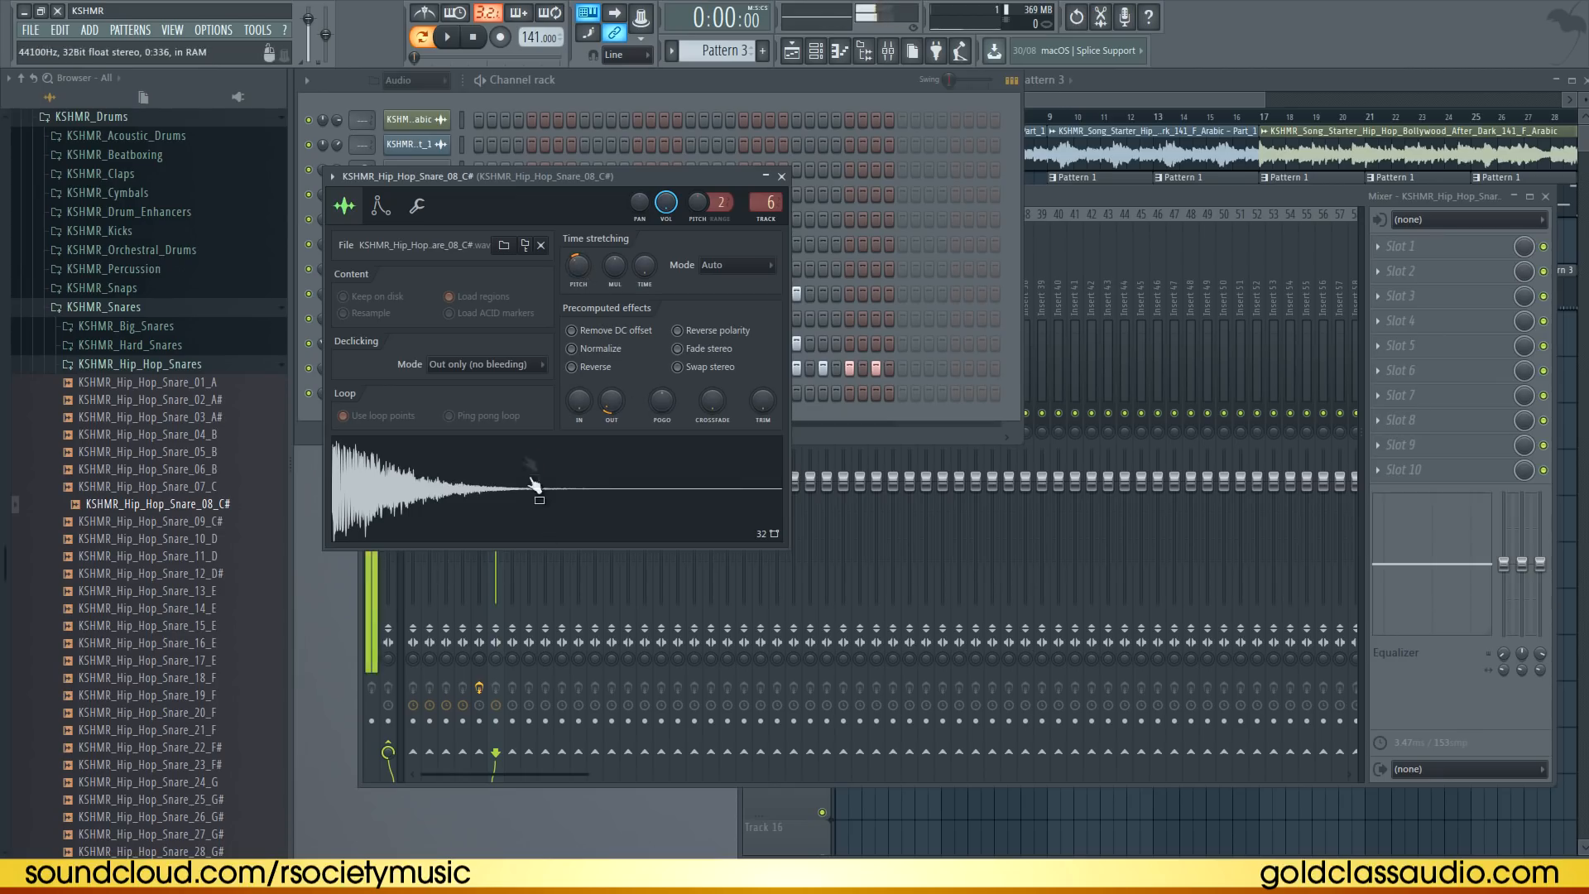
left_click(781, 176)
Load Fruity WaveShaper into the first effect slot of the snare's mixer insert
left_click(1146, 199)
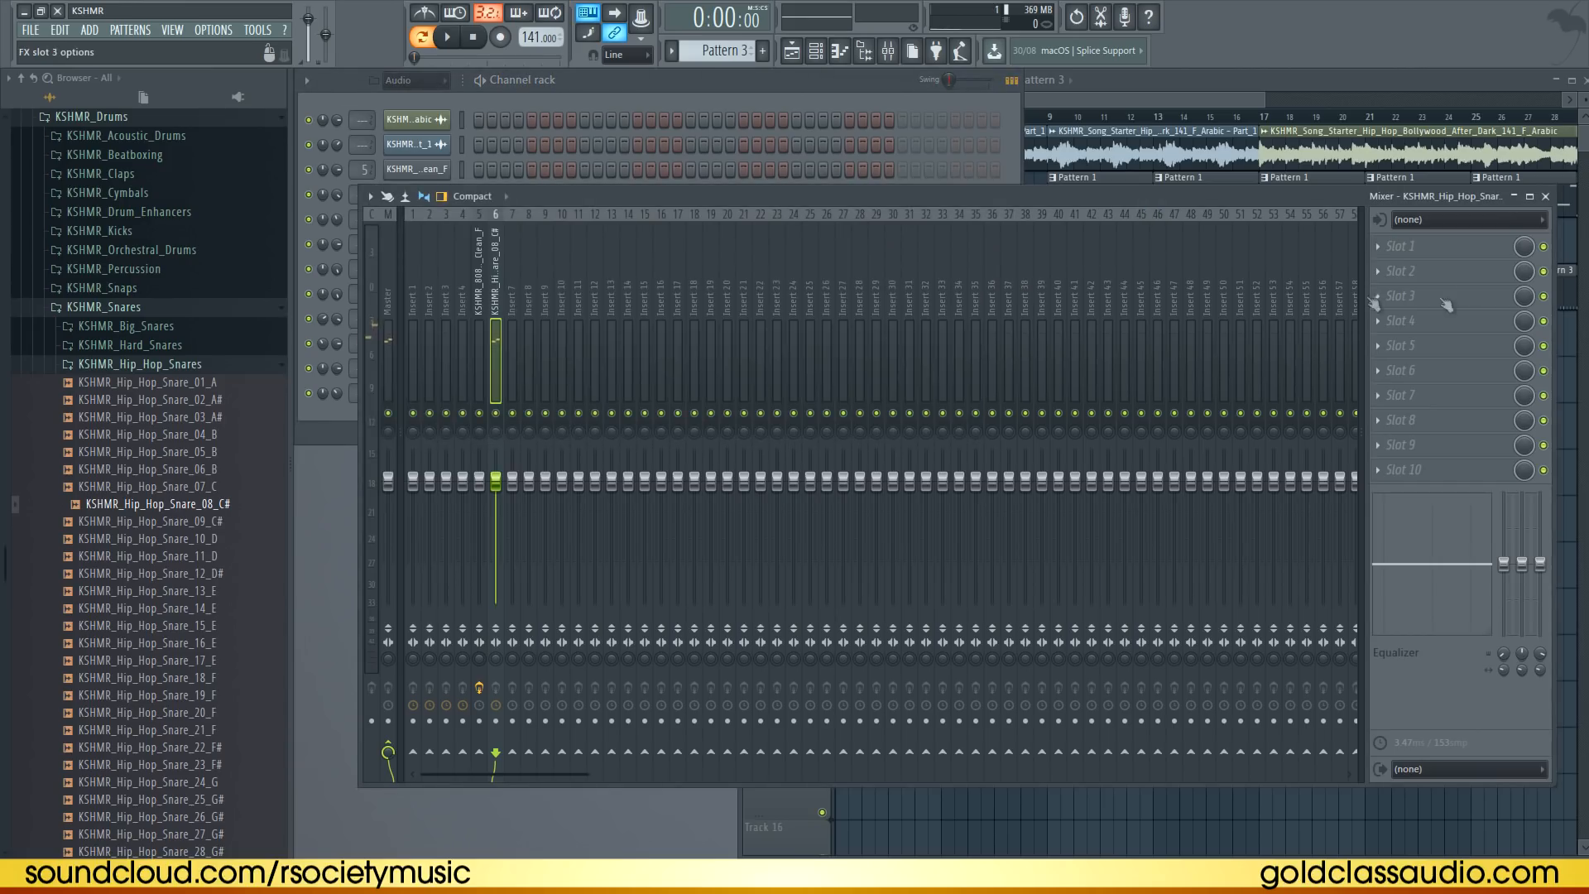
left_click(1407, 246)
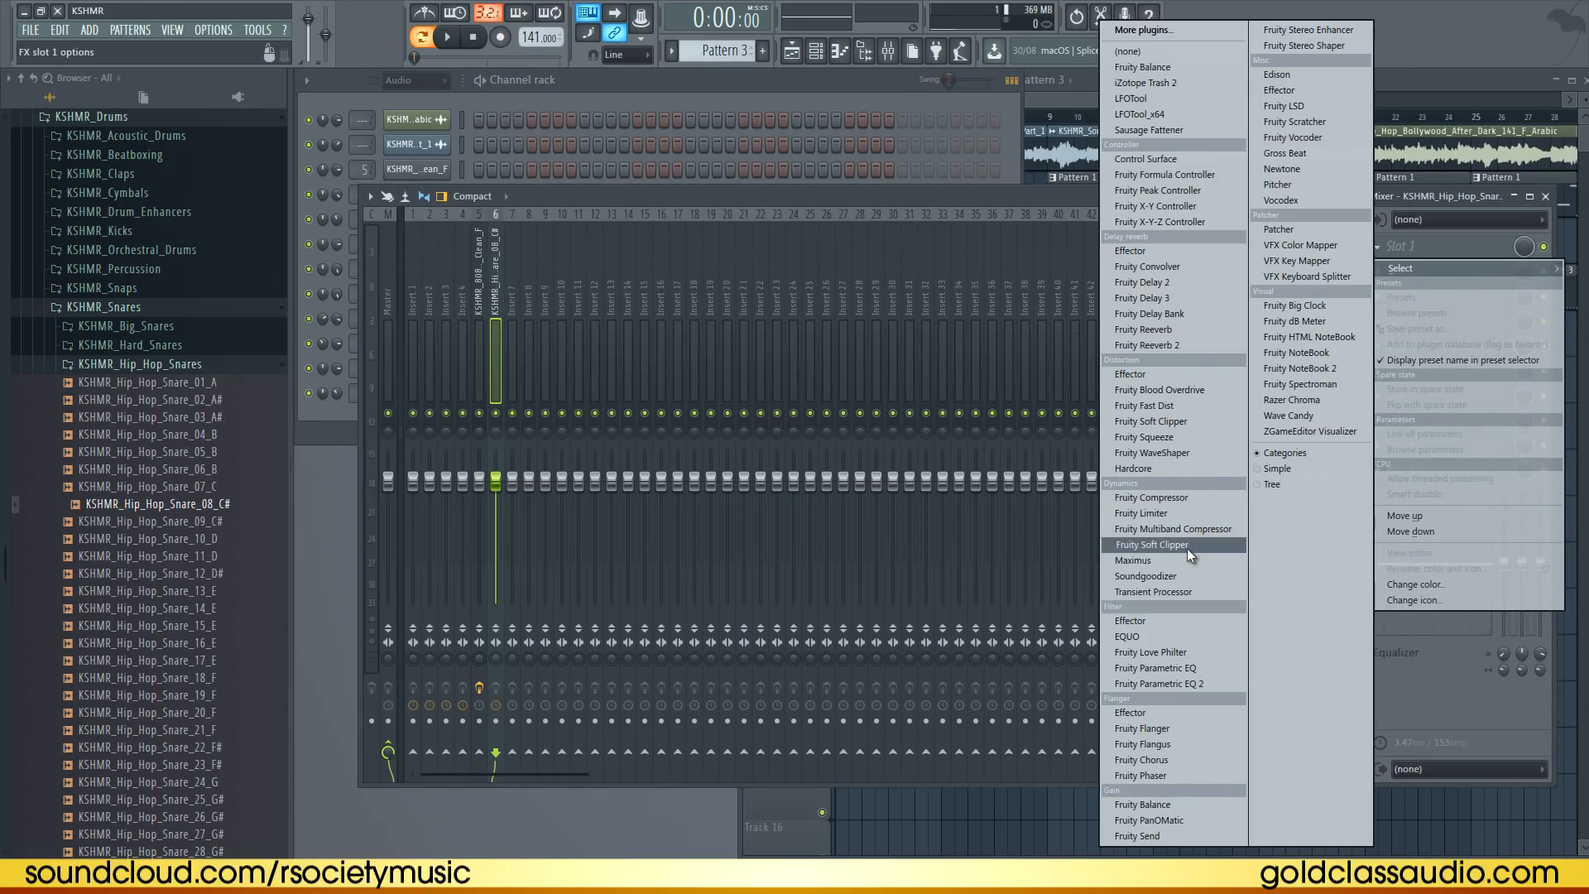
left_click(1159, 453)
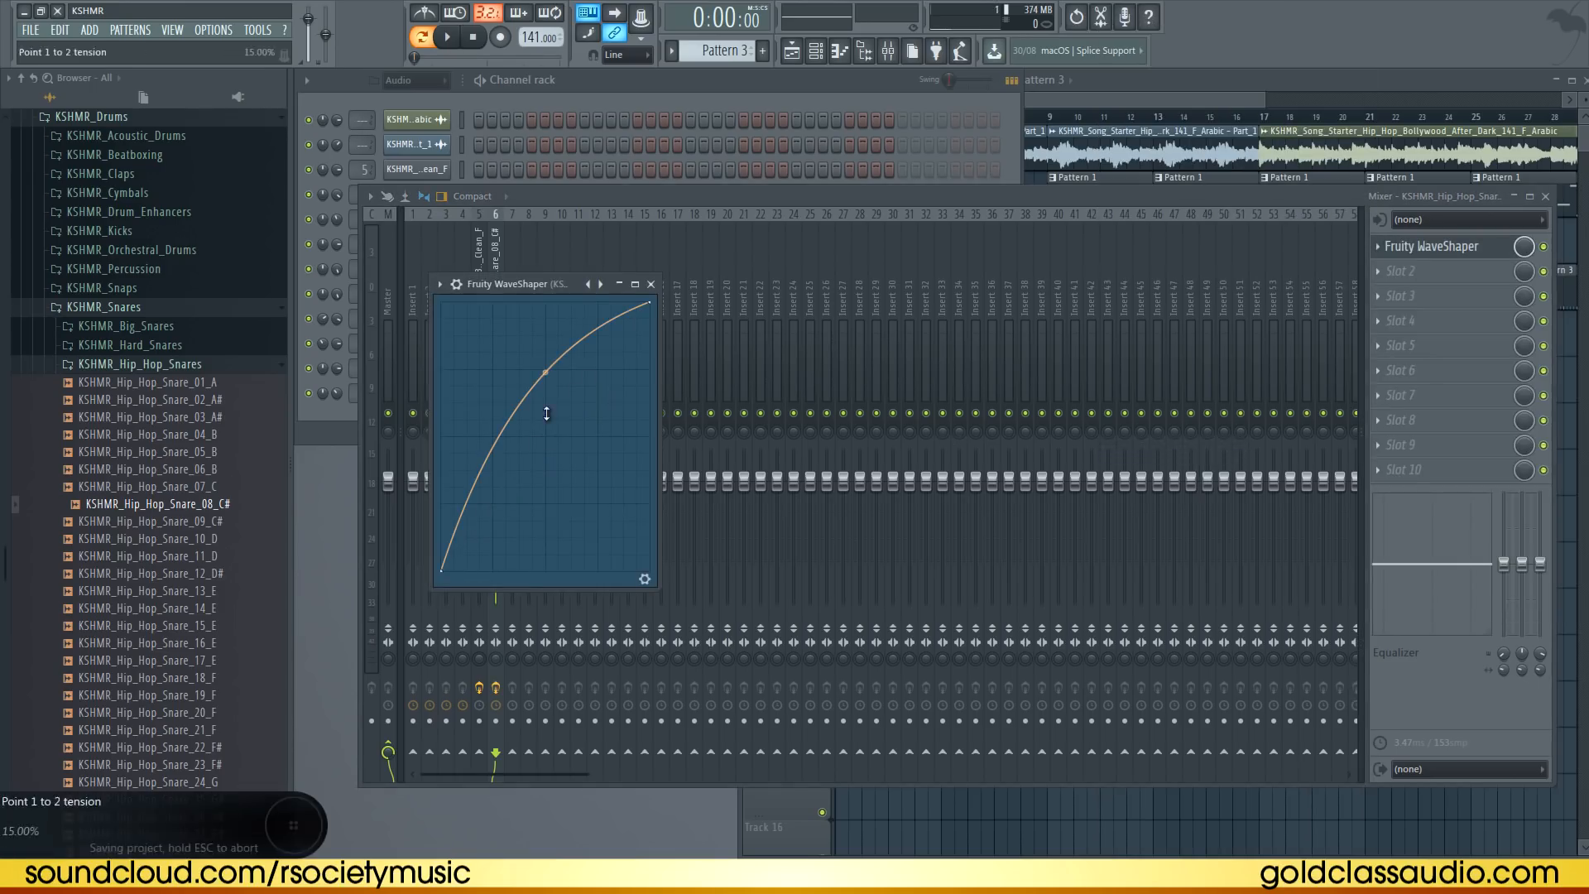
key("space")
Raise the volume of the ..._03_A# snare channel and close the WaveShaper window
left_click(482, 76)
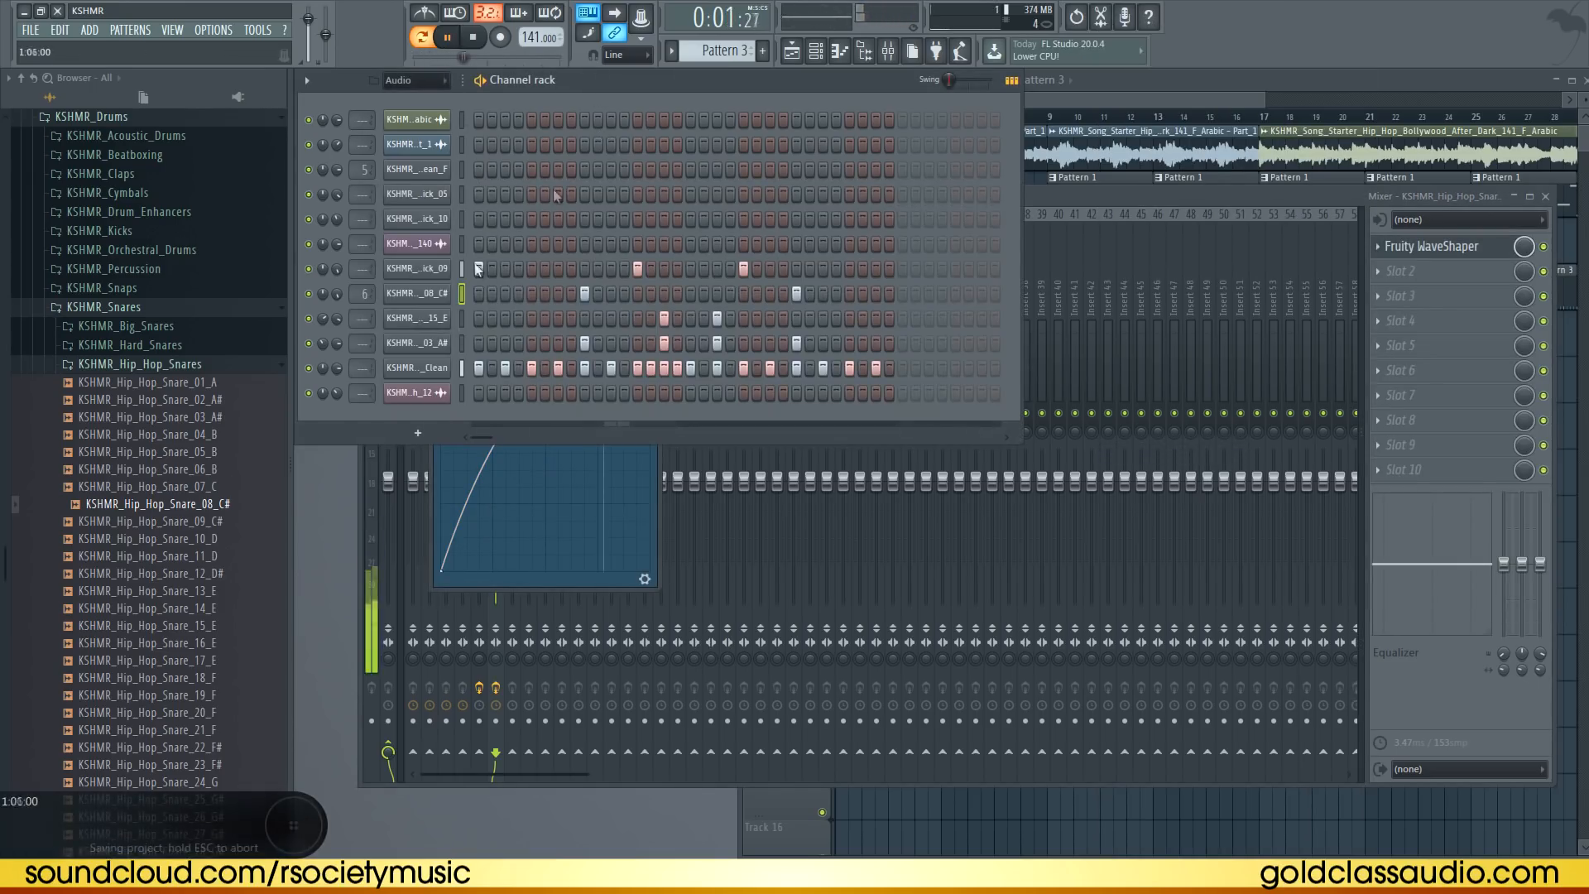
left_click_drag(362, 343, 365, 308)
left_click(534, 501)
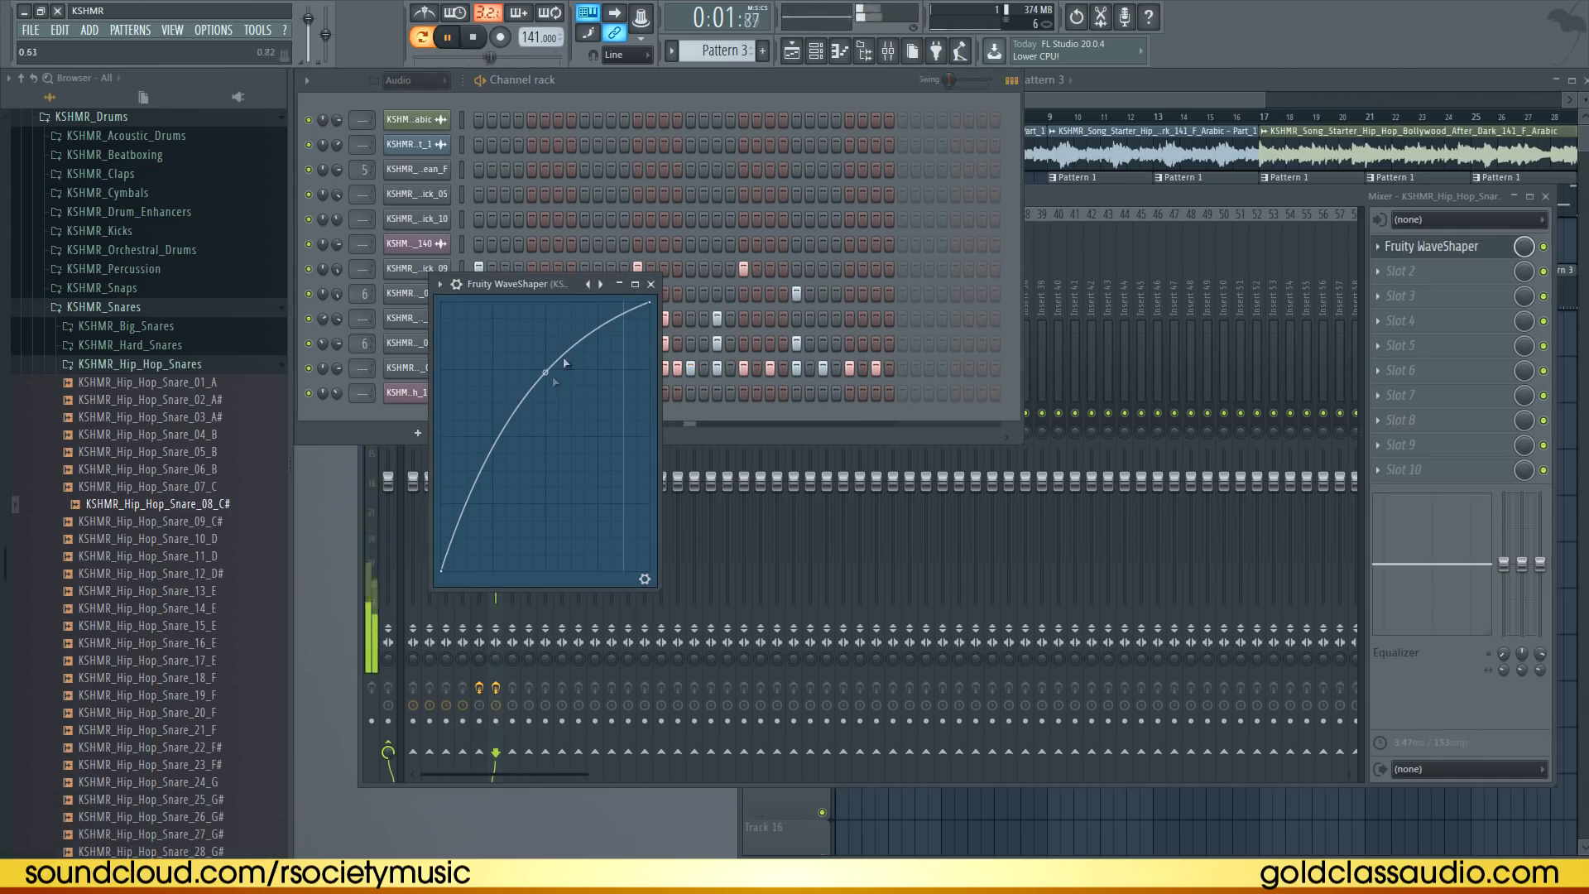
left_click(651, 287)
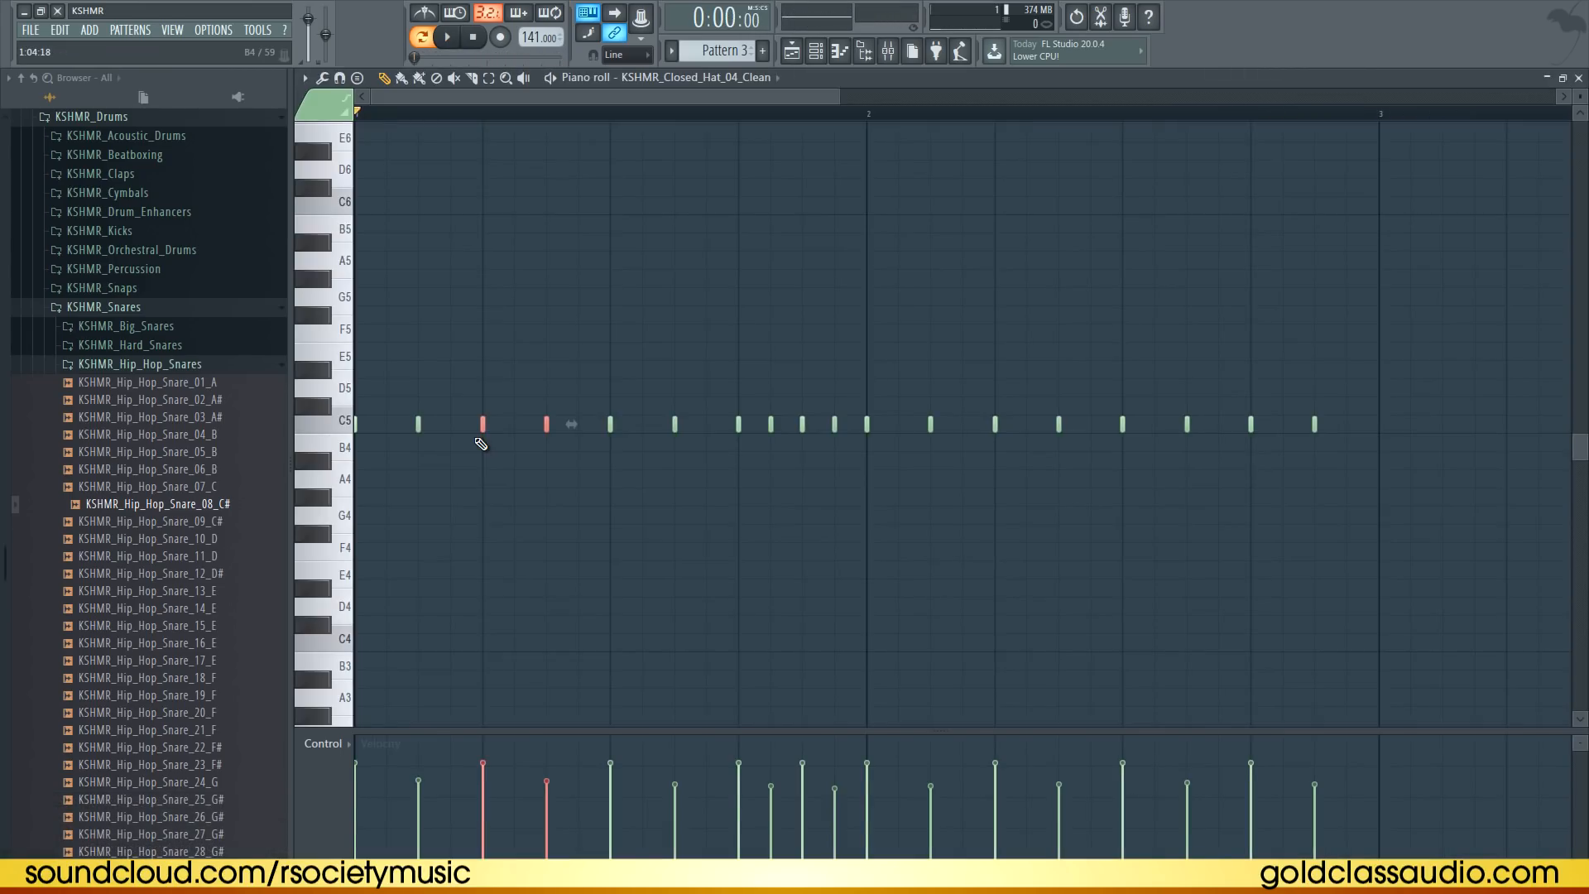
Transpose the selected closed hi-hat roll notes down several semitones to about D4 and C4, previewing playback
key("shift+Down")
key("shift+Down")
key("shift+Down")
key("shift+Down")
key("space")
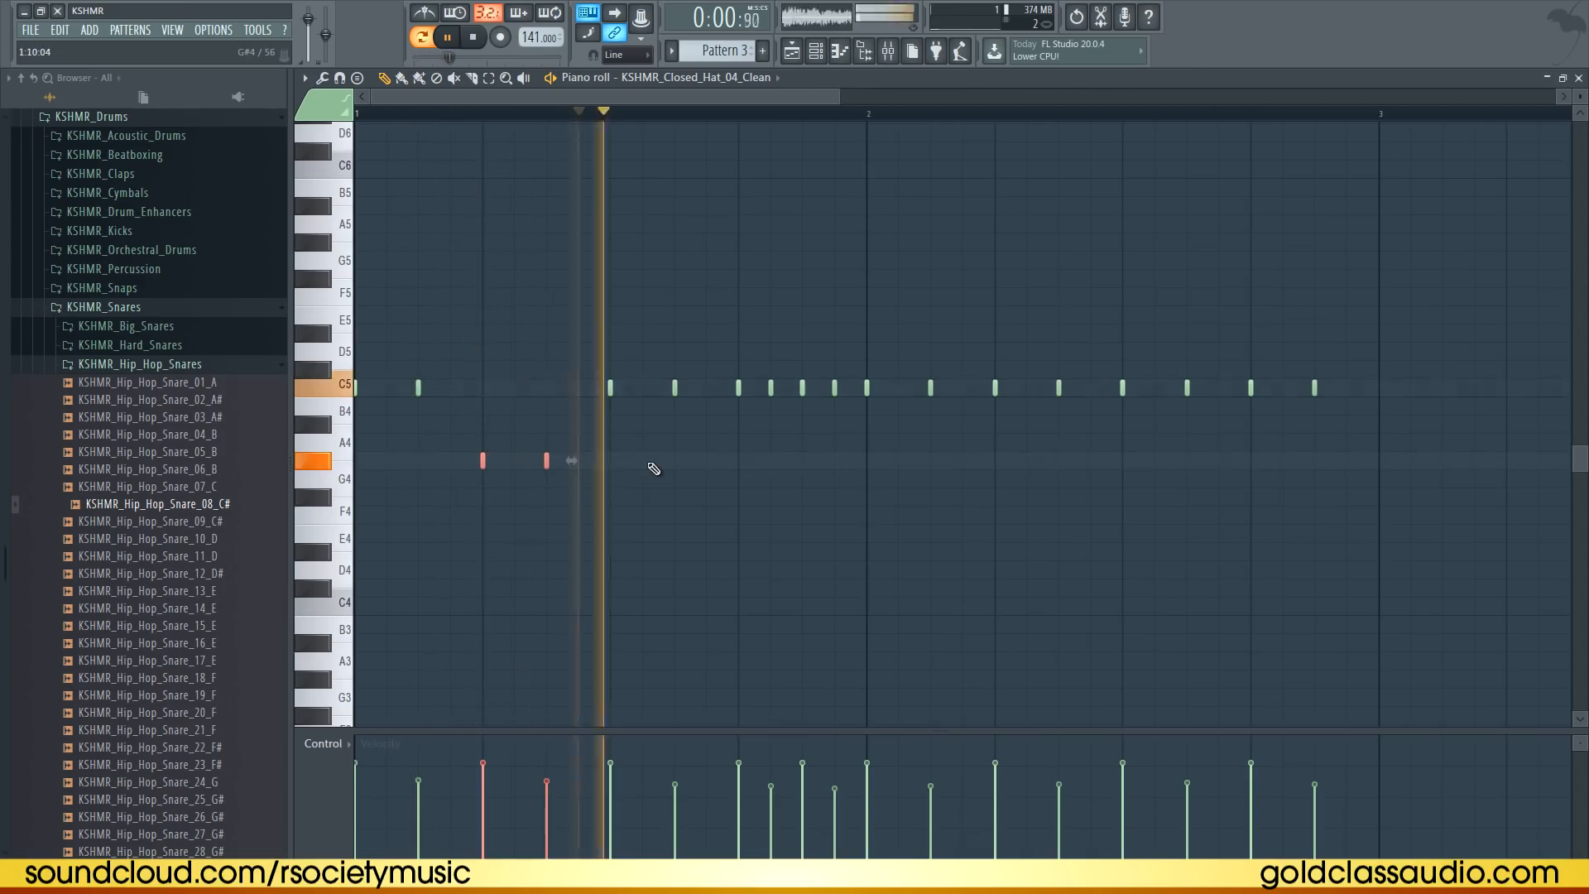
key("shift+Down")
key("shift+Down")
key("shift+Down")
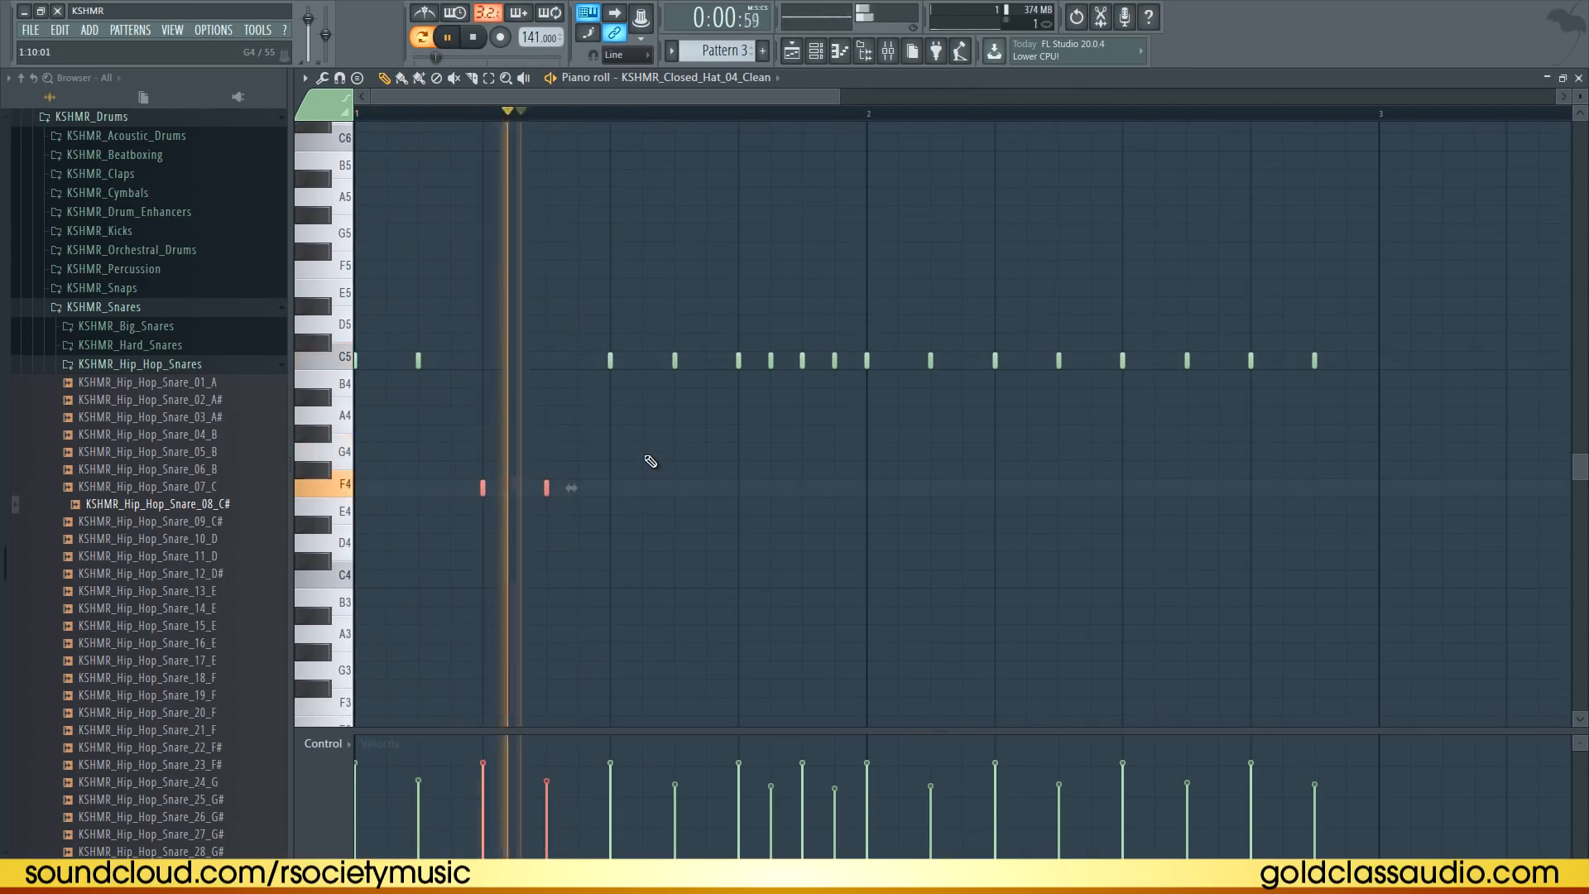
key("shift+Down")
key("shift+Down")
key("shift+Down")
left_click(618, 476)
key("space")
left_click(544, 550)
key("space")
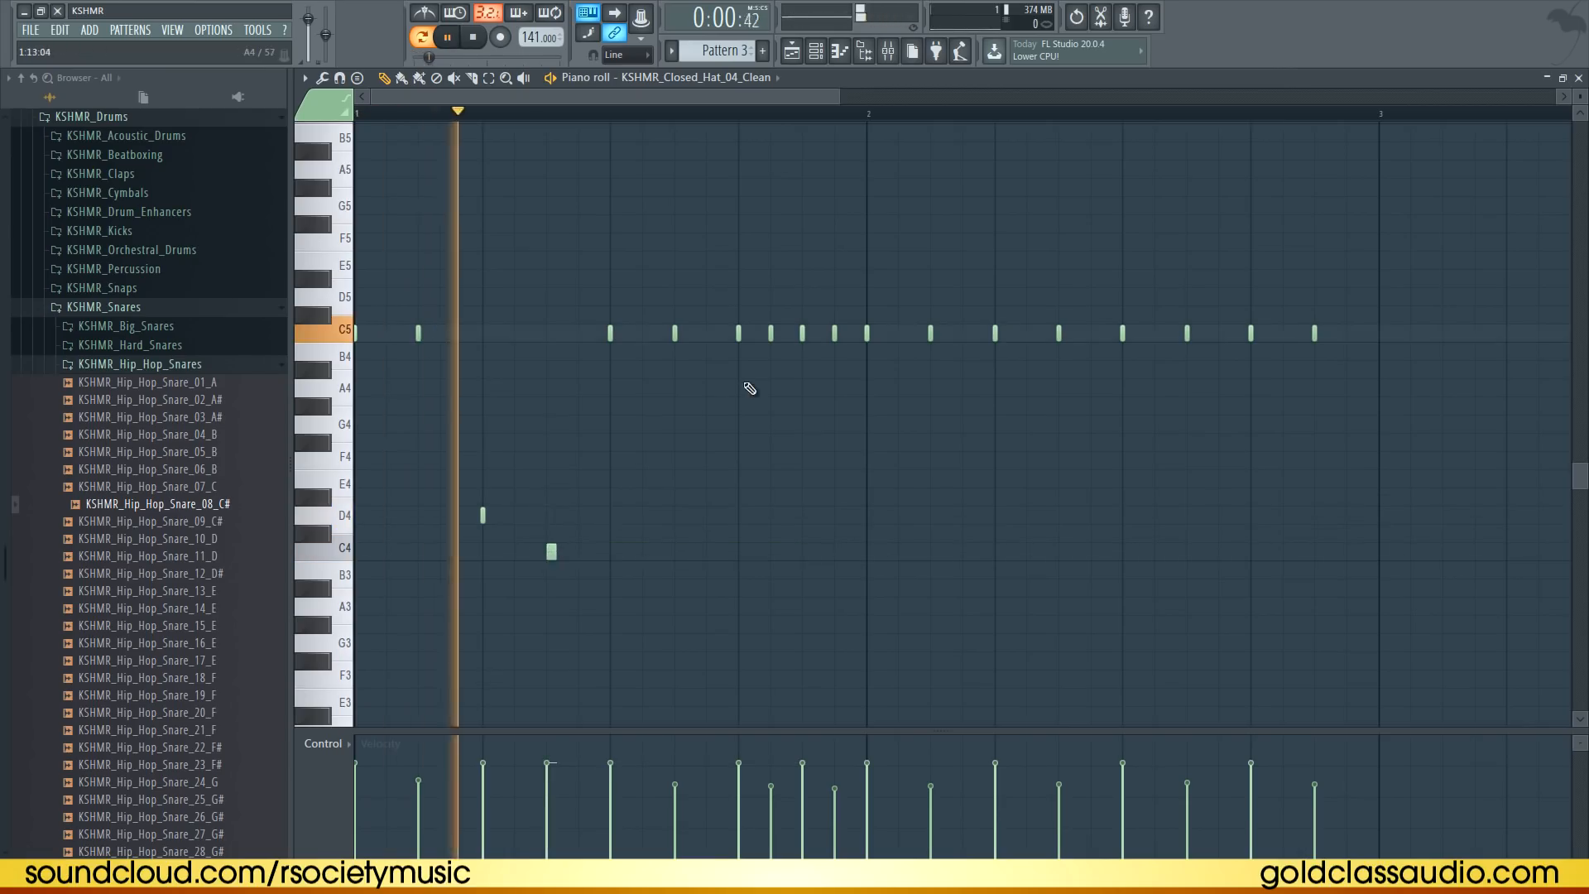
Move the second low hat note up to D4 and add another D4 hat note in bar 2, previewing
key("space")
left_click_drag(551, 551, 552, 515)
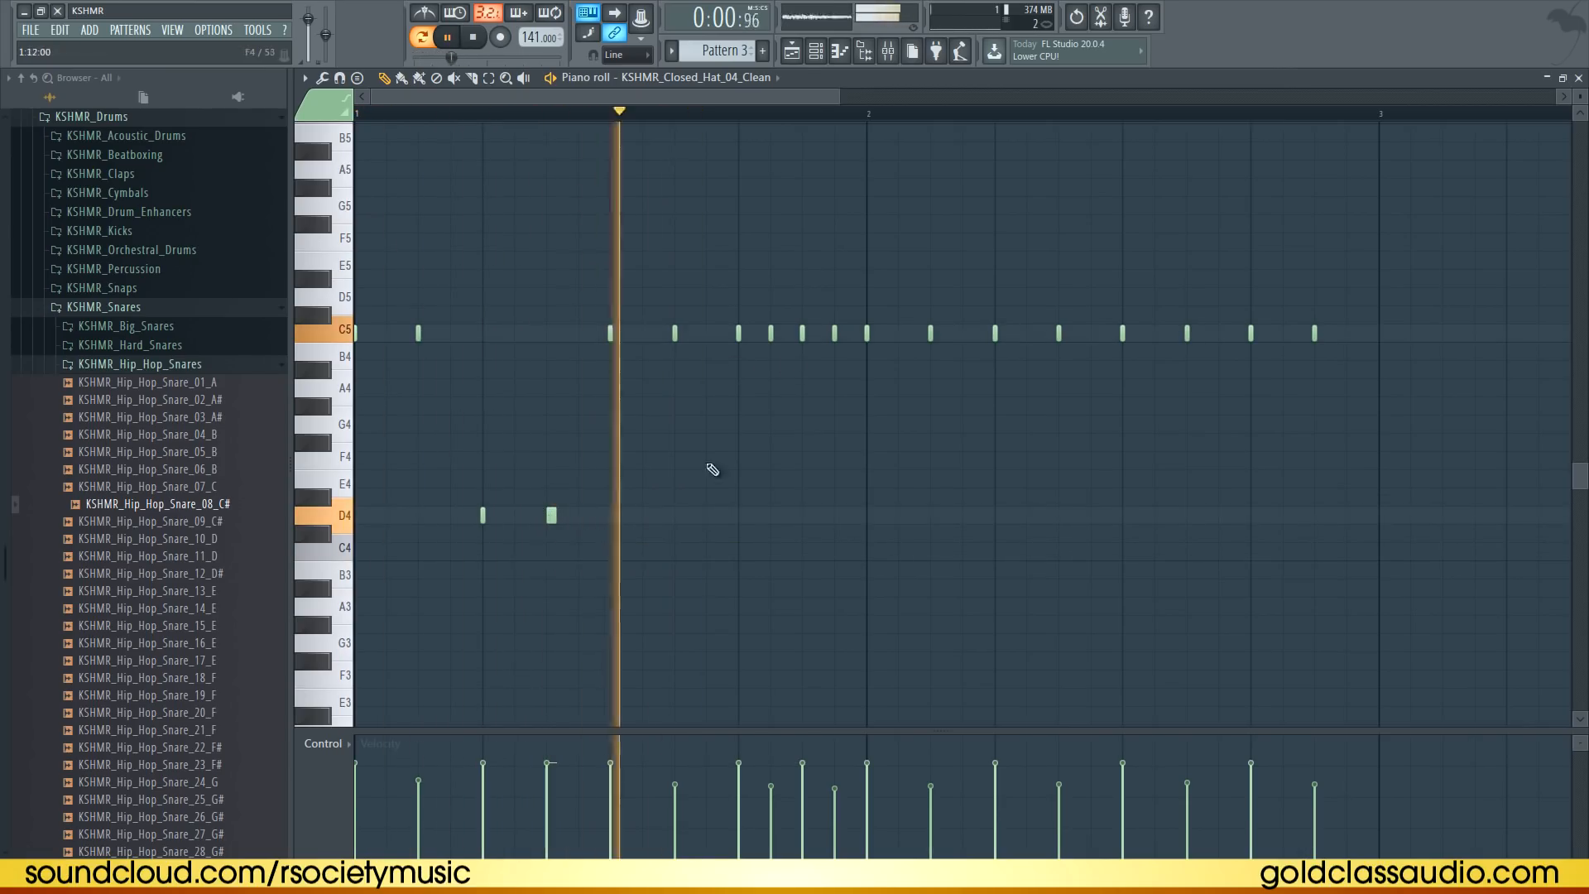
key("space")
left_click(1126, 515)
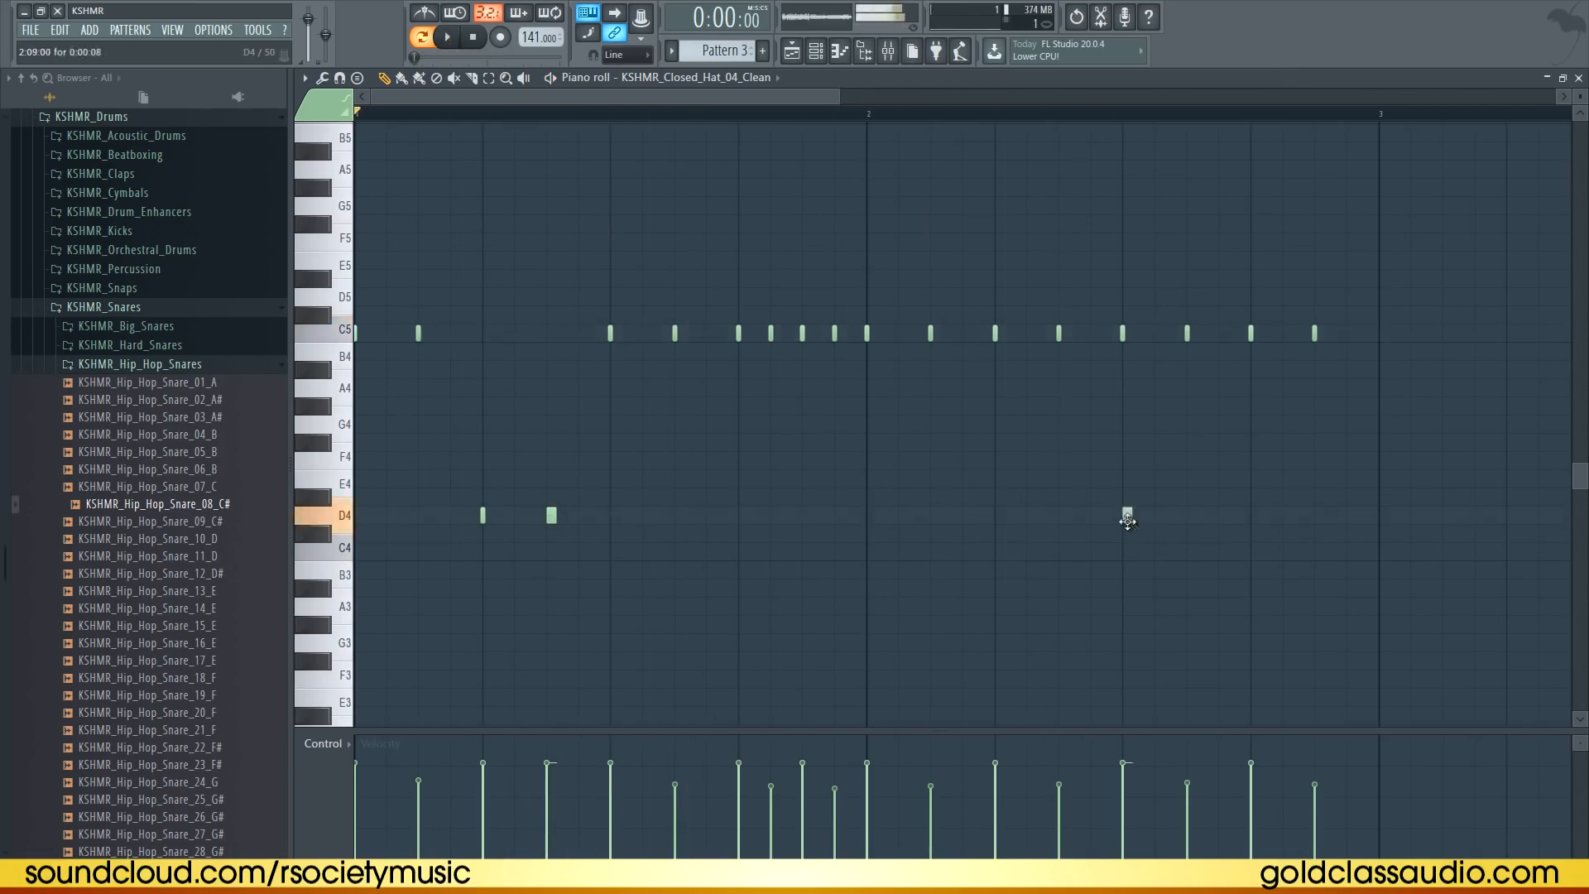
key("space")
Delete two closed-hat notes near the end and duplicate the selected notes across the second half of the pattern
left_click_drag(1384, 490, 1070, 594)
left_click(1233, 586, "ctrl")
right_click(1315, 334)
right_click(1123, 333)
left_click_drag(1164, 292, 862, 339)
key("ctrl+b")
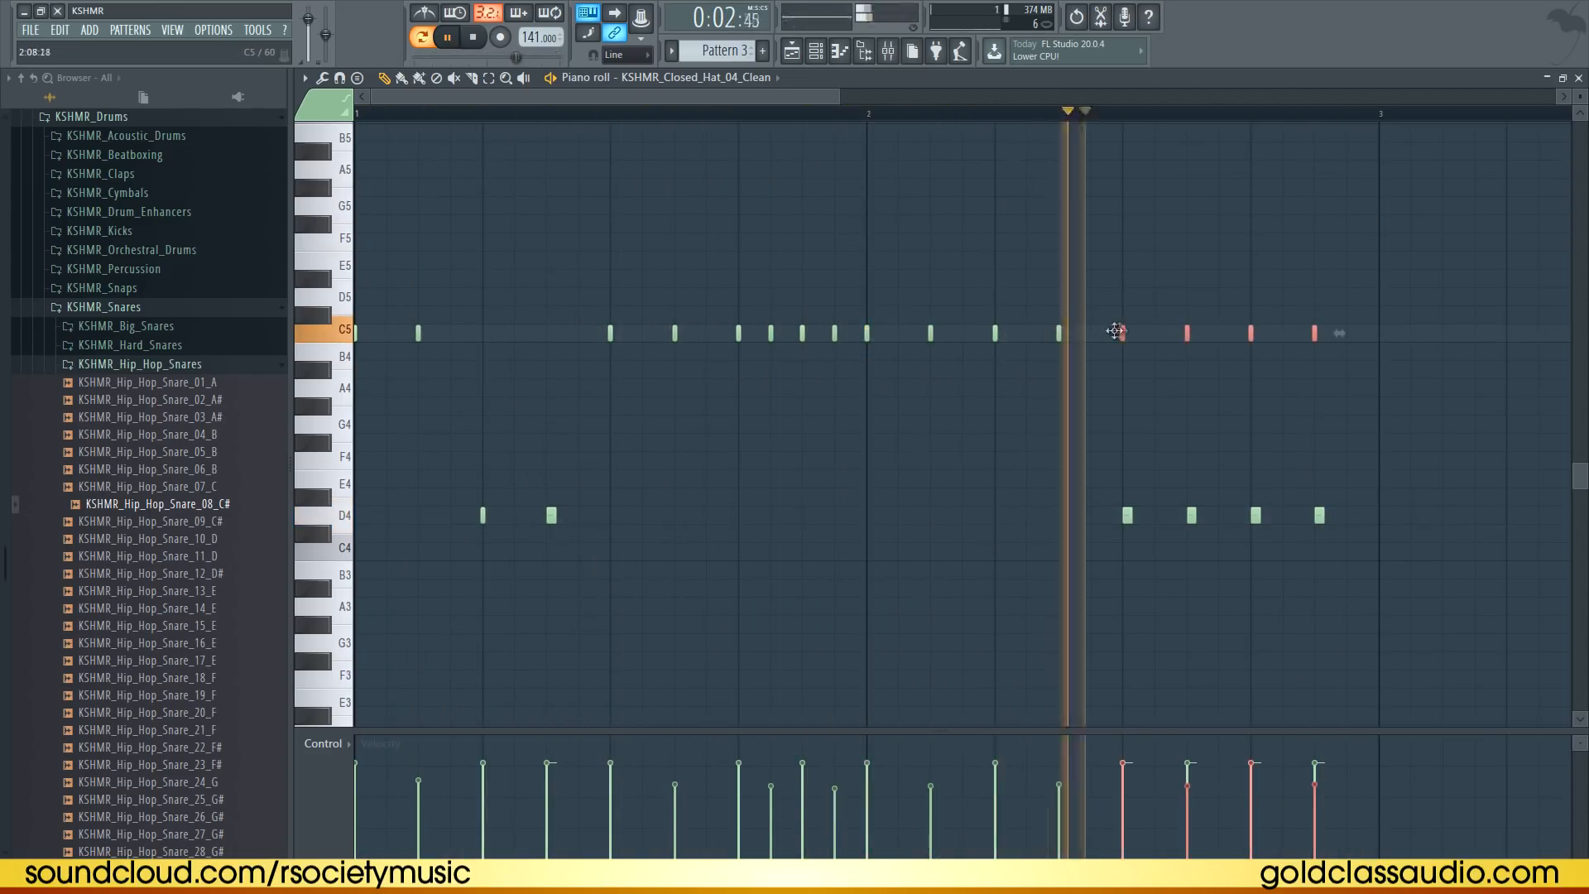
Close the piano roll, route the closed hi-hat to its own mixer insert and load Fruity Reeverb into its first slot
left_click(1579, 77)
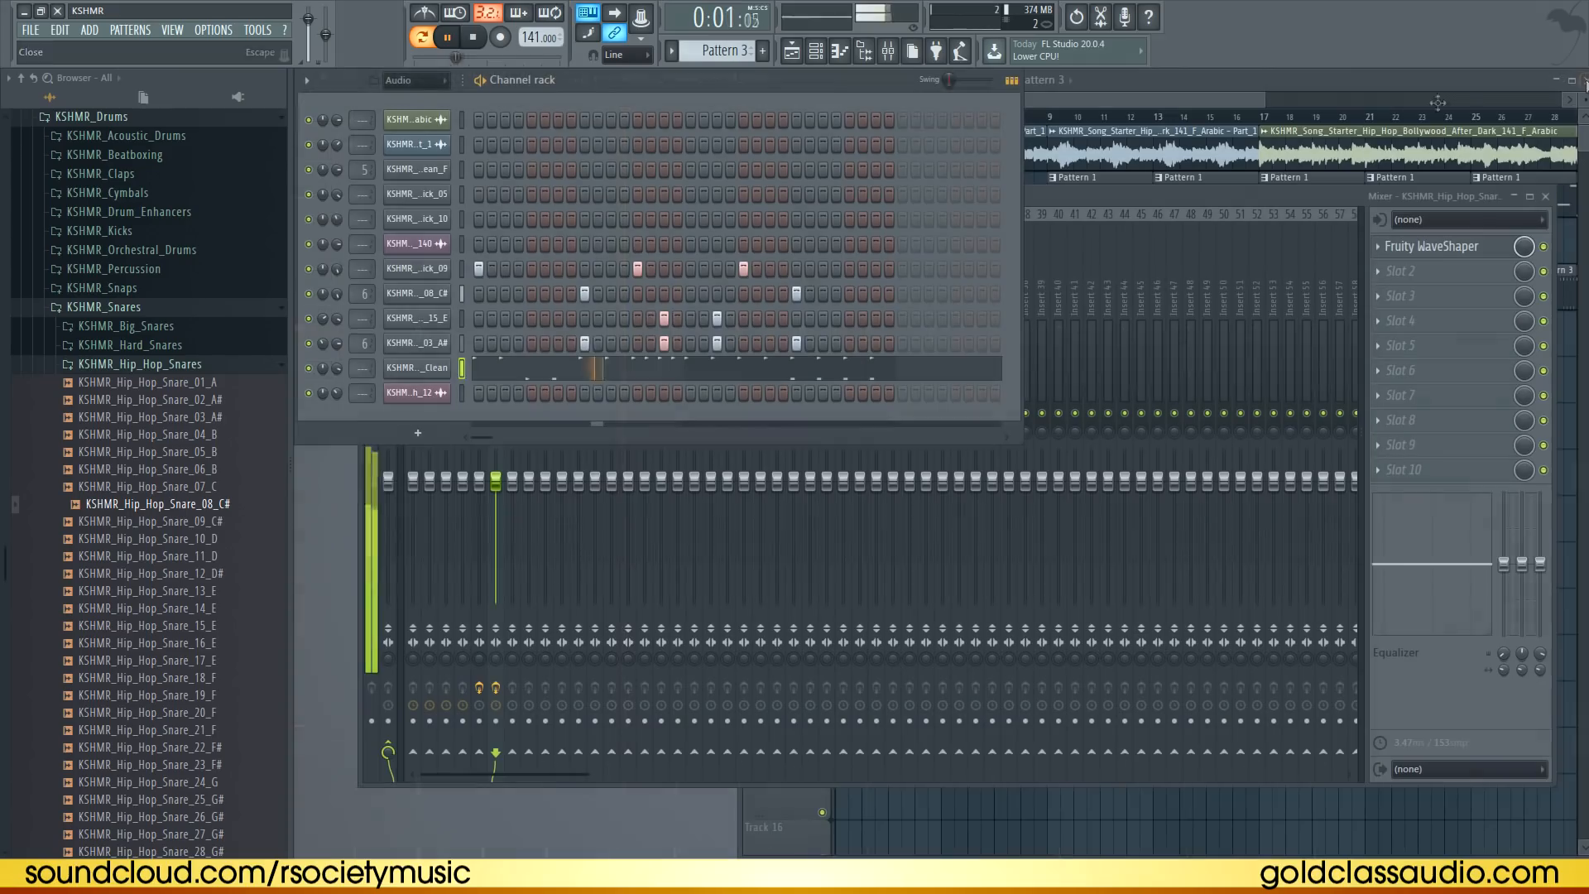
key("space")
key("ctrl+l")
left_click(1417, 245)
left_click(1159, 336)
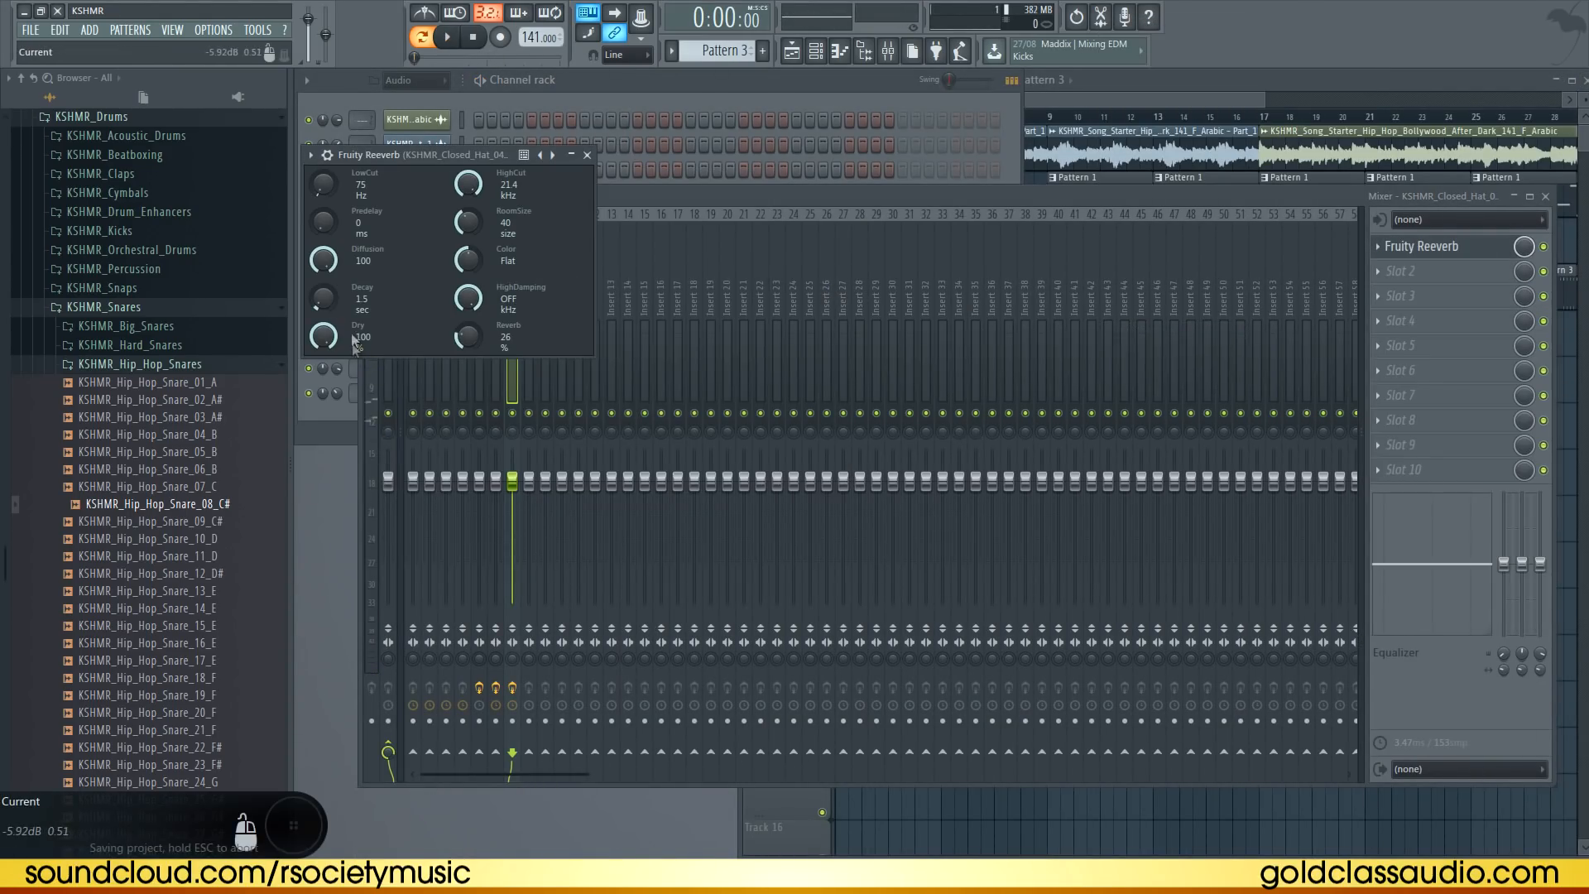
Set the reverb decay to about 0.5 sec and the dry level to 58%, previewing the hats
left_click_drag(325, 301, 328, 325)
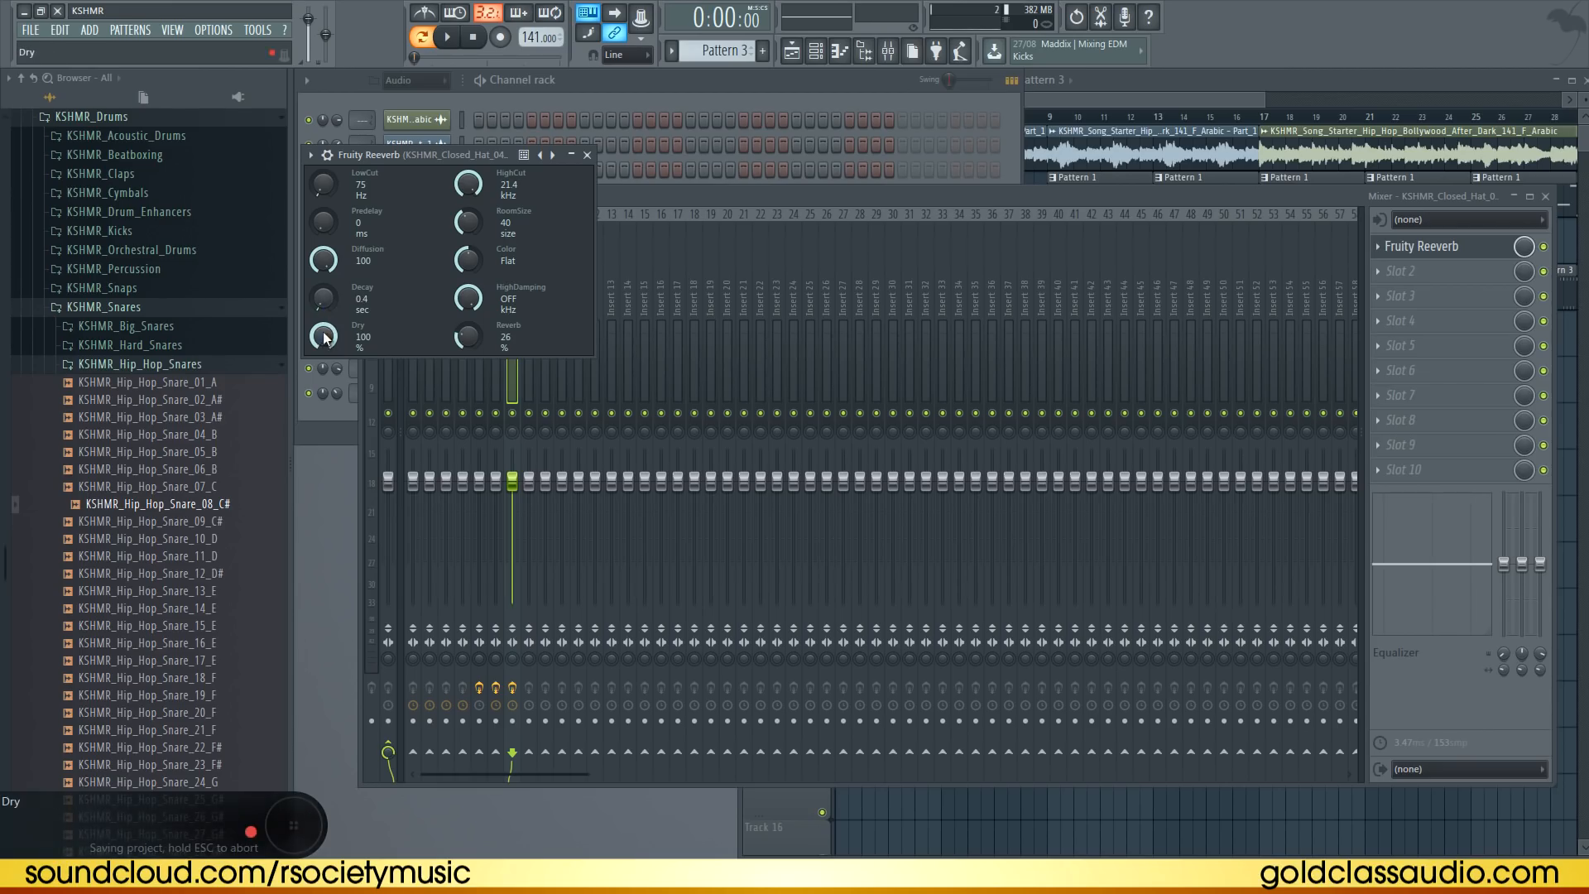
key("space")
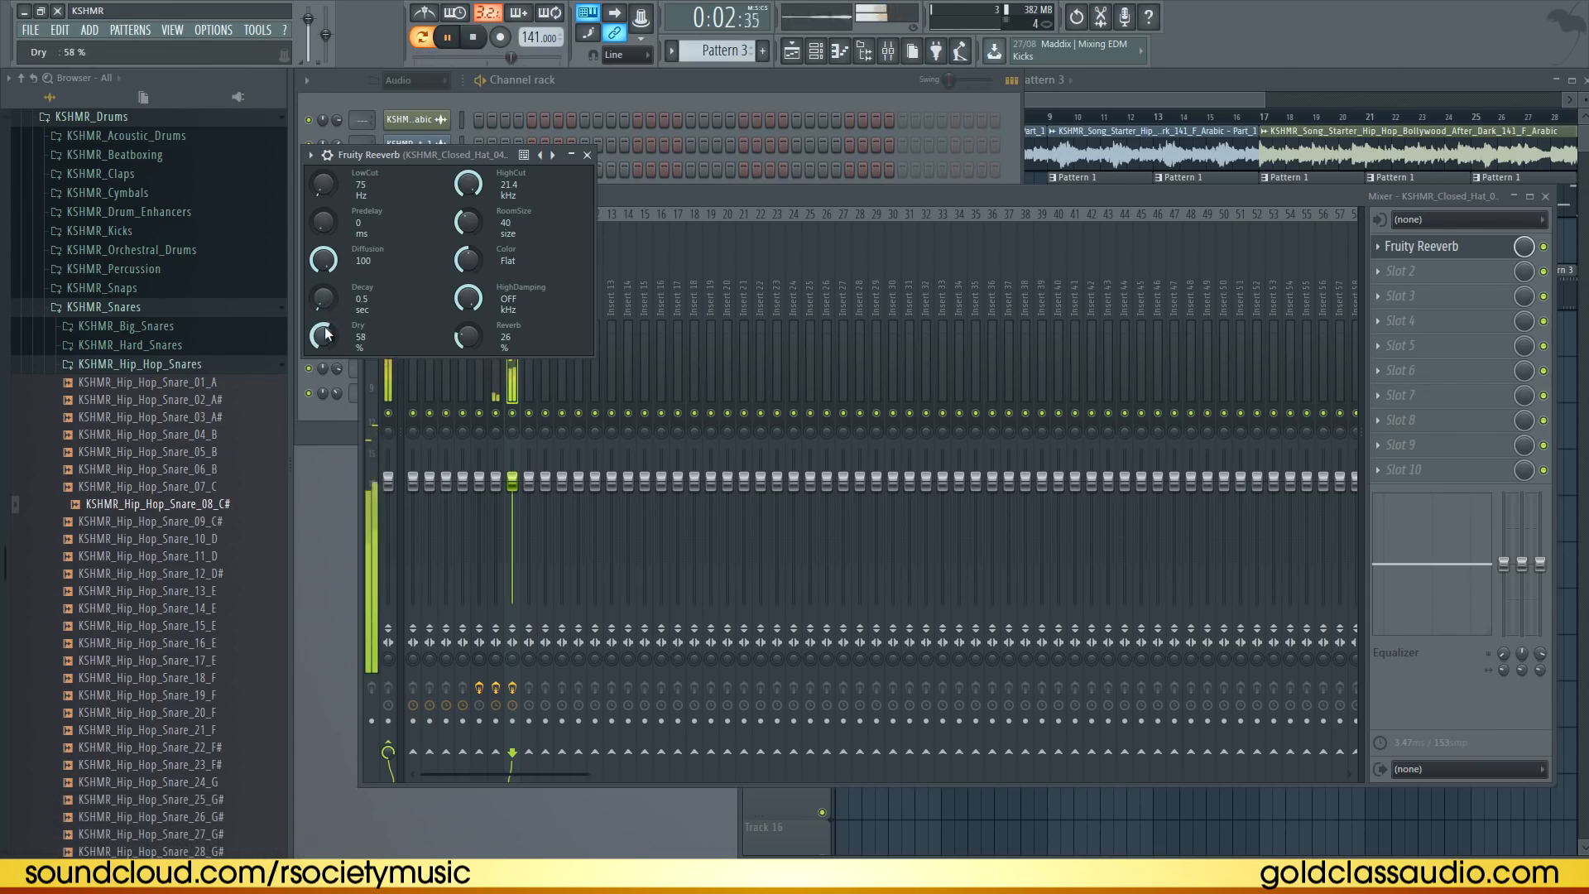
key("space")
Add Fruity Stereo Shaper to the hi-hat insert's second slot and close the effect windows
left_click(1393, 276)
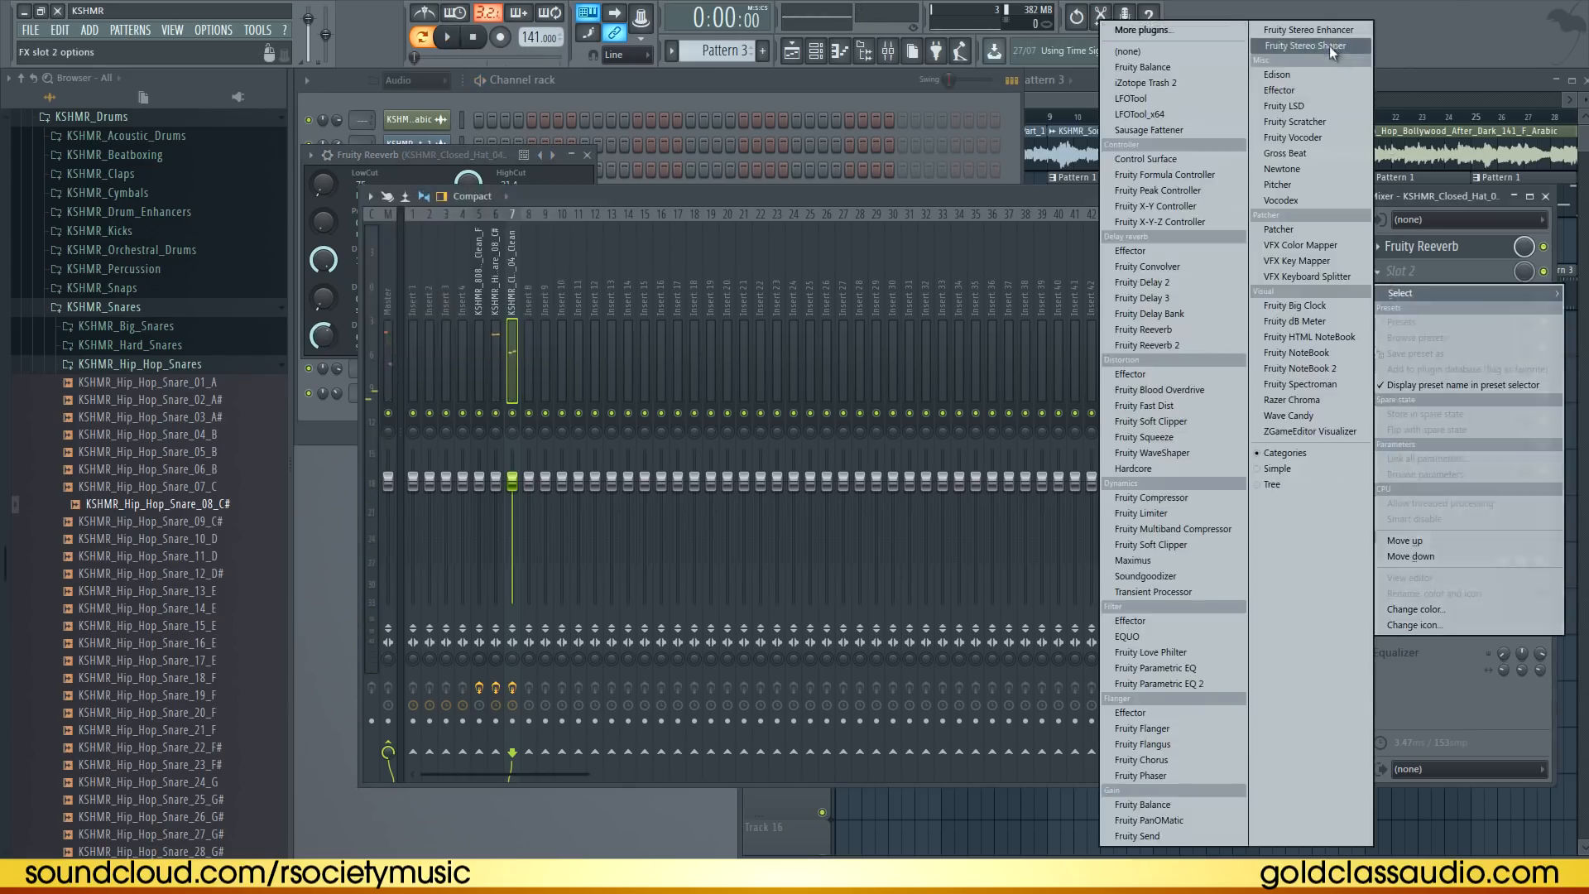
left_click(1308, 47)
left_click(333, 177)
mouse_move(356, 224)
left_click(598, 366)
left_click(544, 176)
left_click(586, 155)
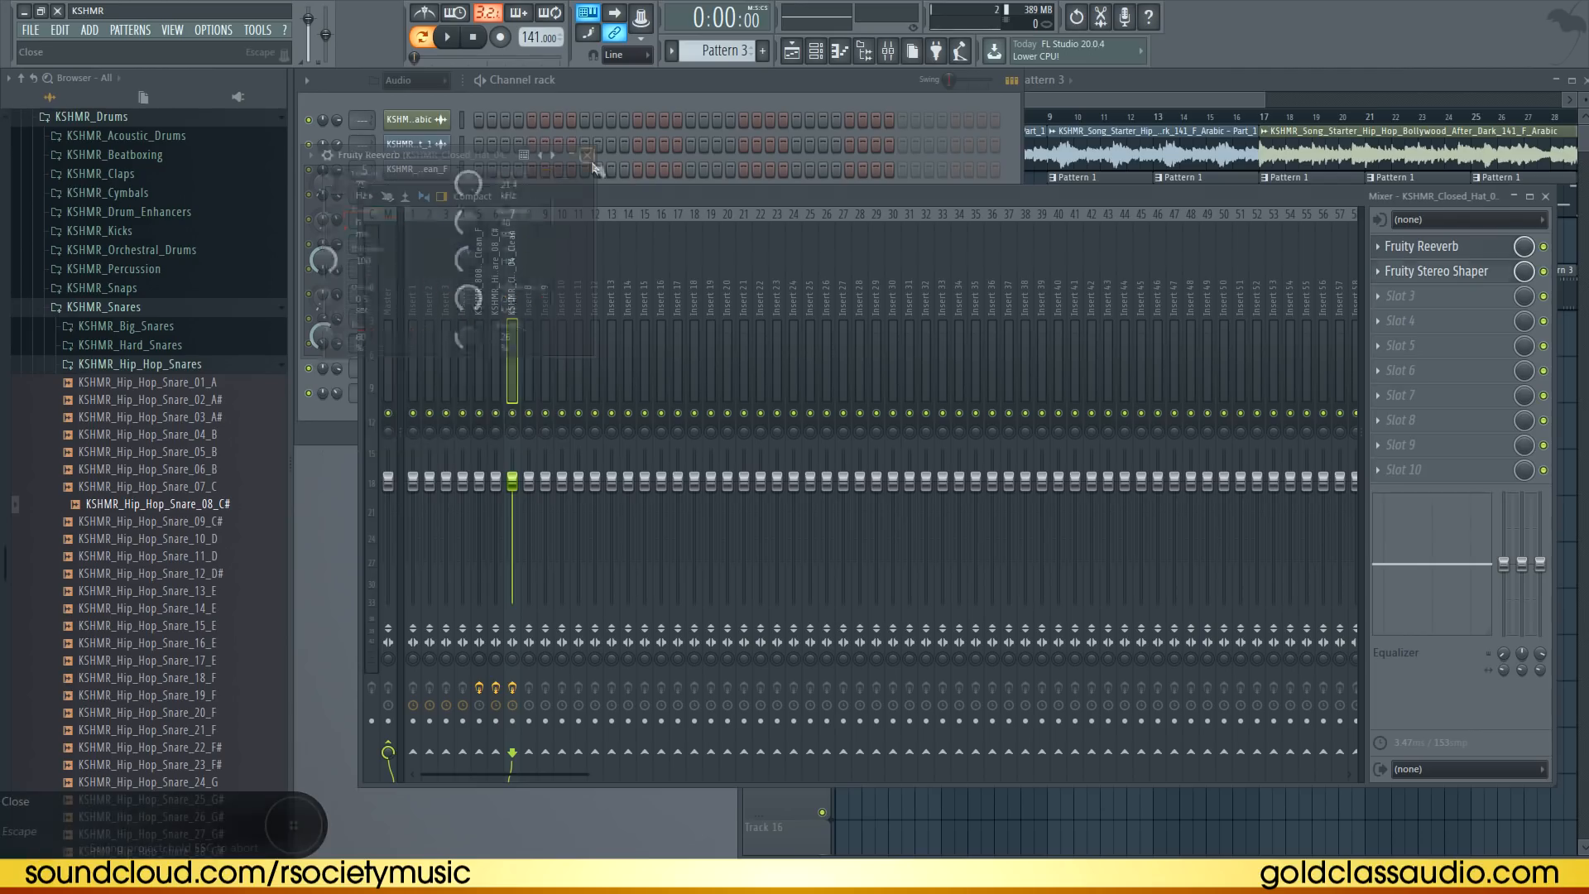
Play back the beat, then close the mixer and the hi-hat channel settings window
key("space")
left_click(1545, 196)
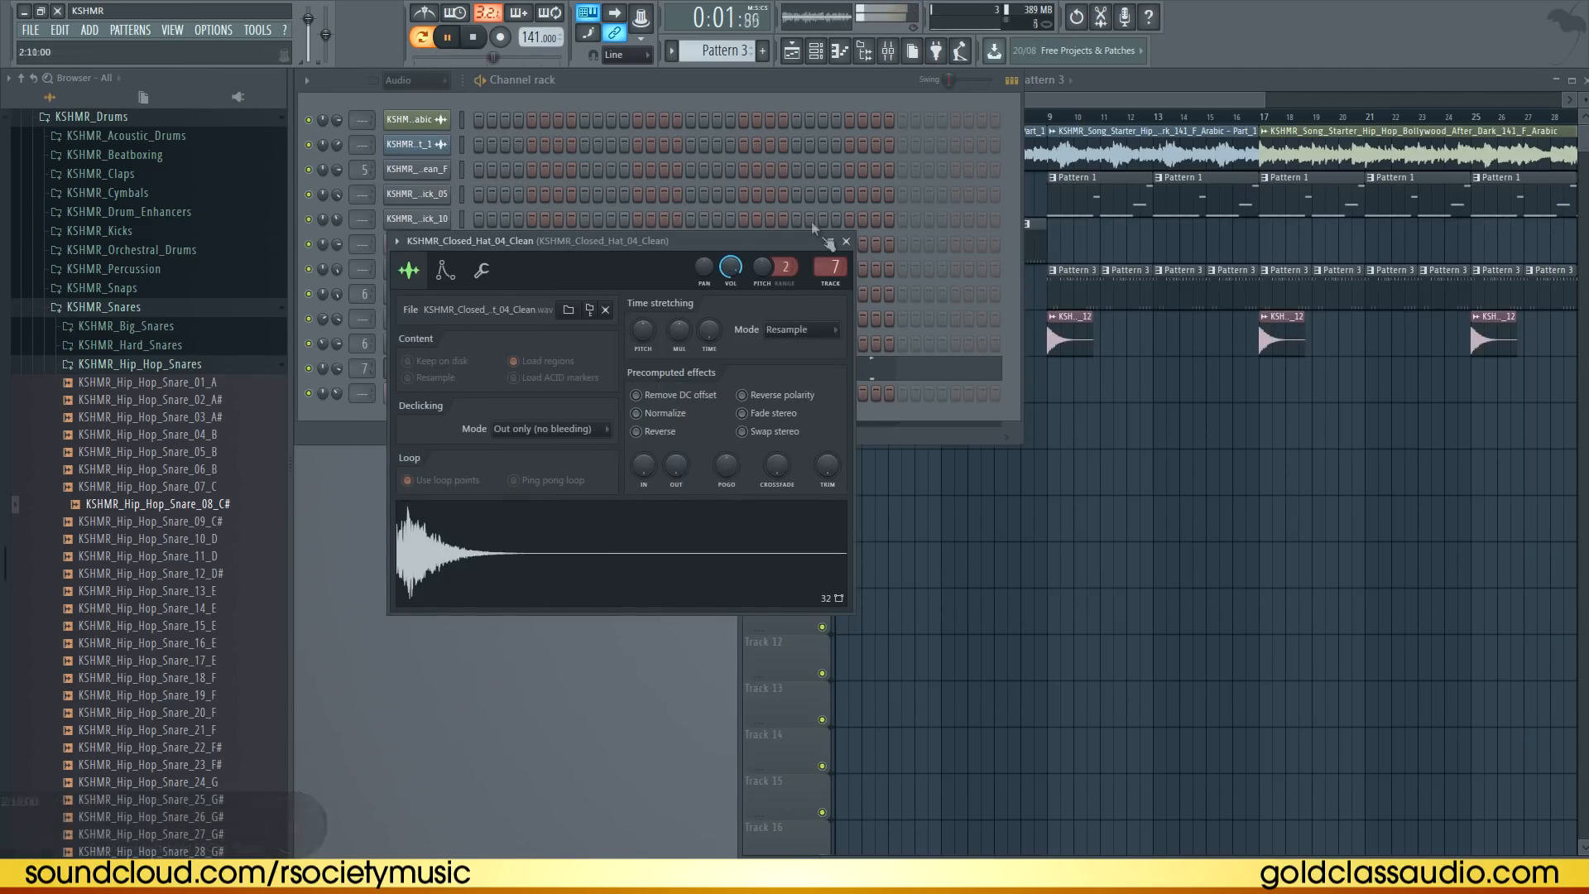
left_click(843, 241)
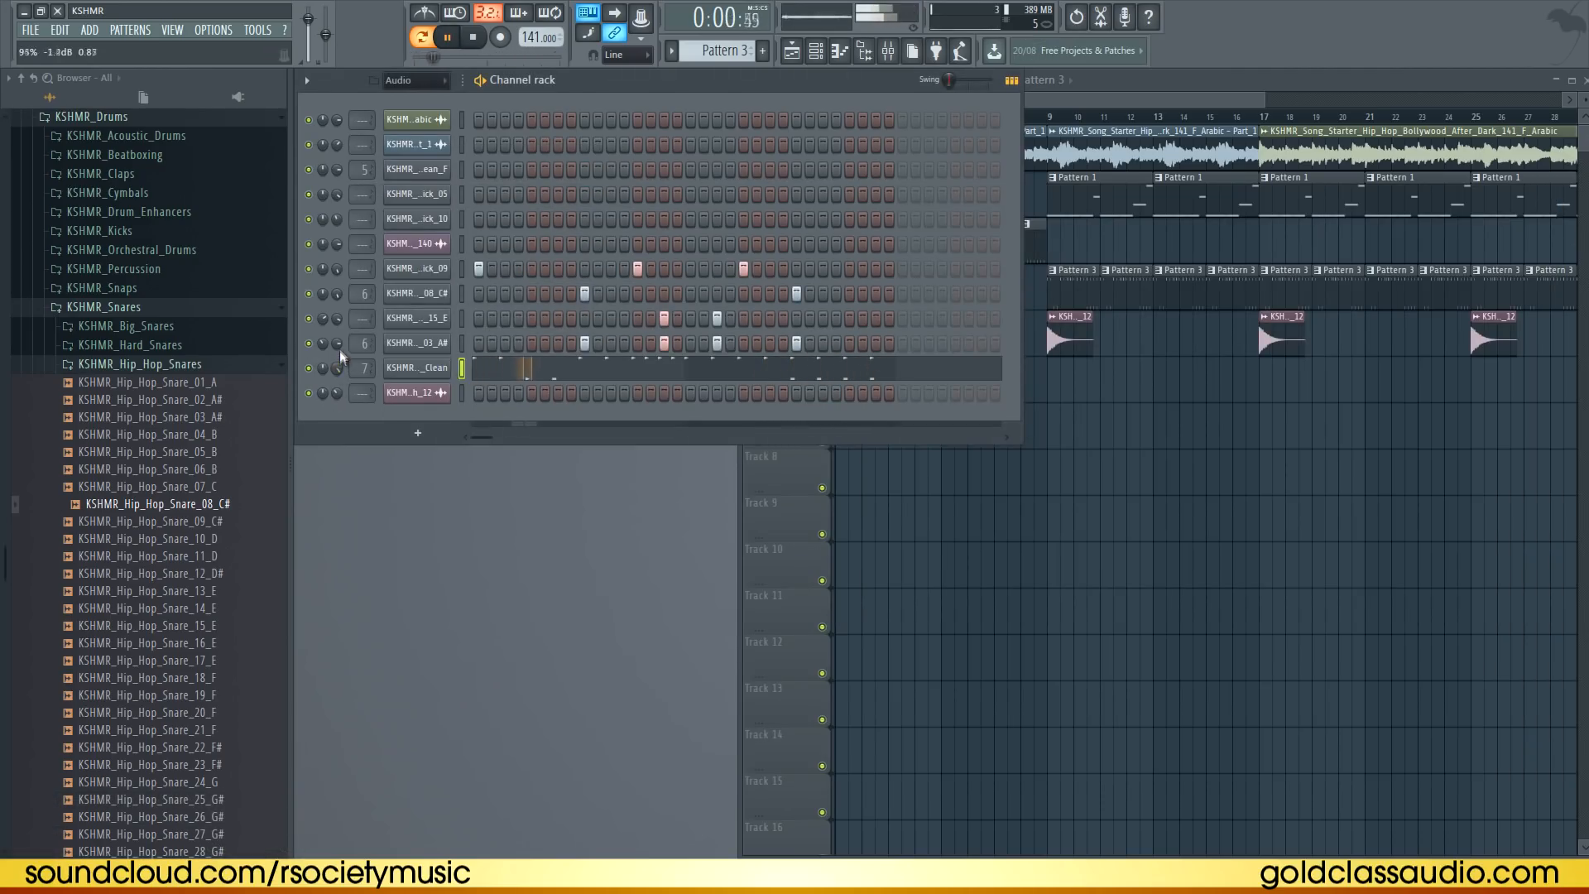
left_click(1206, 532)
key("space")
Browse the KSHMR drum loop folders and preview shaker and tambourine loops
left_click(124, 307)
scroll(150, 315, "up", 3)
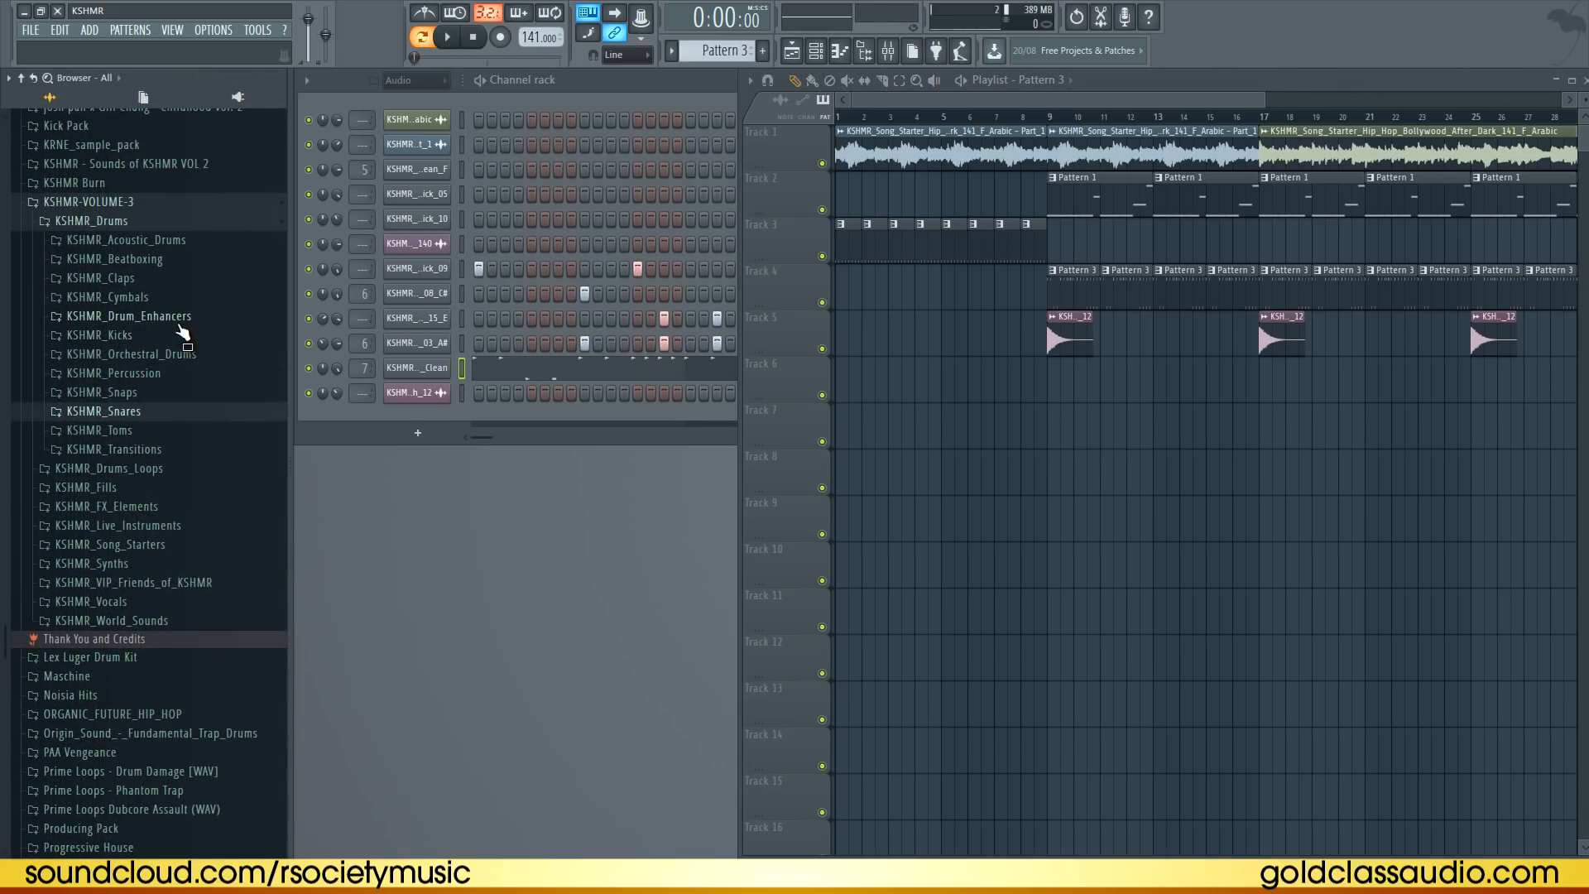
left_click(90, 221)
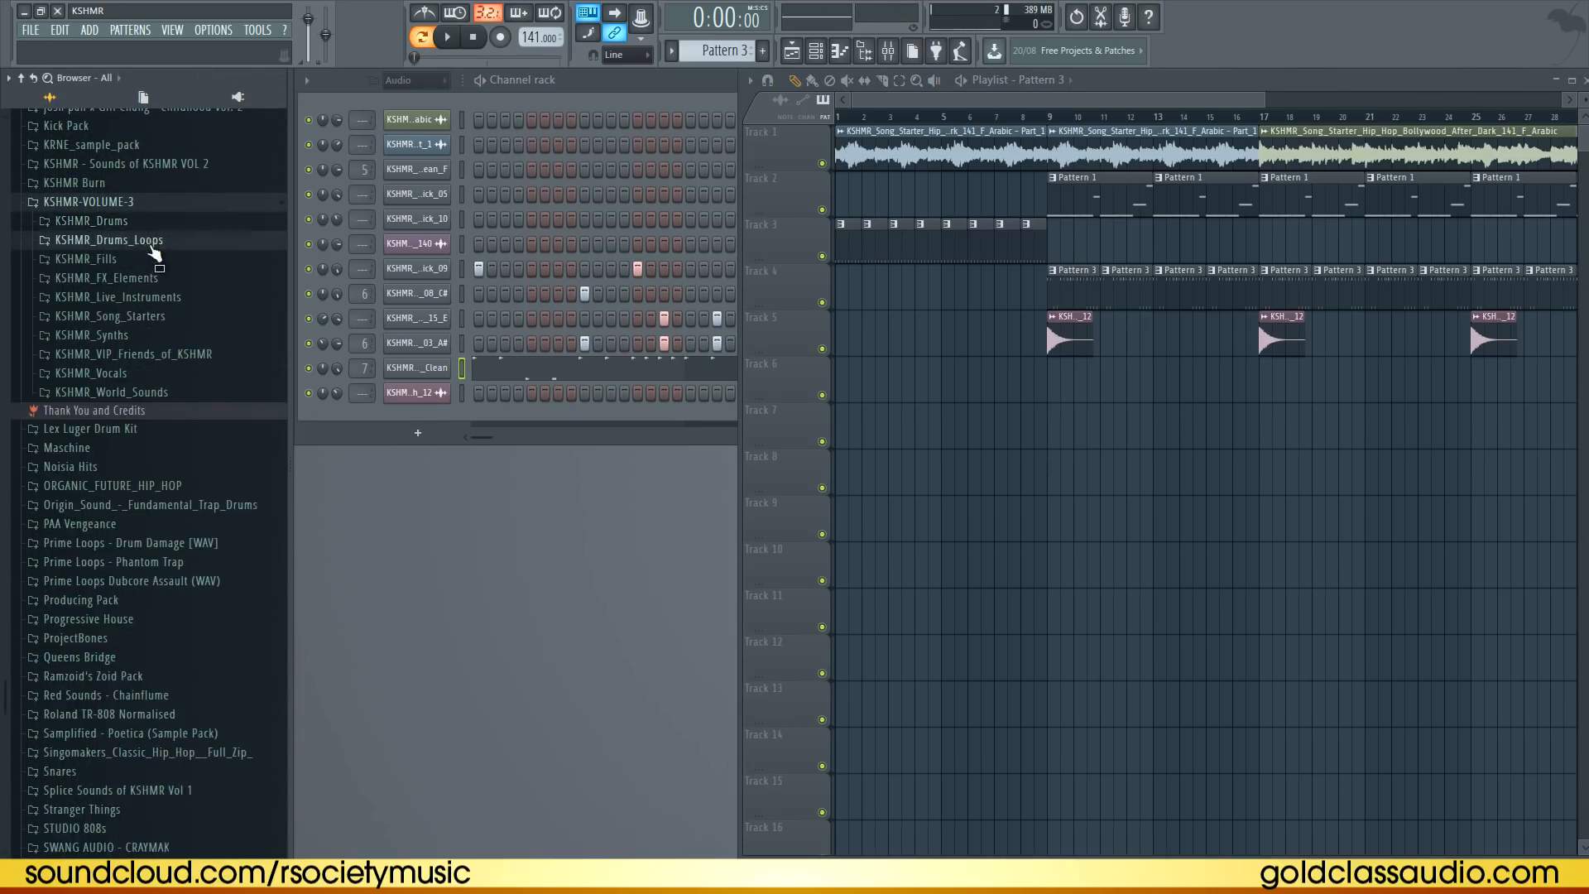
left_click(107, 240)
left_click(133, 278)
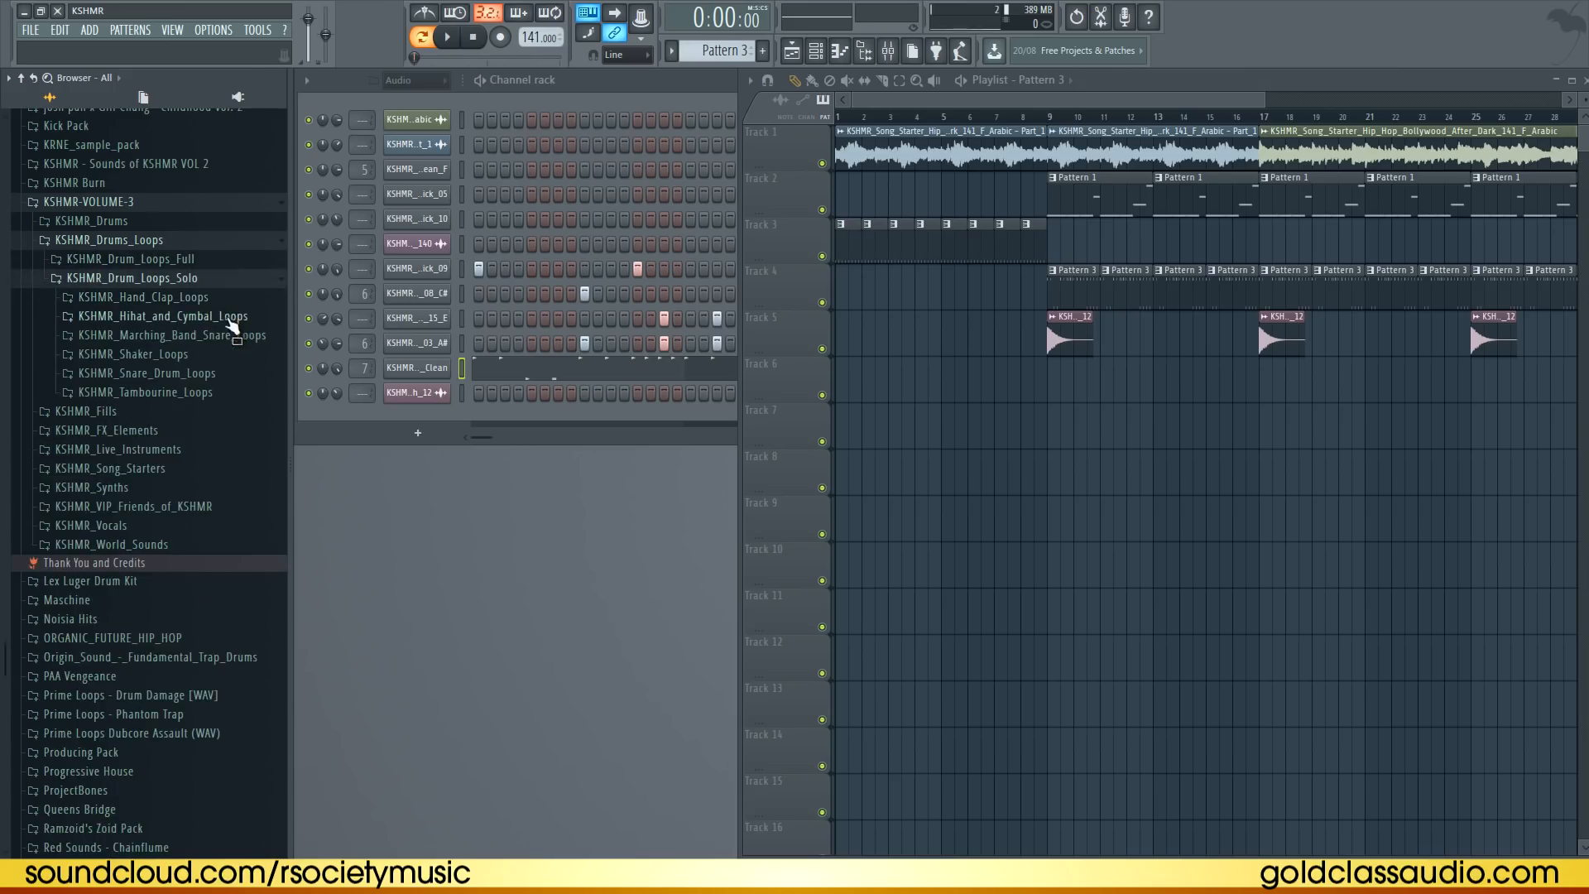
left_click(217, 336)
left_click(199, 405)
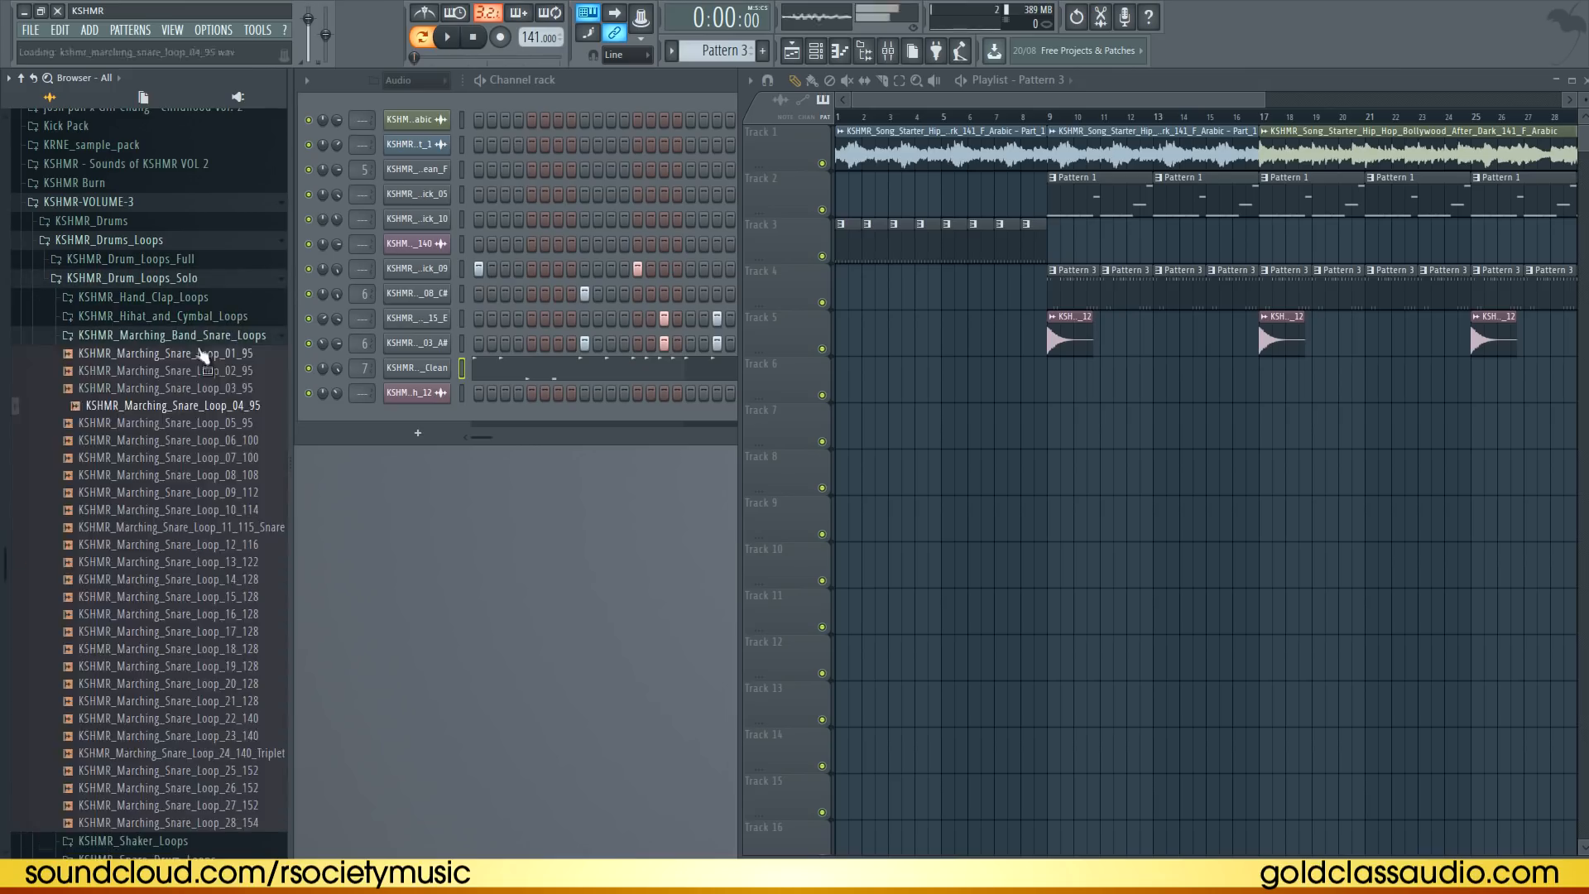
left_click(199, 337)
left_click(206, 392)
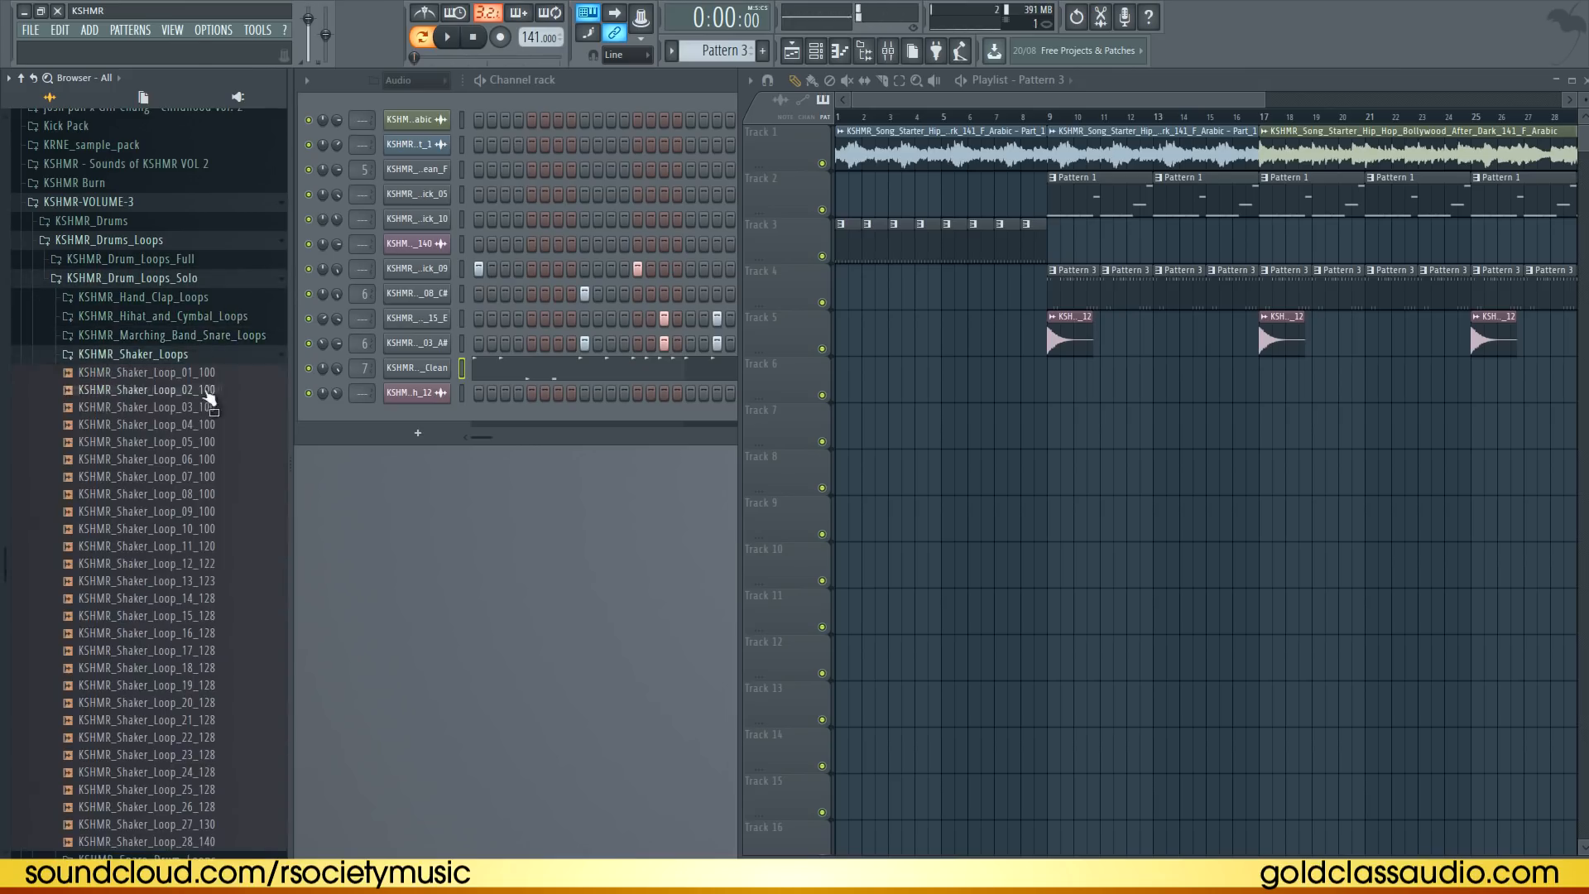
left_click(239, 706)
left_click(235, 671)
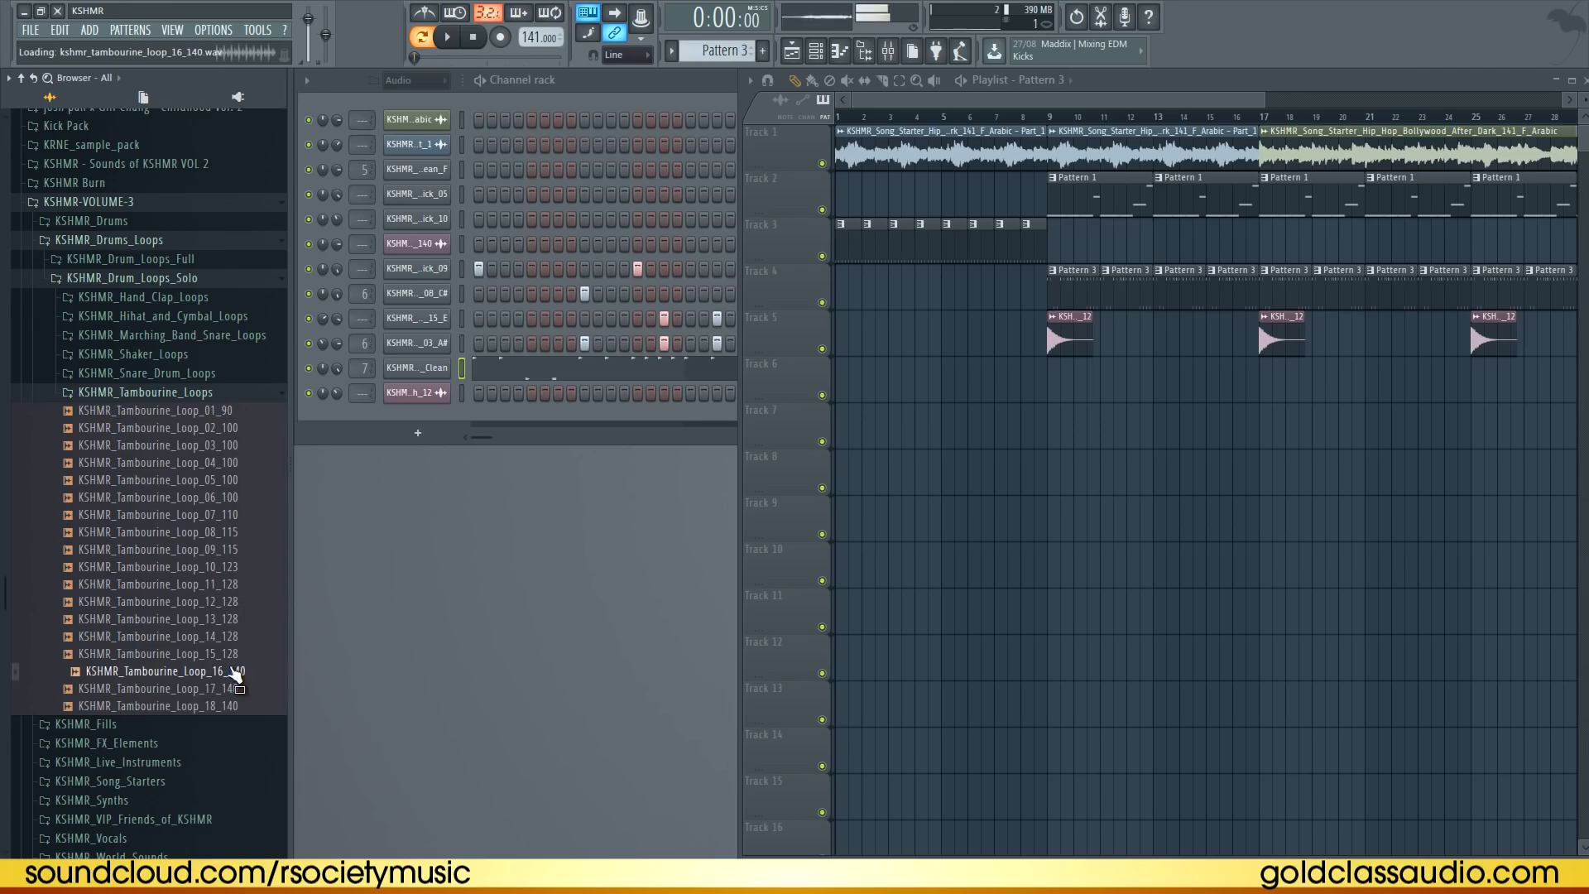
Place KSHMR_Tambourine_Loop_16_140 at bar 9 on playlist track 6
left_click_drag(239, 676, 1049, 384)
double_click(1068, 384)
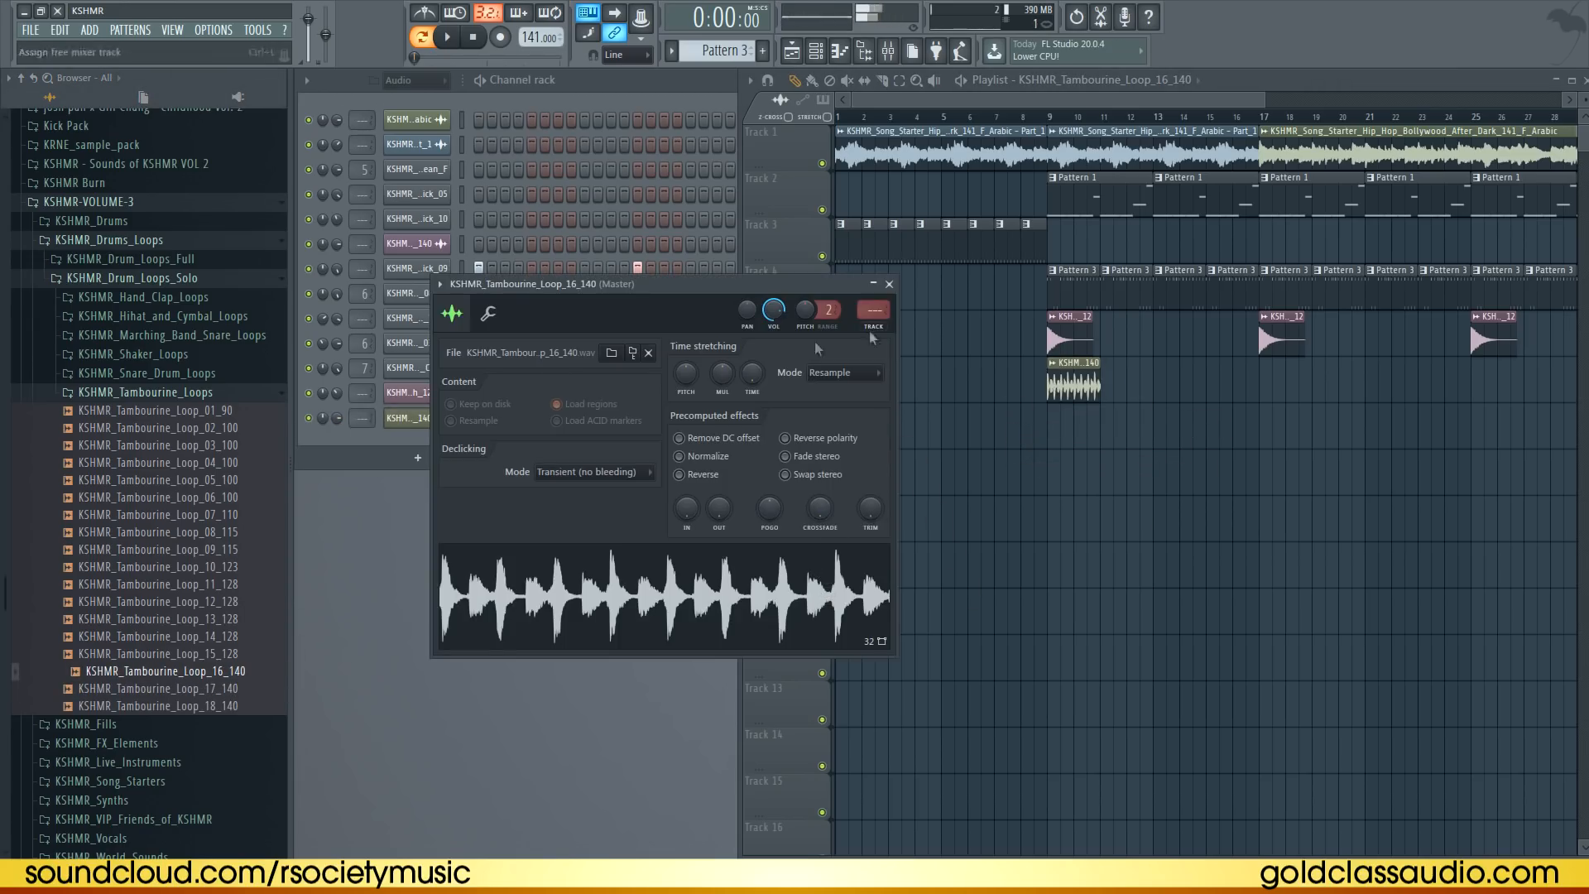
left_click(890, 284)
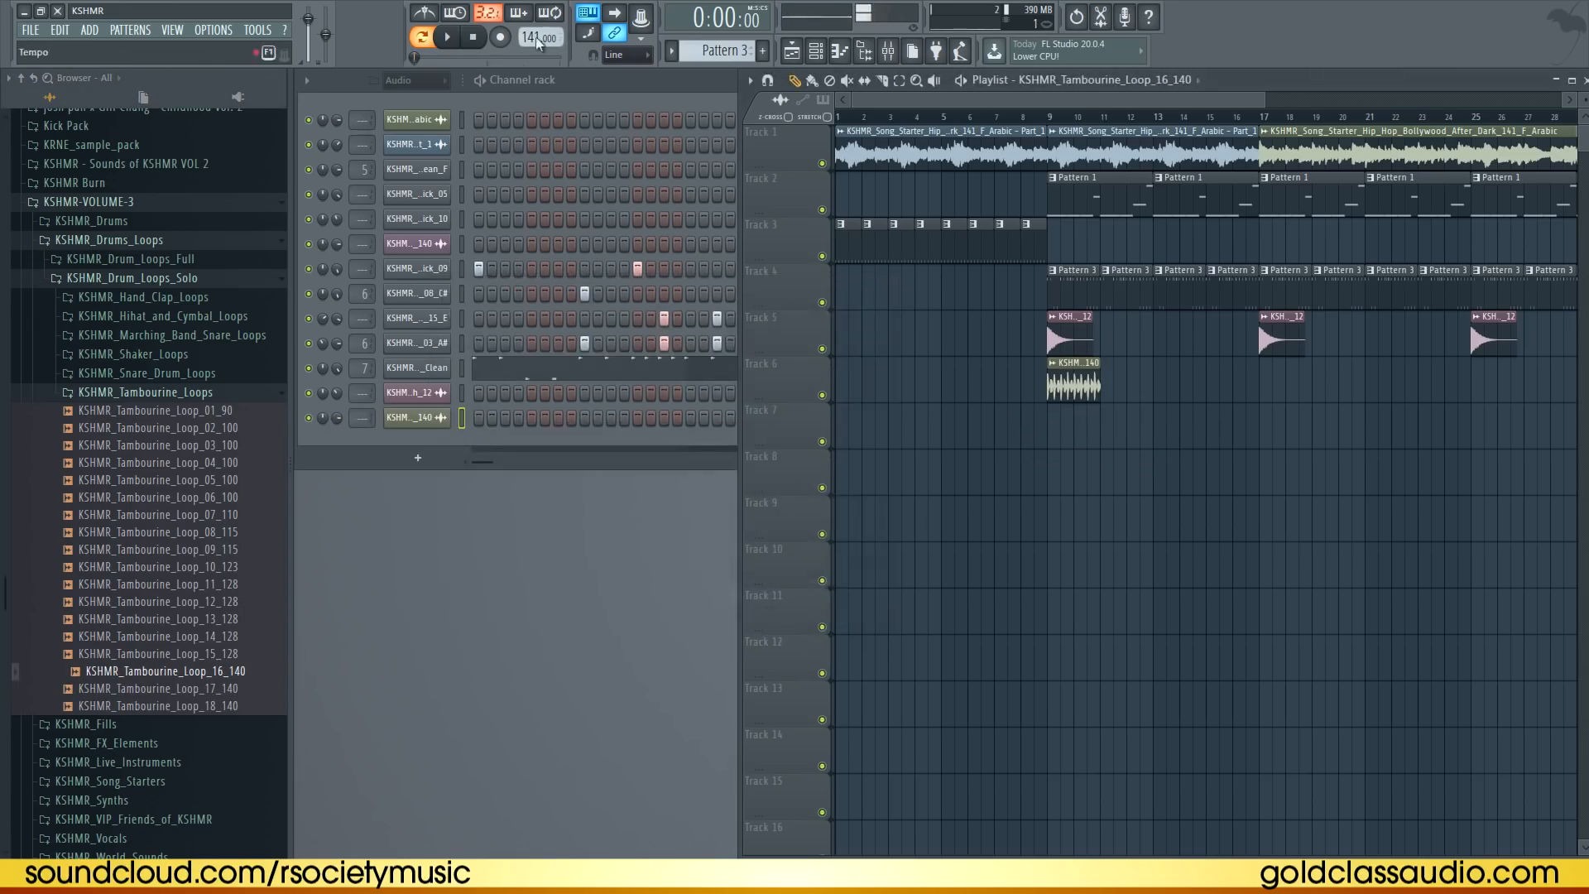
Open the tambourine channel's settings and route it to its own new mixer insert
double_click(1096, 399)
left_click_drag(753, 378, 745, 298)
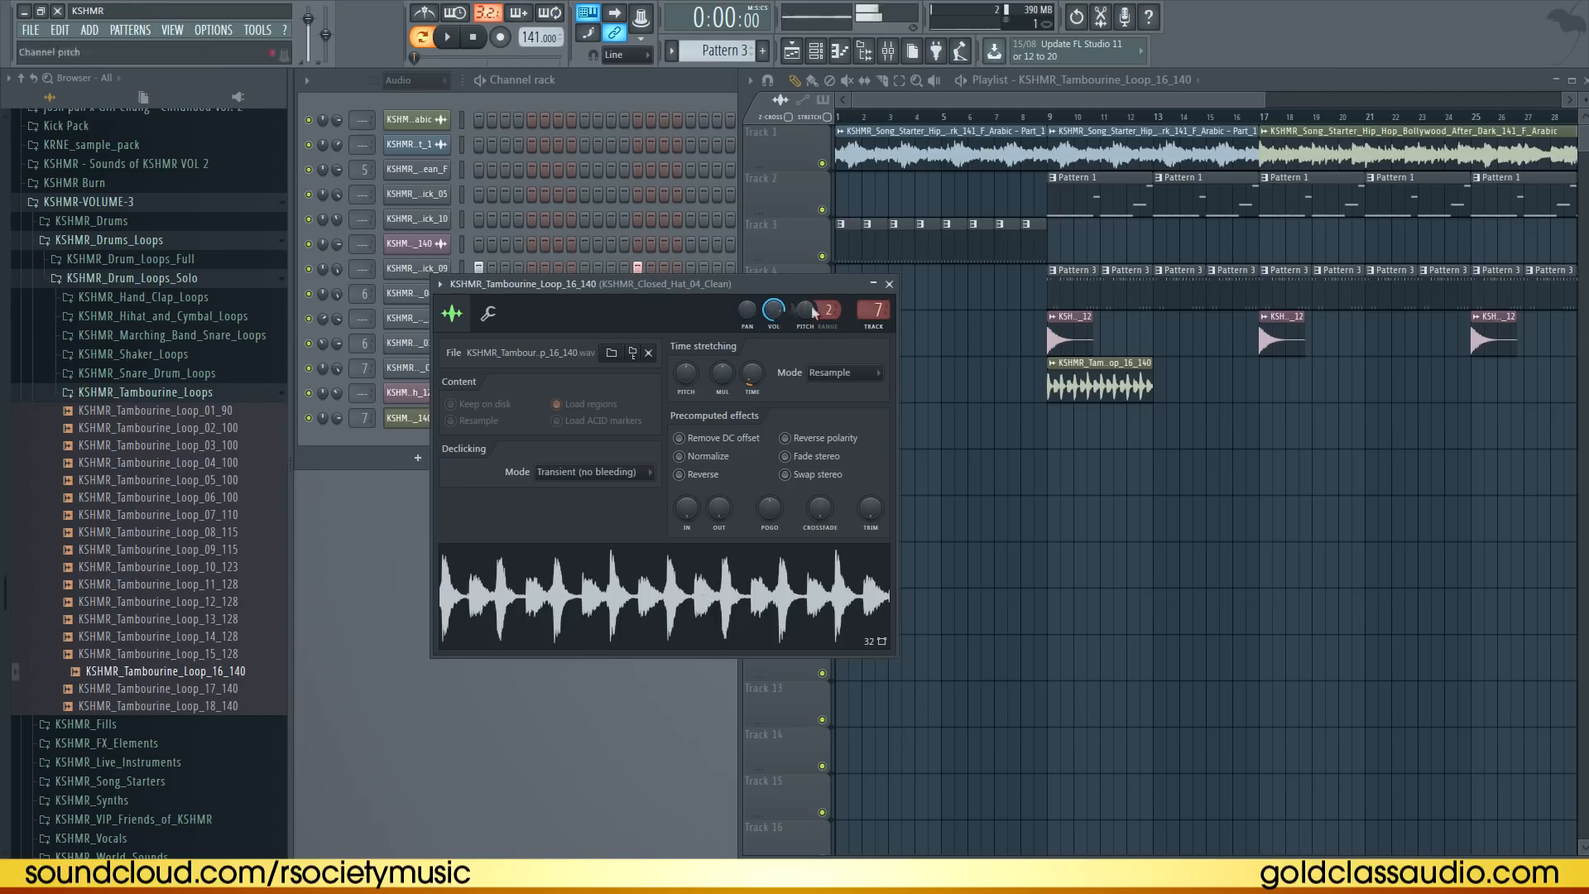
left_click(881, 327)
Load Fruity Reeverb onto the tambourine mixer insert and close the channel window
left_click(1383, 263)
mouse_move(1407, 268)
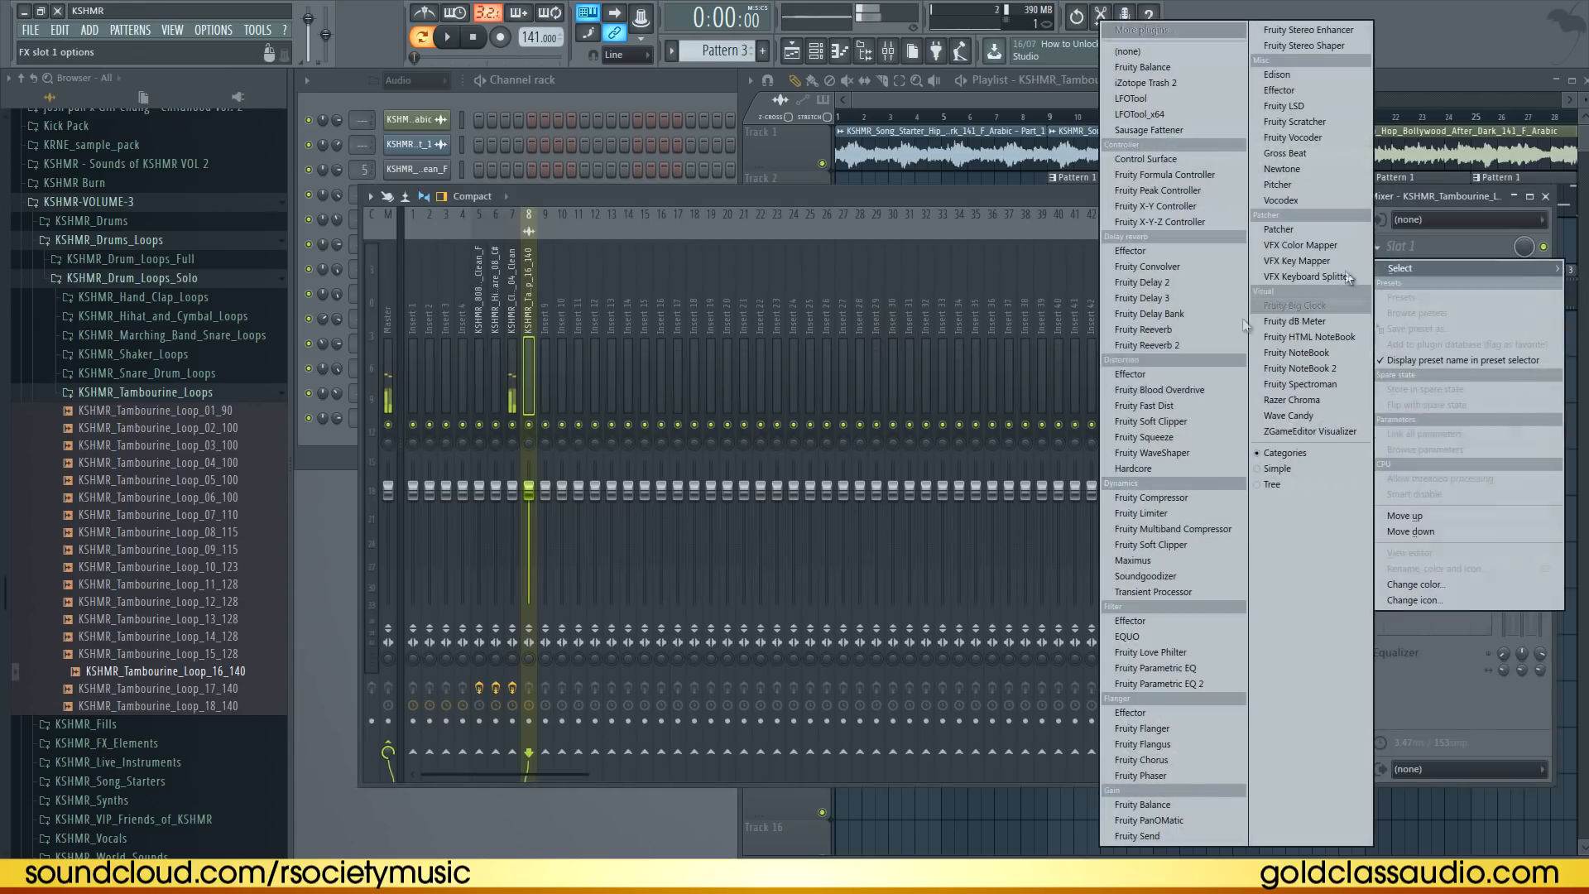
left_click(1162, 331)
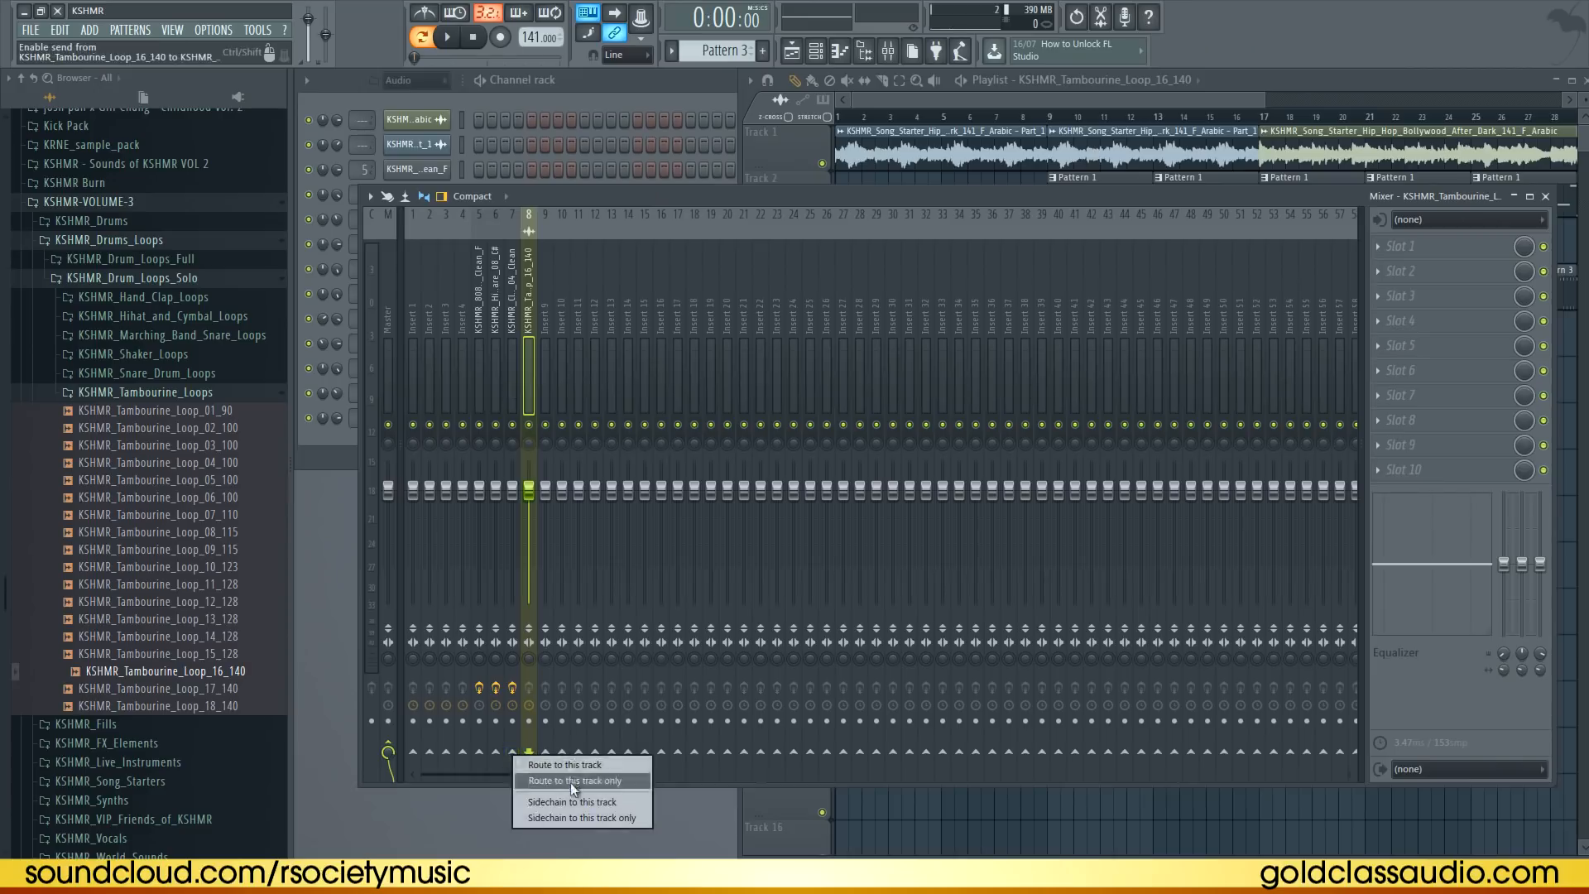
left_click(1407, 270)
left_click(1399, 253)
left_click(1398, 251)
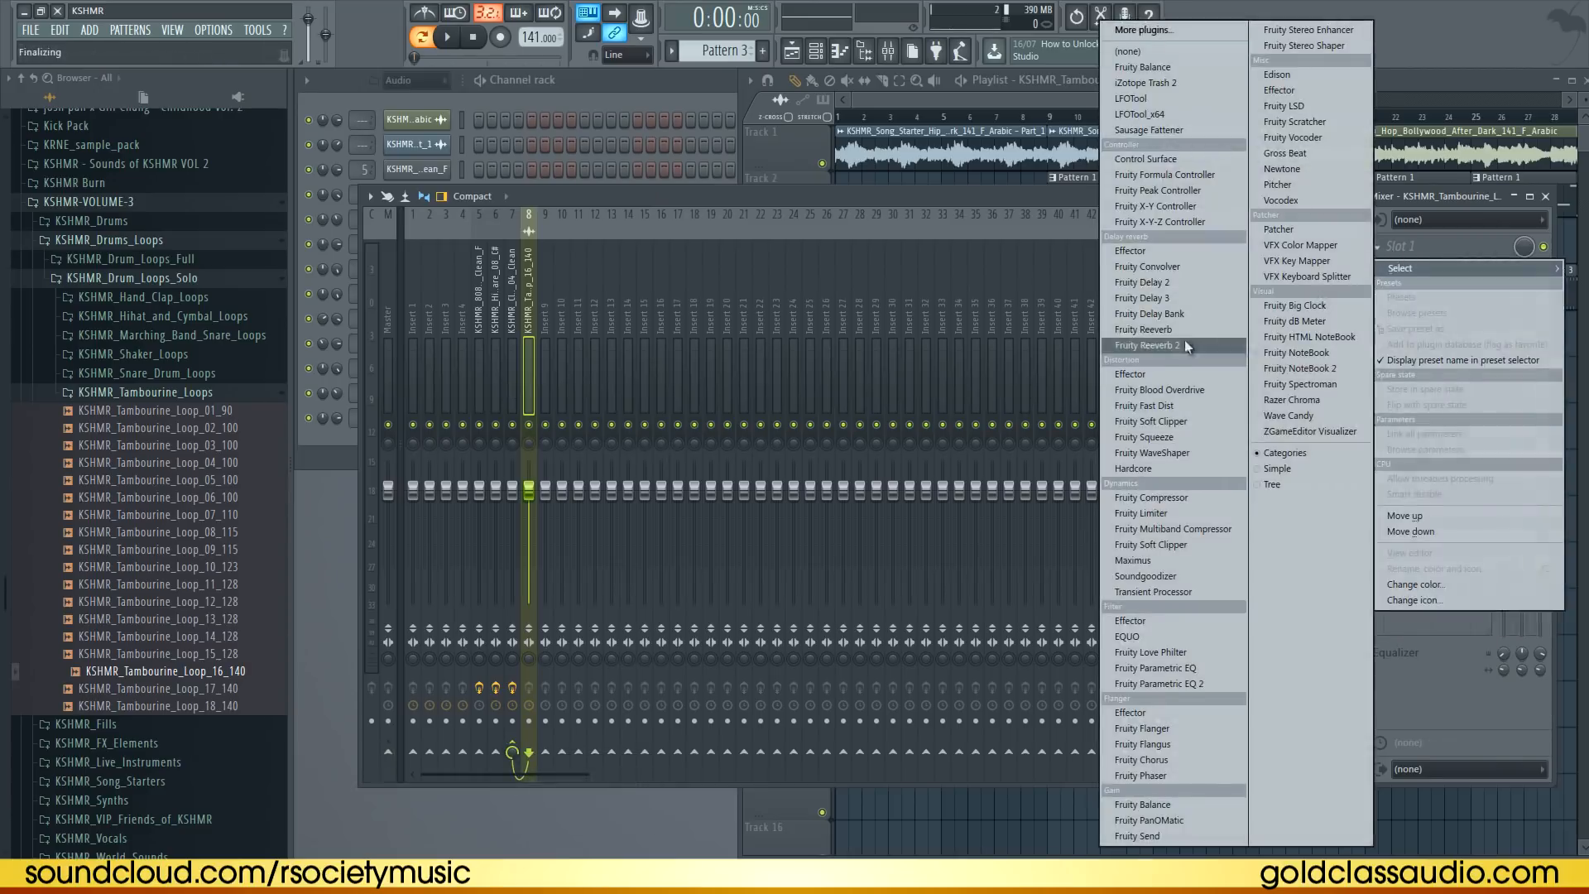
left_click(1182, 331)
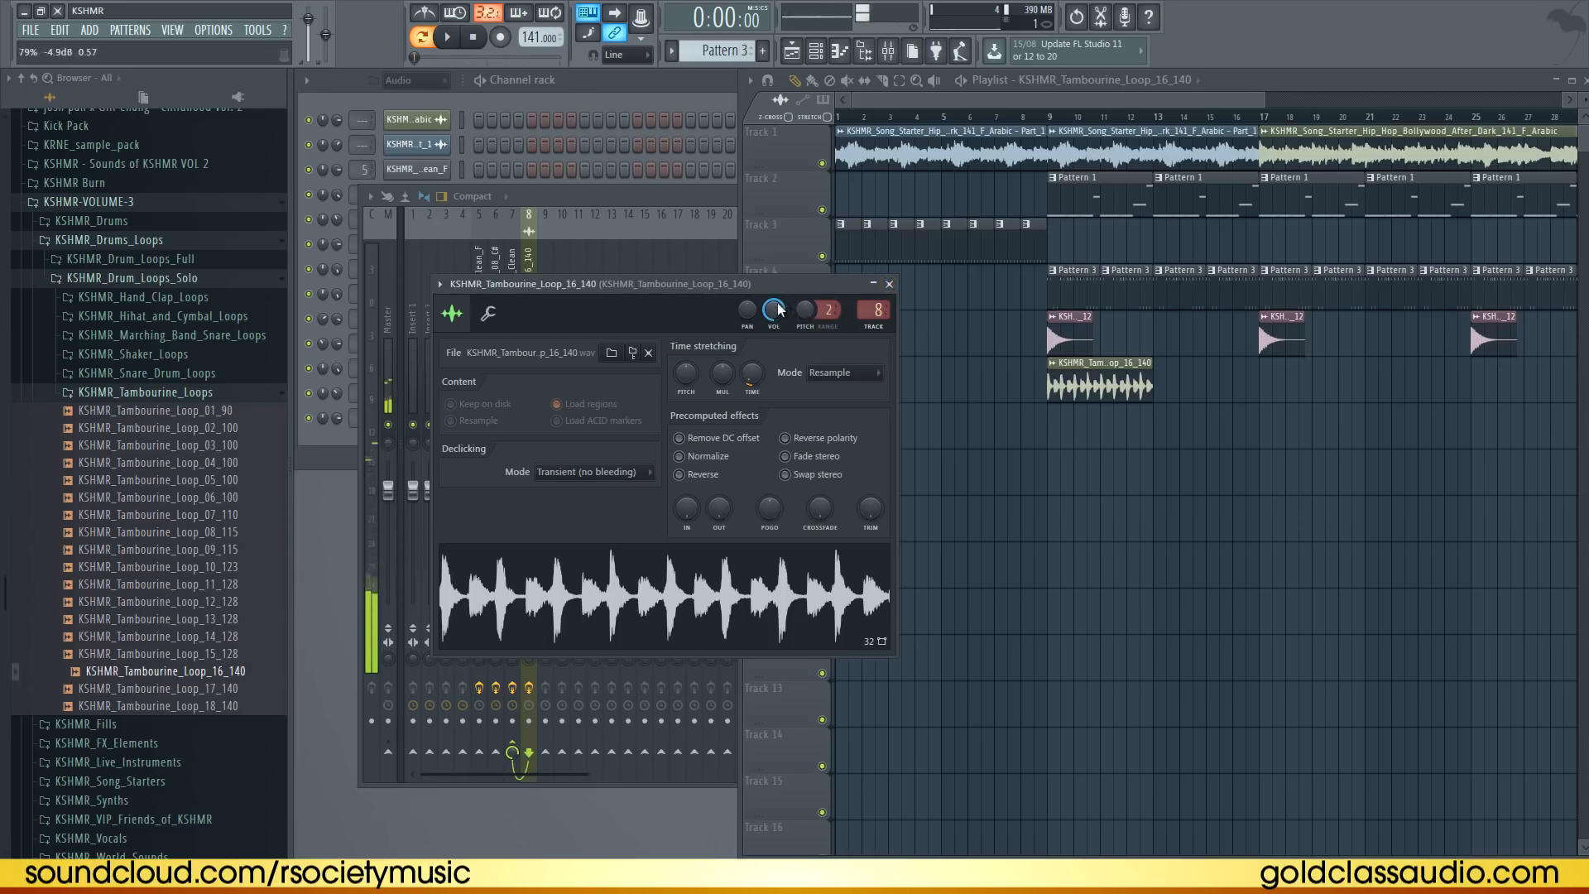
left_click(890, 284)
Repeat the tambourine loop across the rest of track 6 to the end of the arrangement
mouse_move(1076, 385)
left_mouse_down()
mouse_move(1085, 408)
mouse_move(1298, 503)
left_mouse_up()
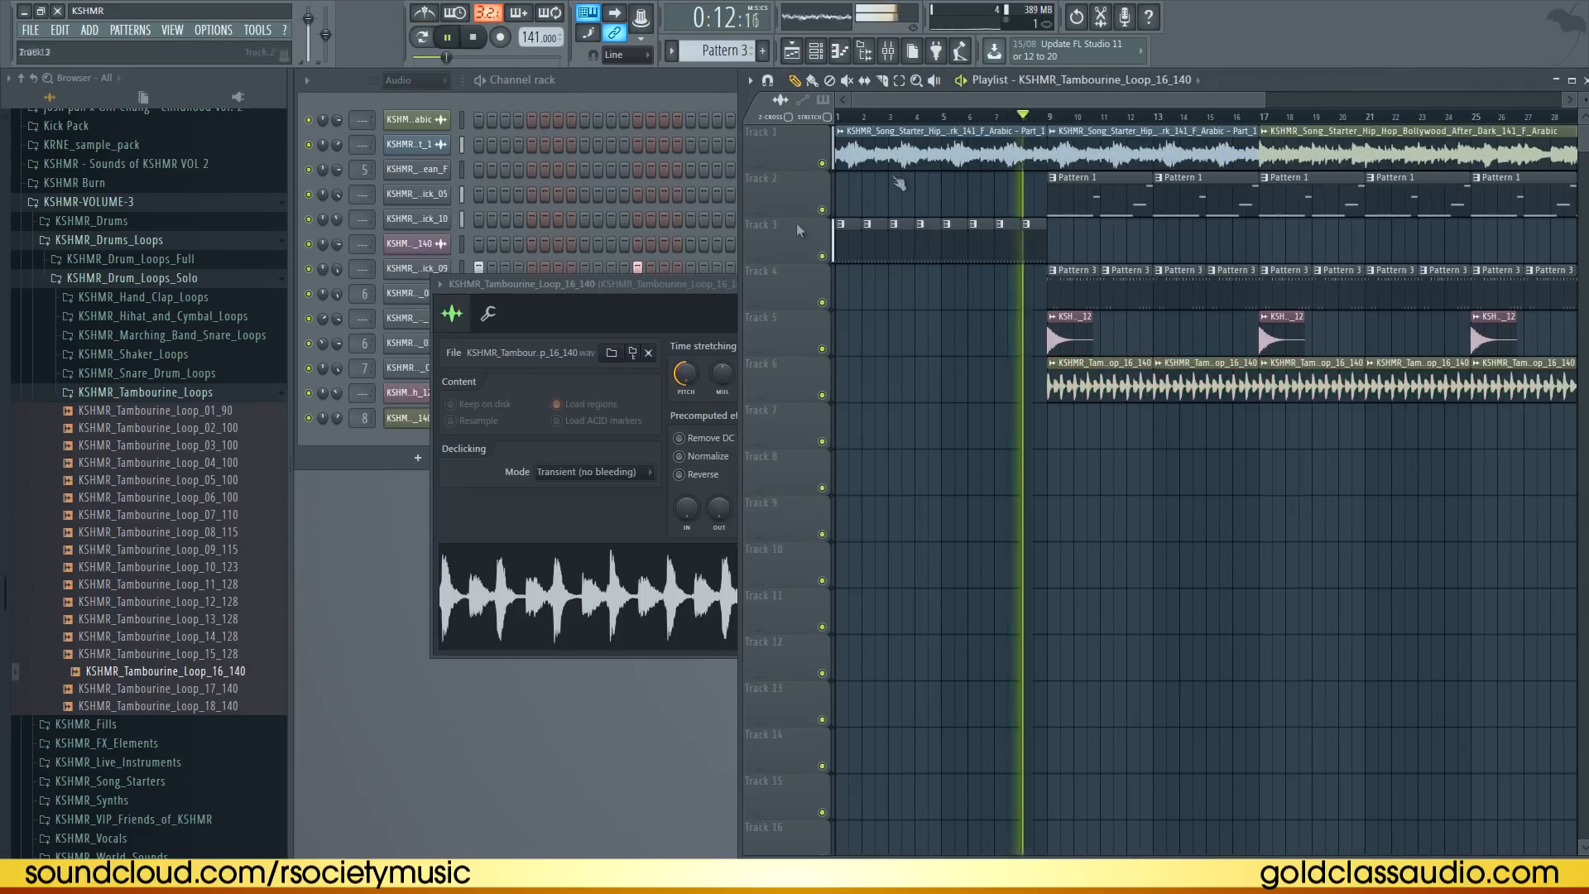
left_click(728, 283)
left_click(890, 284)
left_click(1239, 523)
right_click(1262, 523)
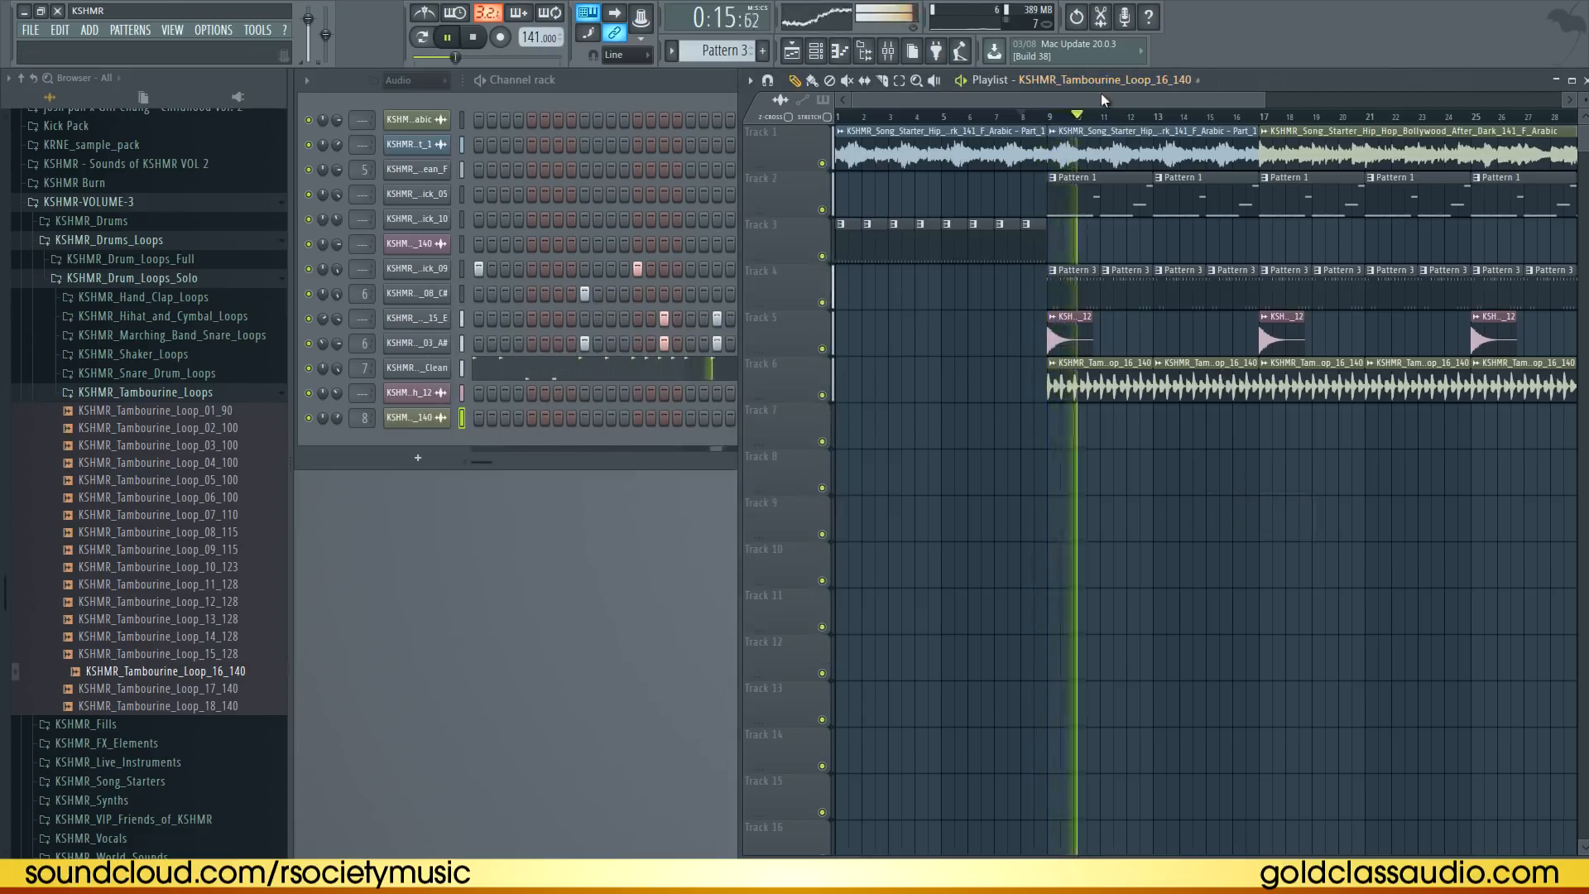
left_click_drag(1094, 100, 1153, 126)
left_click(1251, 252)
right_click(1253, 251)
left_click(1201, 257)
right_click(1201, 258)
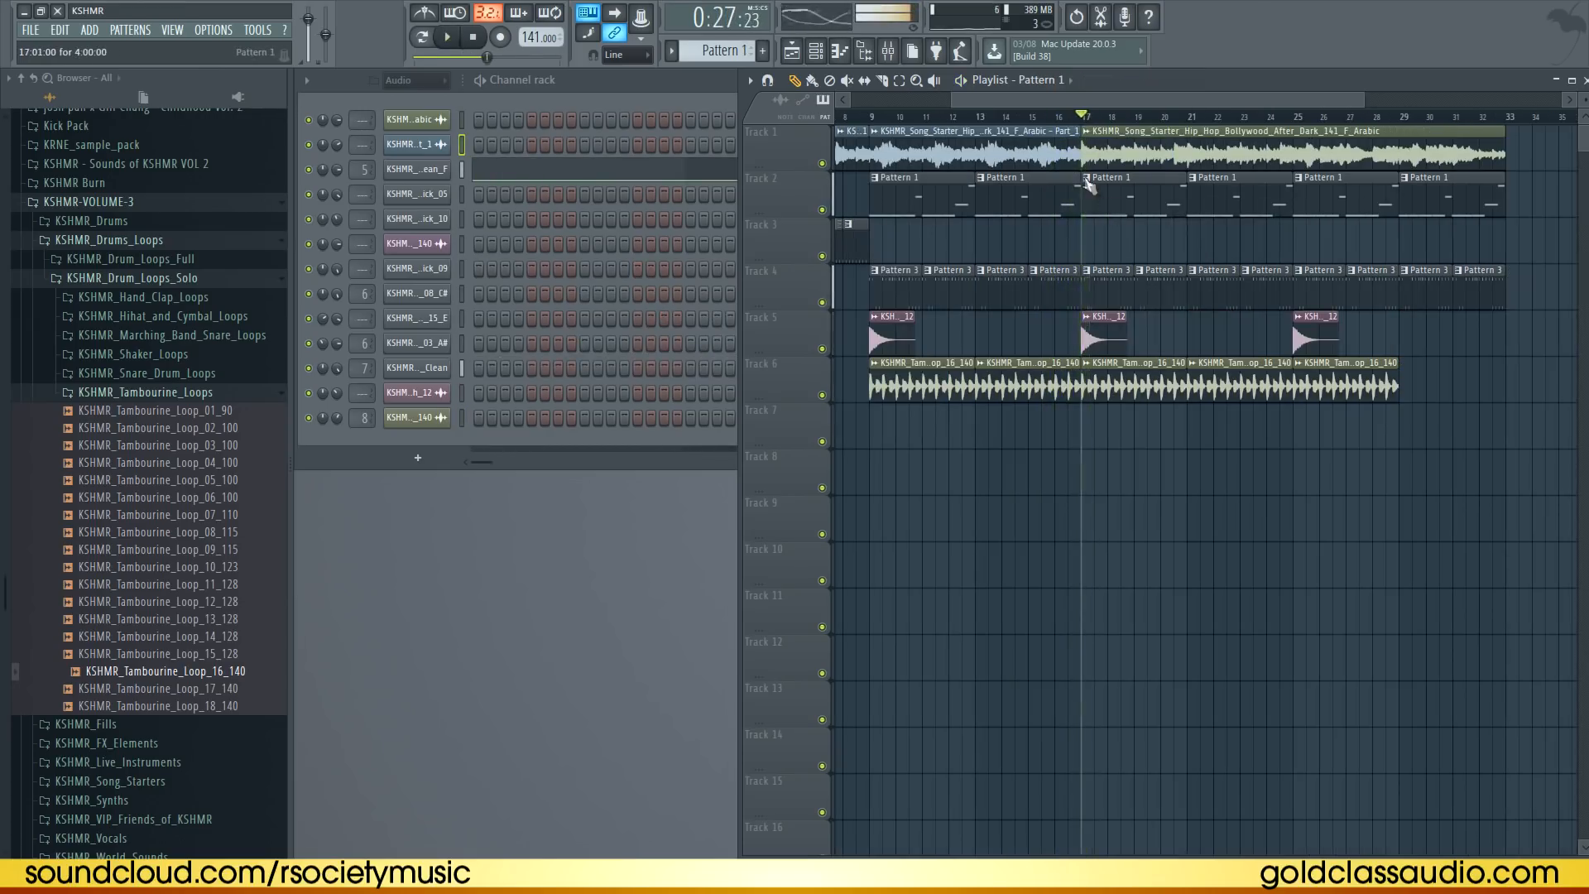
Make the second-drop 808 pattern unique and replace its second note with a longer F#5 note
right_click(1082, 181)
left_click(1124, 287)
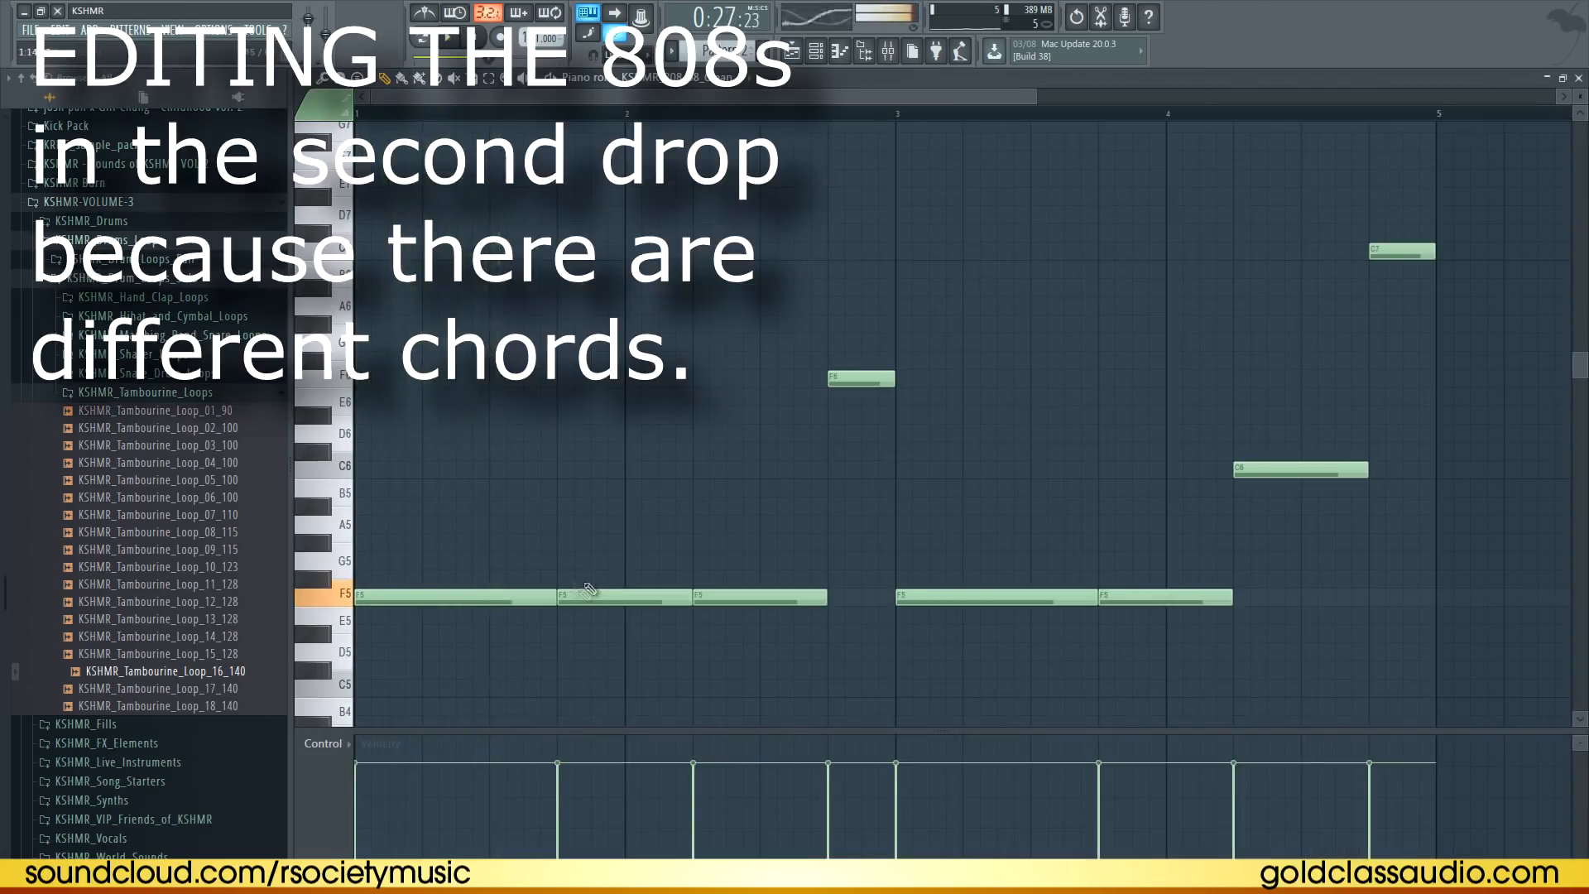
left_click_drag(556, 597, 487, 594)
right_click(624, 598)
key("space")
left_click_drag(623, 579, 689, 582)
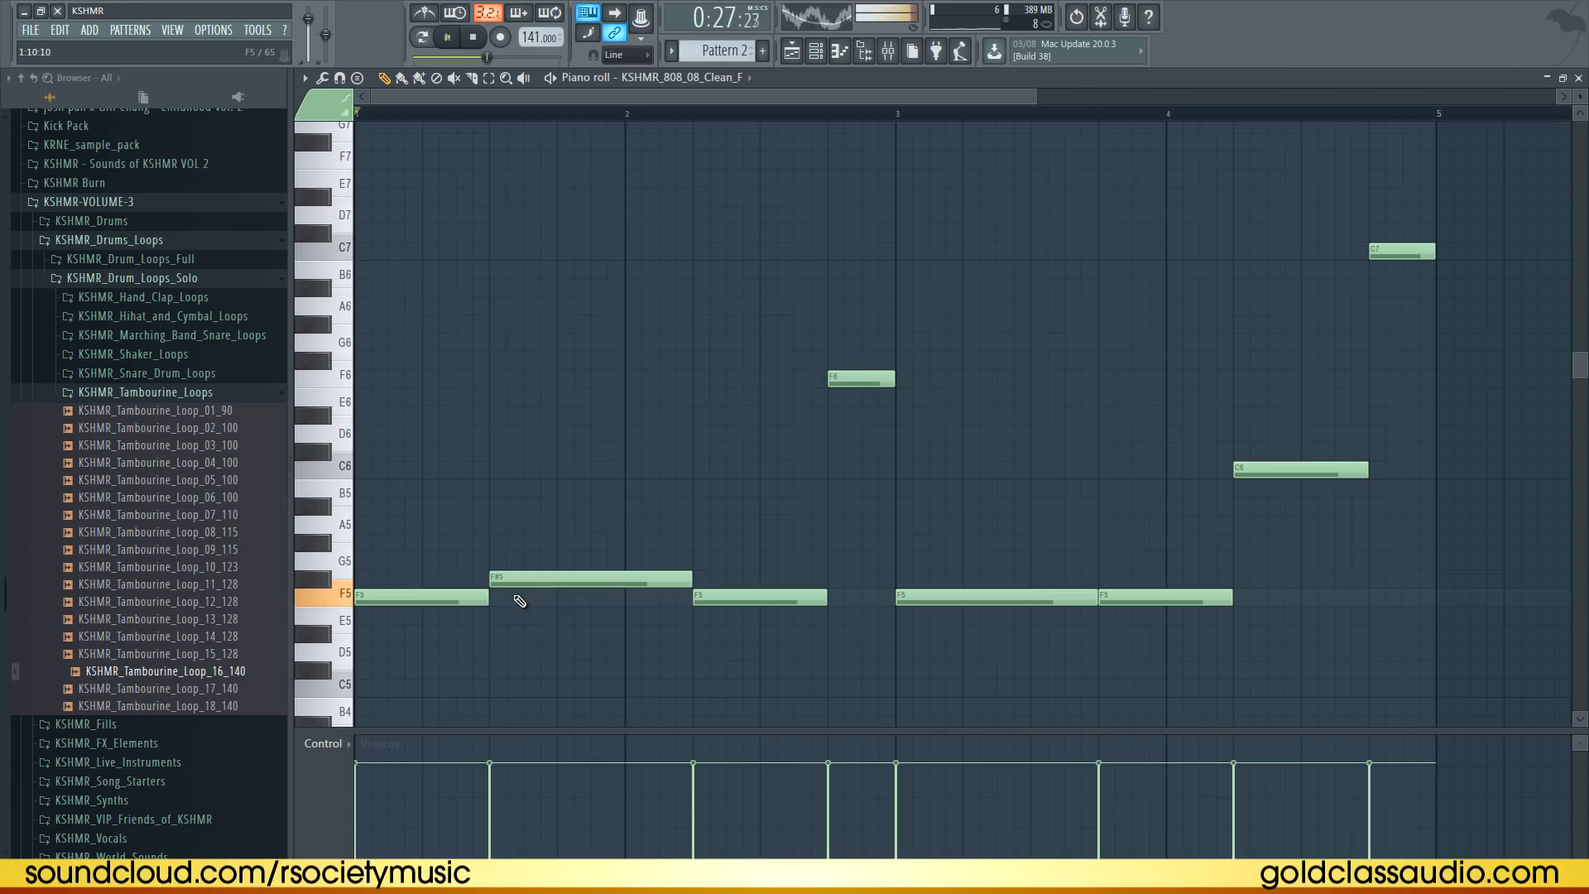
Move the 808's third note up to C6, previewing the pattern
left_click_drag(741, 597, 738, 578)
key("space")
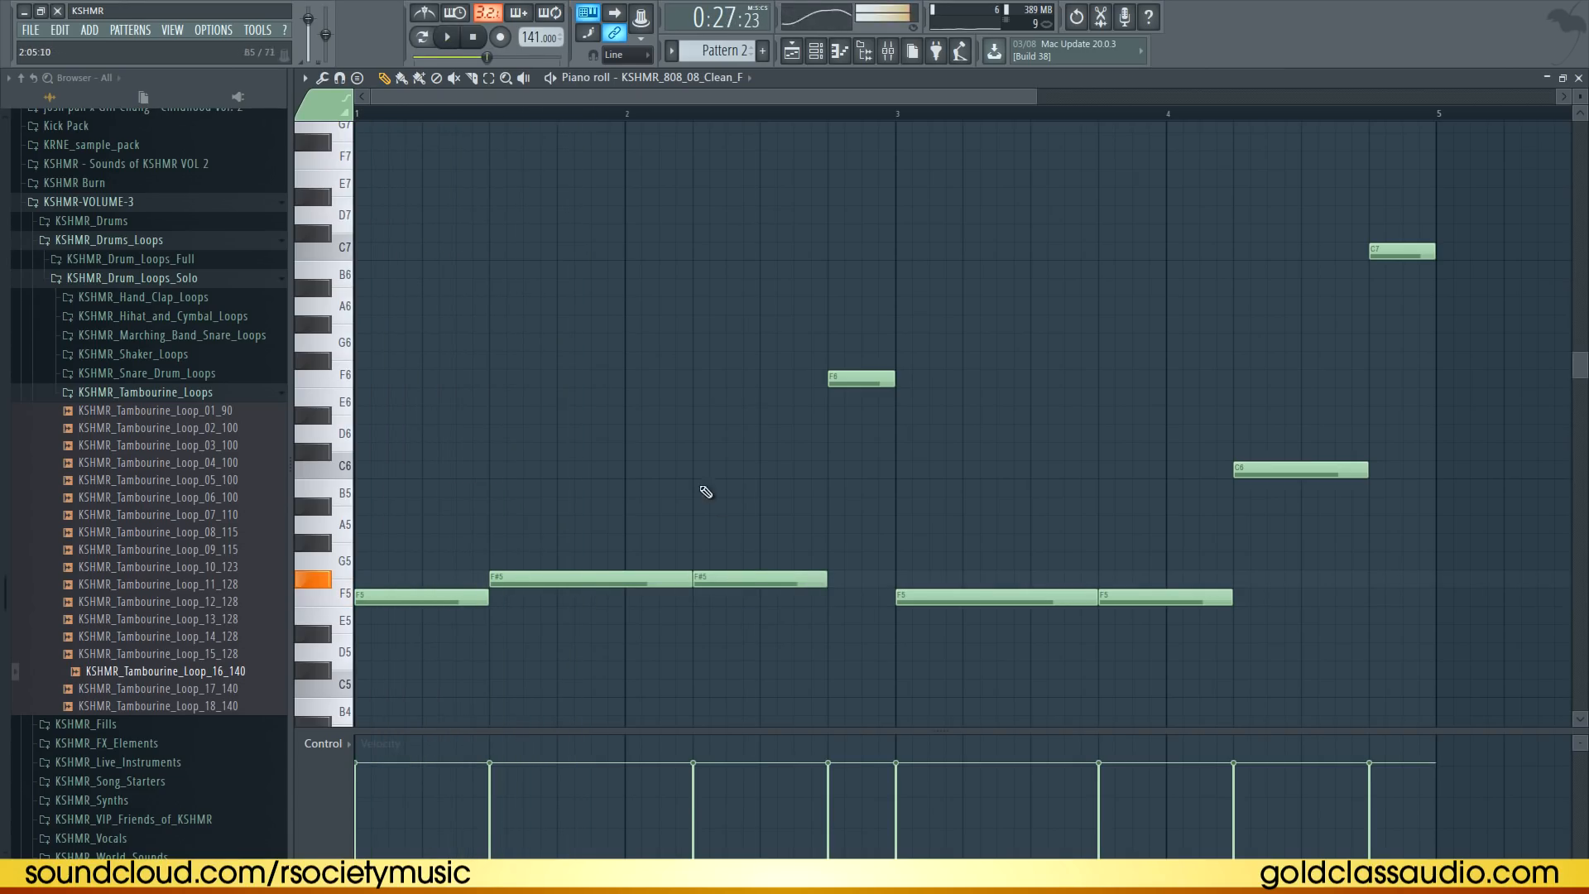
mouse_move(699, 478)
left_mouse_down()
mouse_move(700, 380)
mouse_move(689, 494)
mouse_move(695, 467)
left_mouse_up()
right_click(700, 469)
left_click_drag(739, 575, 736, 466)
key("space")
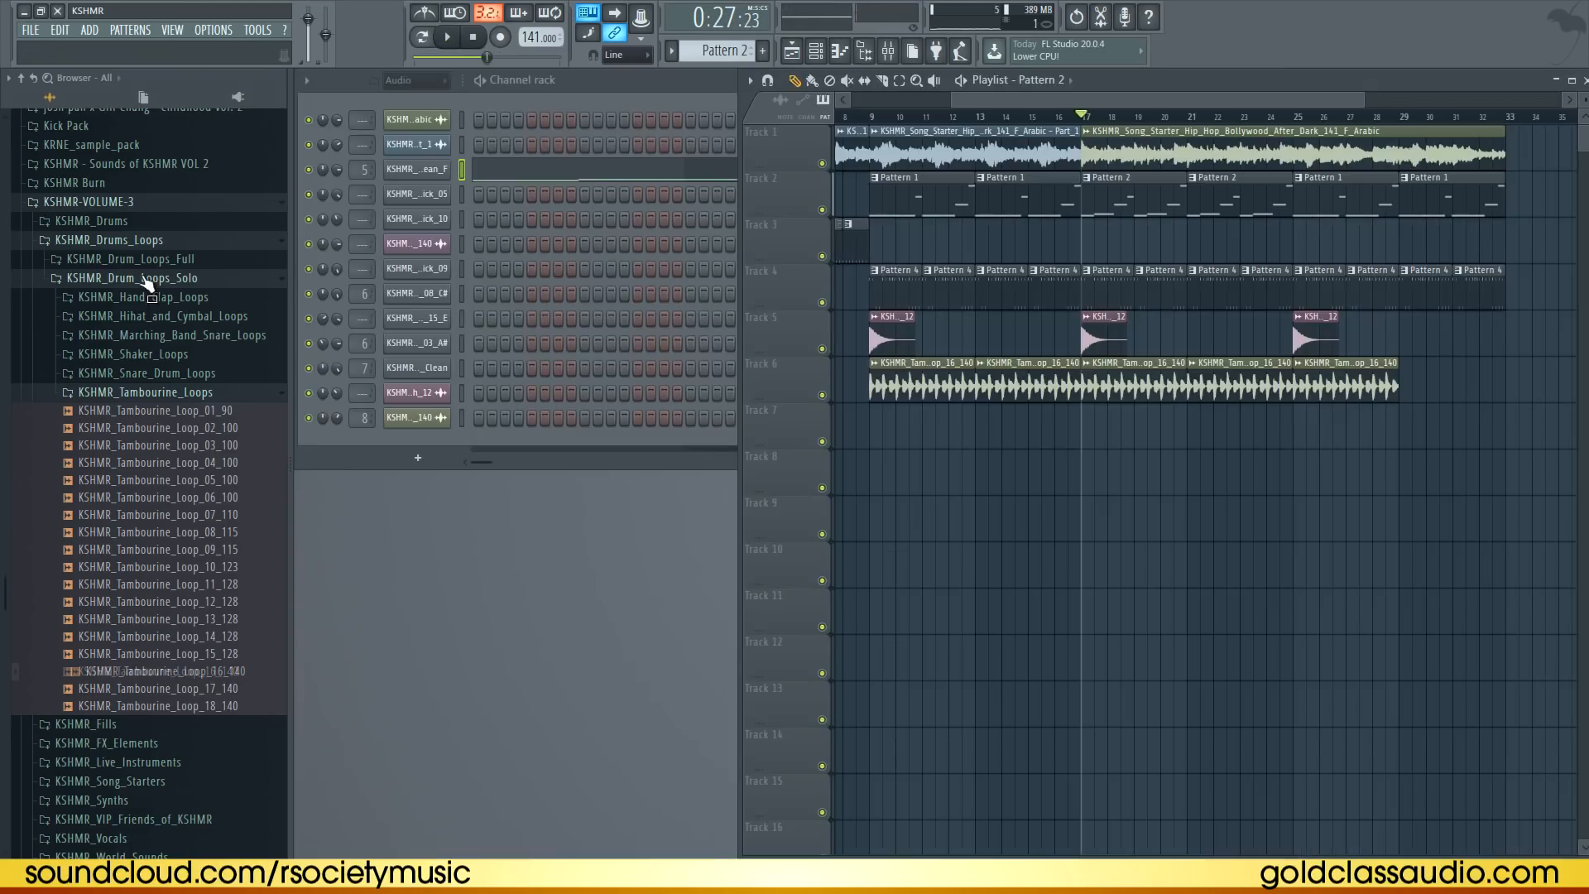
Replace the 808 channel's sample with KSHMR_808_03_Clean_D from the hip hop 808s folder and save
left_click(124, 241)
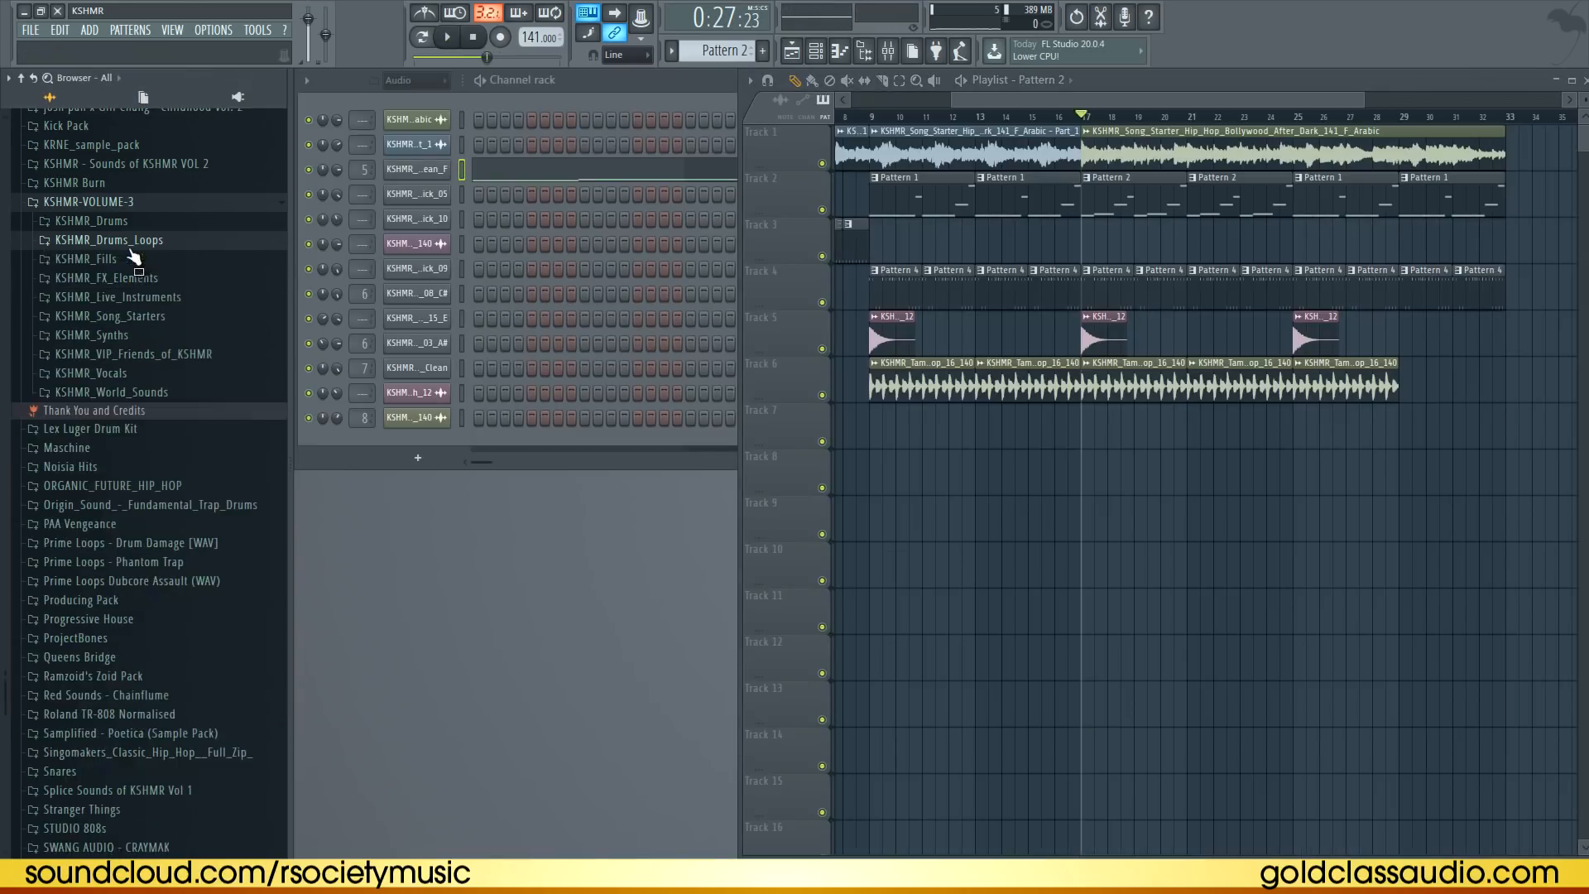
left_click(122, 224)
left_click(116, 334)
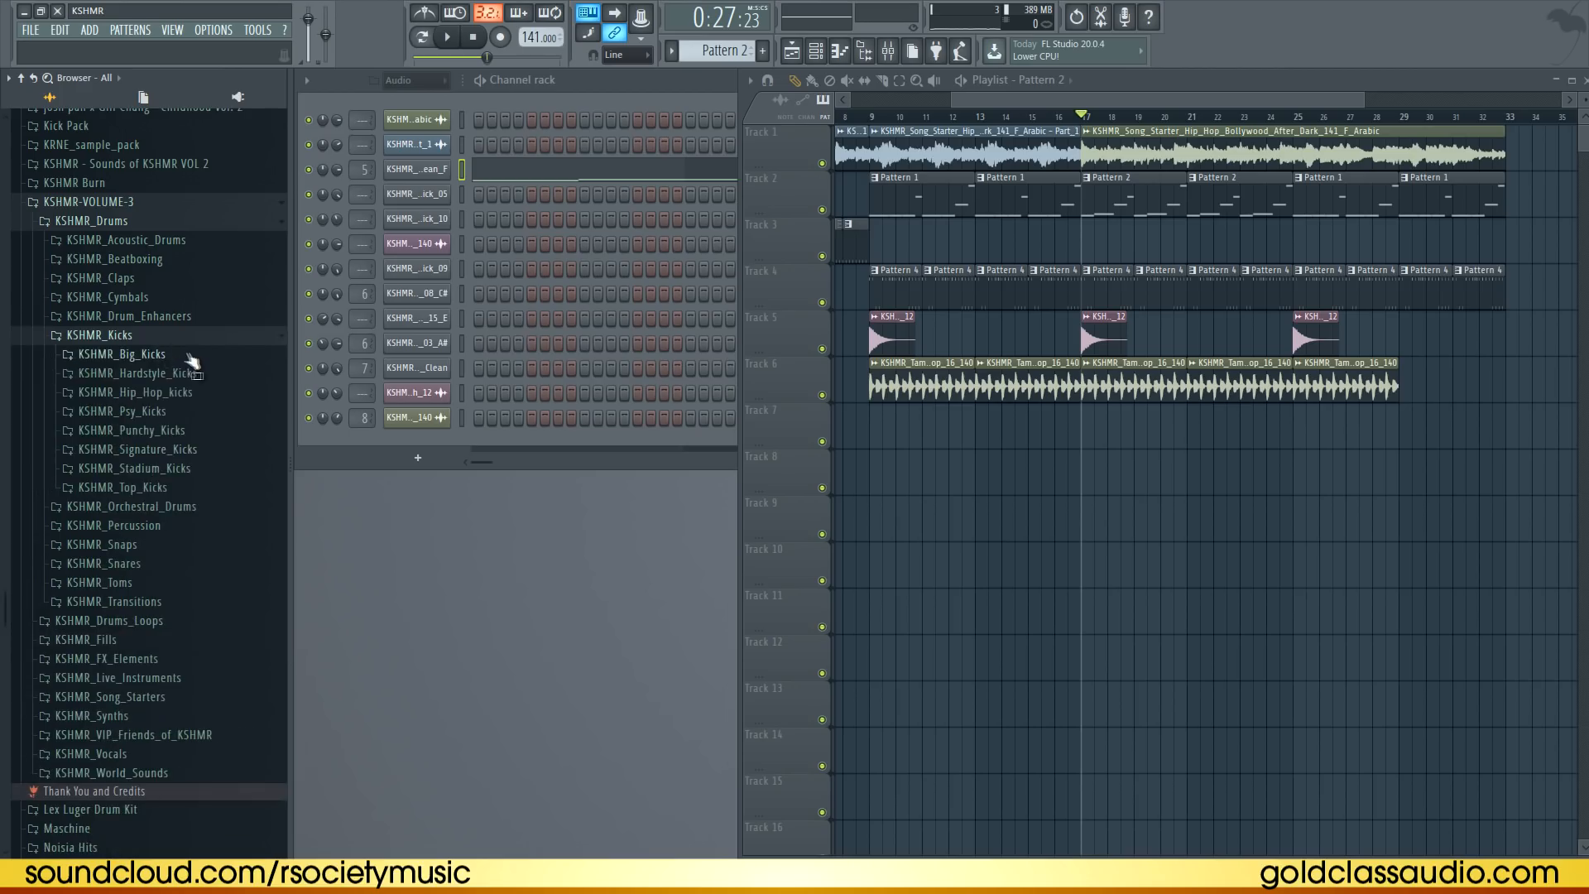
left_click(145, 393)
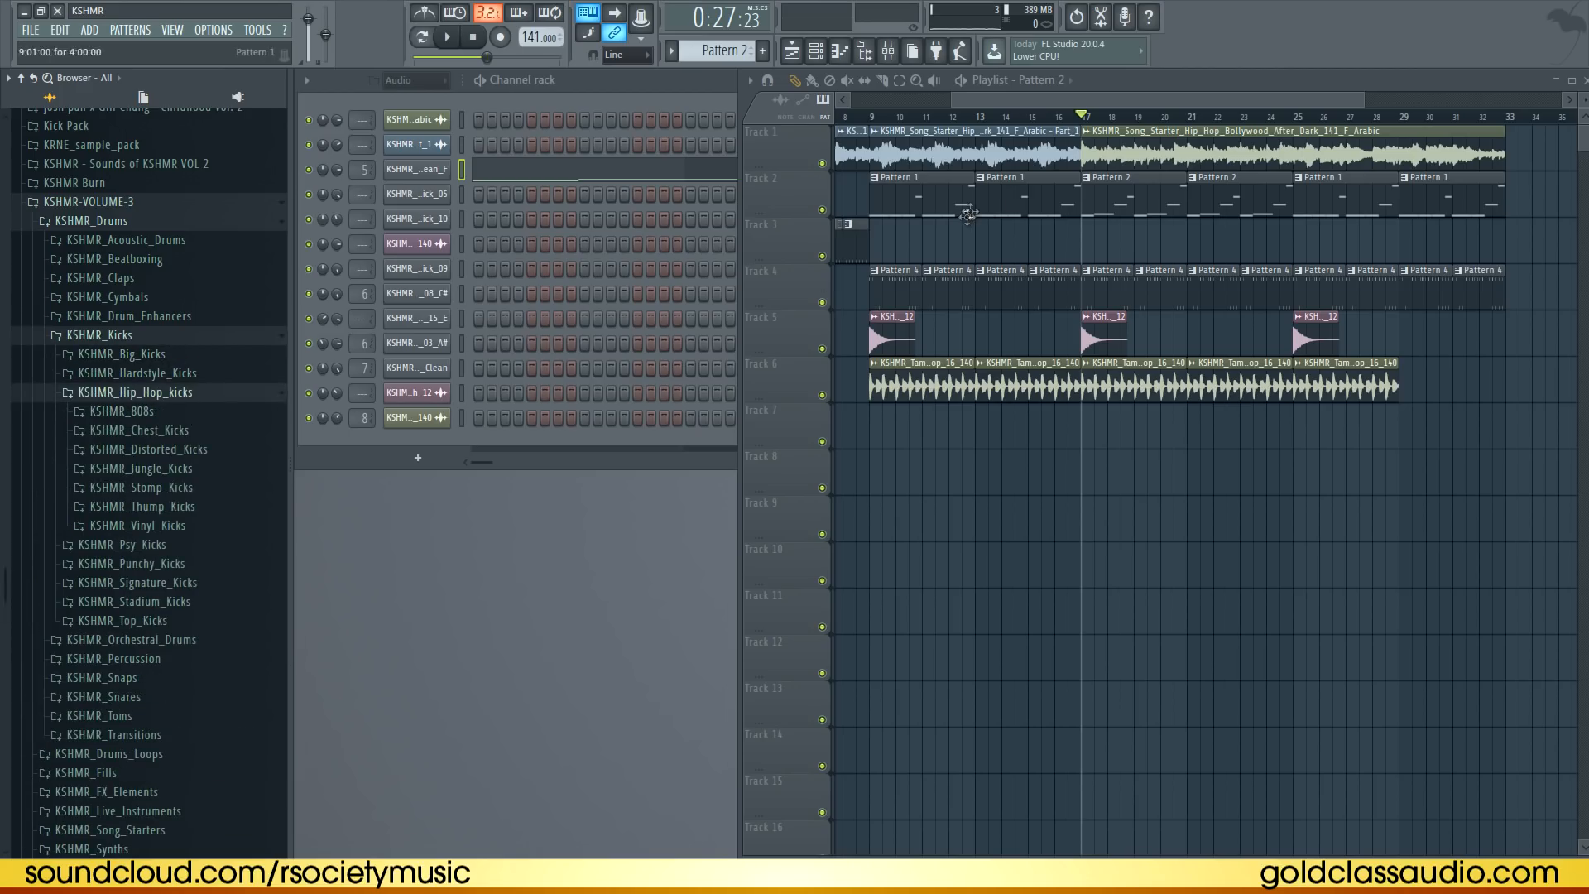
double_click(994, 205)
left_click(166, 411)
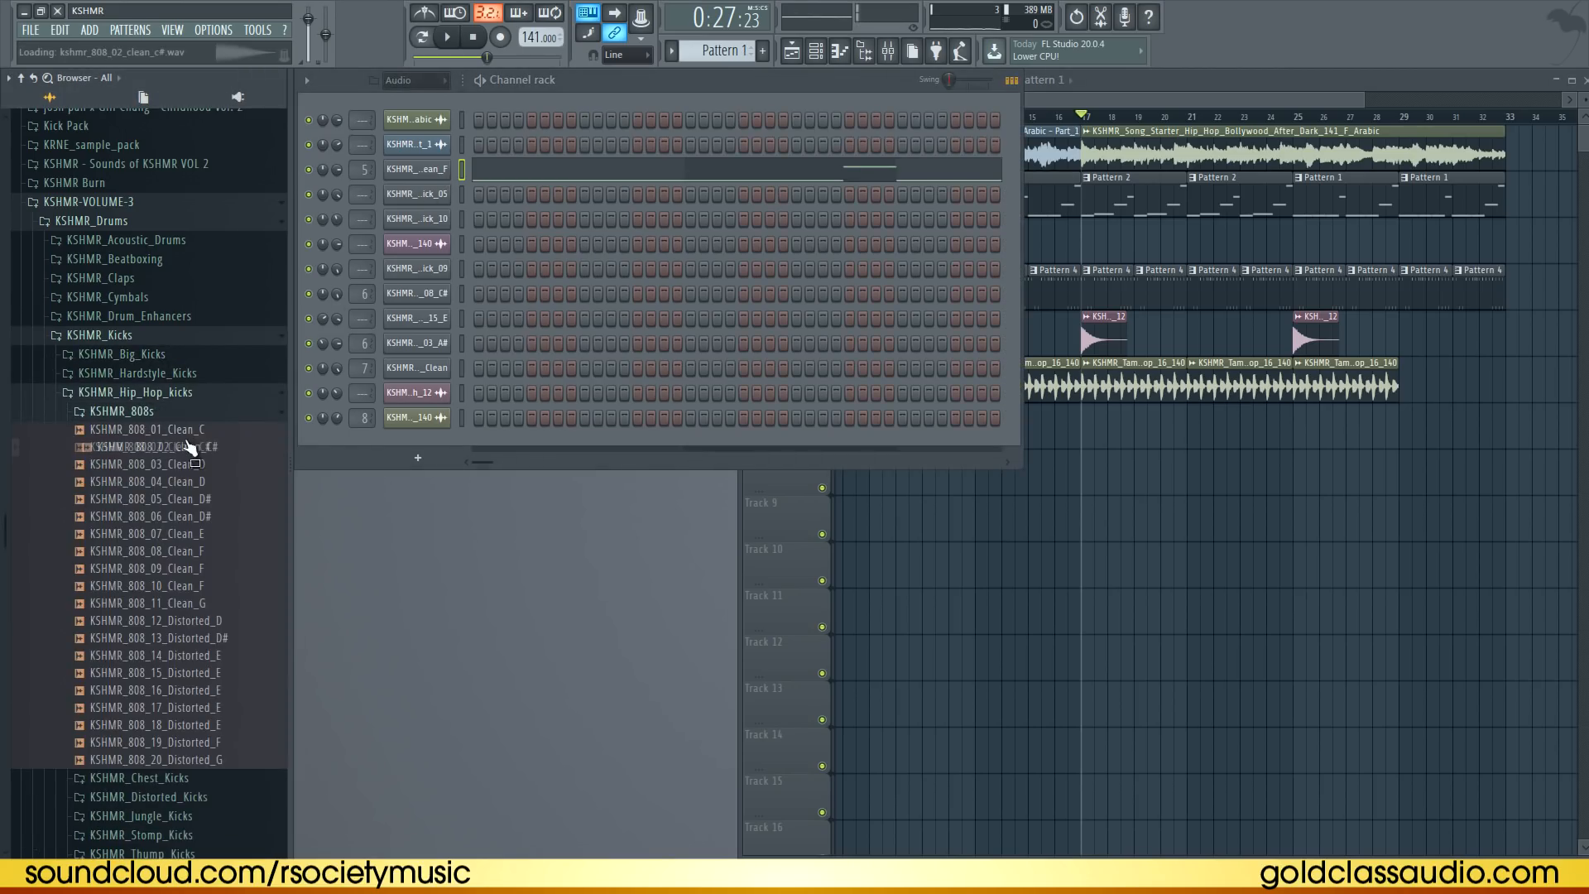
left_click(211, 464)
left_click_drag(222, 483, 416, 169)
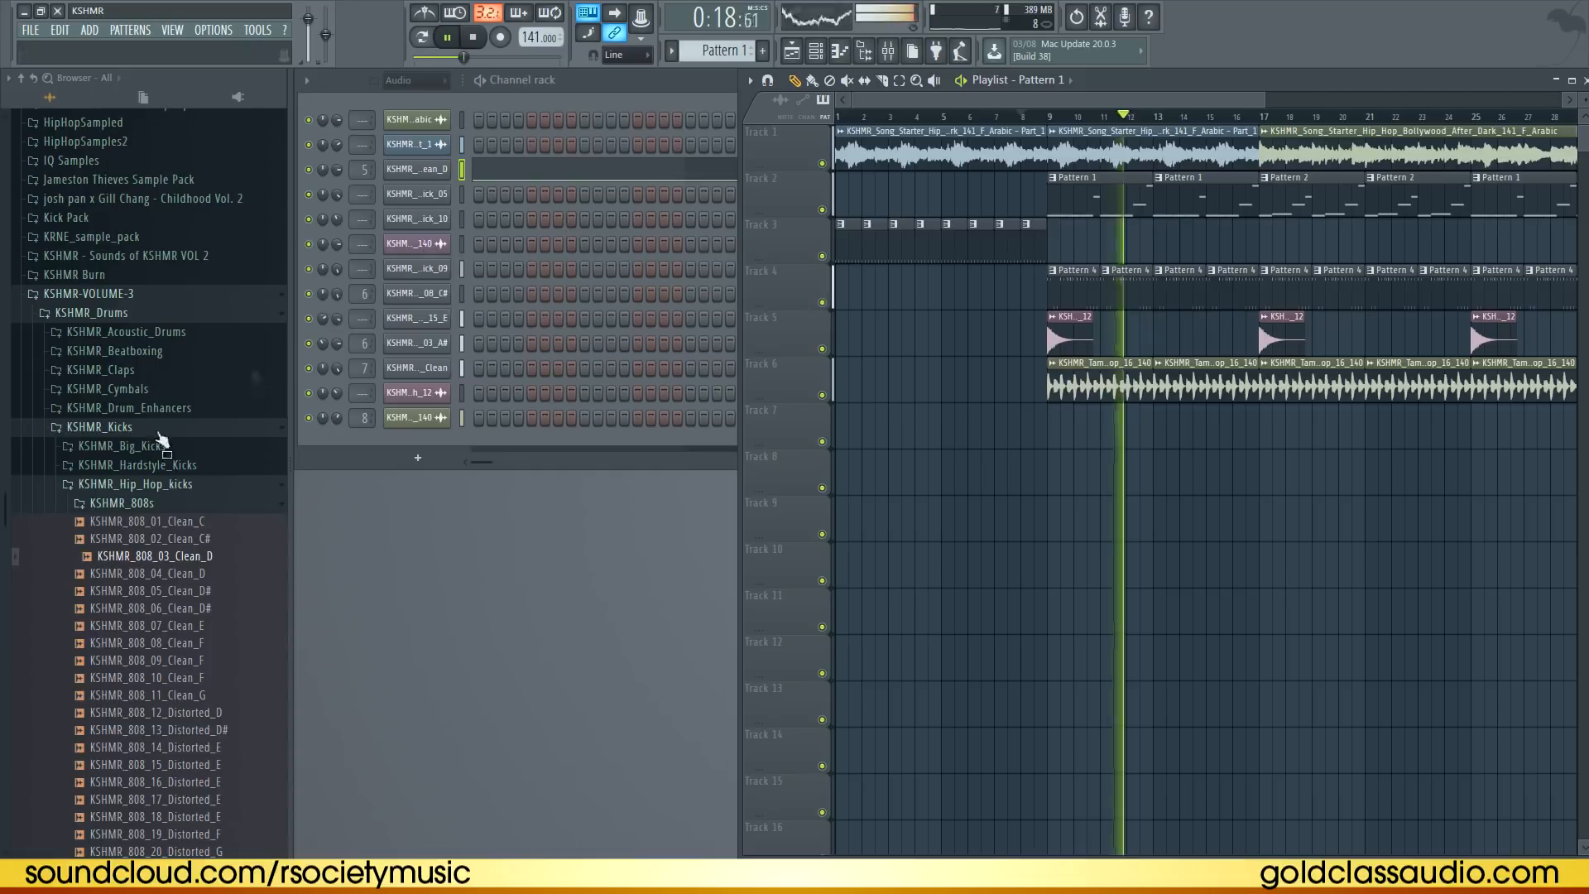
left_click(116, 429)
key("ctrl+s")
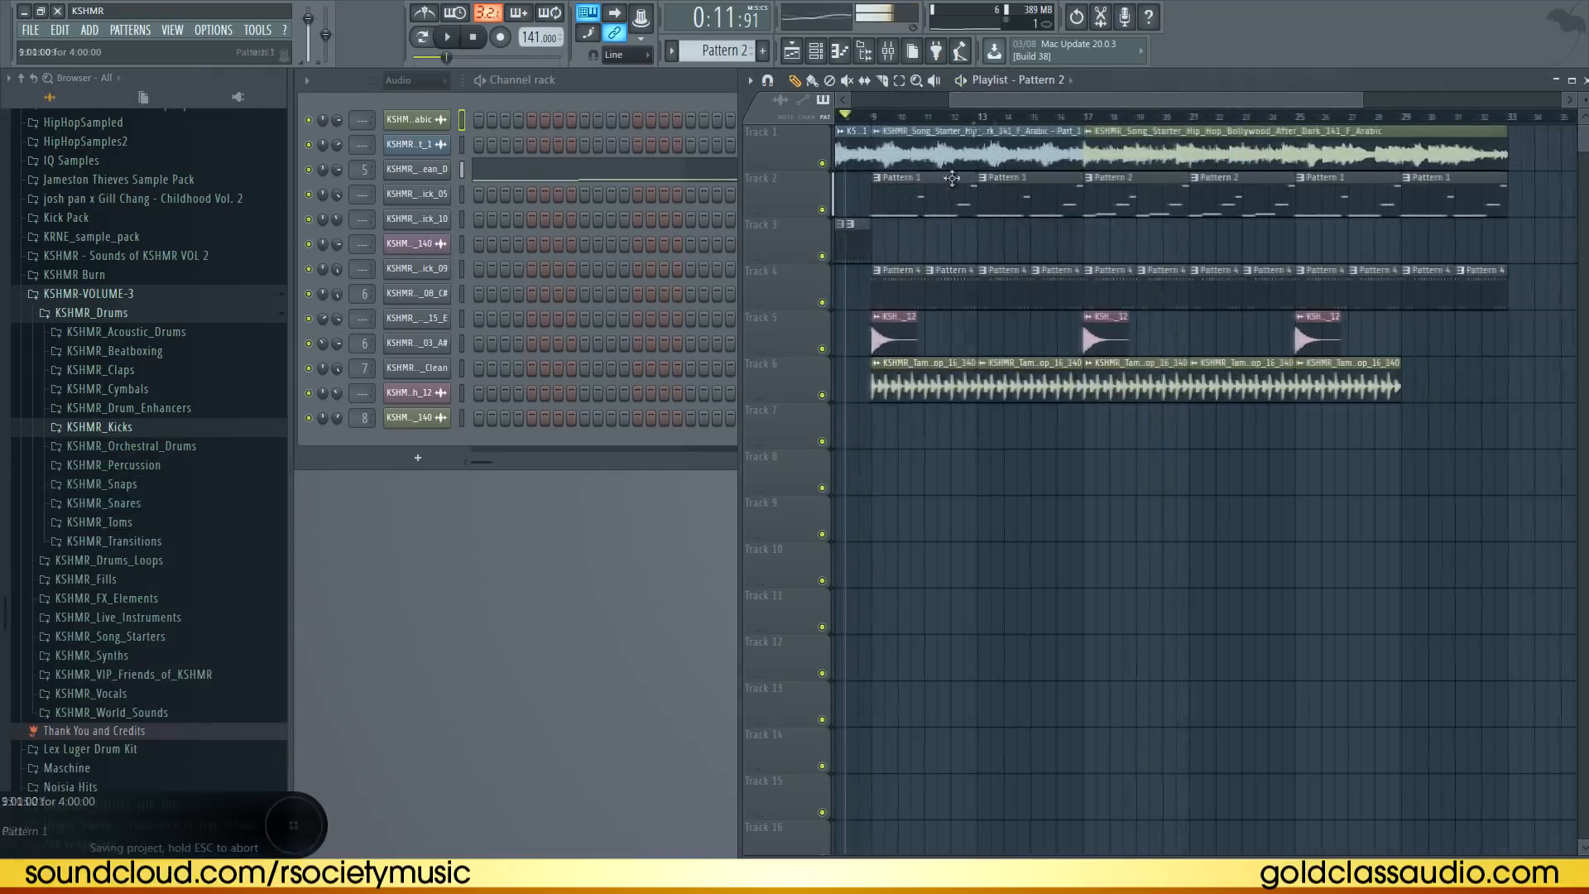
Transpose the Pattern 1 808 notes down three semitones to D5
double_click(952, 178)
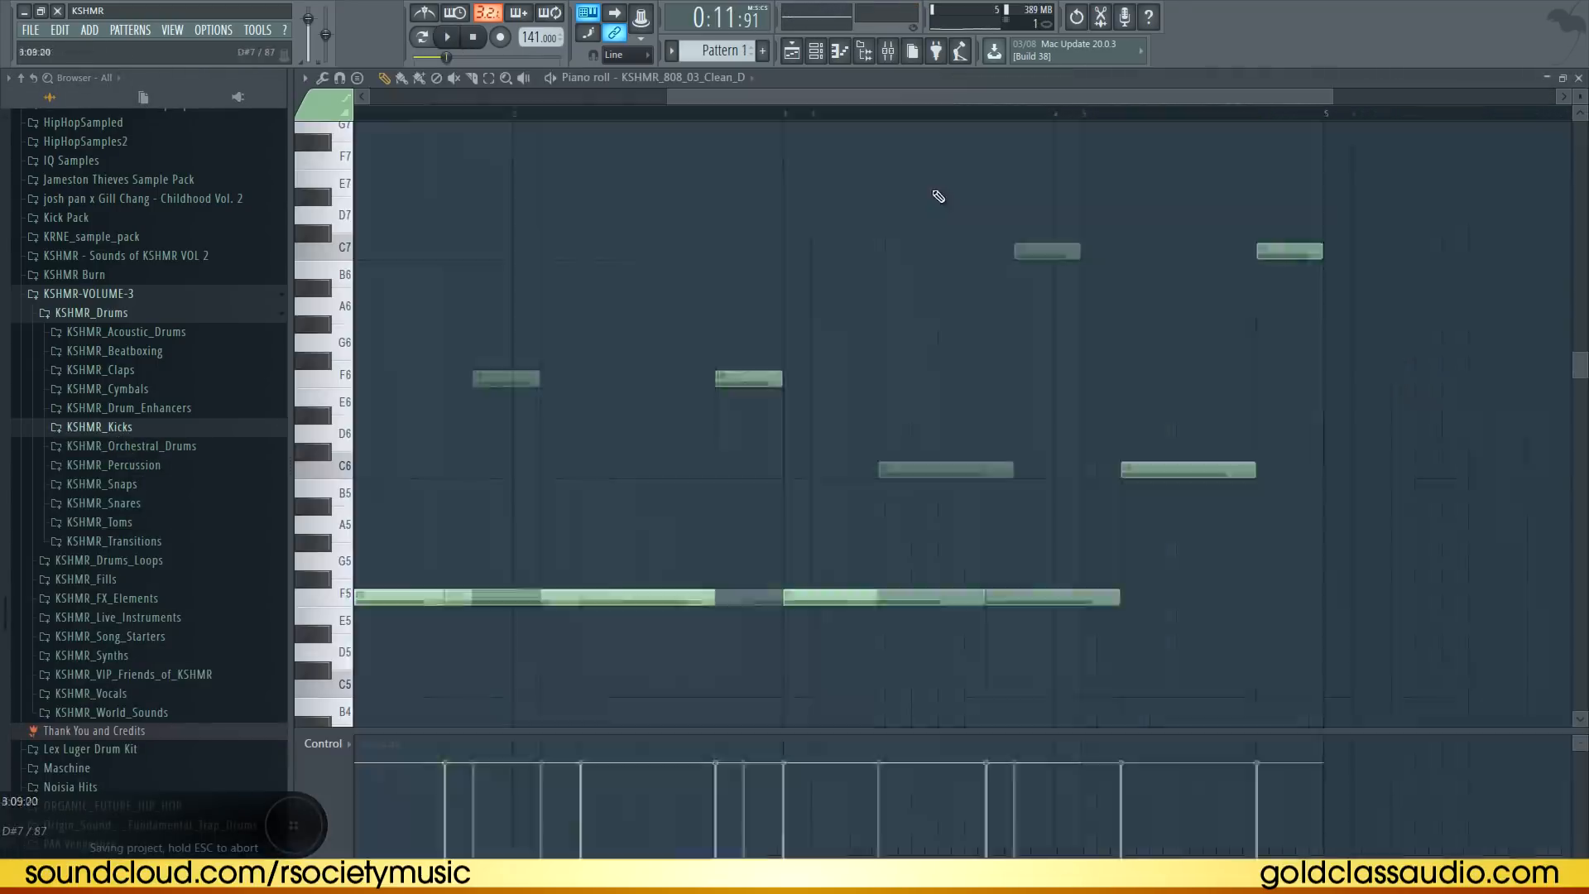
left_click(1580, 78)
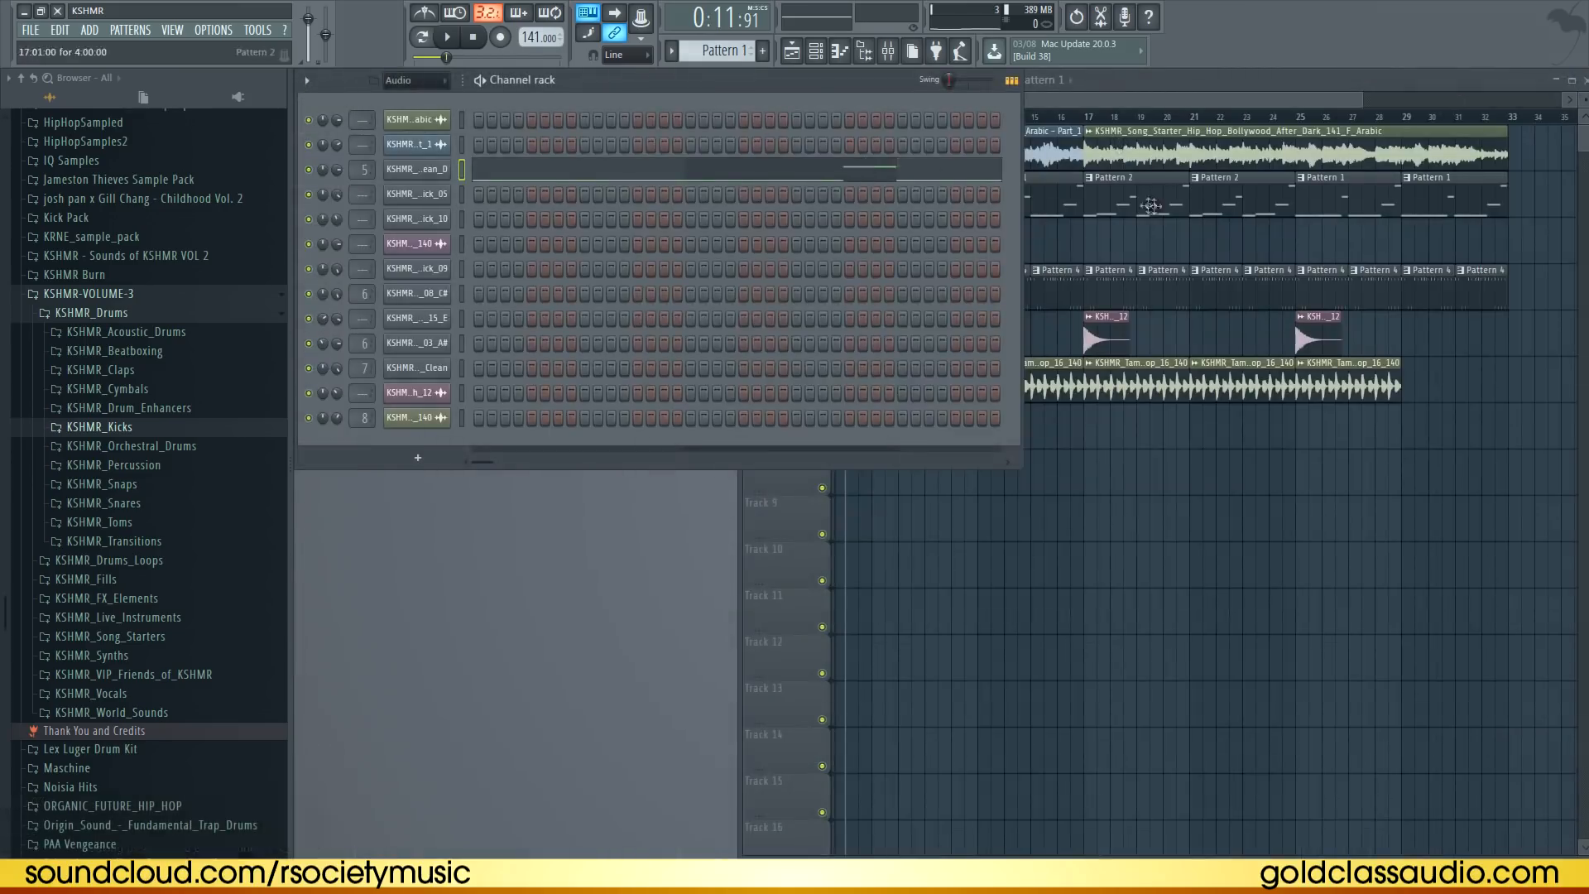
left_click(713, 187)
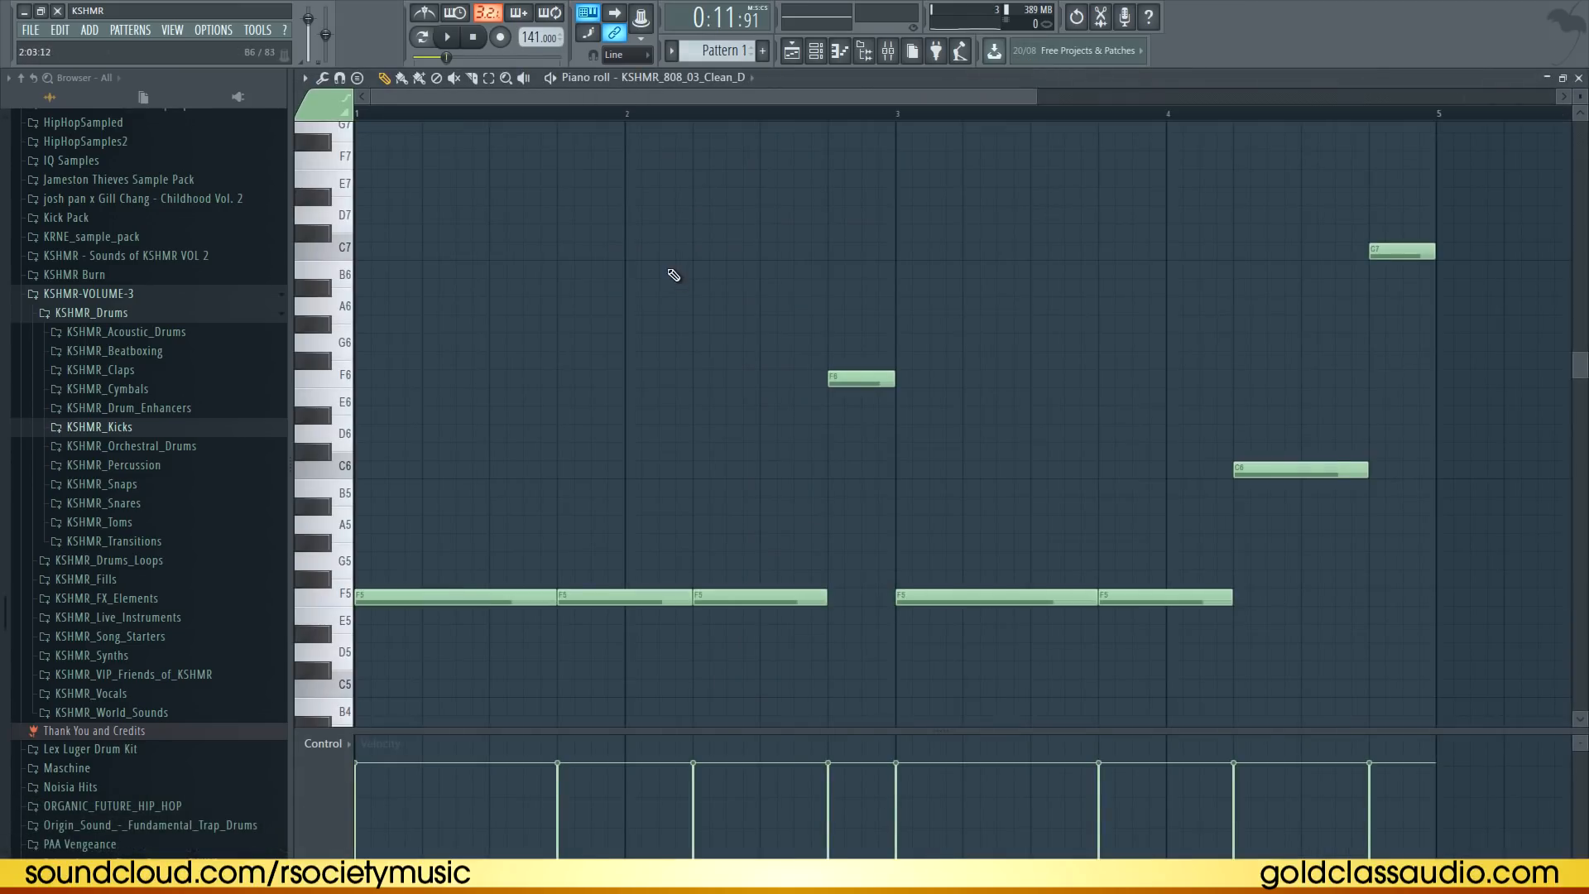
scroll(501, 468, "down", 2)
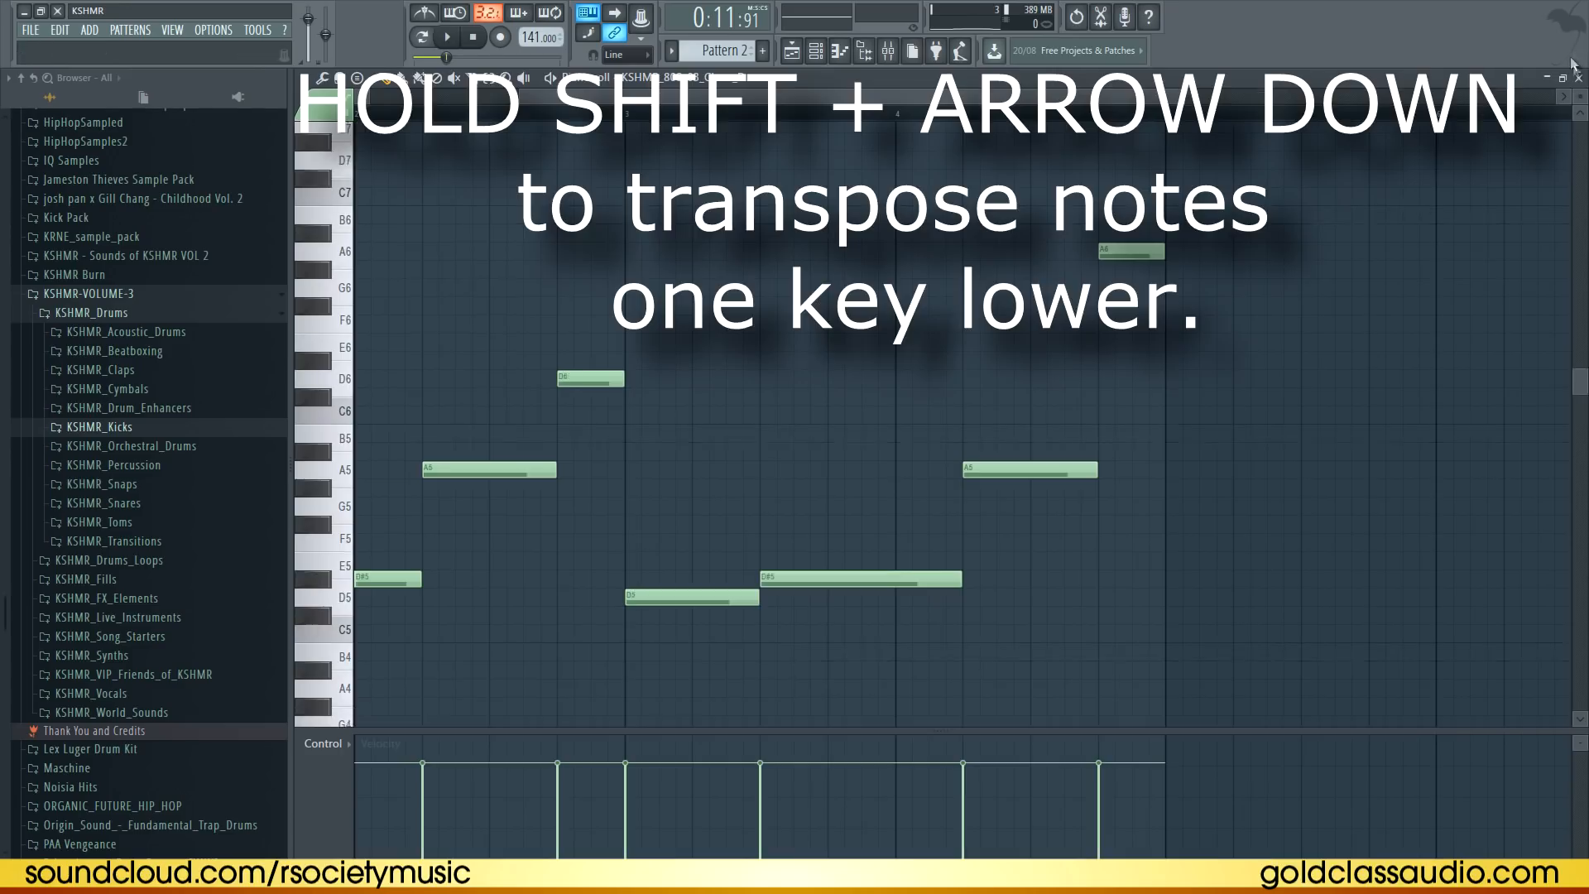
left_click(1579, 78)
Set the song-starter loop's pitch to -300 cents and save the project
left_click(1002, 296)
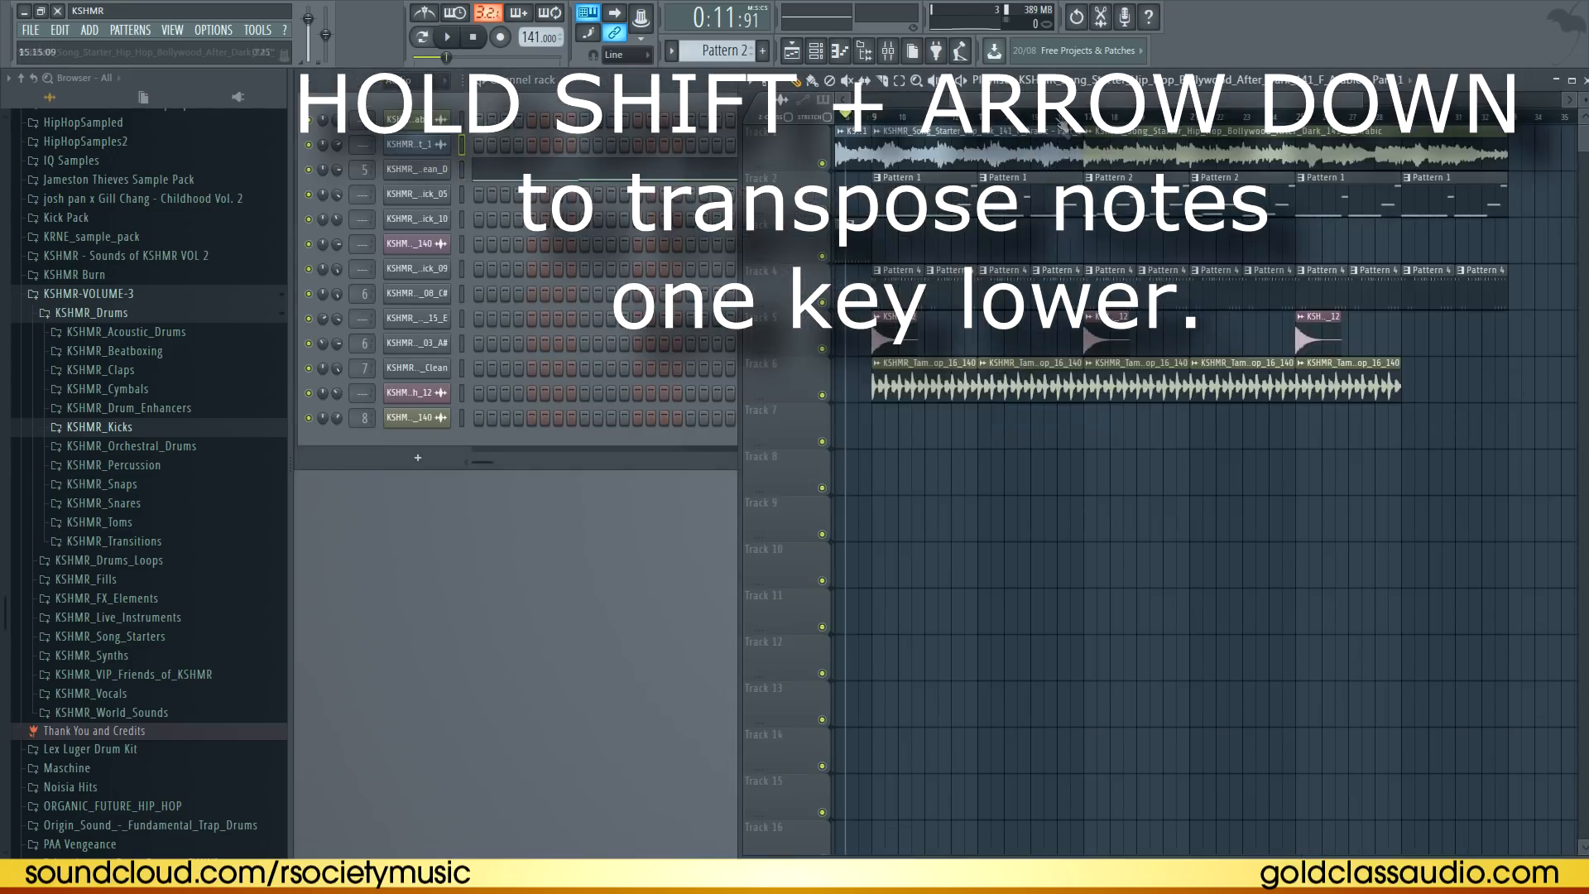
left_click_drag(1052, 99, 781, 137)
left_click(417, 145)
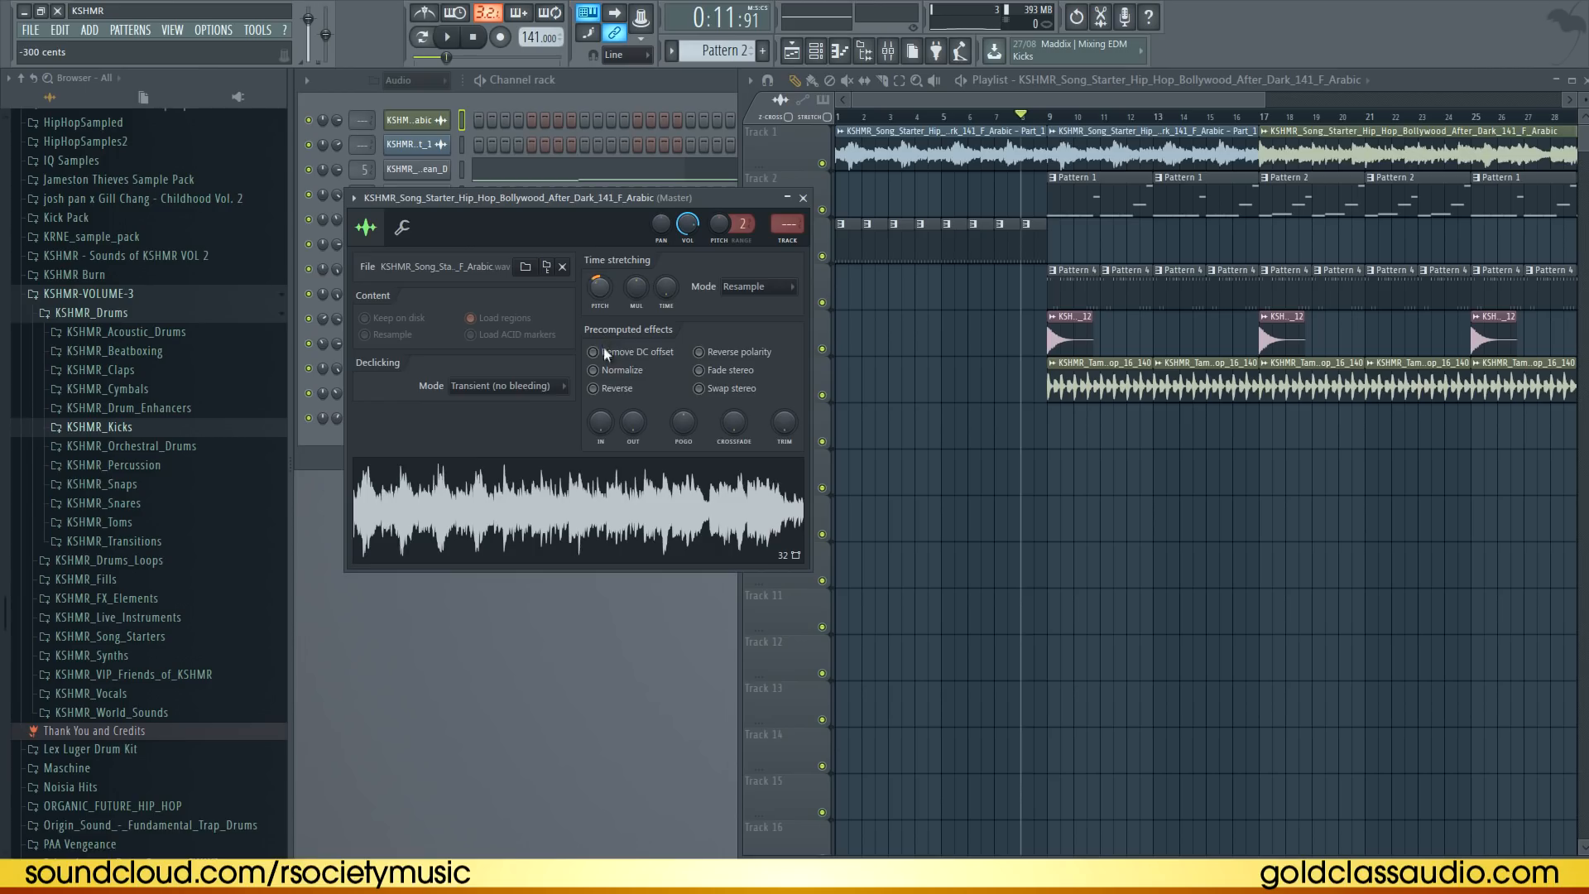
key("ctrl+s")
left_click(803, 198)
Play the arrangement from around bar 7
left_click(982, 118)
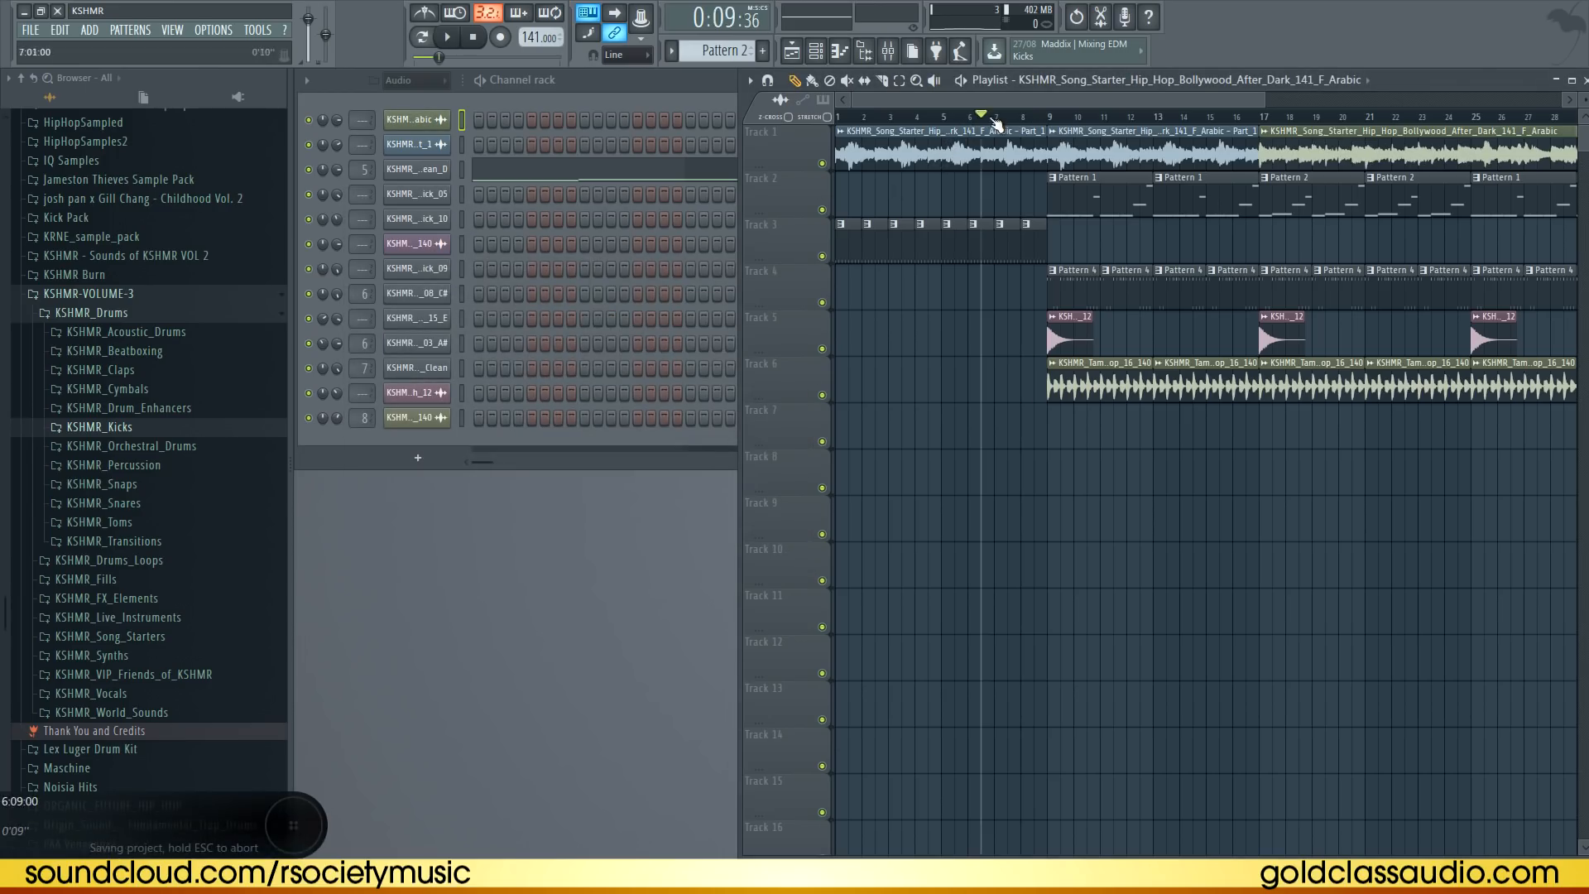
left_click(994, 119)
key("space")
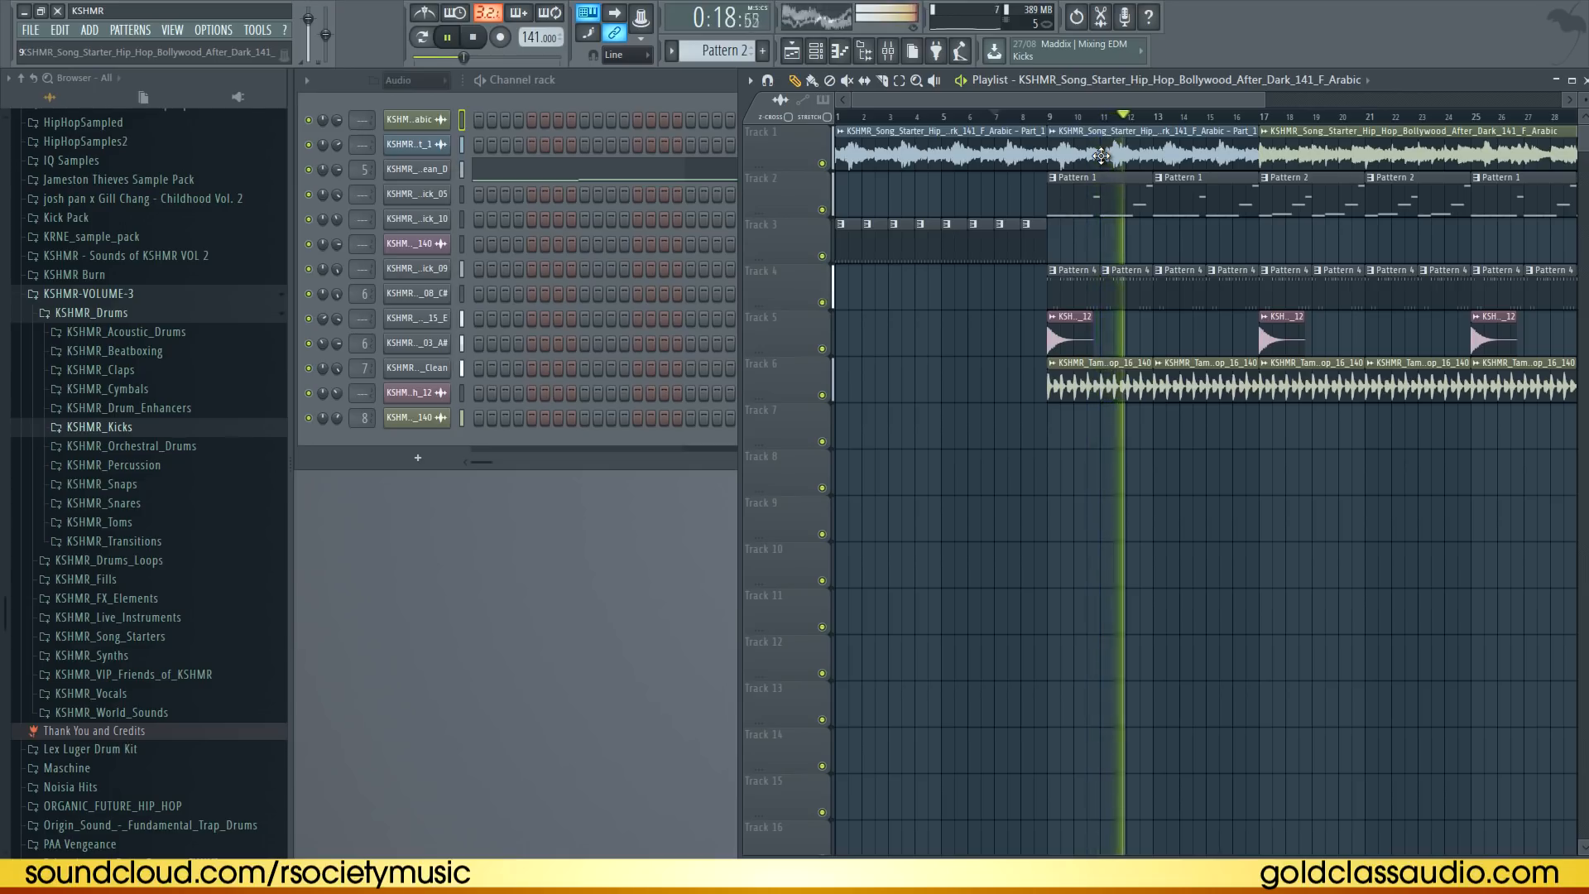
Play the arrangement and open the song-starter loop clip's sample settings
left_click_drag(1027, 105, 1106, 106)
key("space")
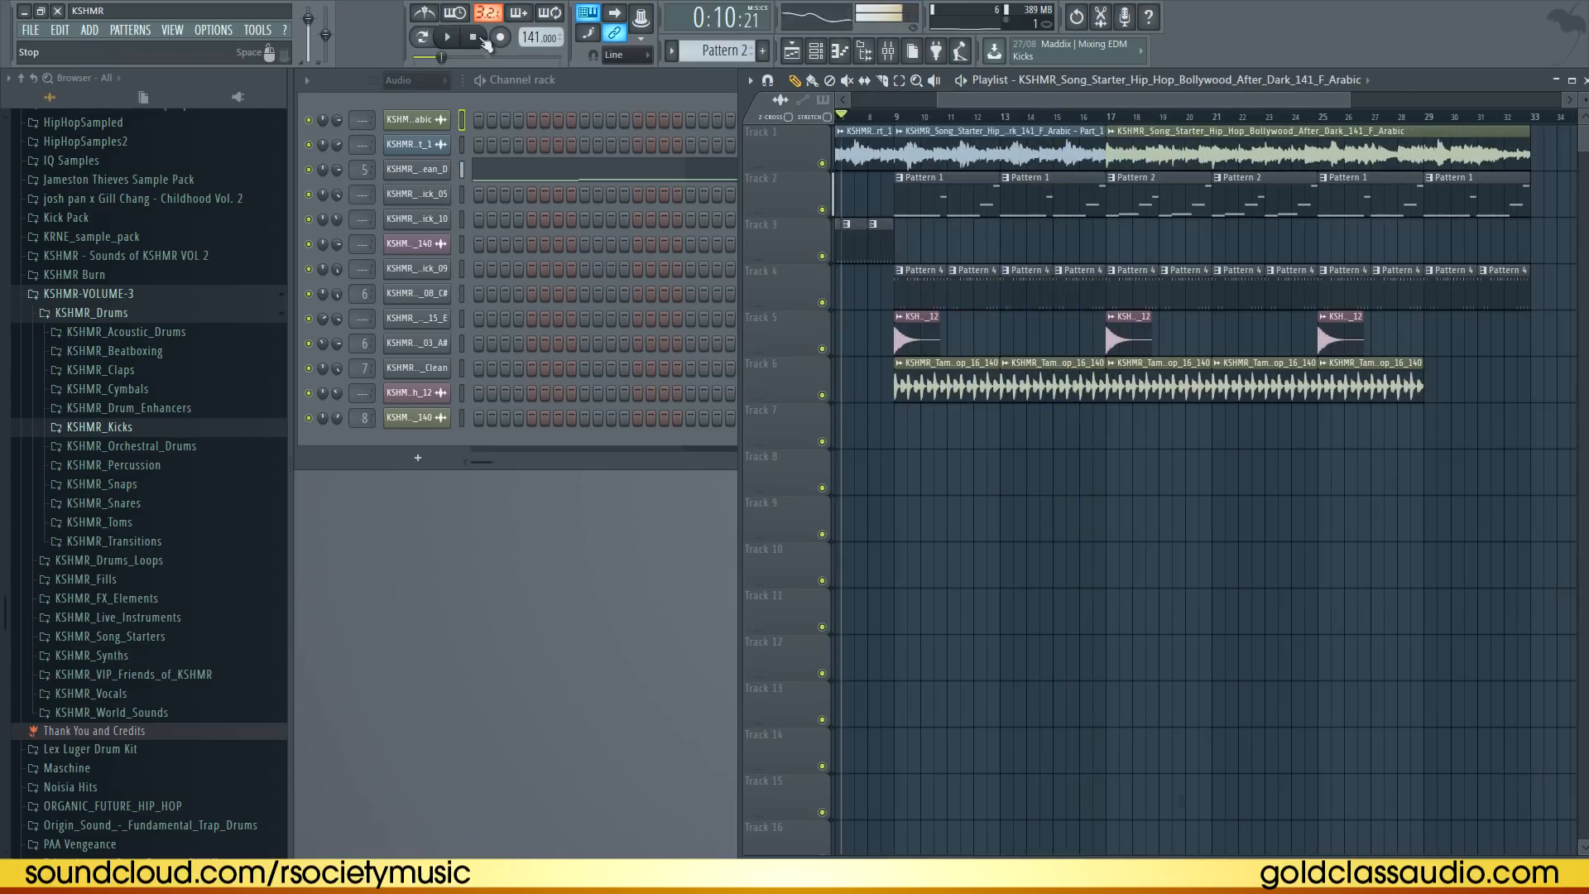
left_click(640, 179)
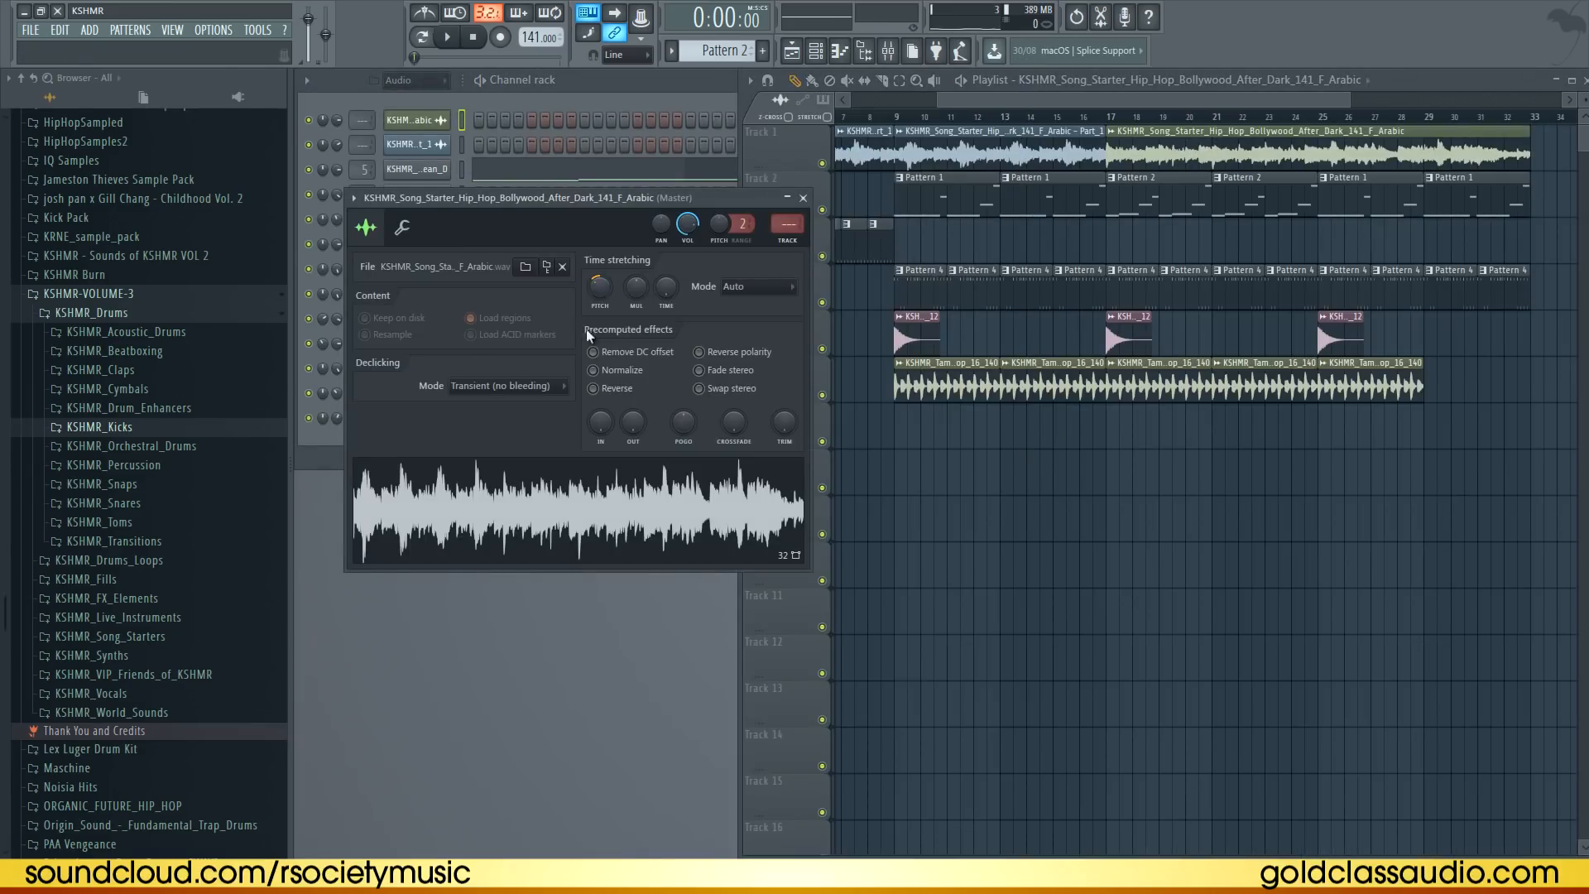
left_click(971, 142)
key("space")
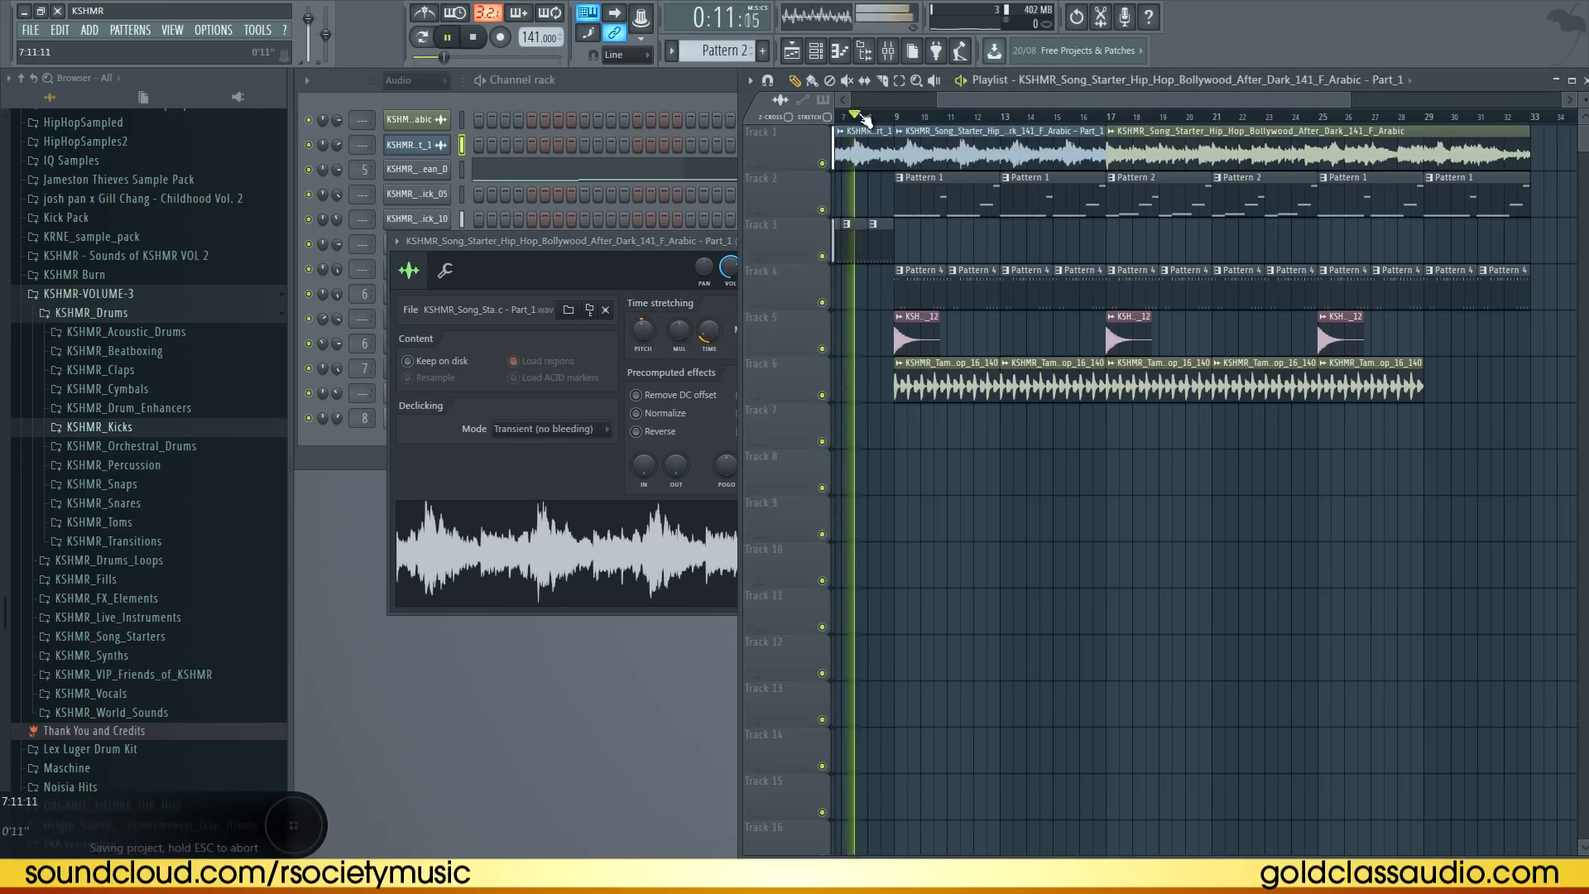
left_click(847, 242)
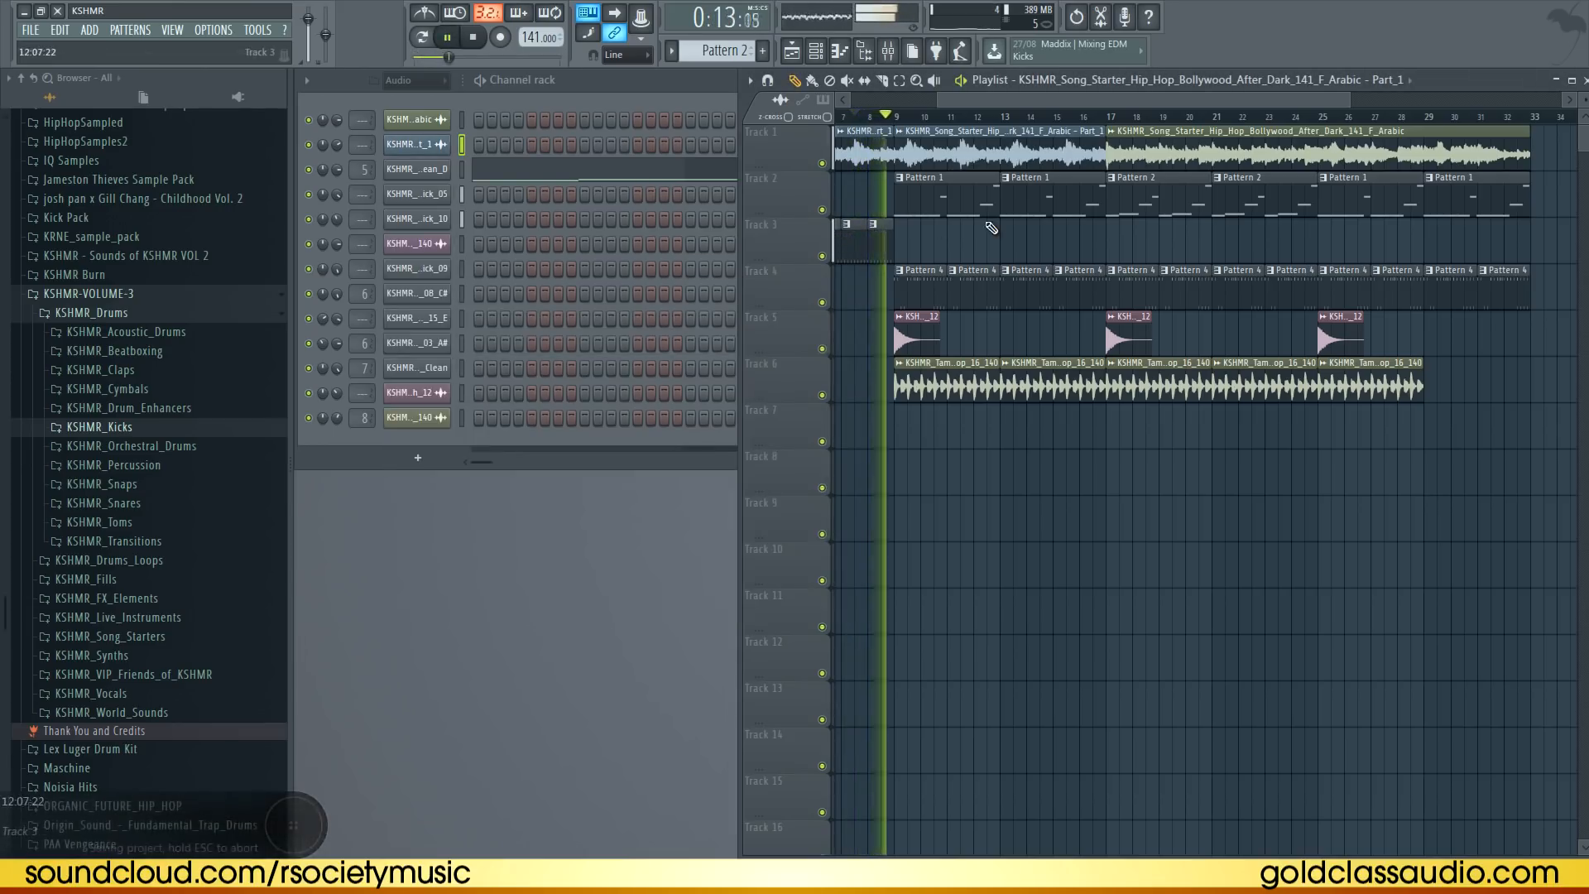
left_click(1111, 241)
right_click(1111, 240)
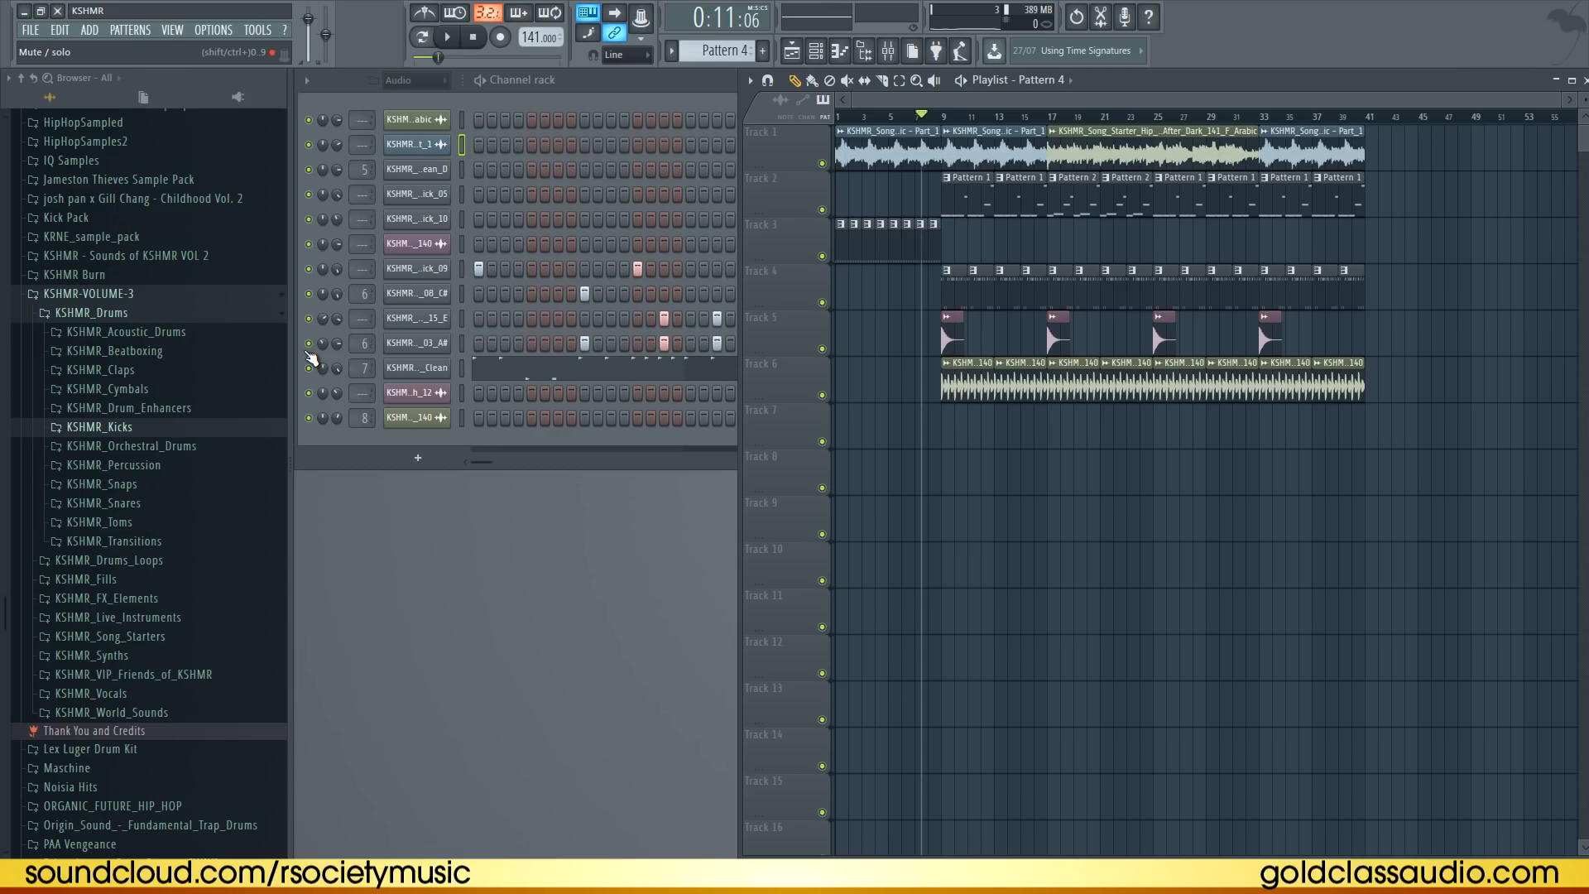
Place KSHMR_Short_Drum_Fill_07_140 from the 130-160 short fills folder on track 3 just before bar 17
left_click(91, 312)
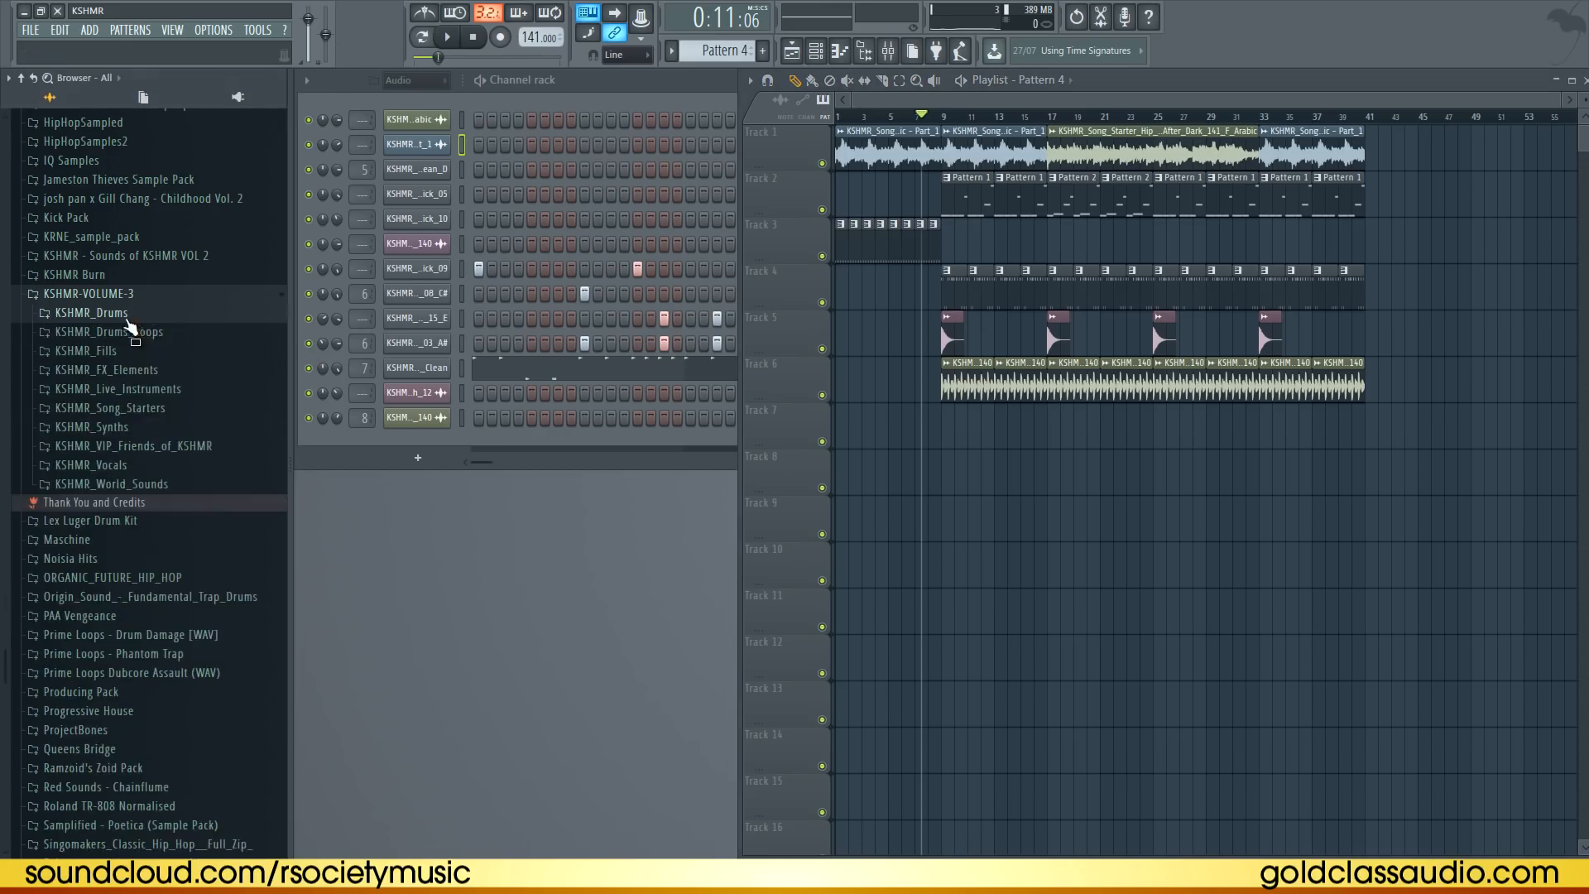
left_click(108, 331)
left_click(86, 388)
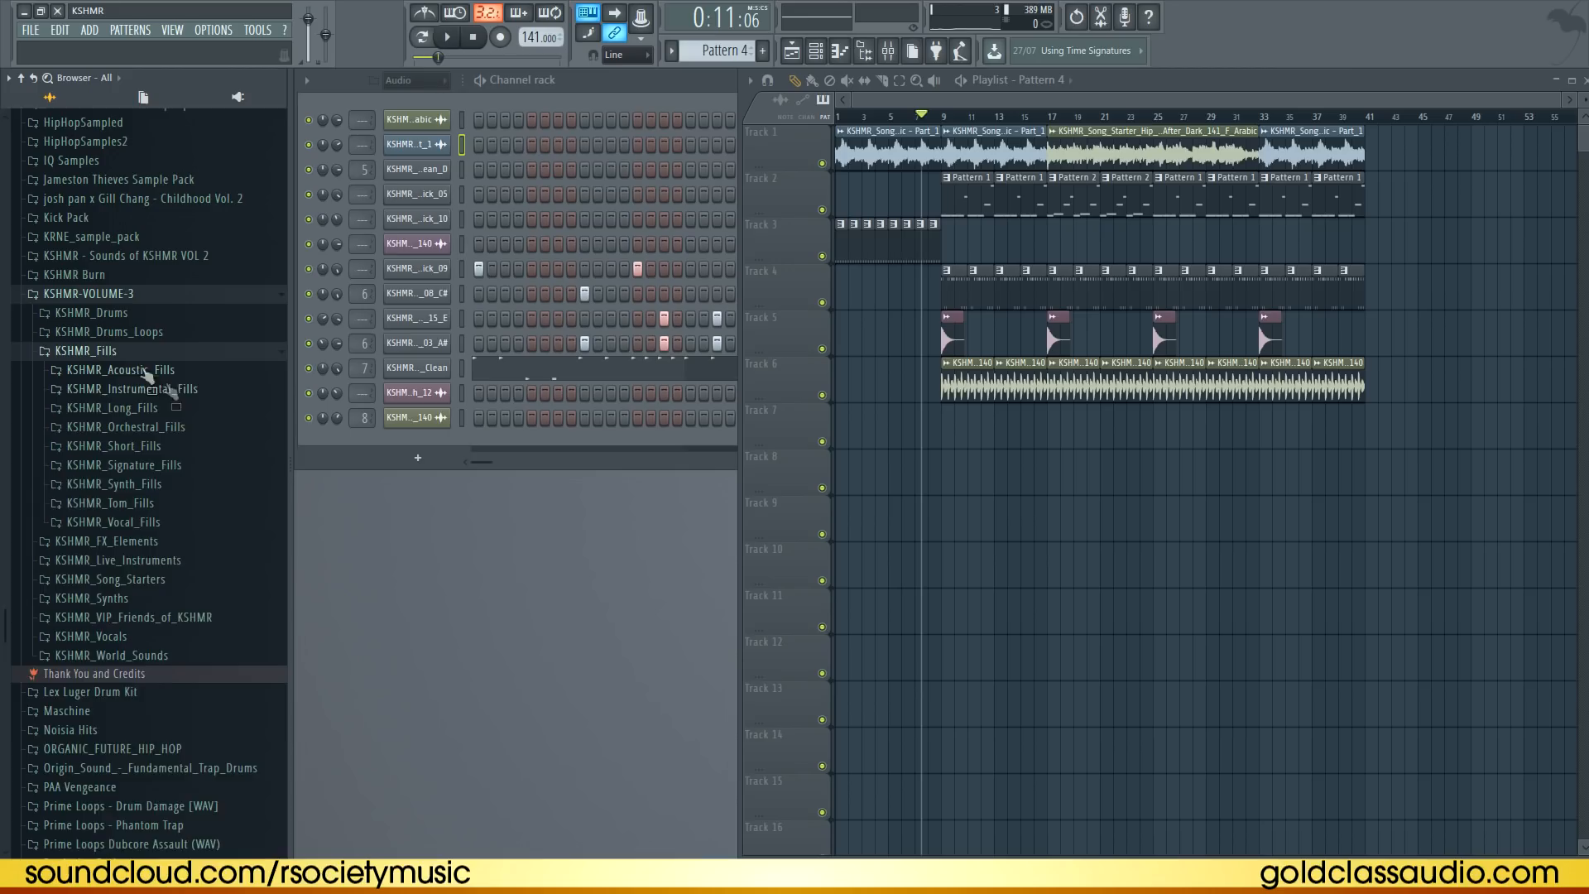
left_click(171, 447)
left_click(190, 502)
left_click_drag(240, 571, 1039, 242)
scroll(1043, 243, "up", 5)
key("space")
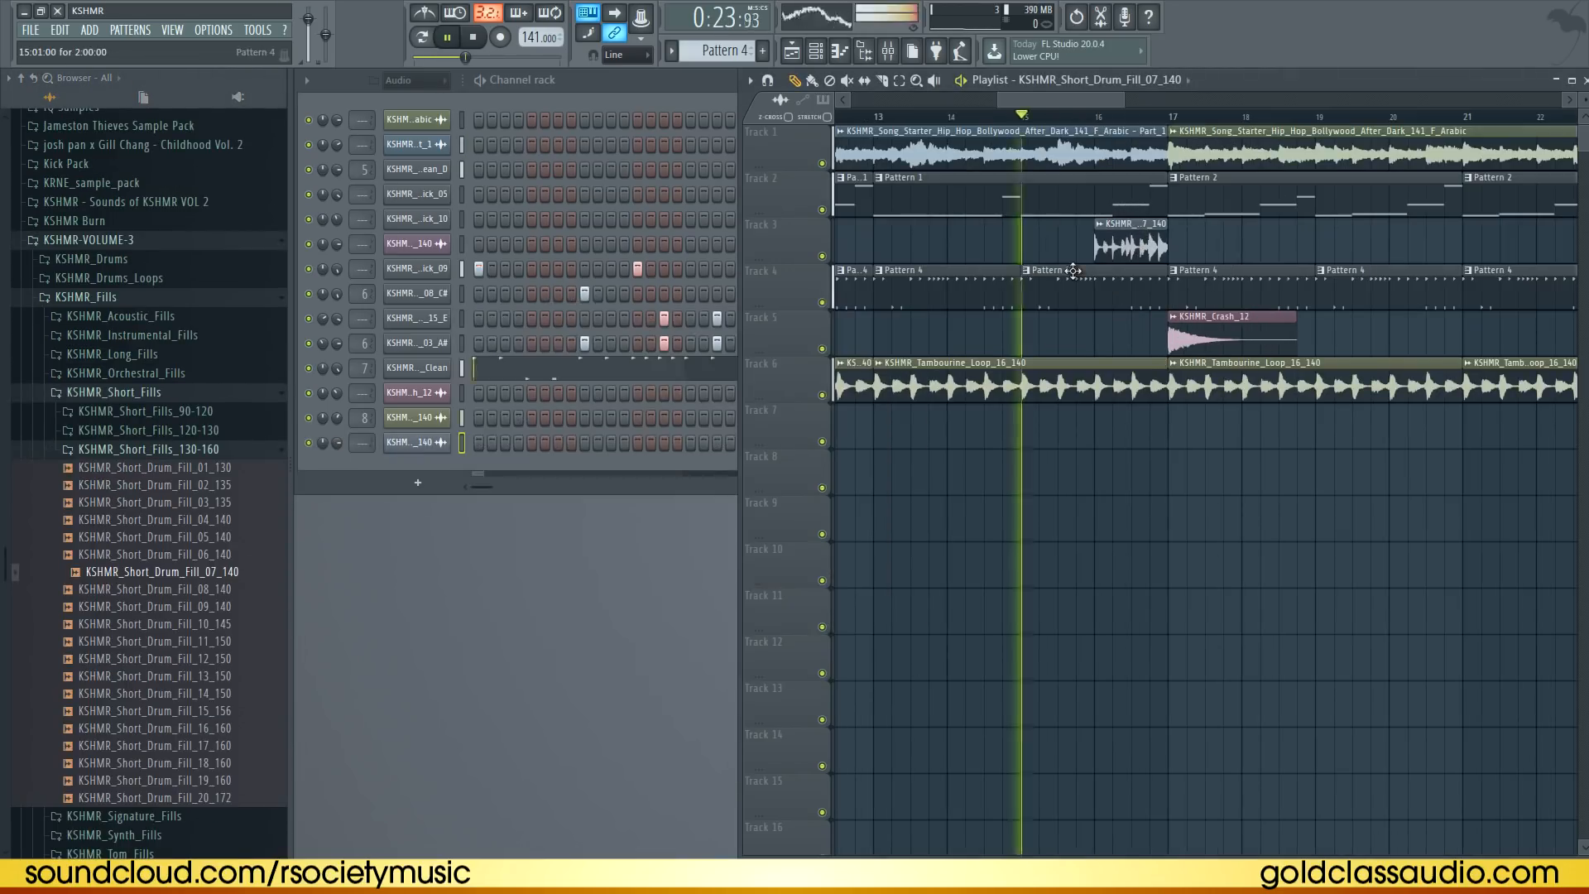
Shorten the drum pattern, tambourine and loop clips ending at bar 17 so the drum fill plays alone
double_click(1132, 247)
key("space")
left_click_drag(1168, 294, 1097, 289)
left_click_drag(1165, 373, 1102, 376)
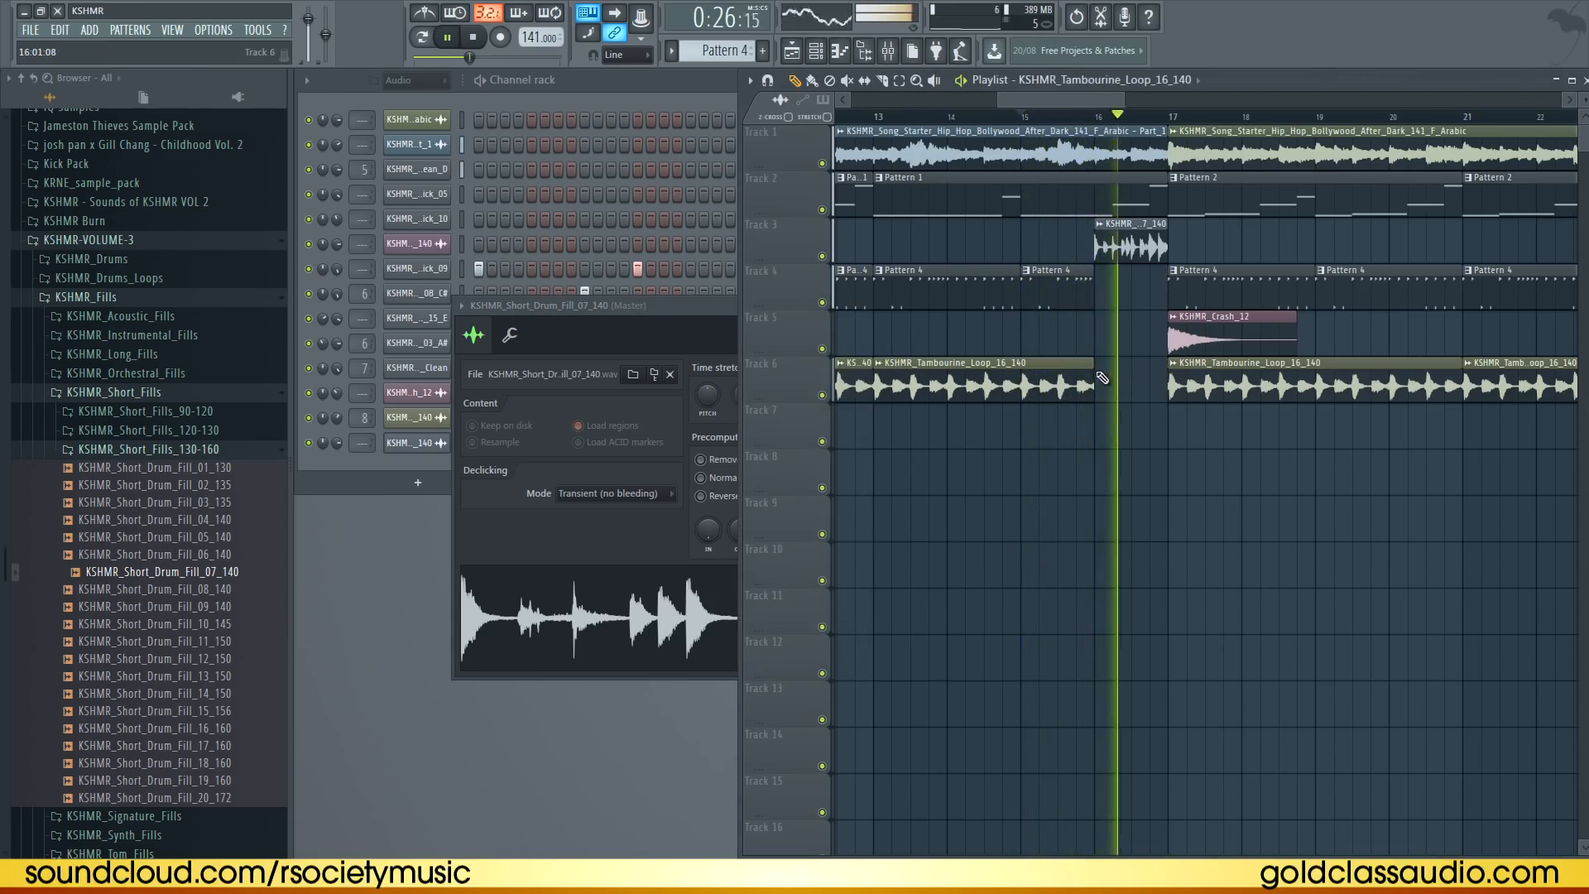
double_click(1134, 246)
key("space")
key("space")
left_click_drag(1165, 138, 1097, 184)
key("space")
key("space")
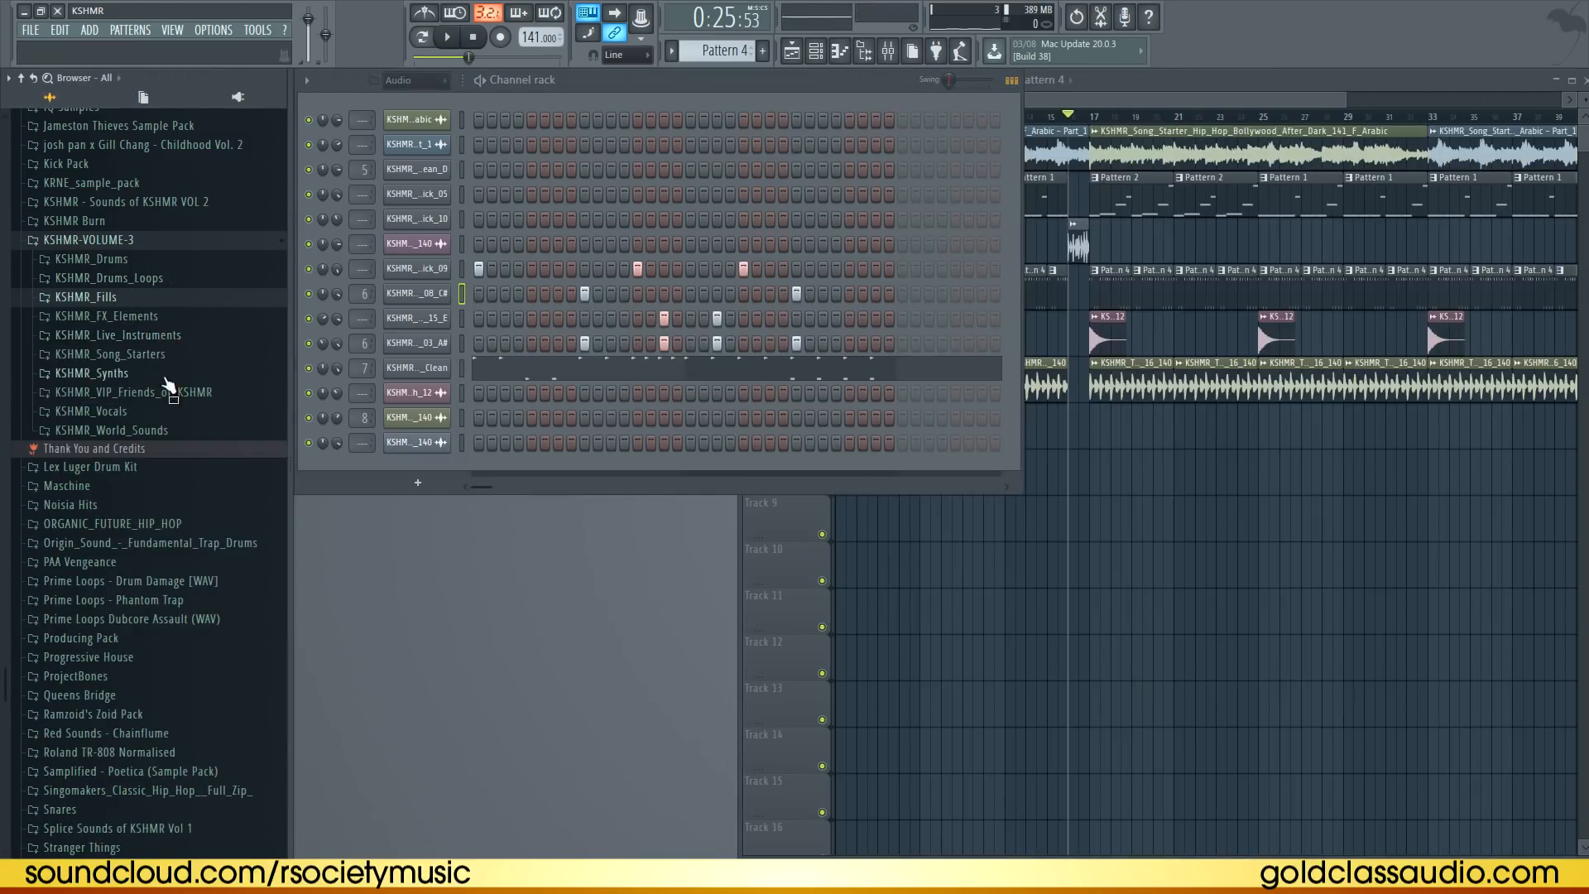
Browse the hip hop snares and inspect the snare channels' sample and envelope settings
left_click(135, 263)
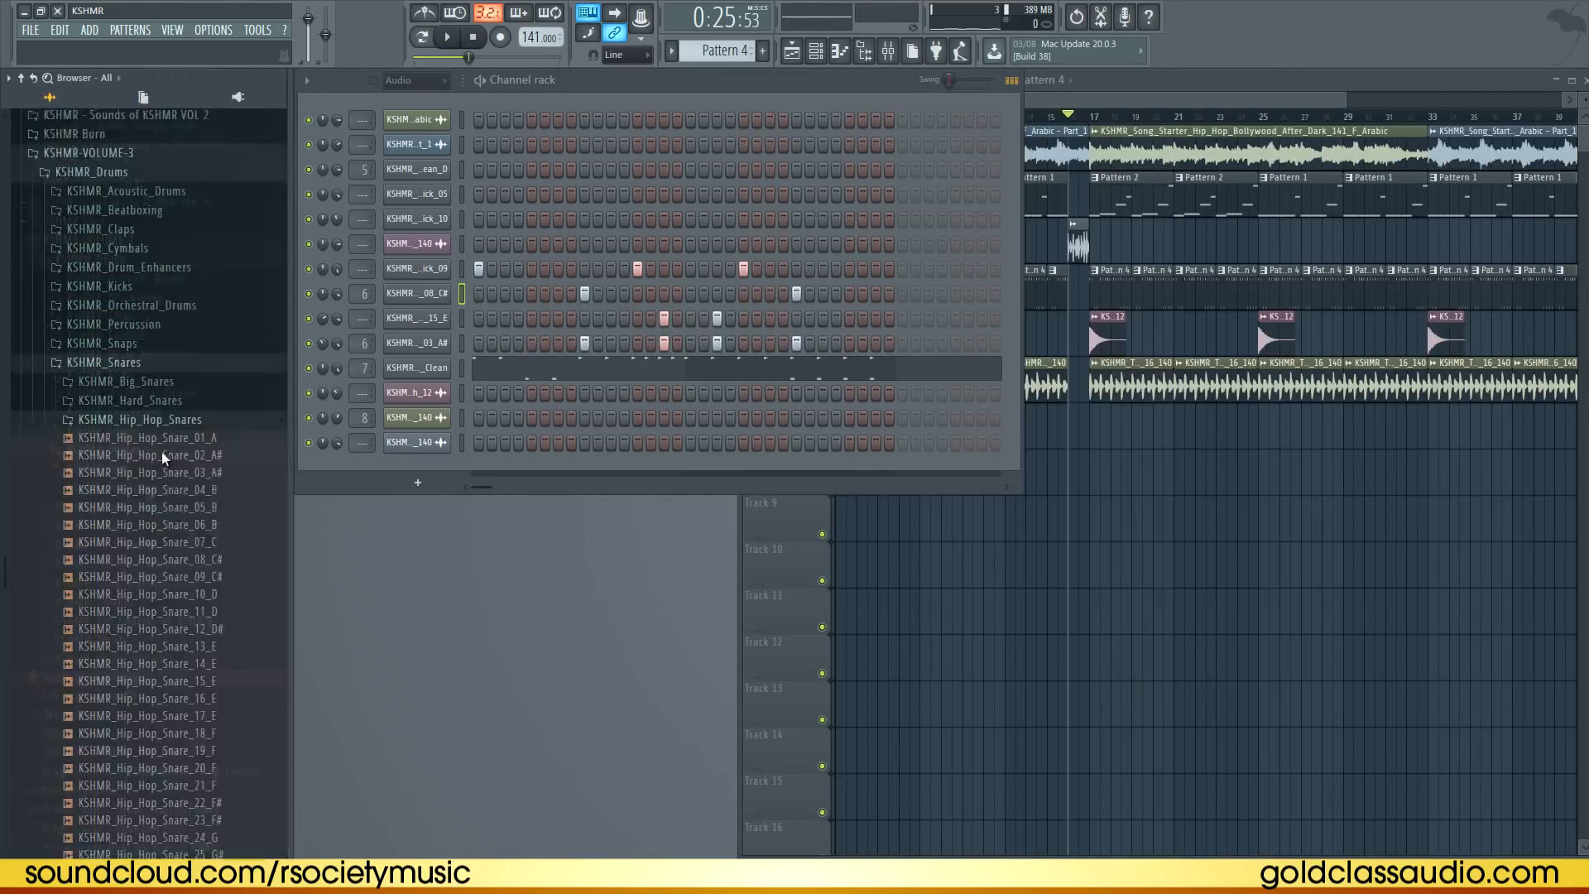
scroll(162, 454, "down", 5)
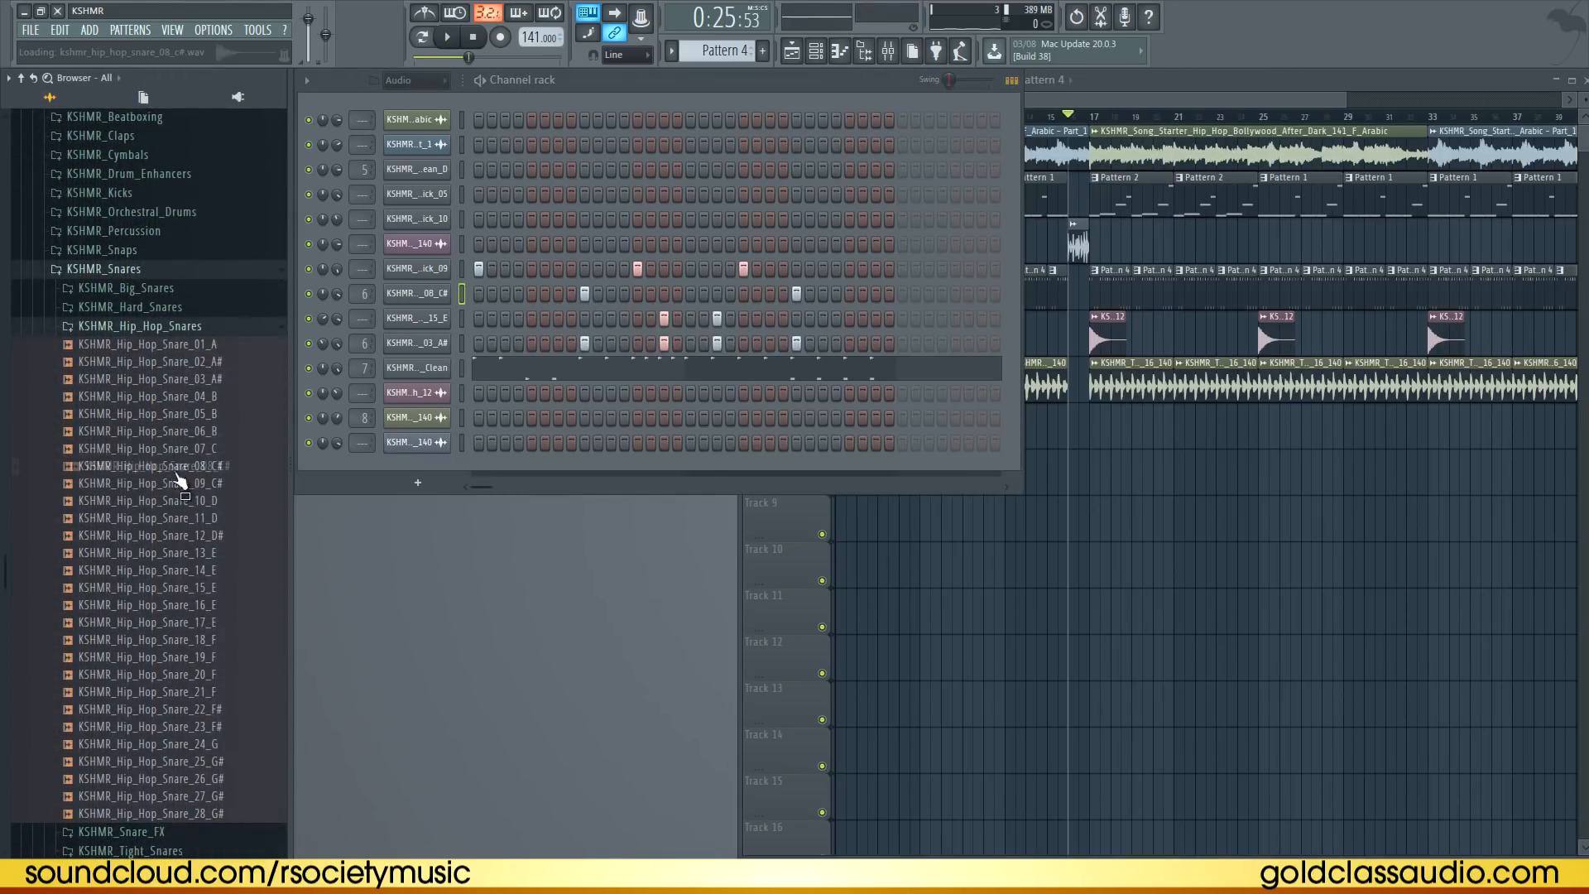
left_click(141, 379)
key("space")
left_click(423, 321)
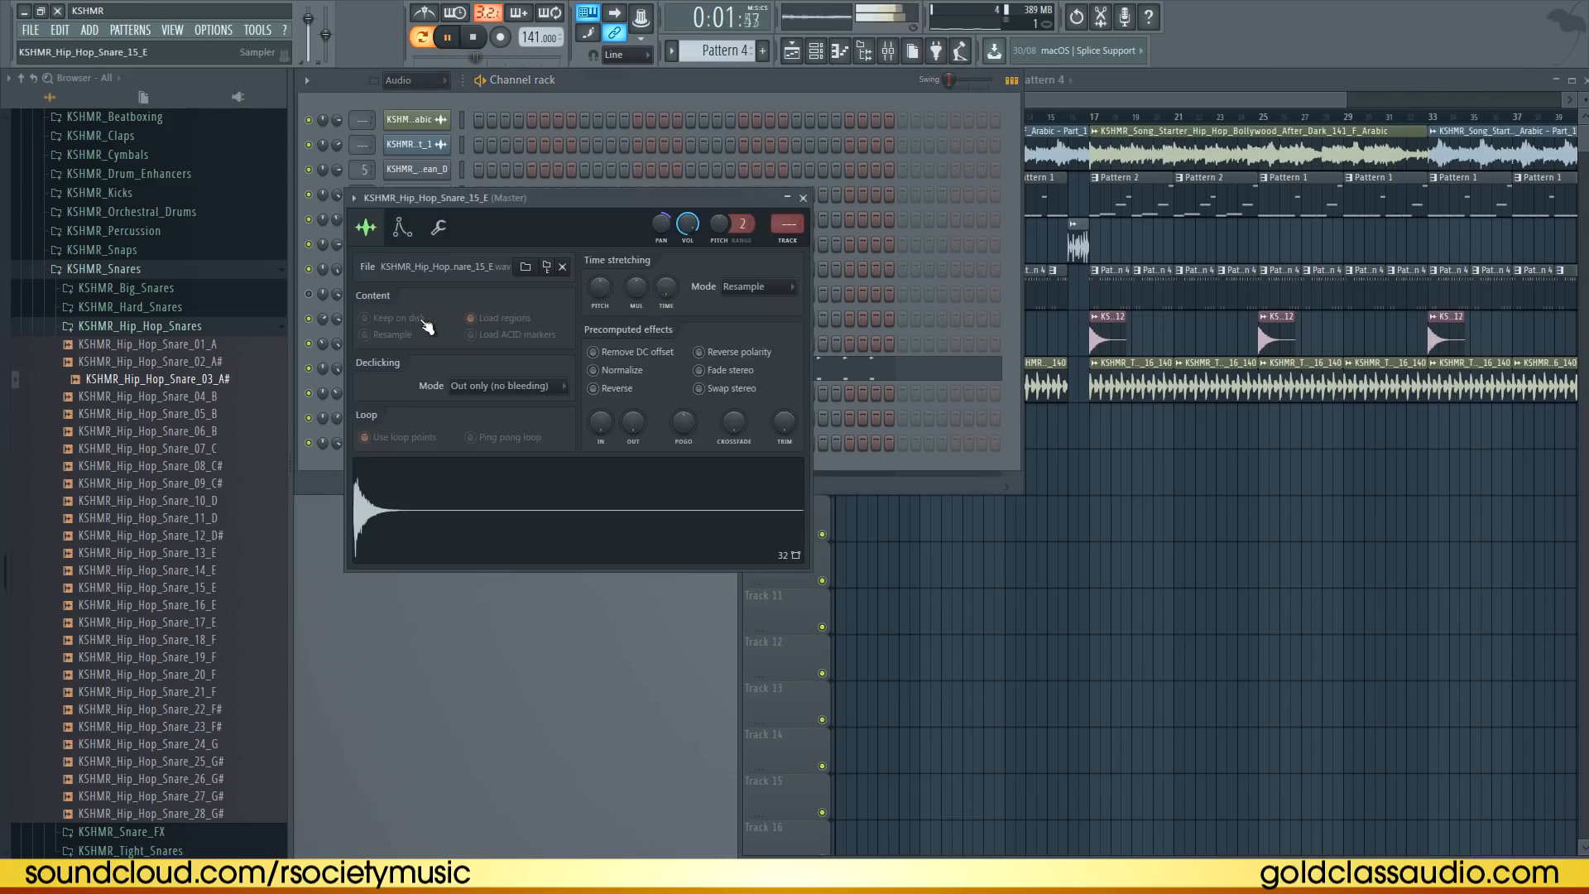
left_click(333, 318)
left_click(421, 320)
left_click(401, 226)
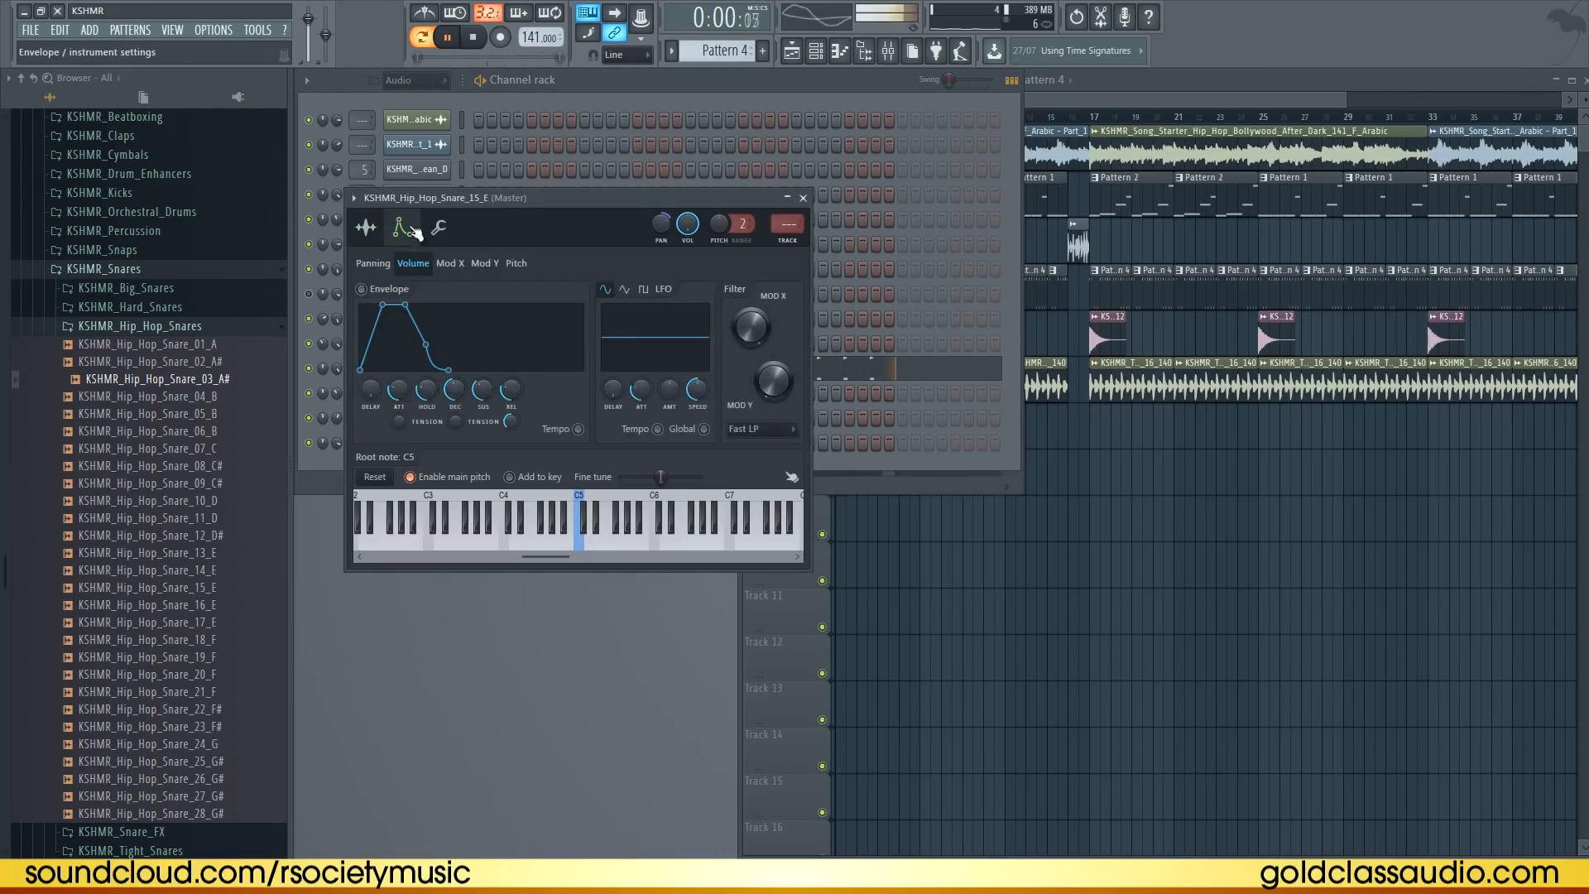
left_click(439, 226)
left_click(808, 195)
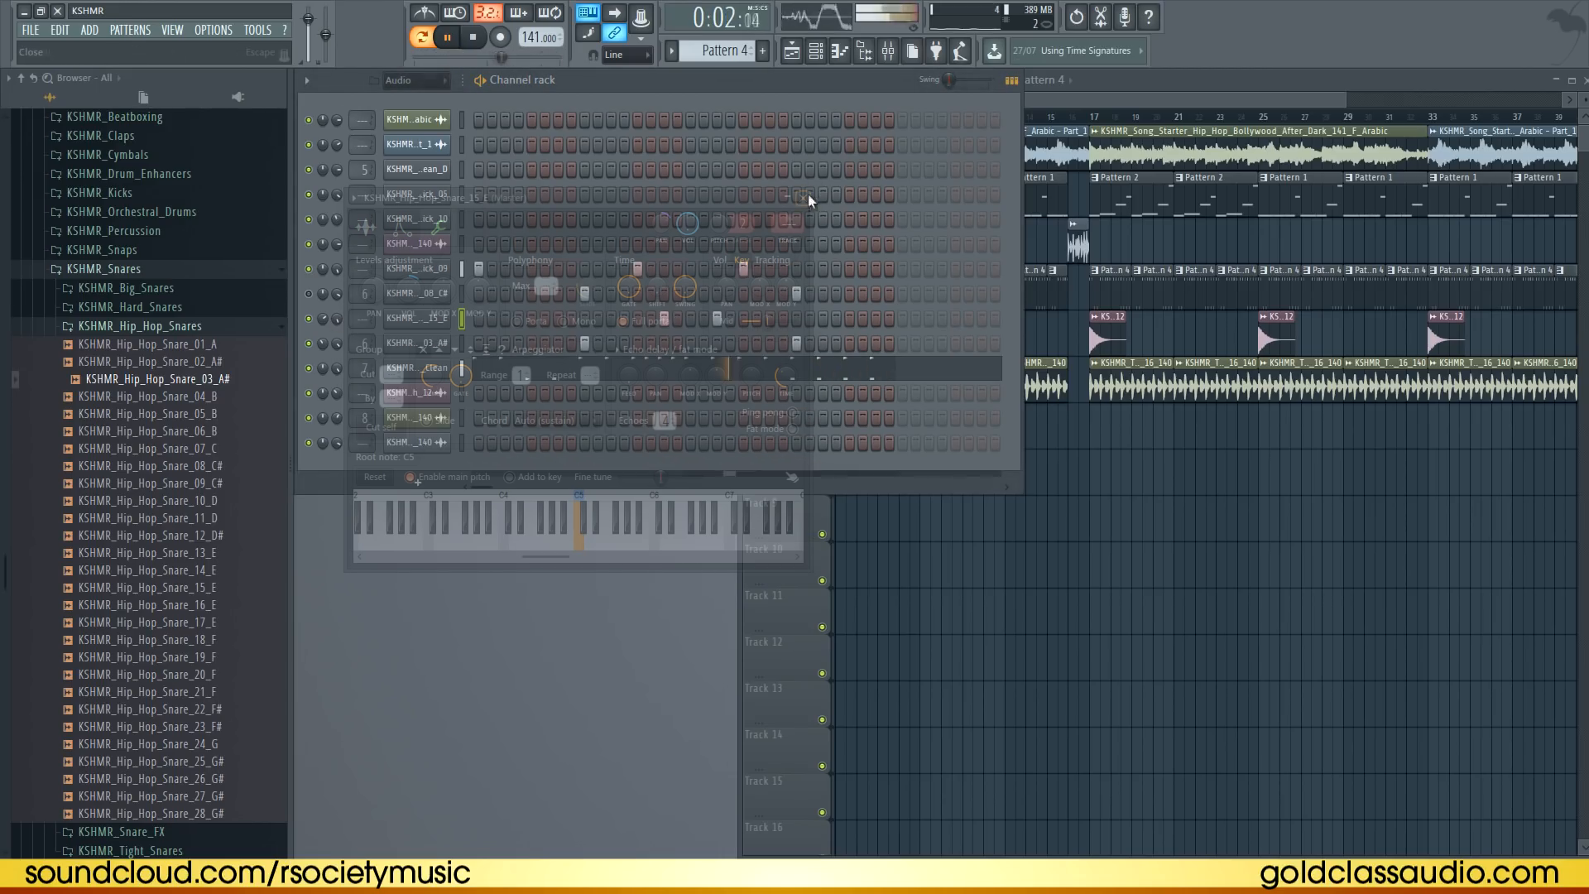
left_click(445, 343)
right_click(628, 311)
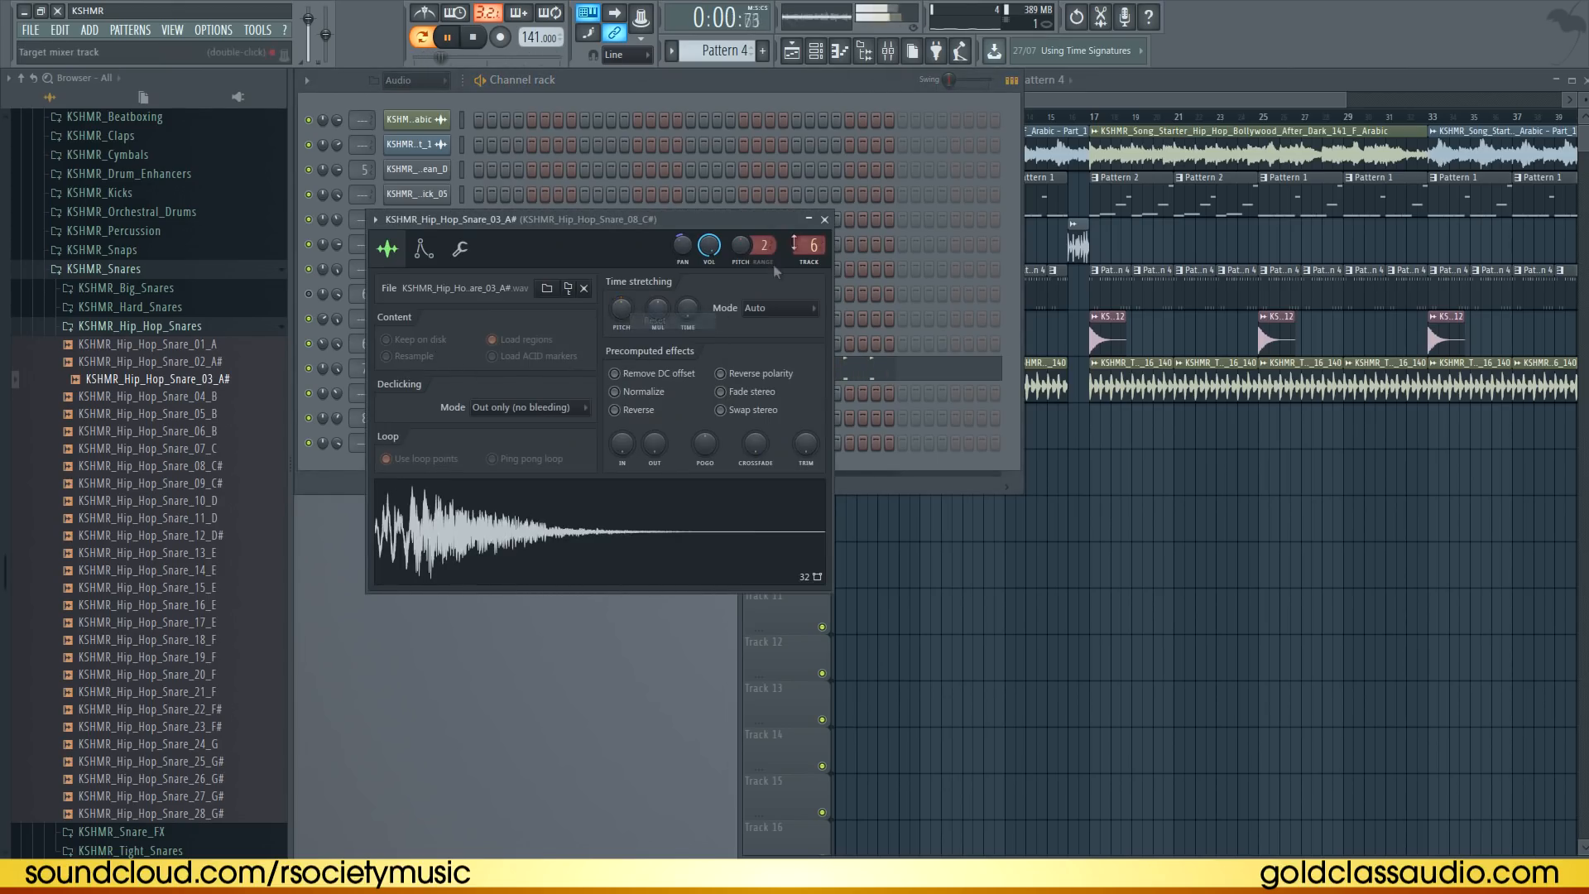
left_click(825, 219)
key("space")
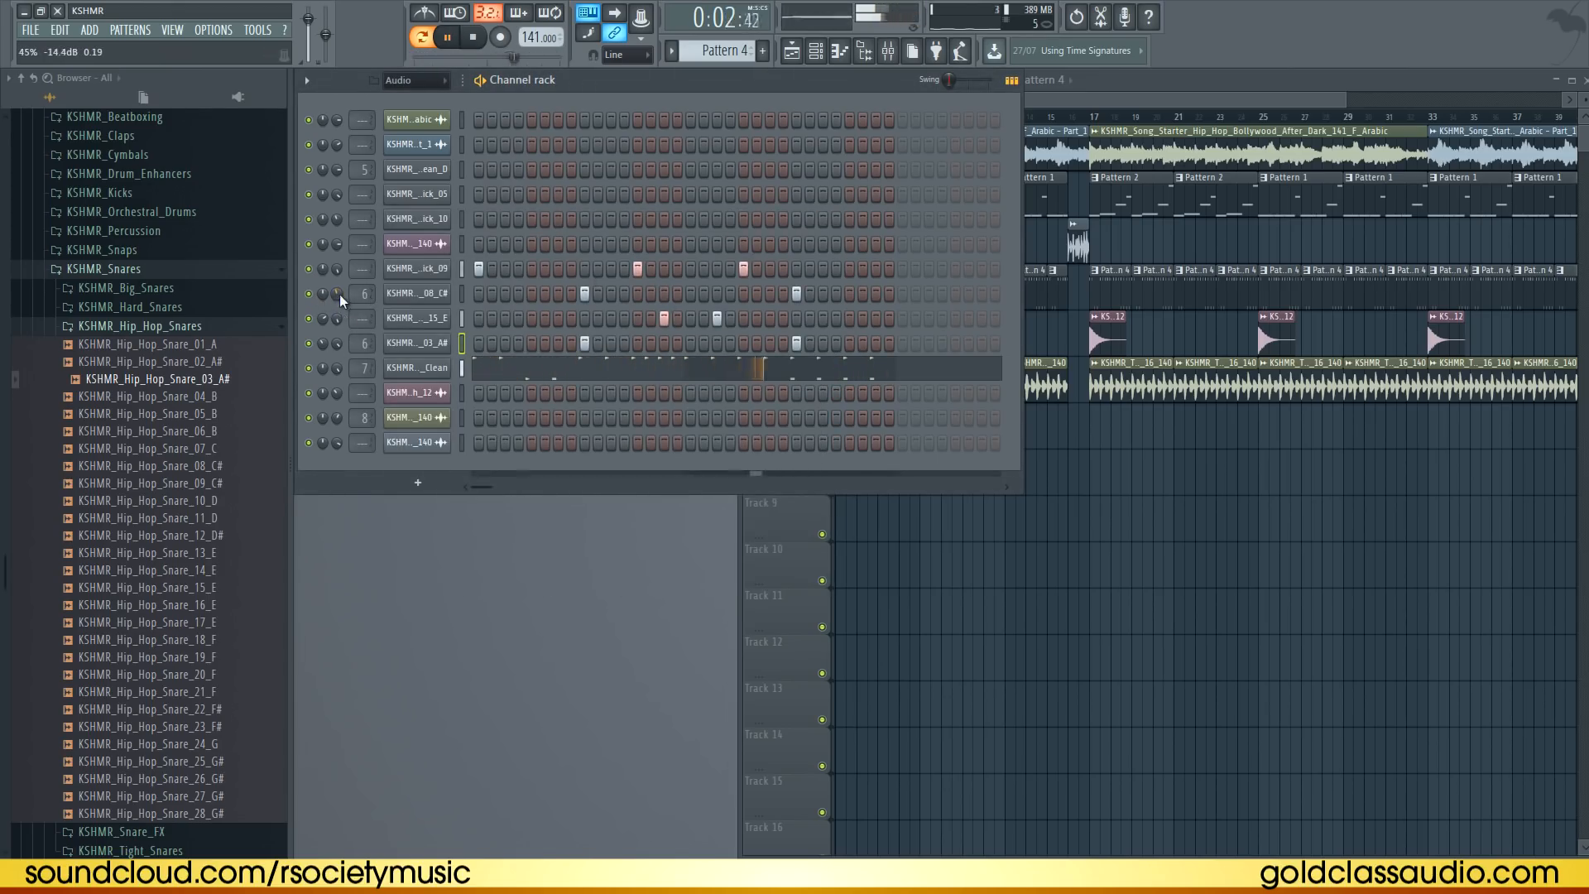
key("space")
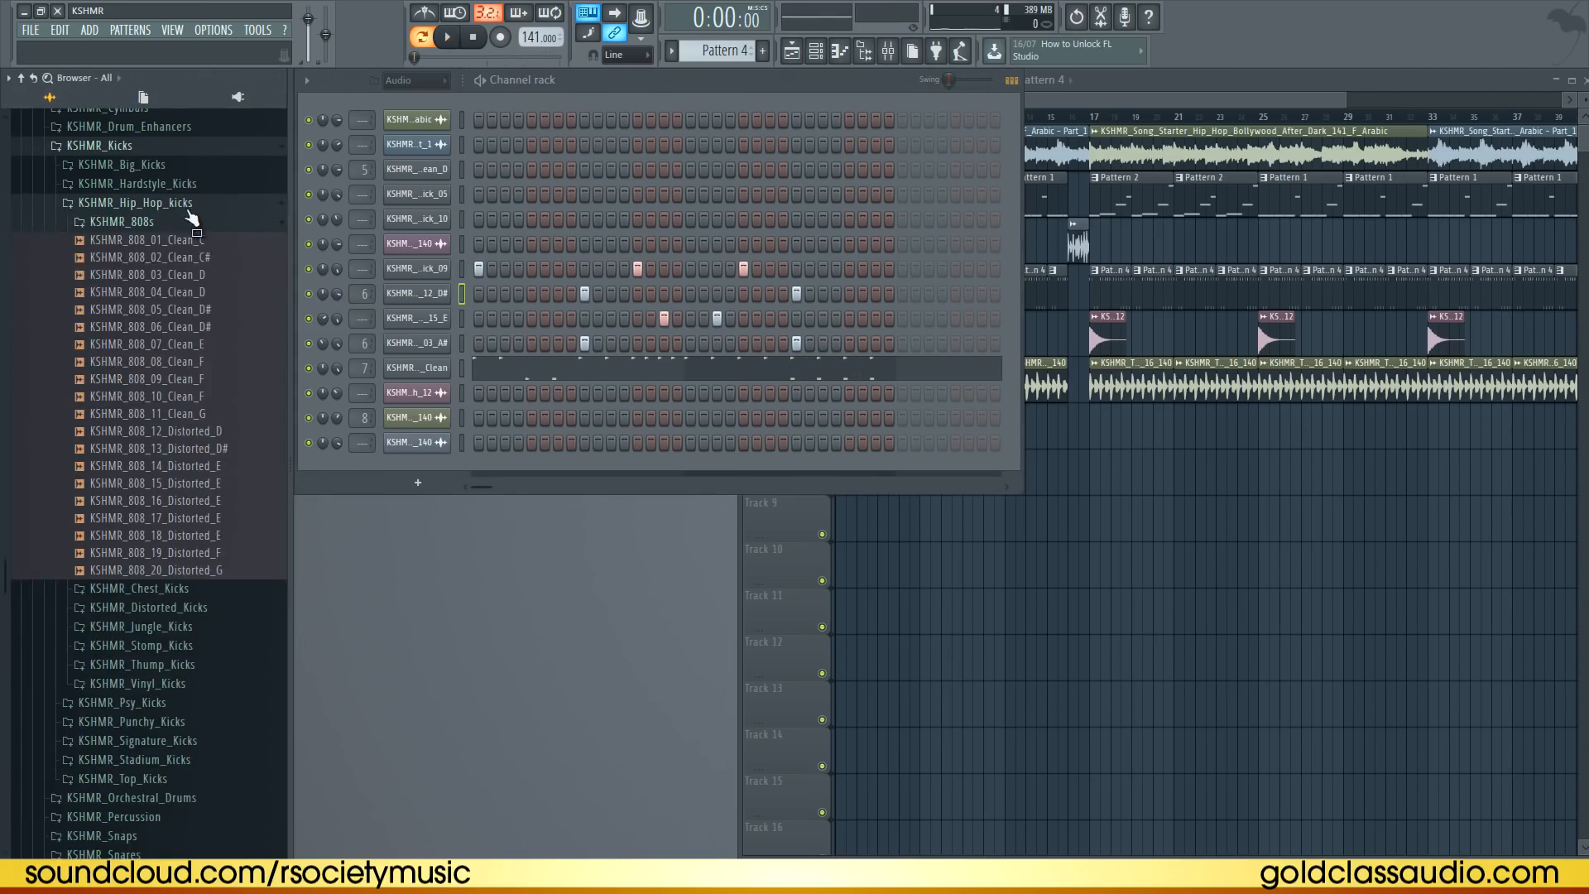
Replace the kick channel's sample with KSHMR_Thump_Kick_08 from the hip hop thump kicks folder
left_click(188, 222)
left_click(189, 222)
left_click_drag(198, 257, 203, 259)
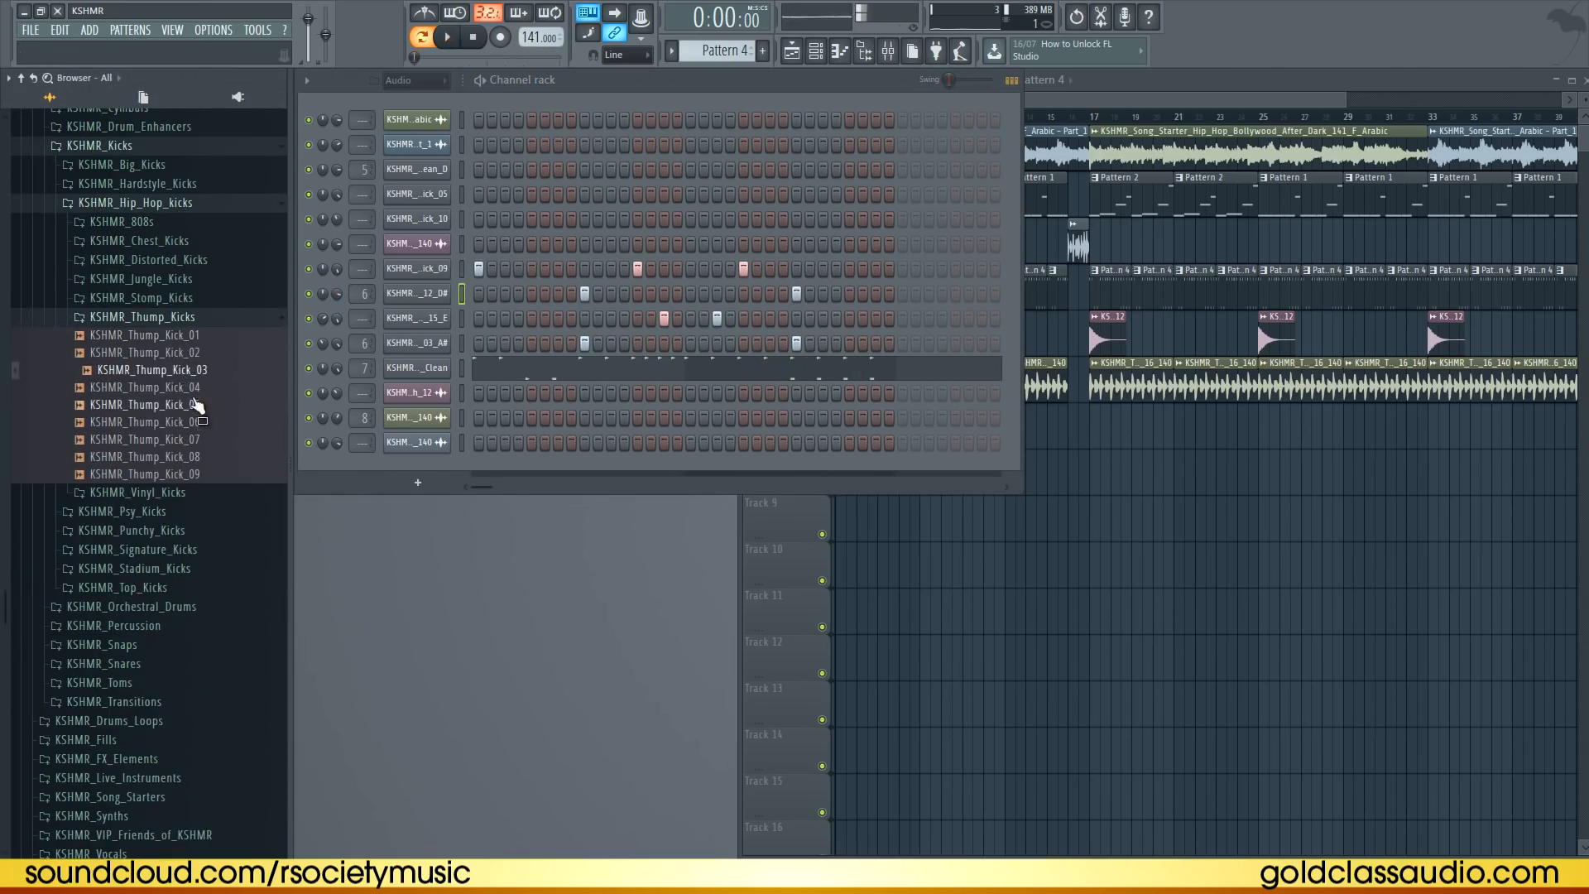
left_click(195, 404)
left_click(196, 440)
left_click_drag(195, 457, 465, 267)
left_click(465, 267)
key("ctrl+v")
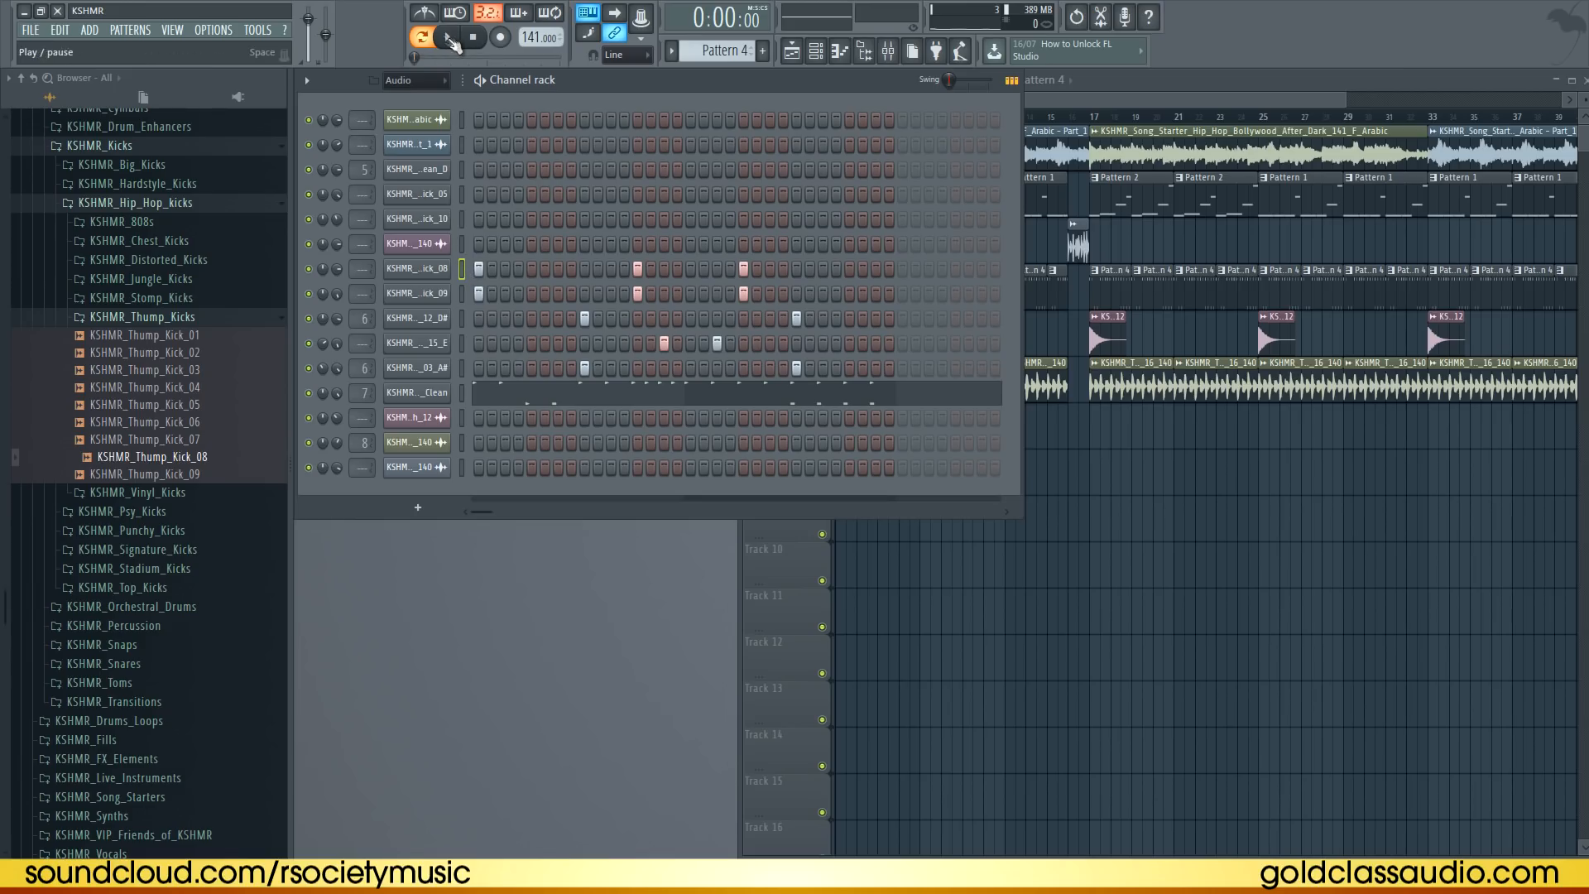
key("space")
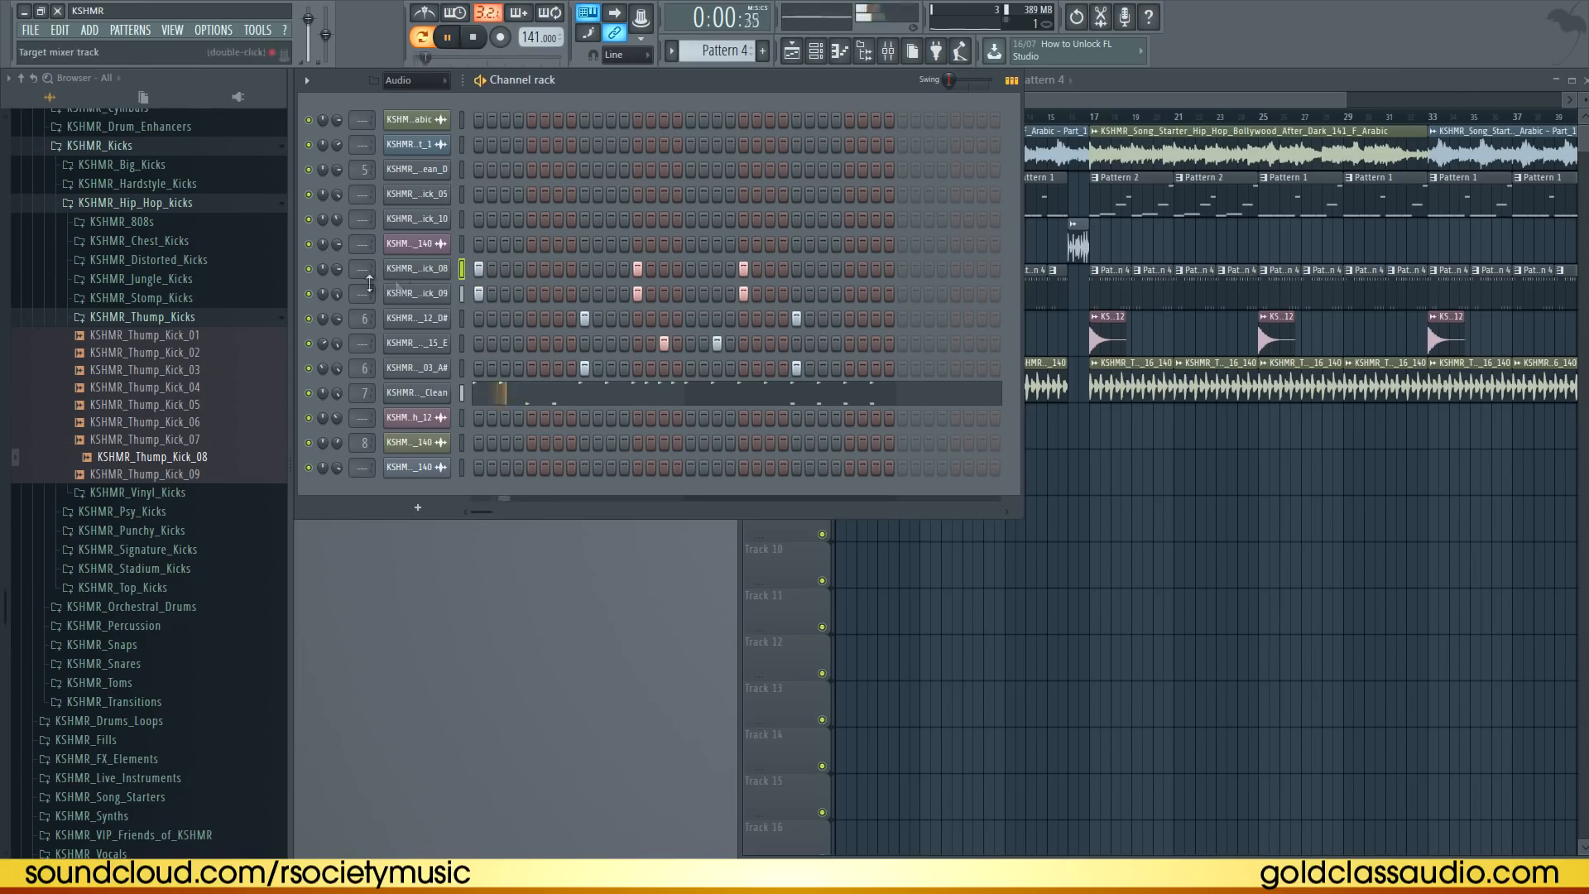
Replace the kick channel's sample with KSHMR_Top_Kick_04 from the top kicks folder
left_click_drag(336, 271, 337, 284)
key("space")
left_click(182, 204)
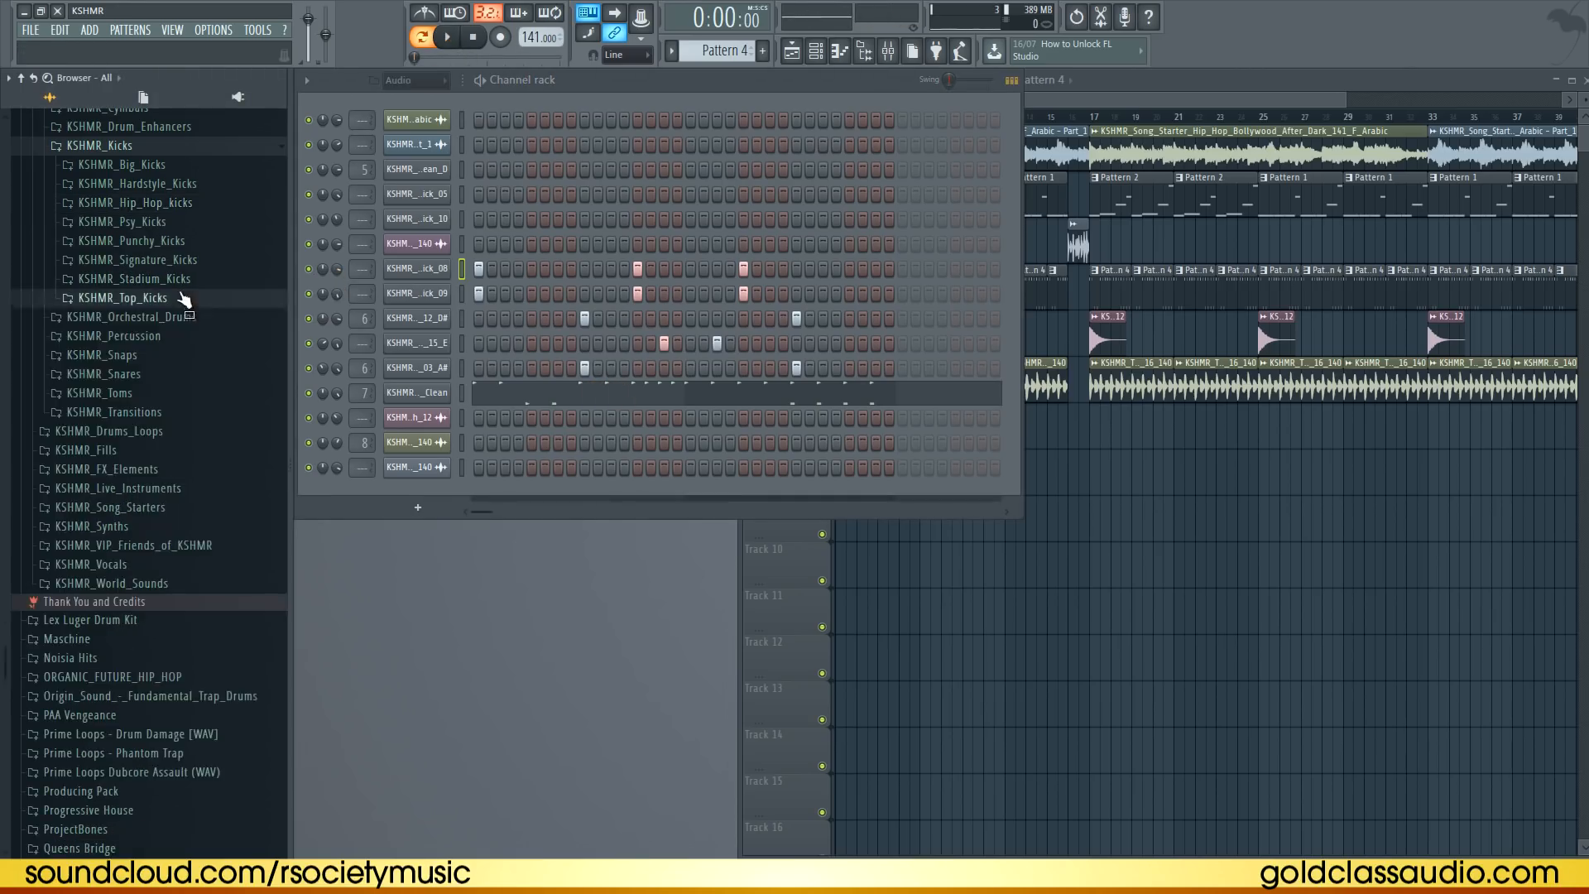
left_click(183, 298)
left_click(173, 351)
left_click(176, 368)
left_click_drag(426, 275, 418, 270)
key("space")
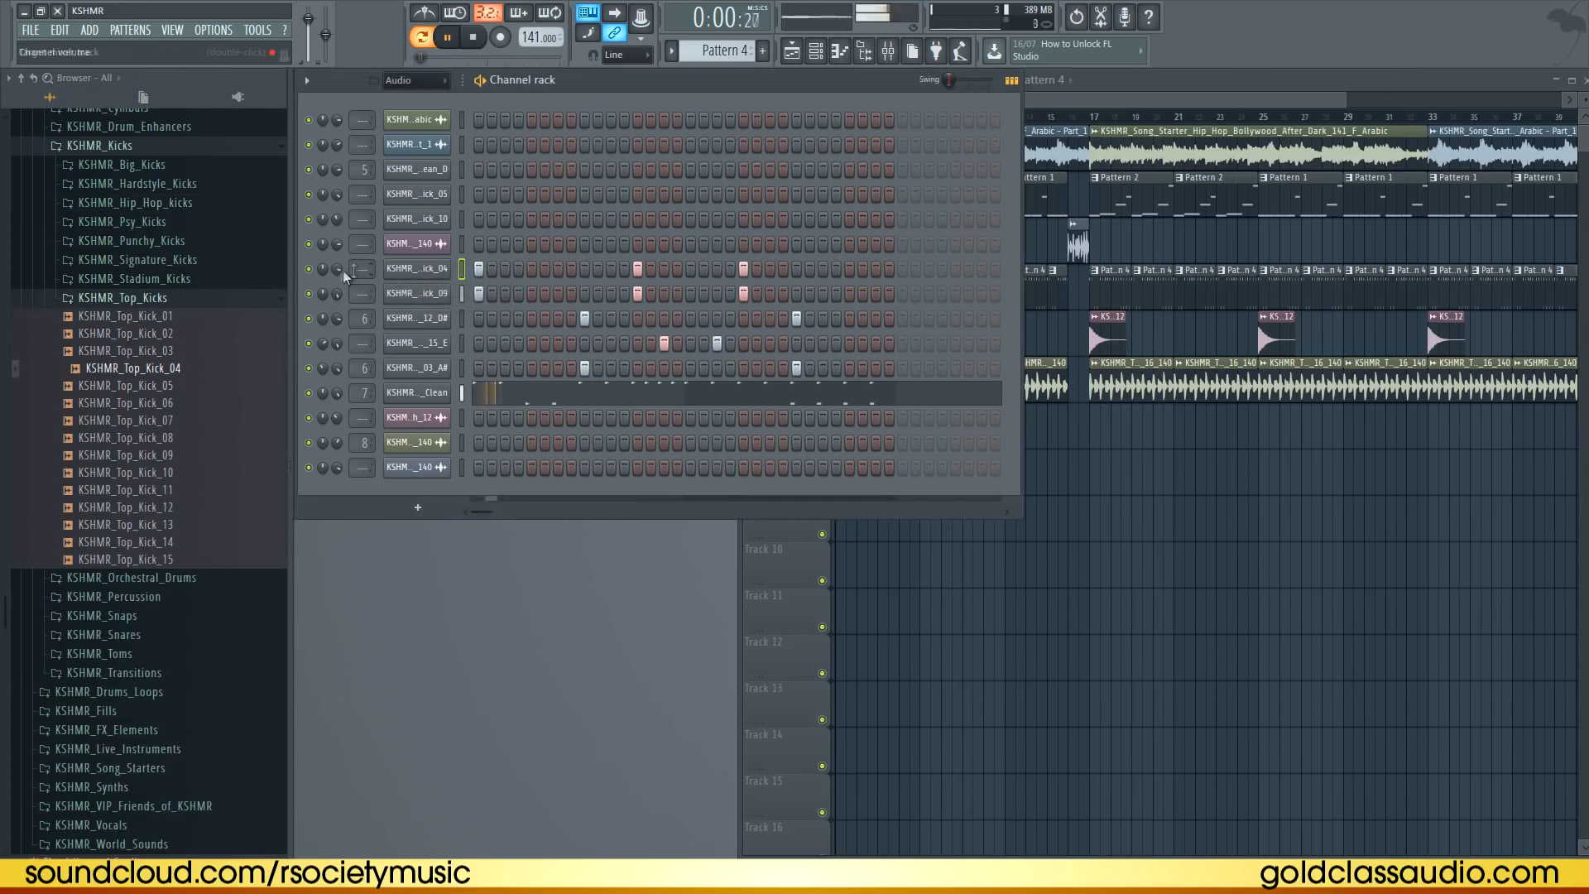
Audition top kicks and replace the kick channel's sample with KSHMR_Top_Kick_01
left_click(187, 351)
left_click(187, 333)
key("space")
left_click_drag(189, 316, 444, 270)
key("space")
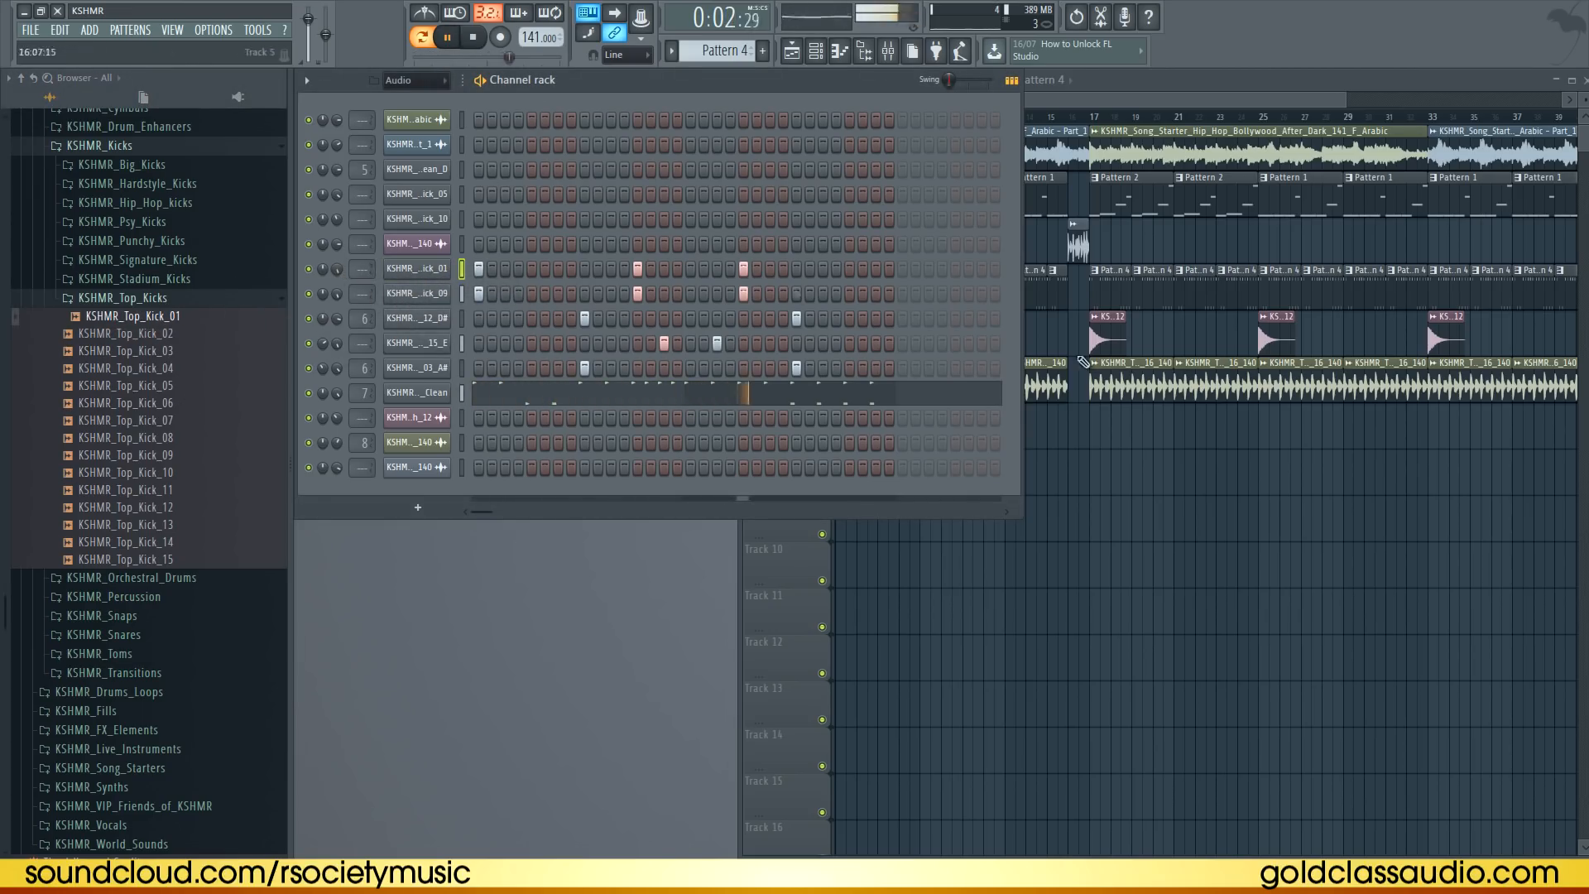
Open the KSHMR_Impacts folder under KSHMR_FX_Elements in the browser
left_click(1201, 488)
right_click(1200, 488)
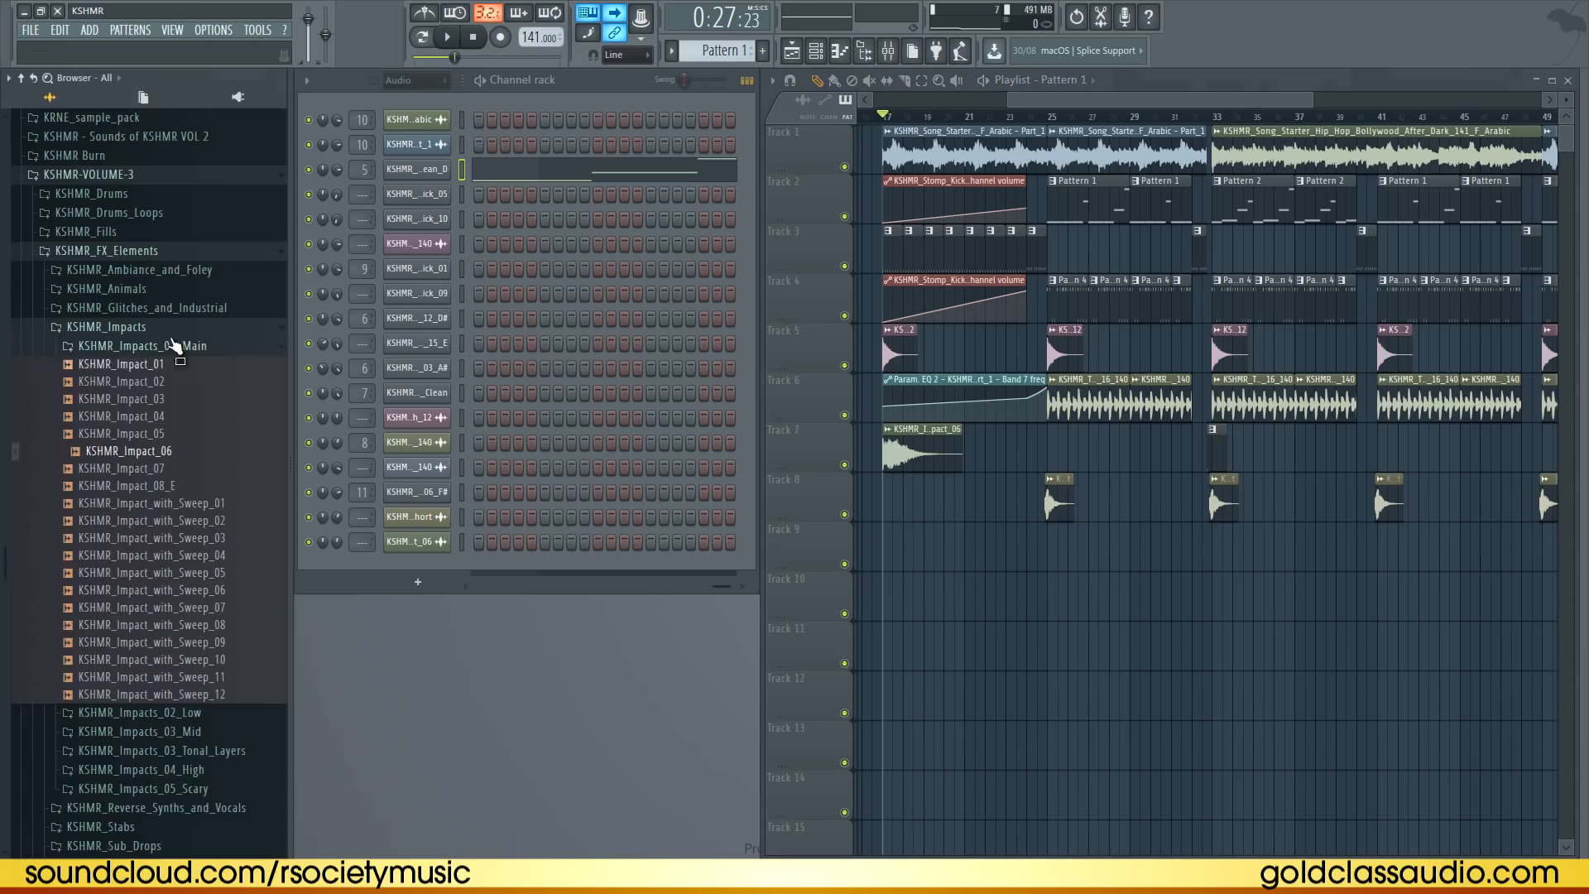
left_click(174, 331)
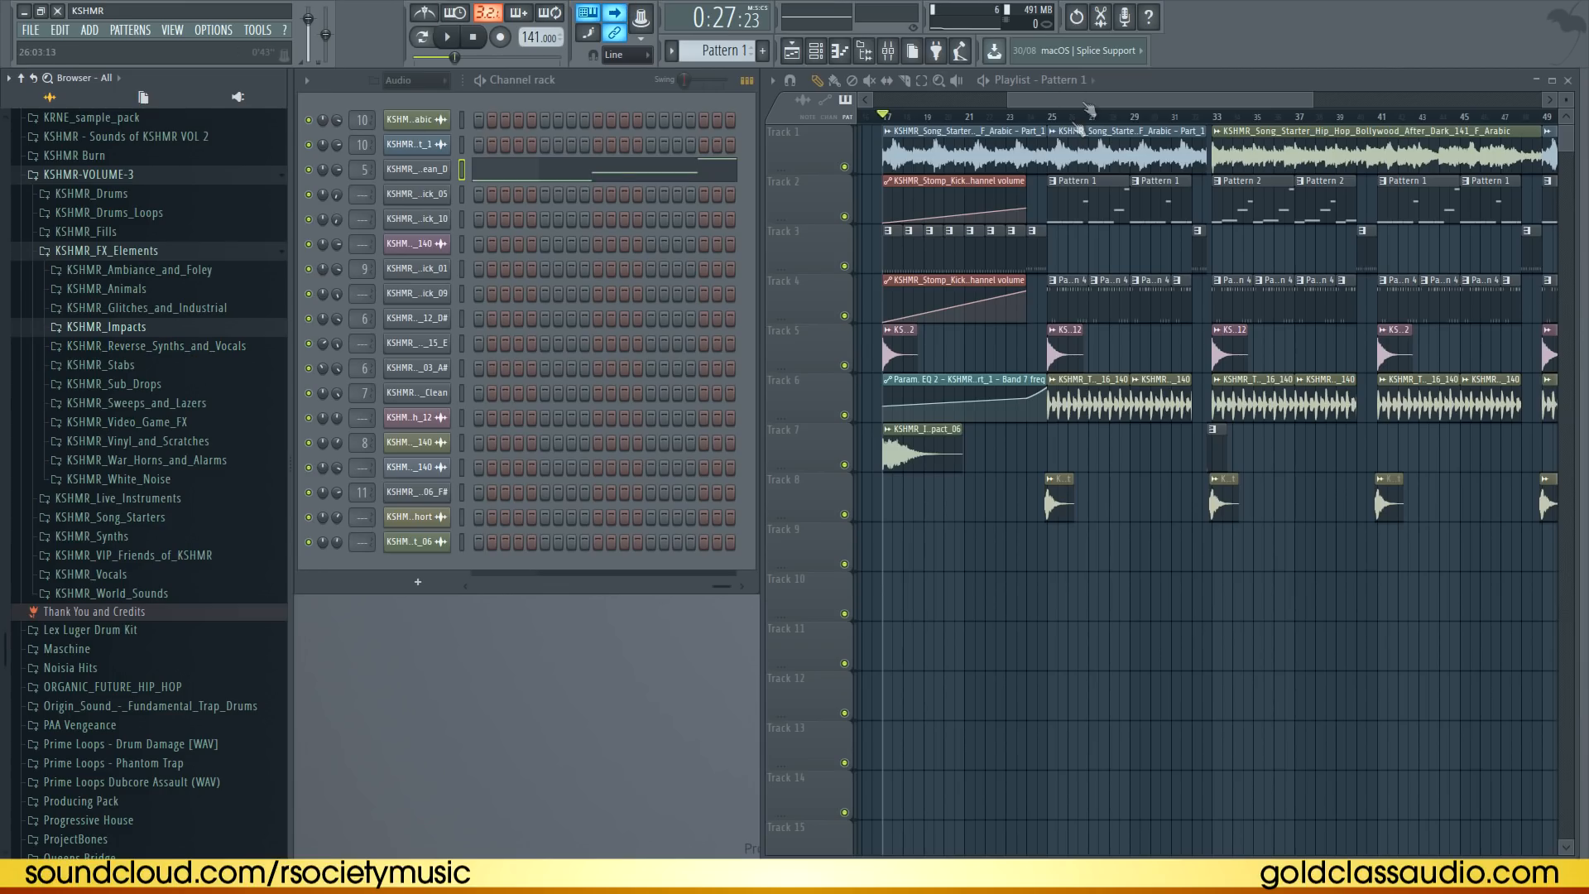
scroll(1076, 124, "down", 3)
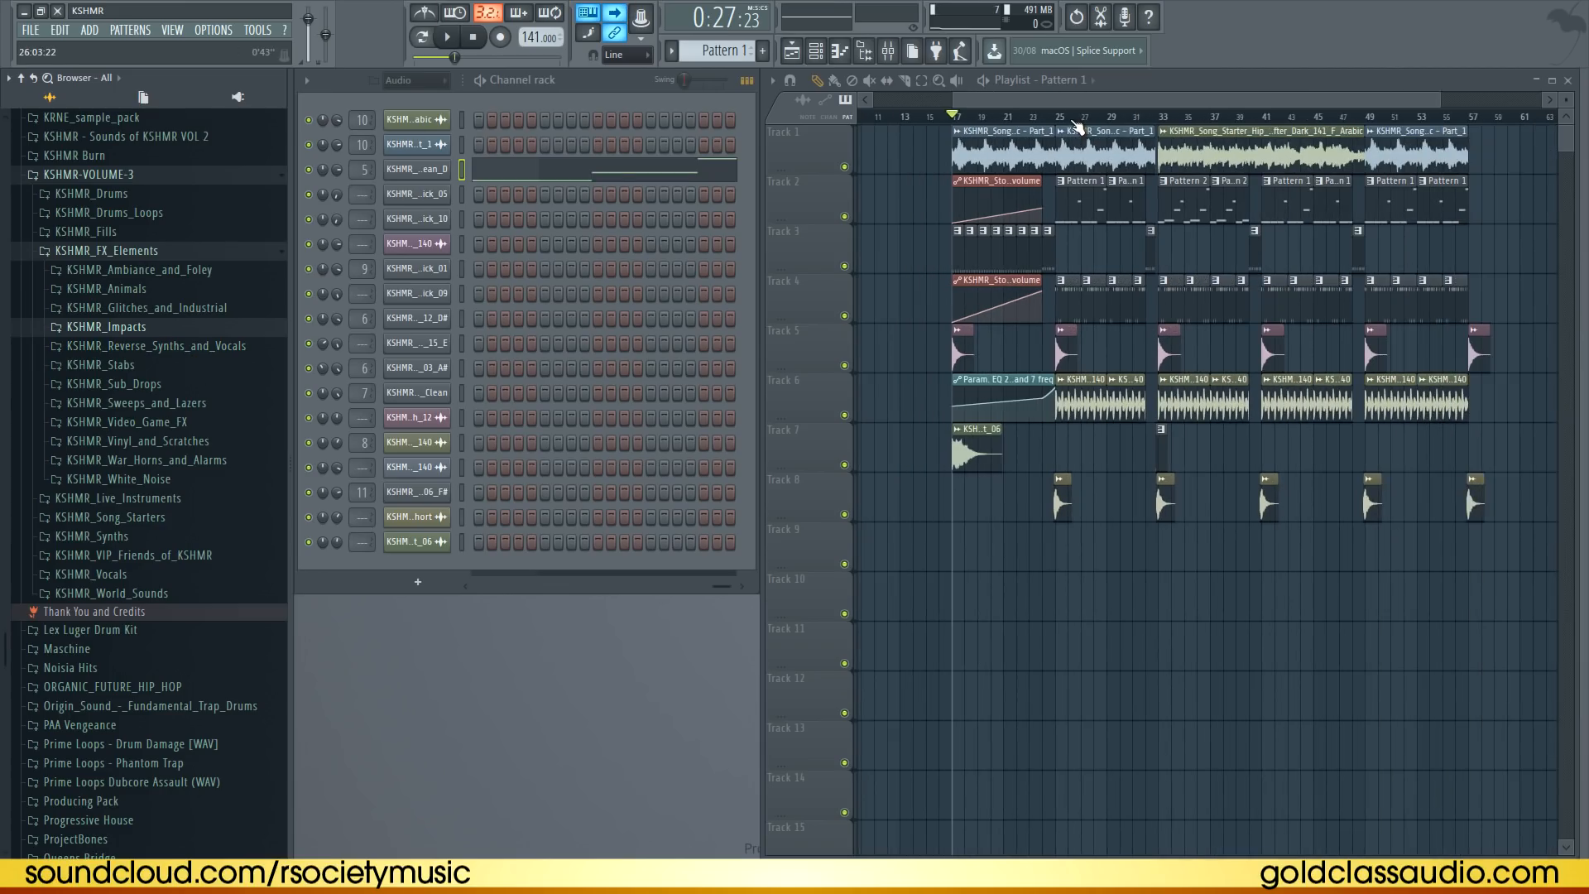